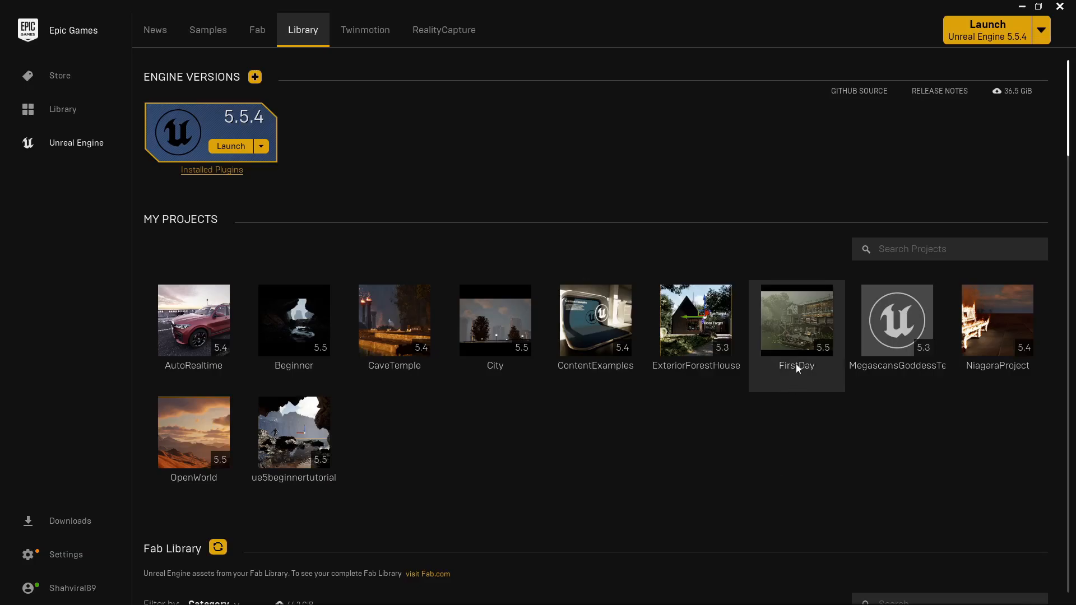
Step: Open the FirstDay project and create a new level from the Basic template
double_click(796, 340)
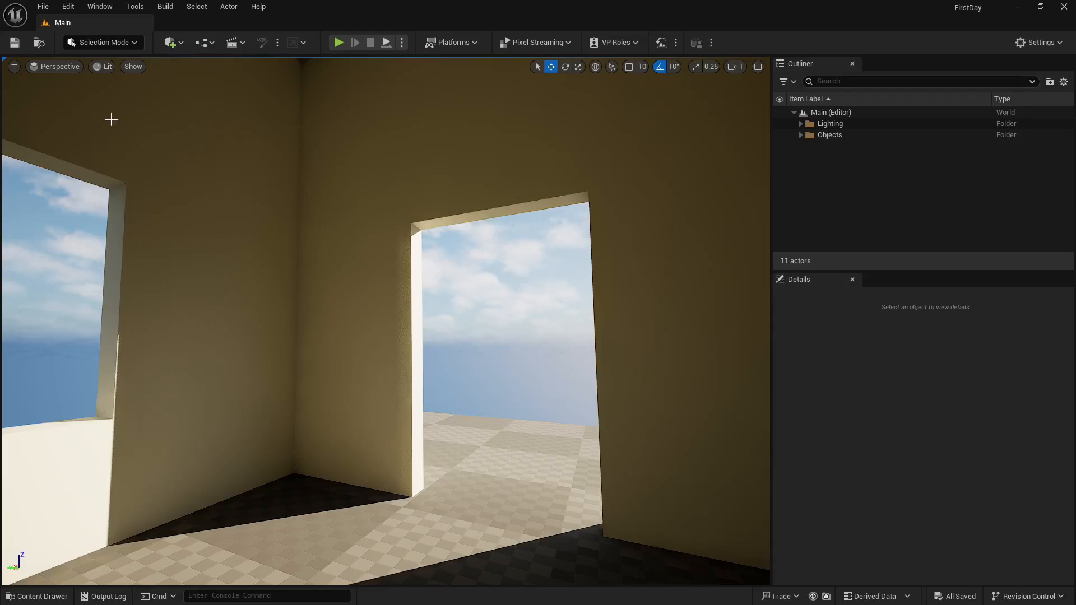
left_click(45, 7)
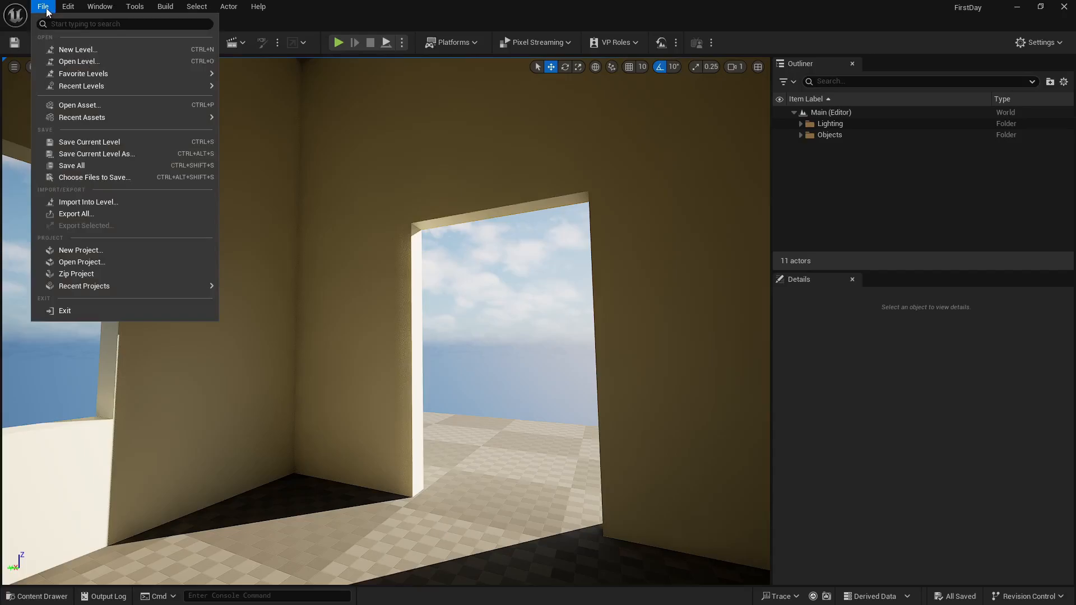
left_click(62, 52)
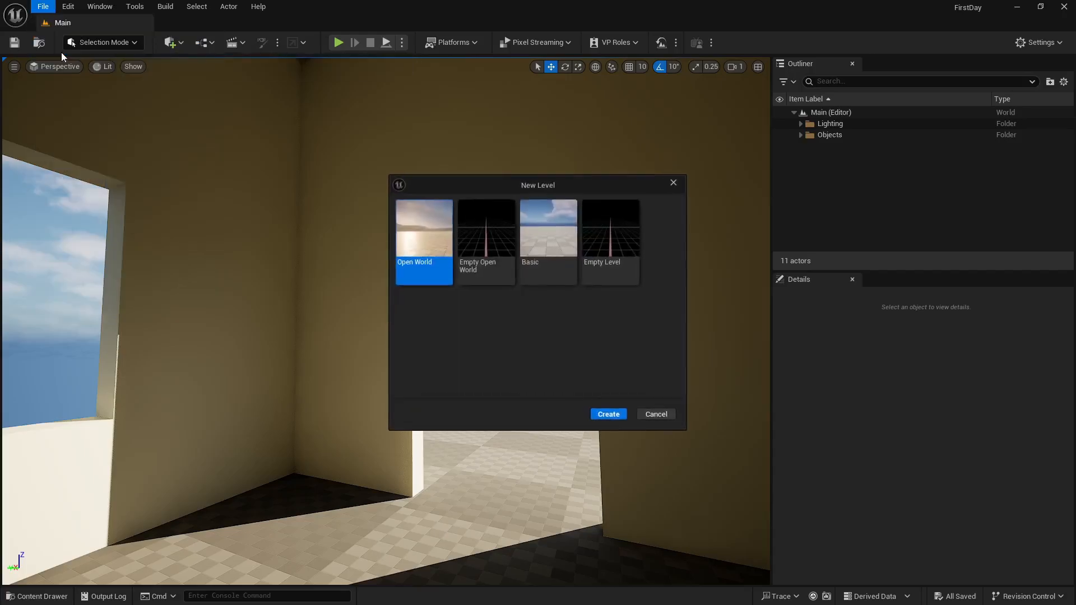
left_click(560, 251)
left_click(611, 415)
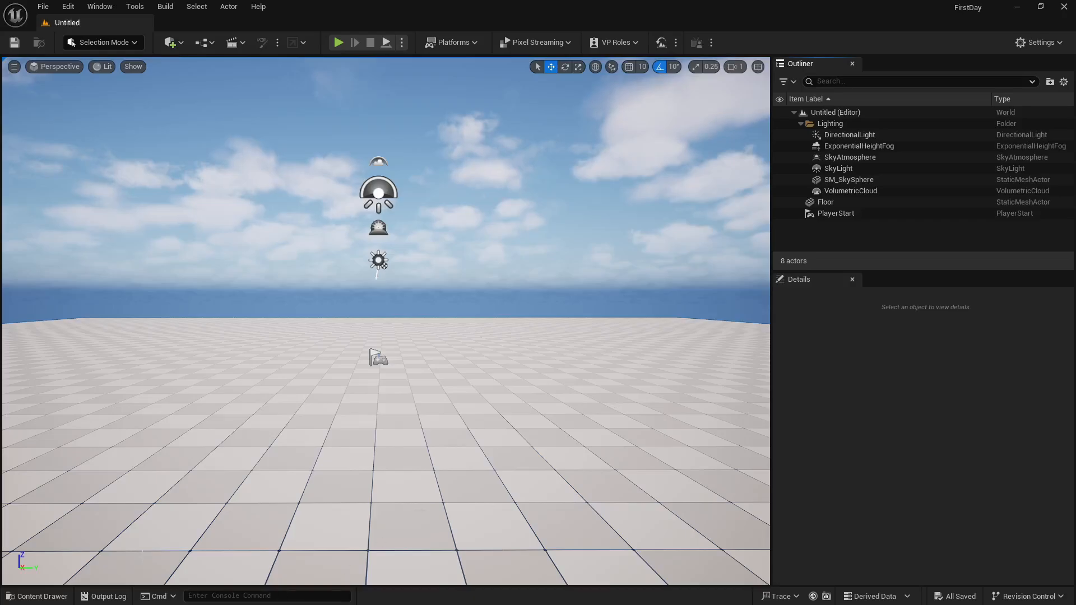
Step: Save the new level as MaterialTemplate in the Levels folder of MyFirstProject
left_click(37, 596)
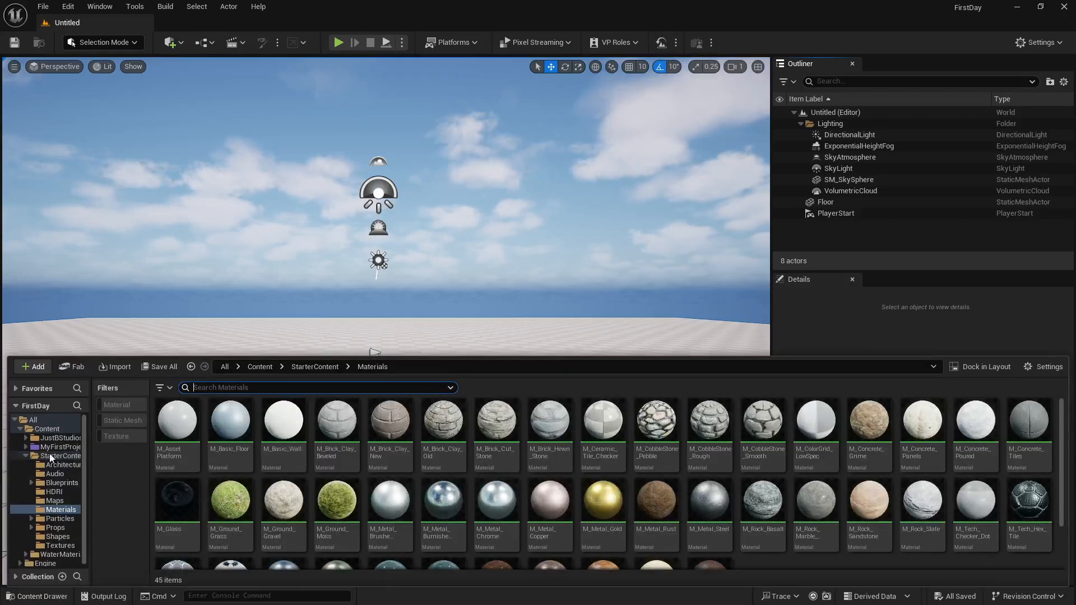
left_click(59, 446)
double_click(176, 420)
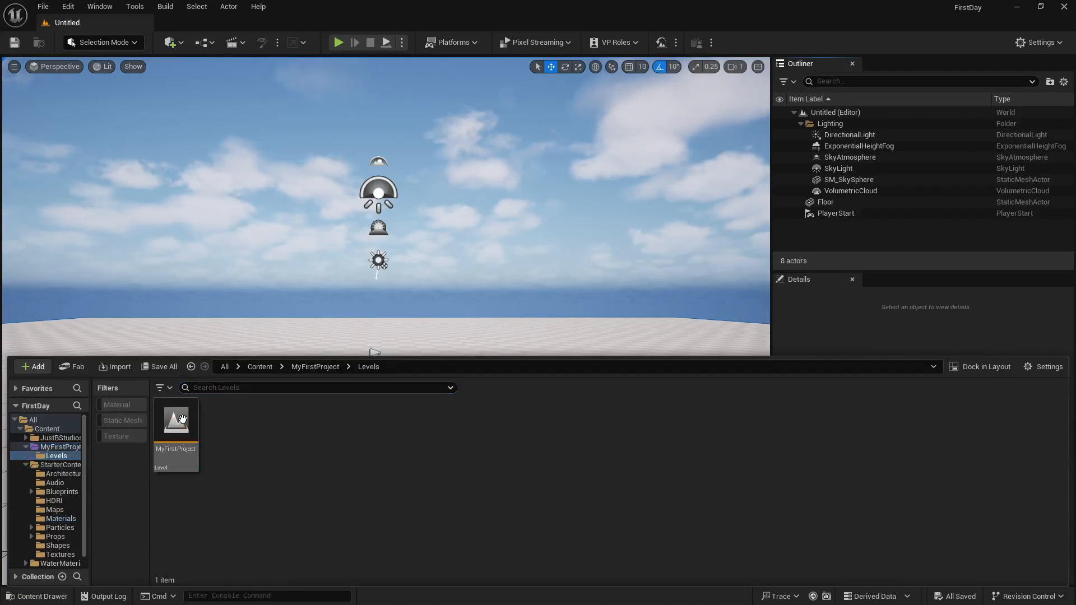
left_click(42, 6)
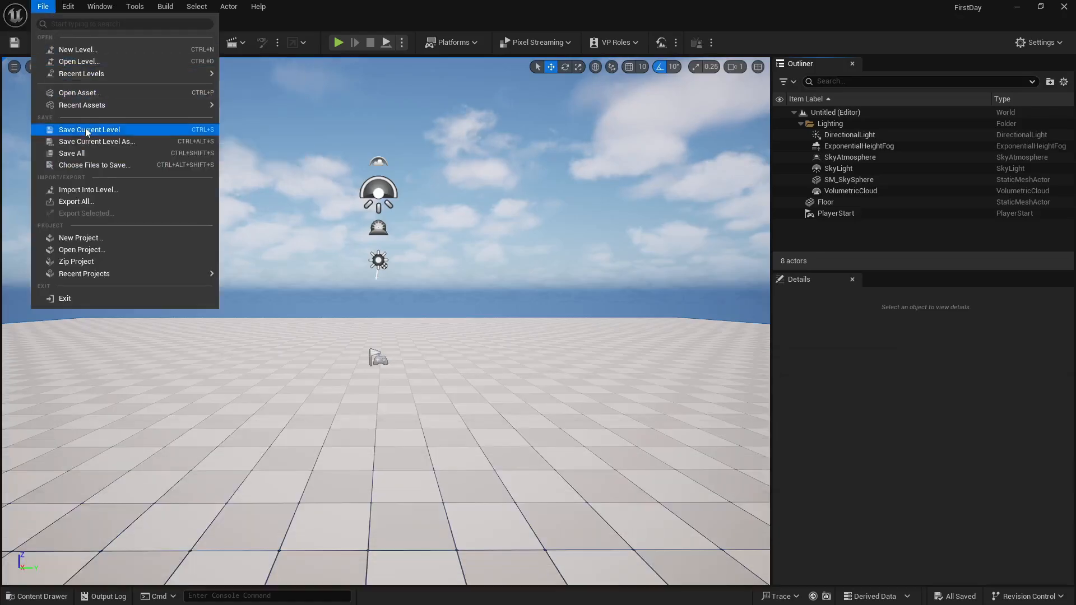
left_click(96, 142)
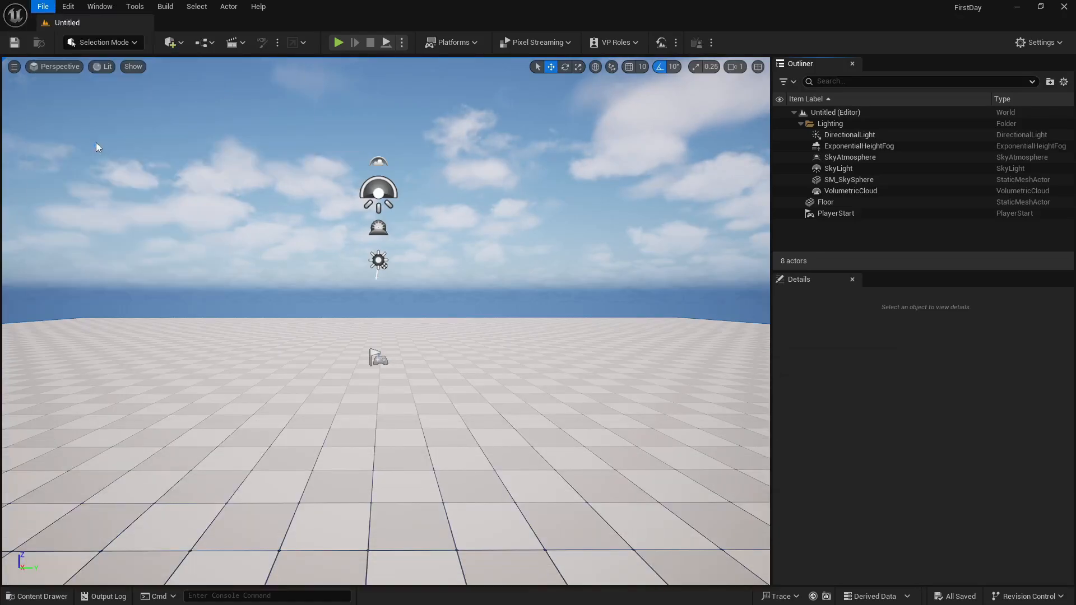
type("Ma")
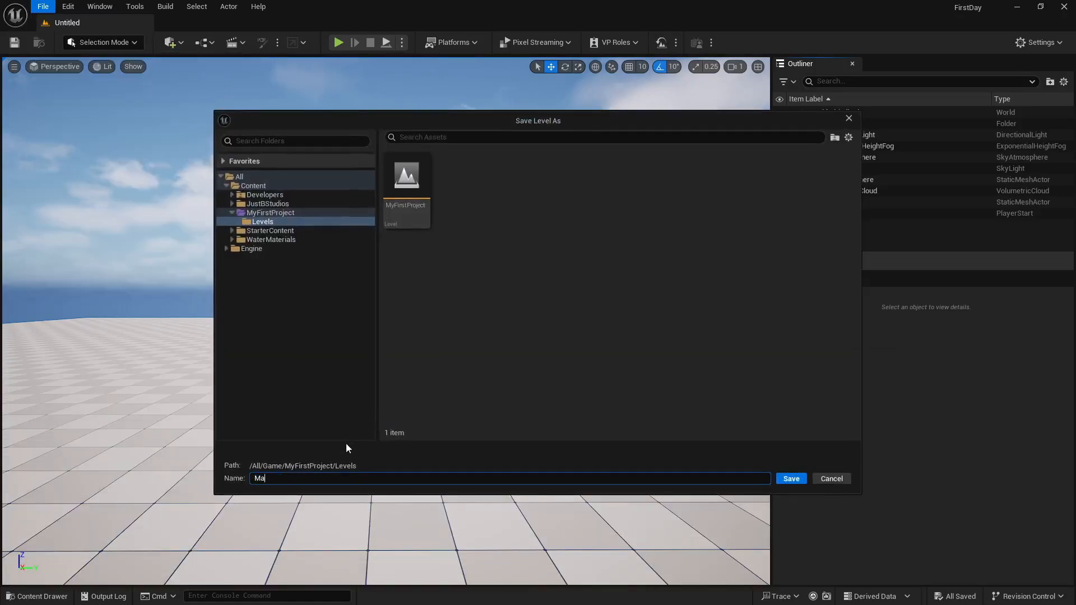
type("terialTemplate")
key("Return")
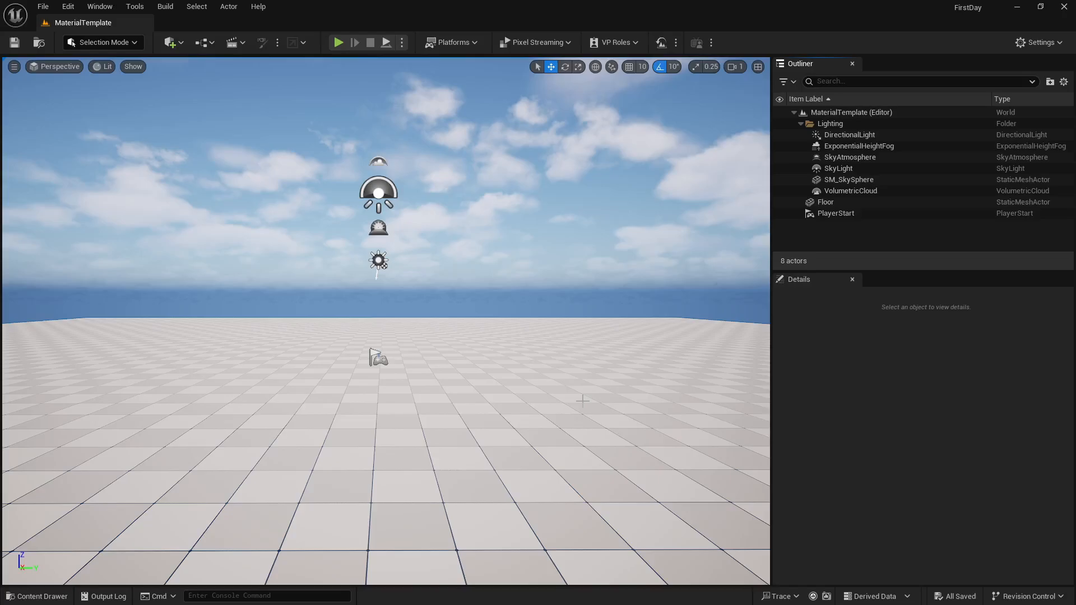
Step: Create a folder named MaterialsTemplate inside the MyFirstProject content folder
left_click(28, 597)
left_click(45, 447)
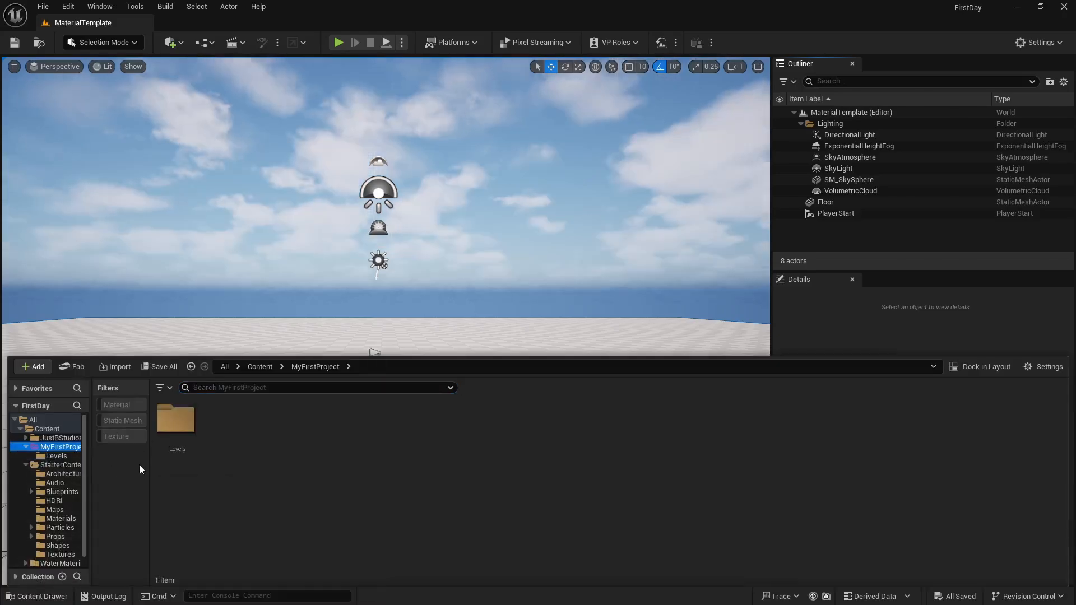
right_click(261, 463)
left_click(312, 218)
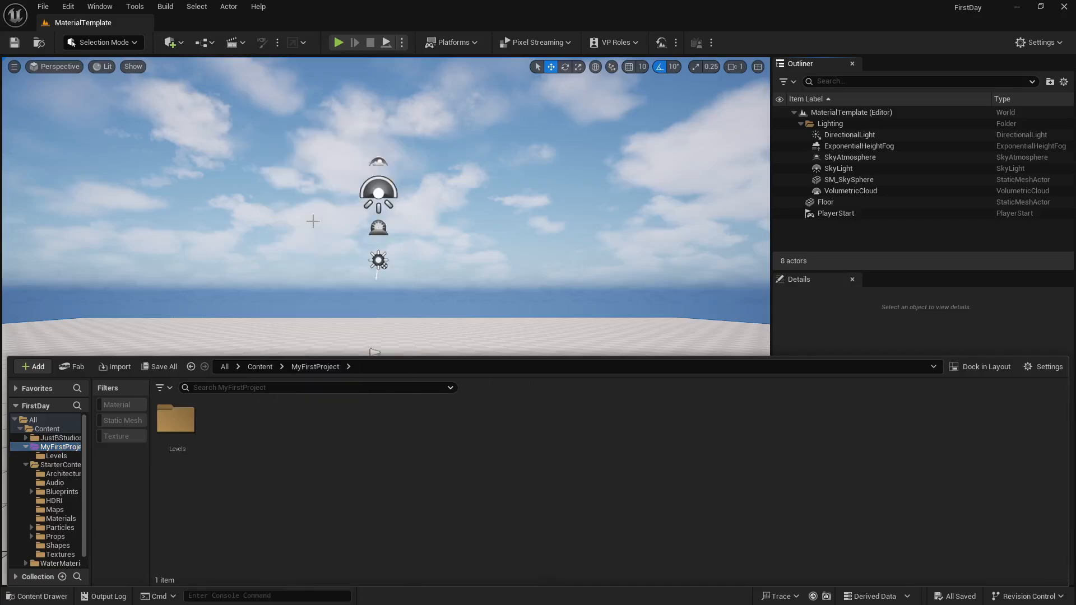
type("Materi")
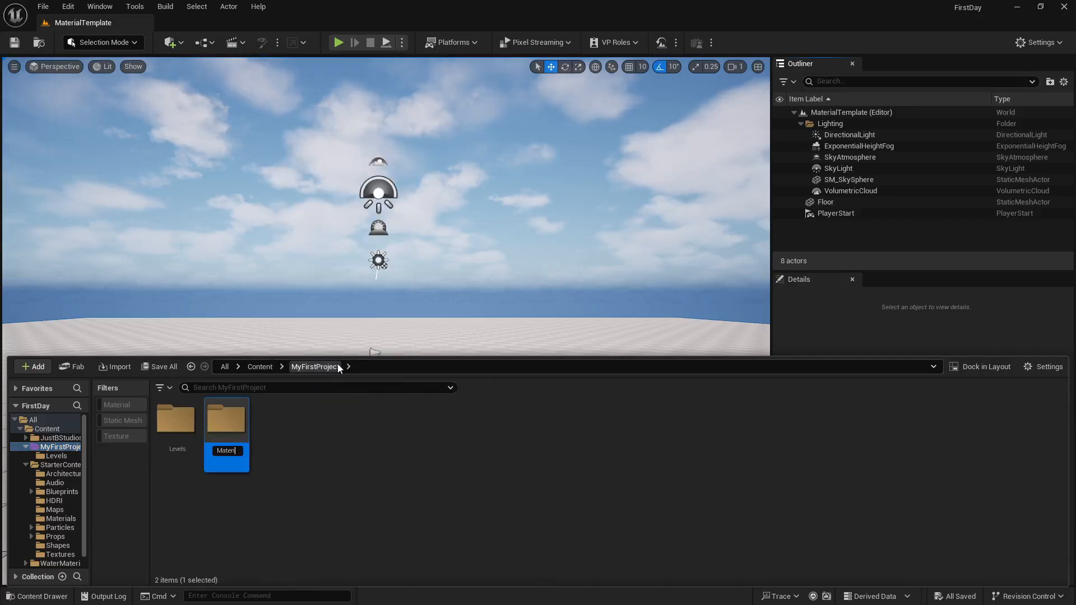
type("alsTemplate")
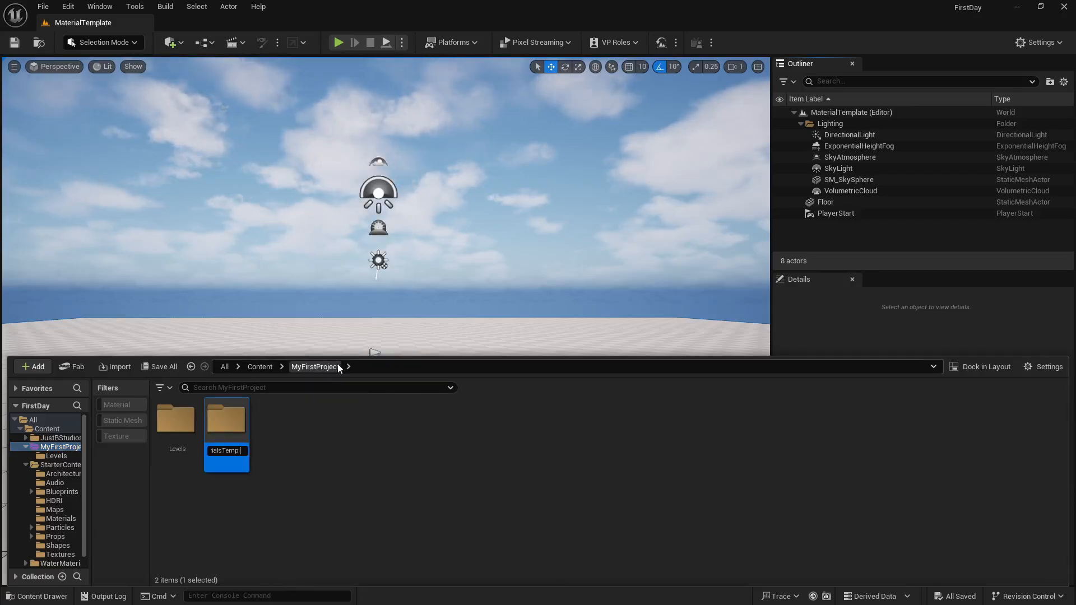
key("Return")
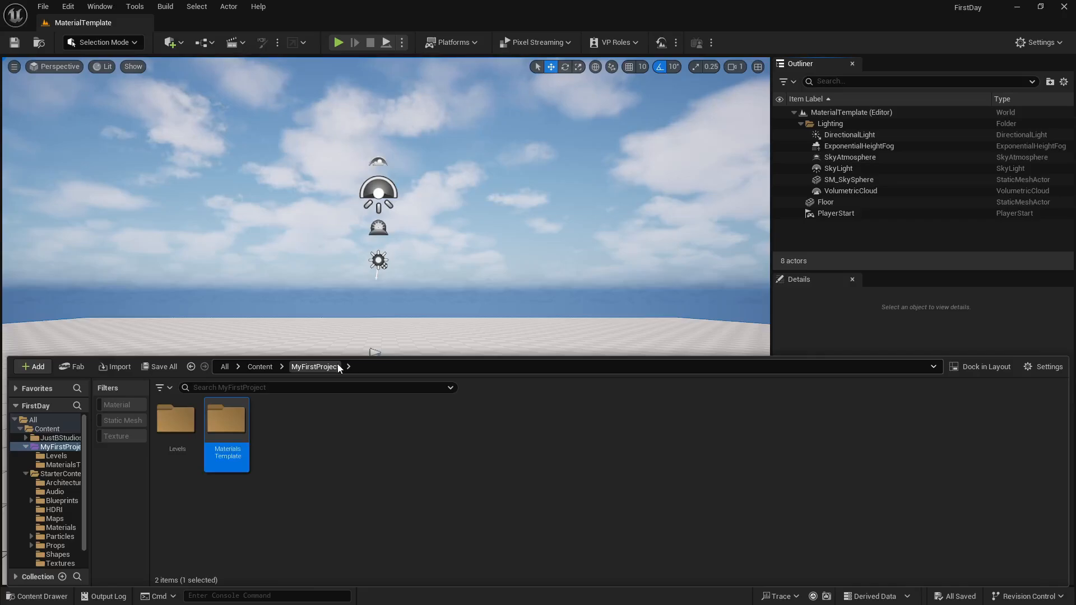
Step: Create a new material named M_Plastic inside the MaterialsTemplate folder
double_click(221, 432)
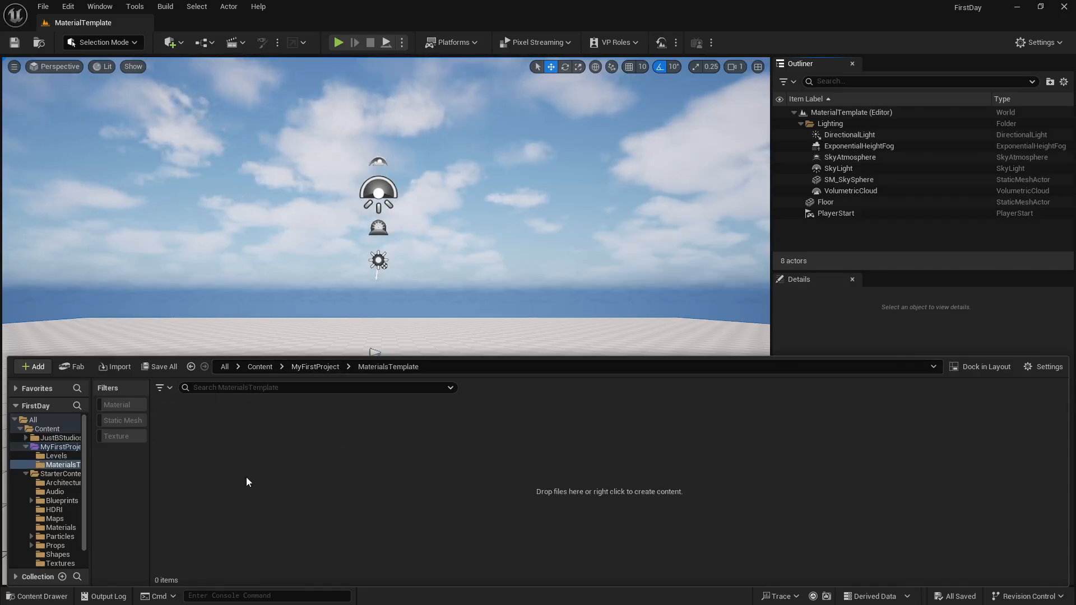
right_click(264, 463)
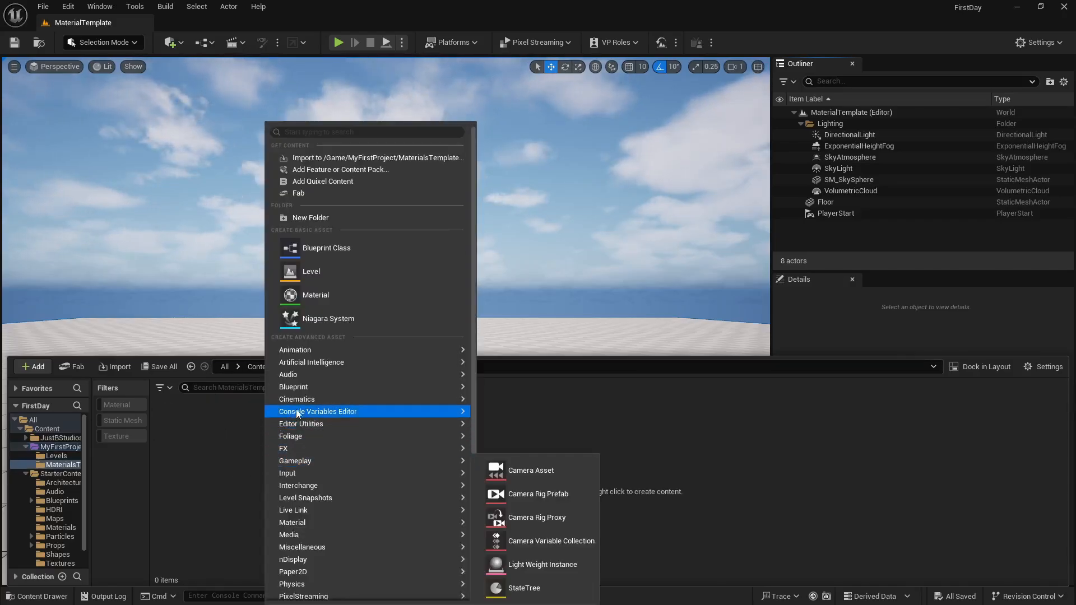
left_click(344, 295)
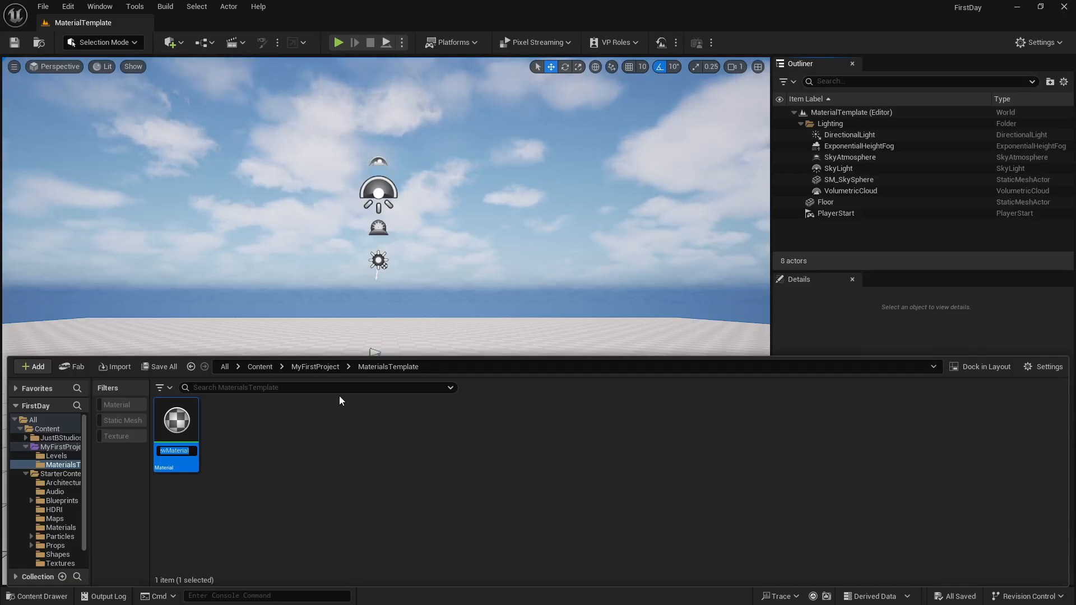
type("M_")
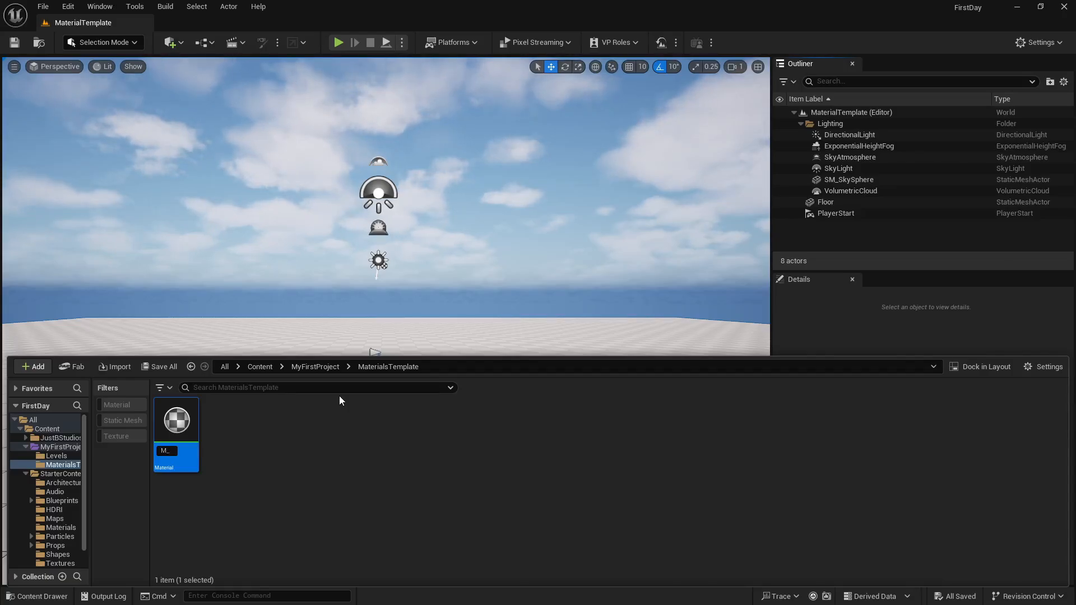
type("Plastic")
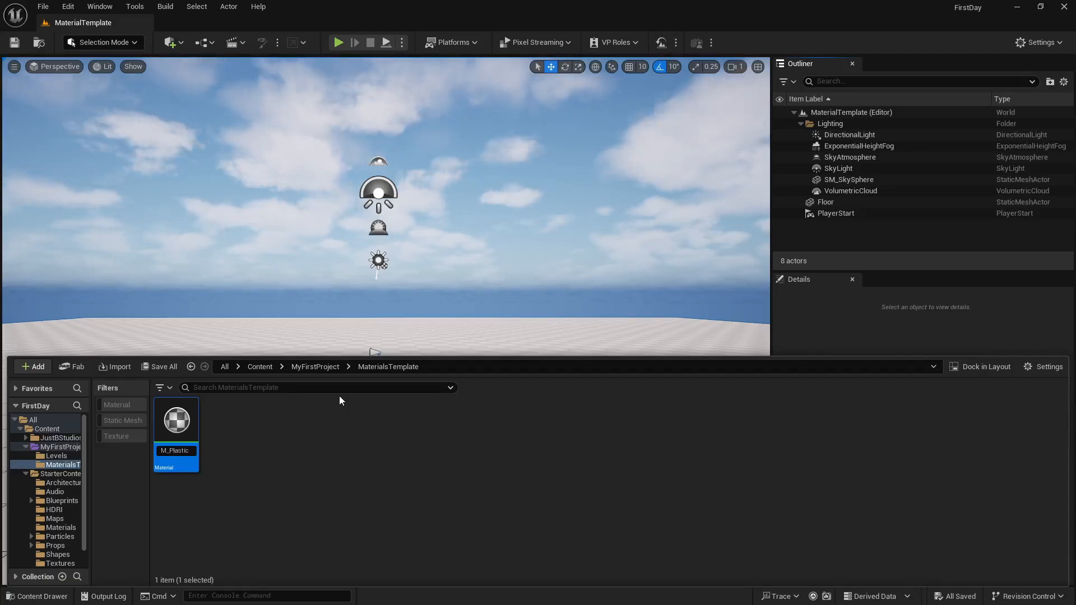
key("Return")
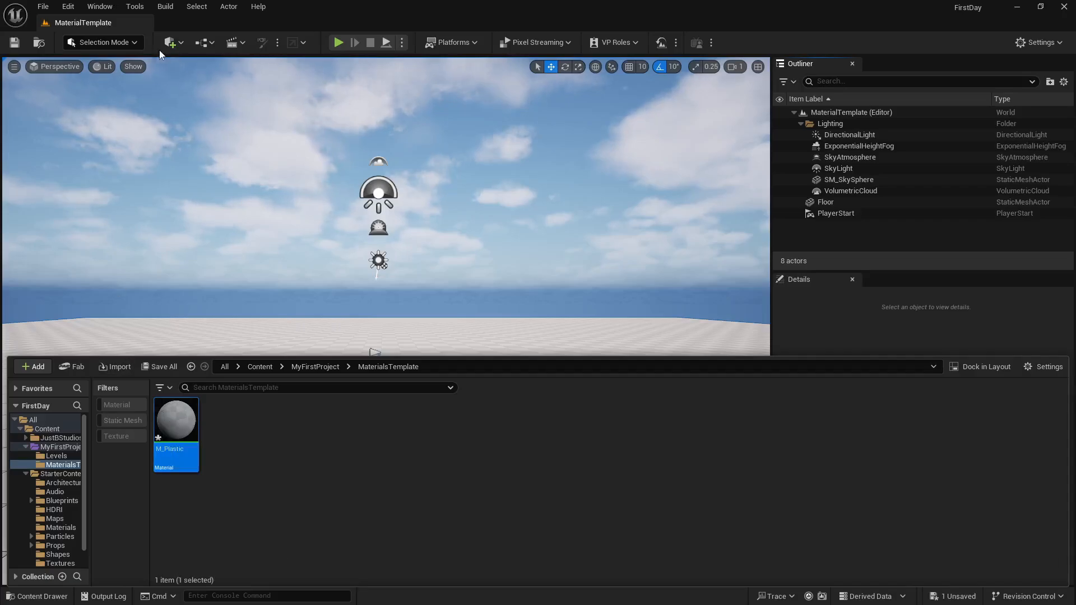
Step: Place a sphere shape just above the floor at about X -342, Y -126, Z 97, and switch the viewport to game view
left_click(173, 43)
mouse_move(232, 160)
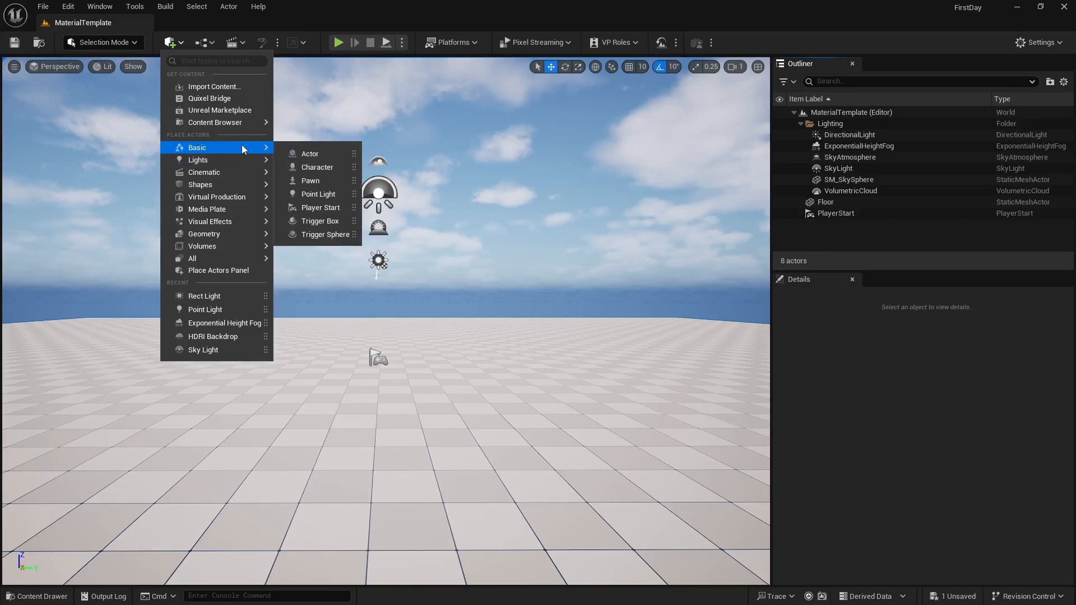
mouse_move(236, 184)
left_click_drag(294, 204, 321, 350)
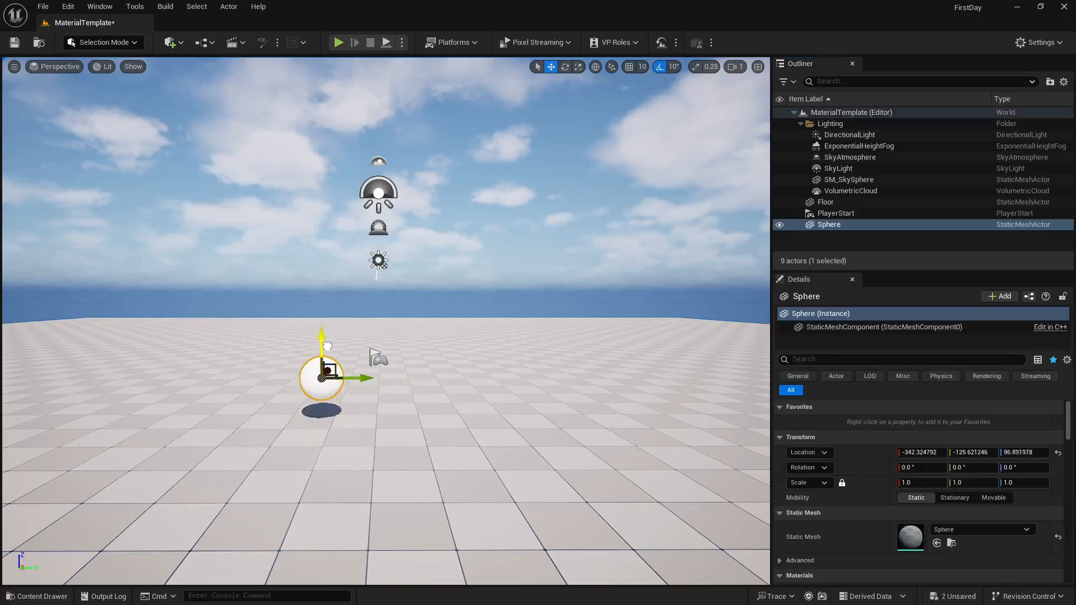
right_click_drag(322, 351, 299, 378)
key("w")
key("s")
right_click_drag(328, 437, 329, 437)
key("g")
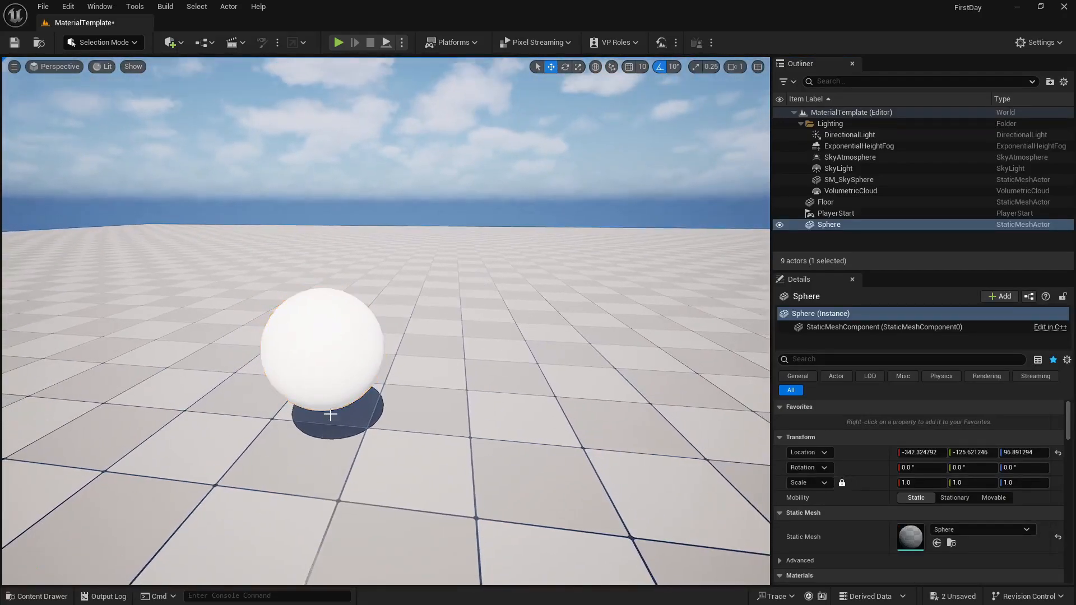
Step: Duplicate the sphere twice along the Y axis to make a row of three, with the last copy at about Y -300
left_click(332, 326)
left_click_drag(351, 350, 153, 351, "alt")
right_click_drag(153, 351, 266, 432)
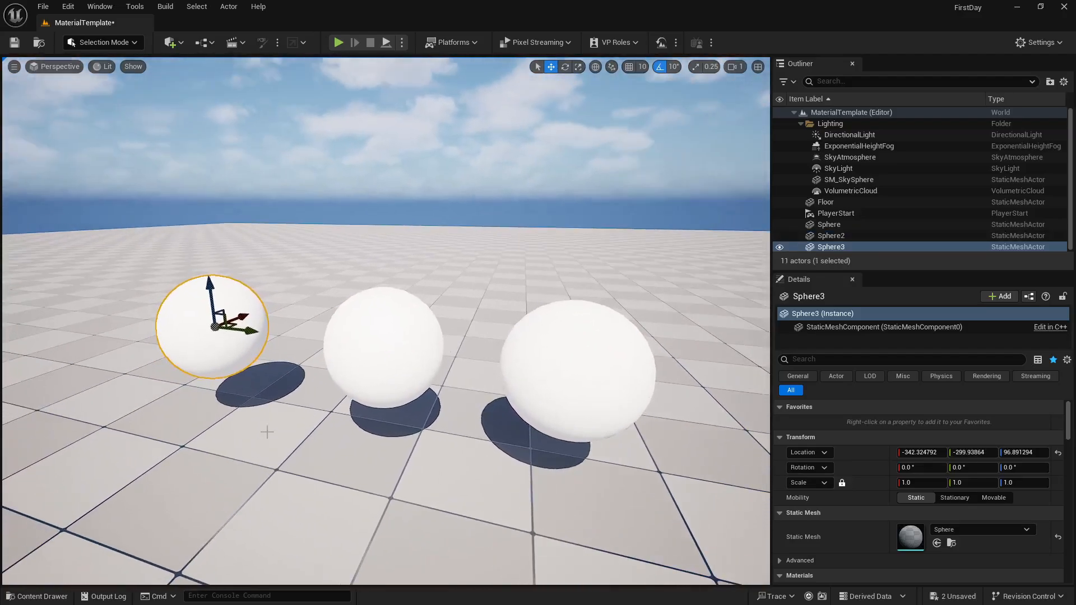
Step: Open the M_Plastic material for editing and dock its editor beside the level
left_click(28, 597)
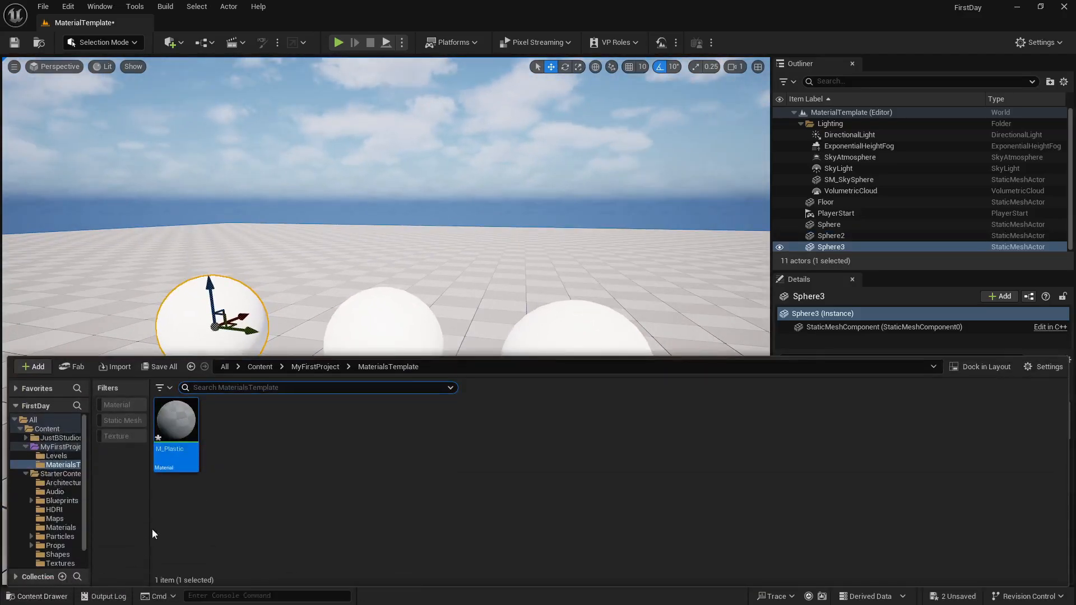
mouse_move(172, 436)
left_mouse_down()
mouse_move(191, 324)
mouse_move(174, 420)
left_mouse_up()
left_click(174, 421)
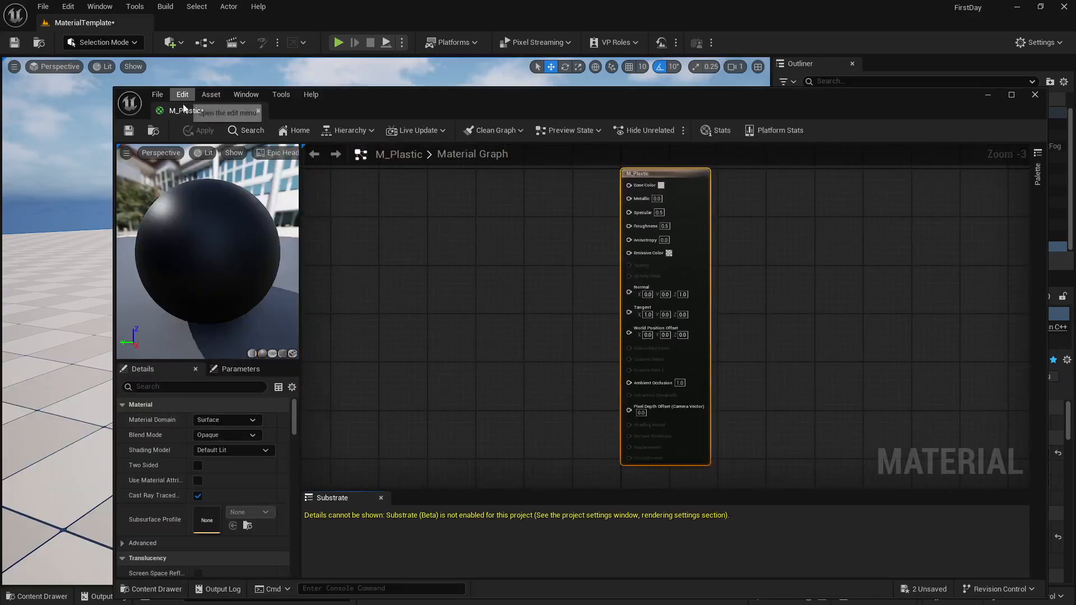
left_click_drag(194, 111, 194, 22)
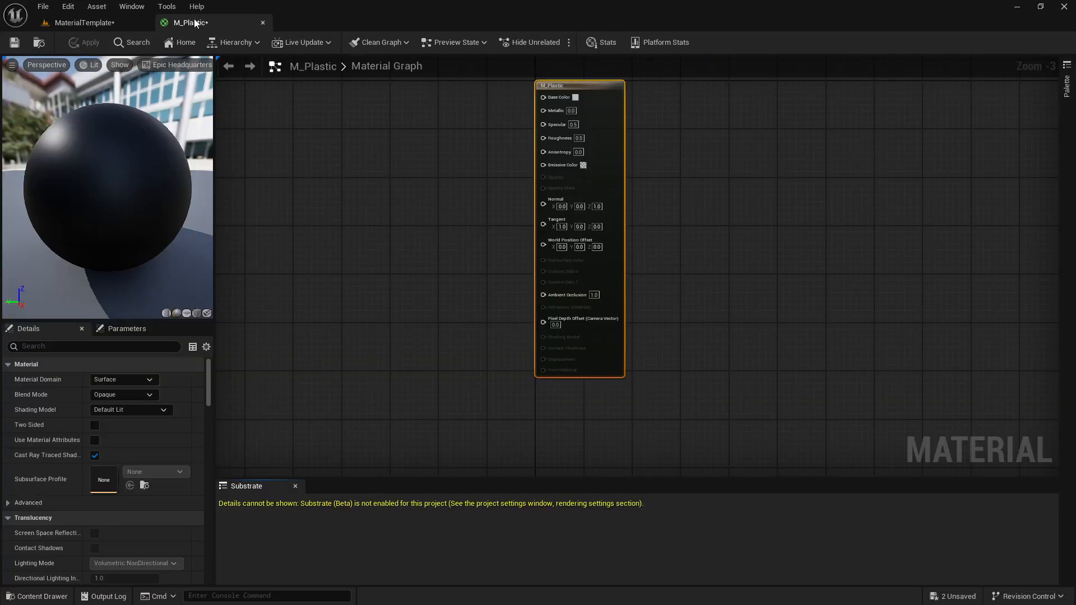
Step: Detach the M_Plastic editor into its own window and maximize that window
left_click_drag(195, 23, 237, 102)
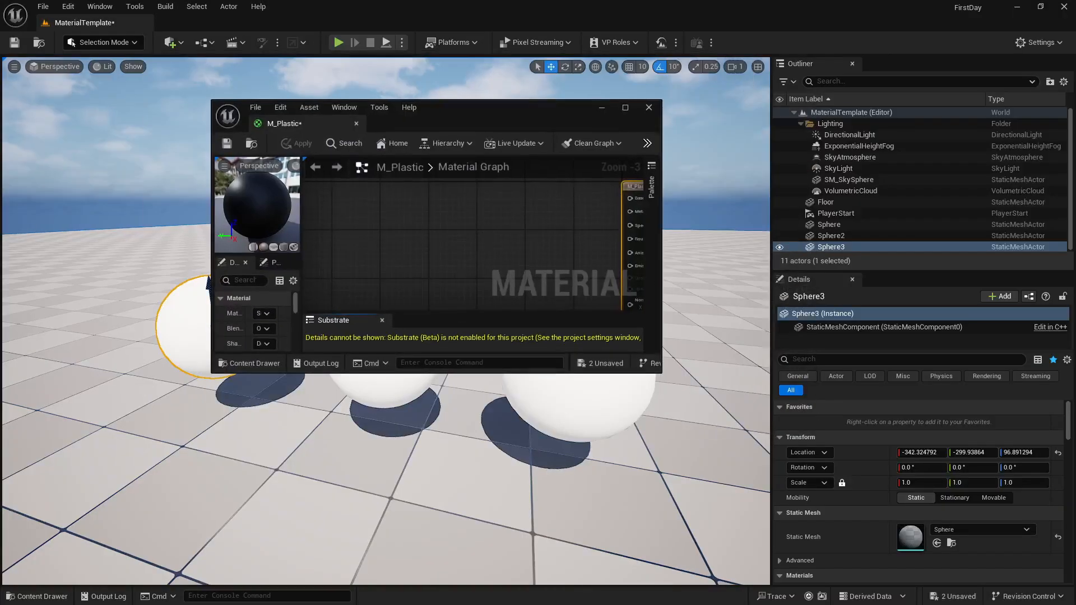
left_click_drag(659, 370, 800, 455)
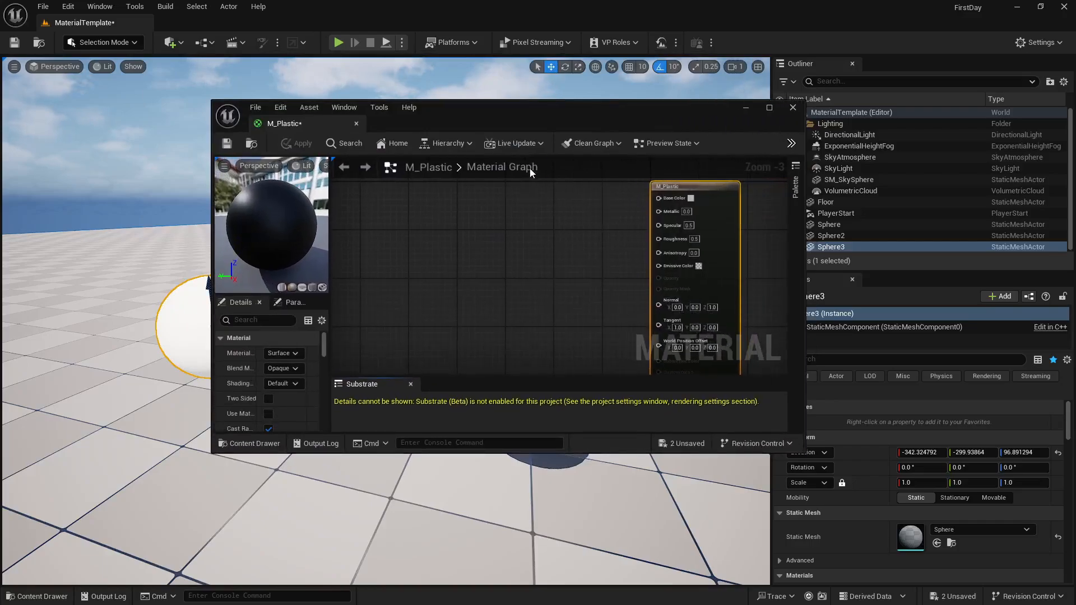
left_click_drag(547, 118, 636, 108)
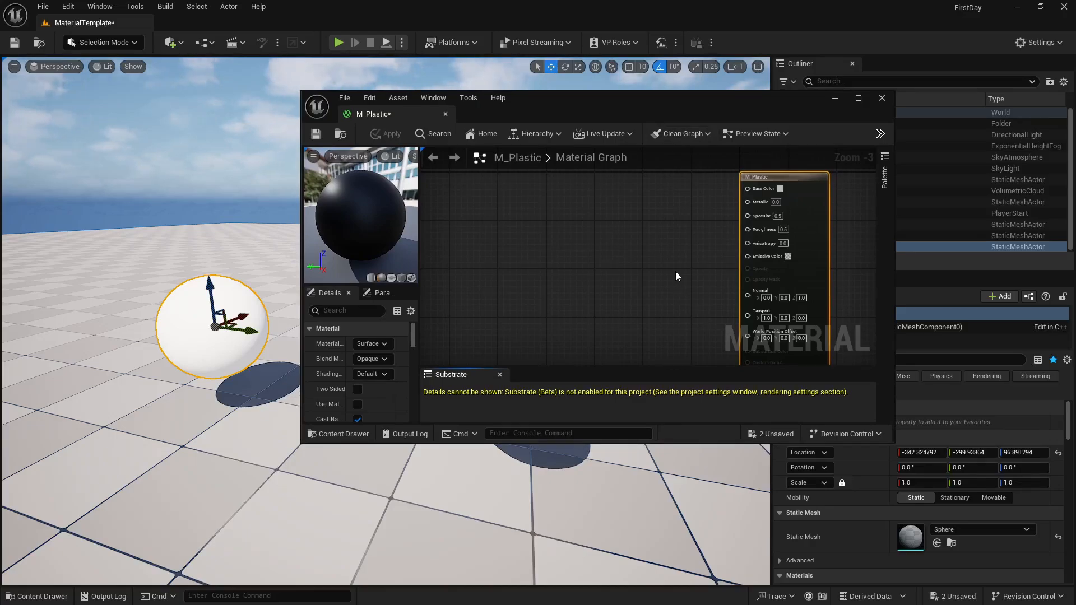
left_click(858, 98)
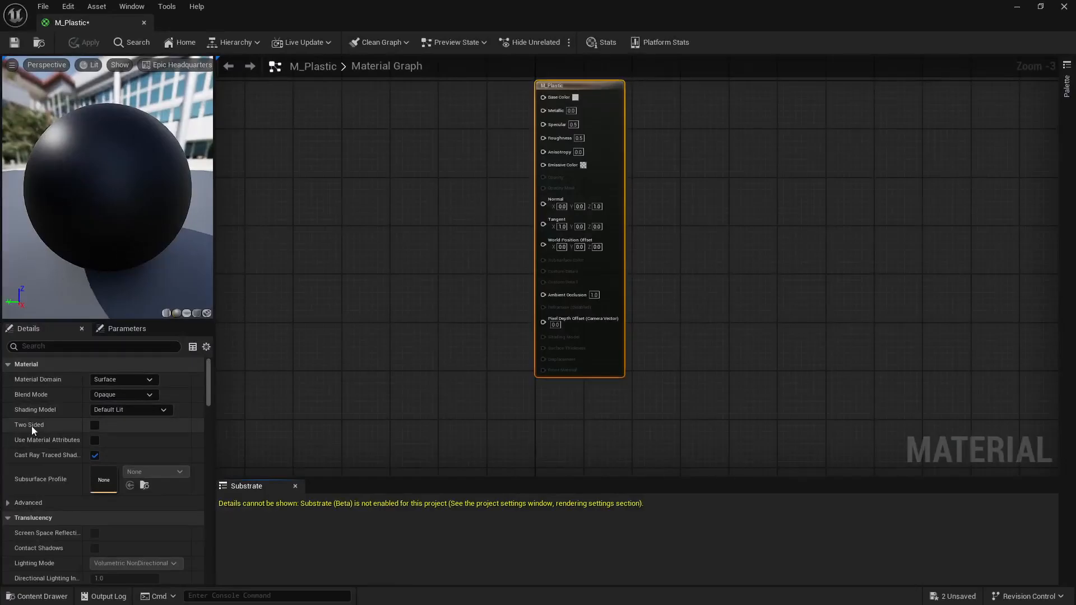
Step: Review the available options for the material's shading model, blend mode and material domain
left_click(112, 410)
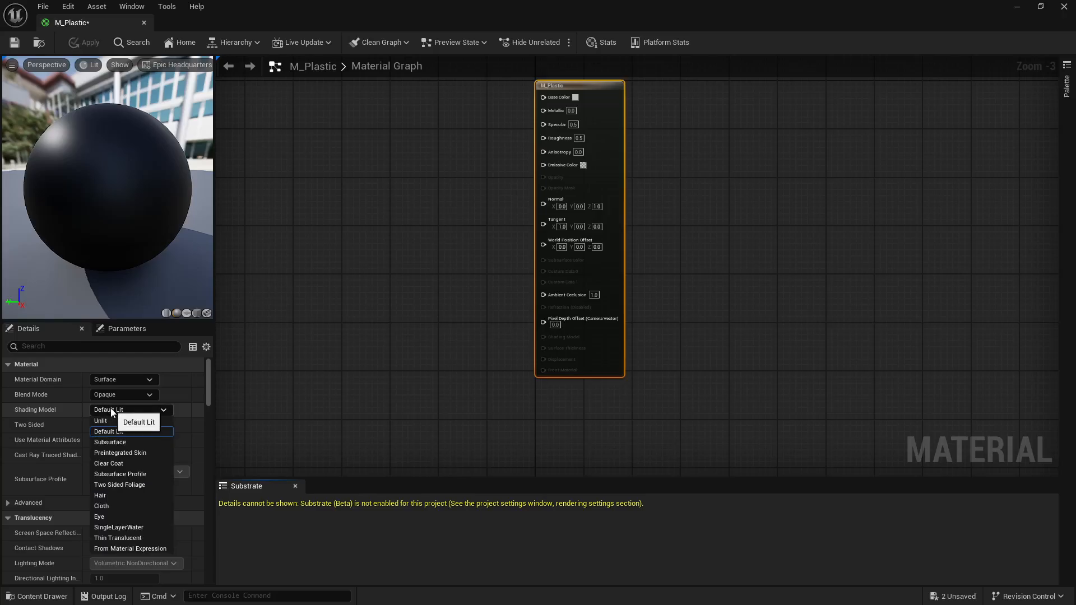
left_click(113, 411)
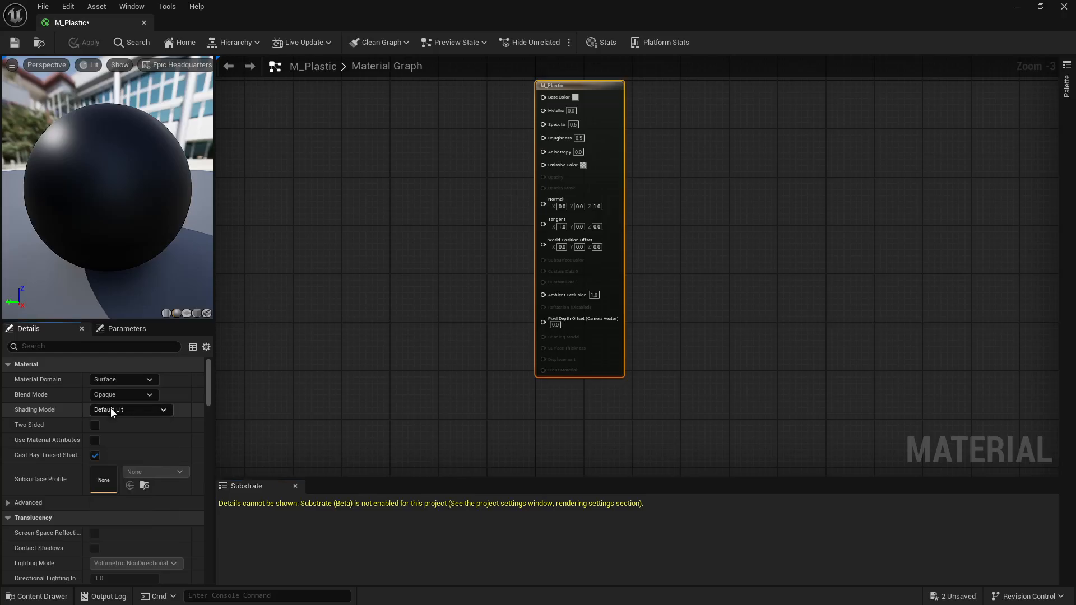
left_click(116, 395)
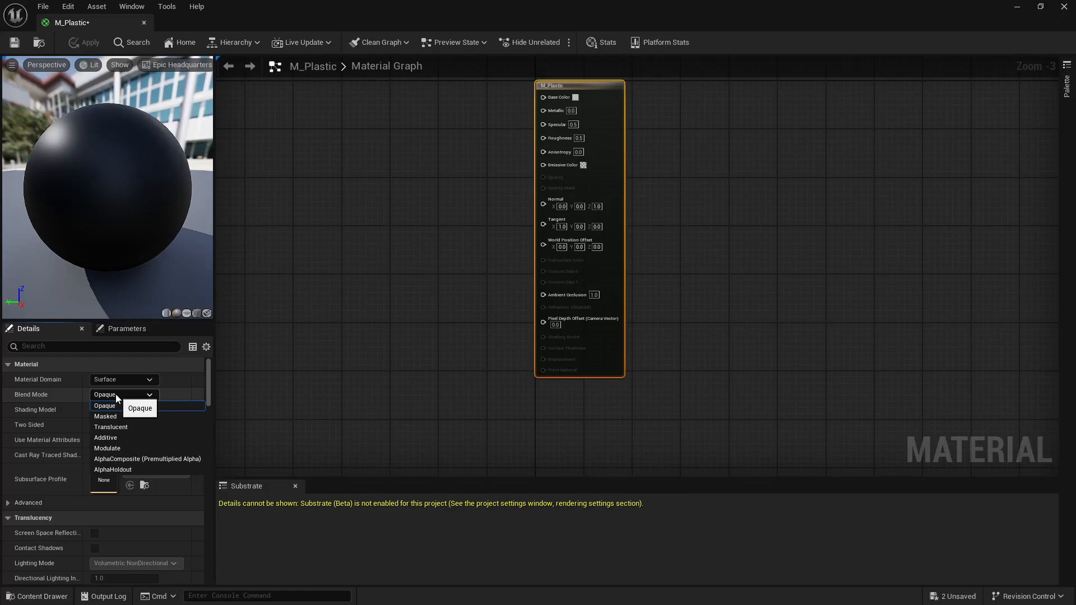
left_click(115, 394)
left_click(120, 378)
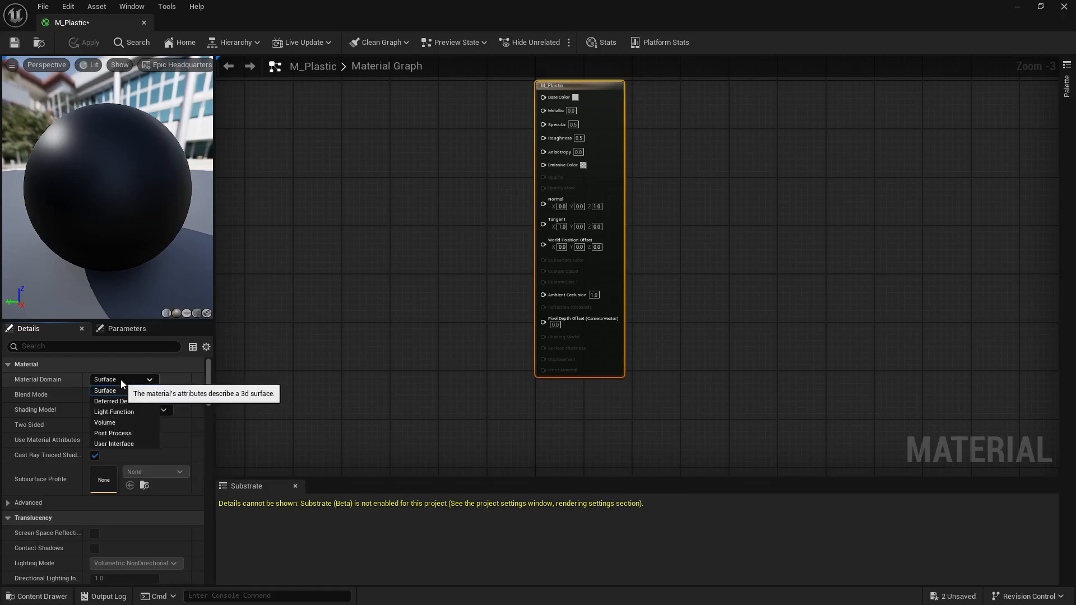
left_click(121, 381)
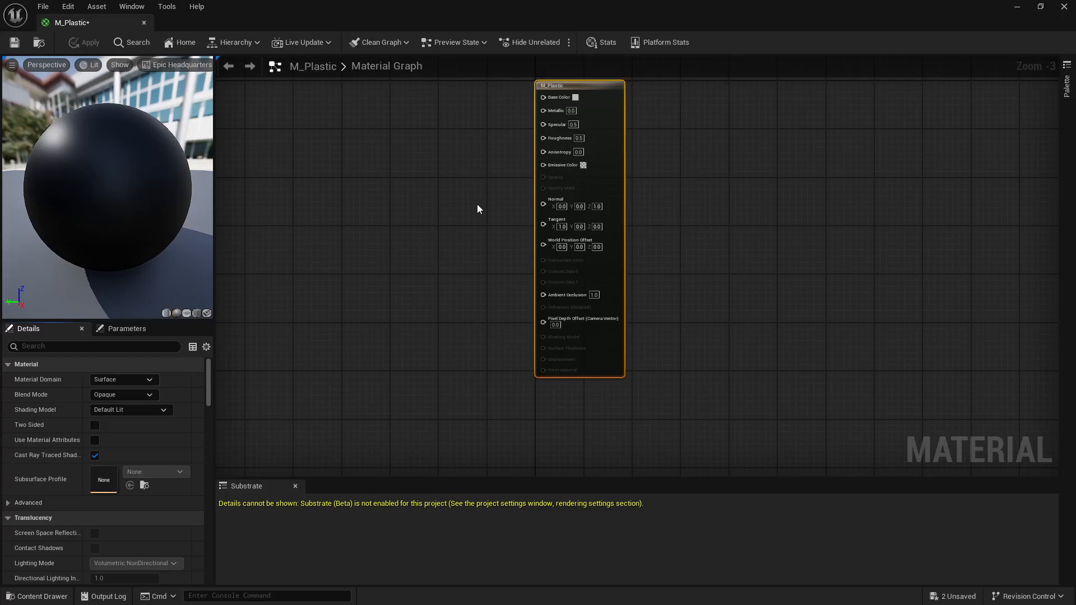
Step: Examine the inputs of the main M_Plastic node in the material graph, starting with Base Color
right_click_drag(462, 242, 622, 247)
scroll(622, 247, "up", 1)
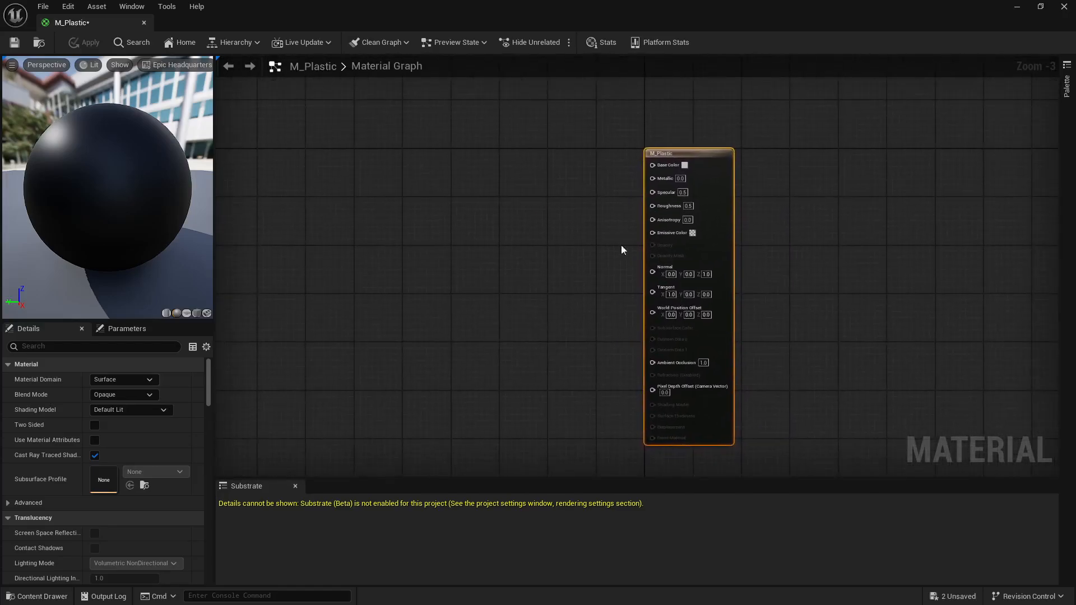
scroll(678, 151, "up", 2)
scroll(675, 176, "down", 8)
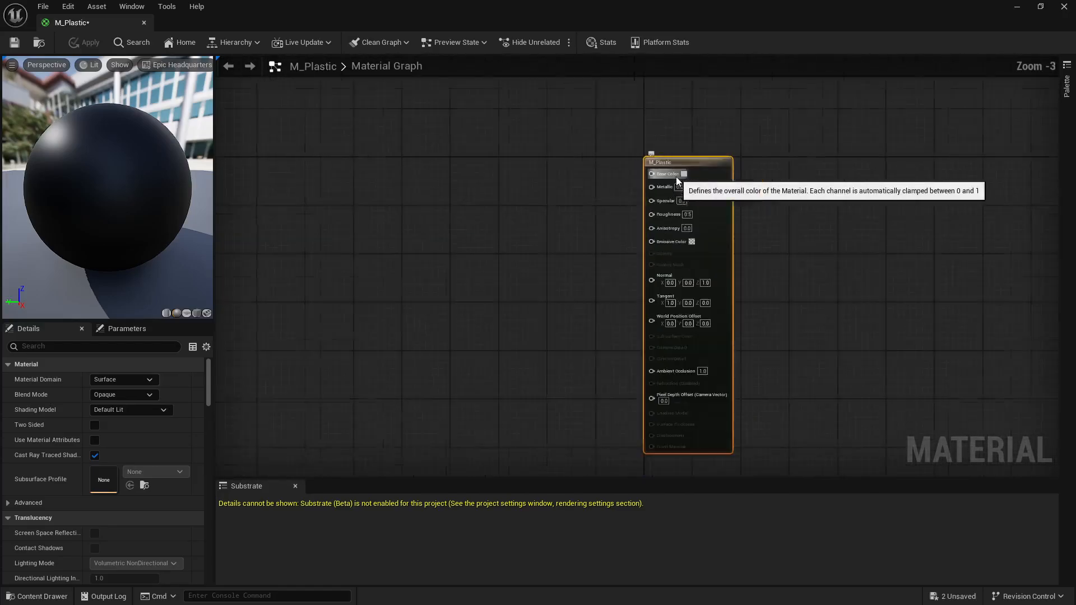
scroll(676, 177, "up", 5)
scroll(676, 176, "down", 1)
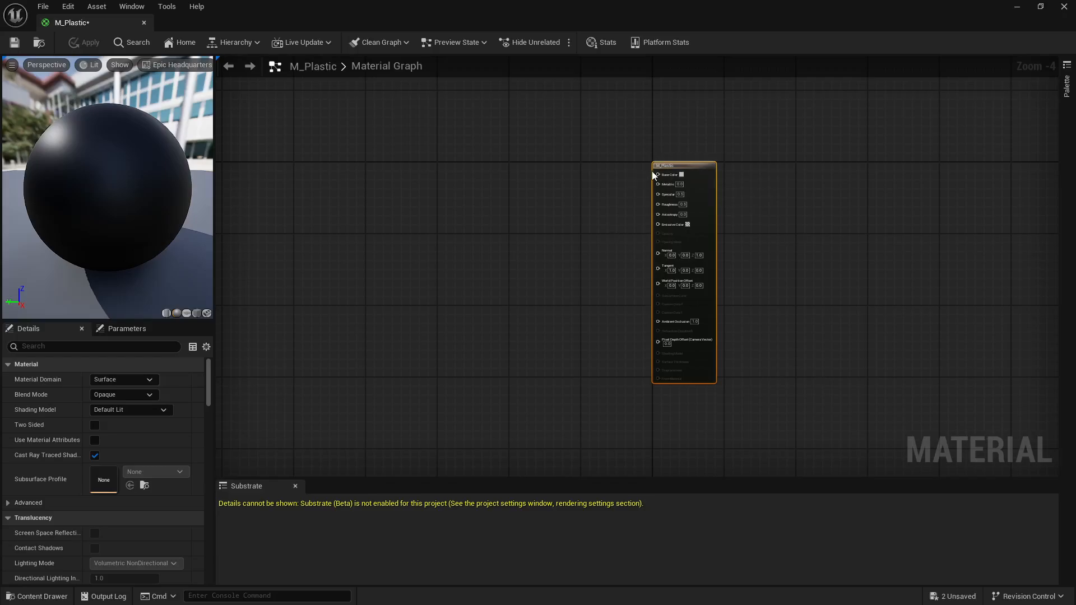
scroll(661, 177, "up", 4)
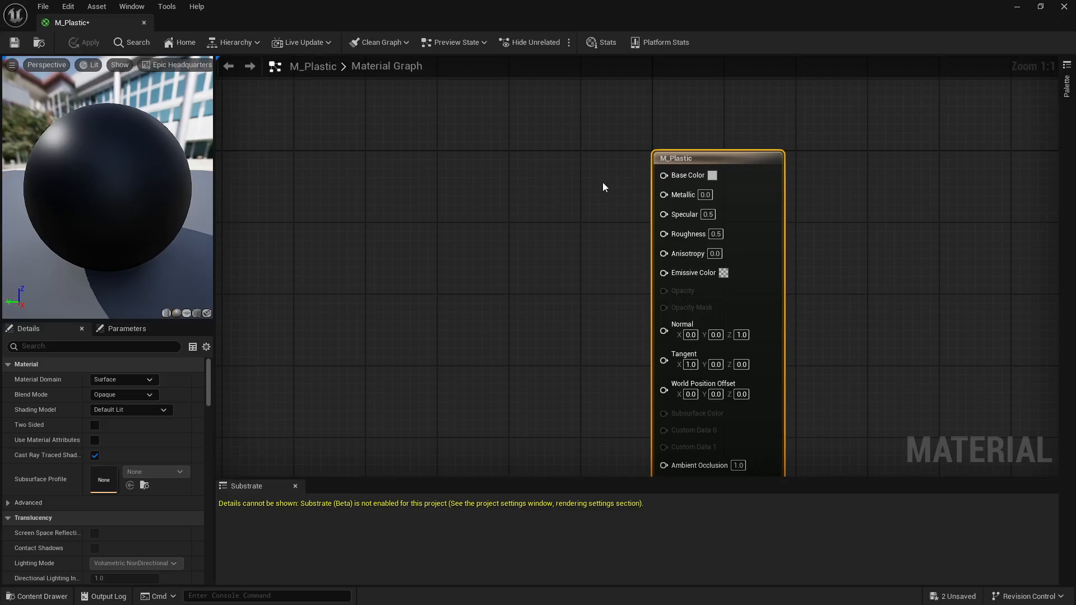
key("3")
left_click(460, 181)
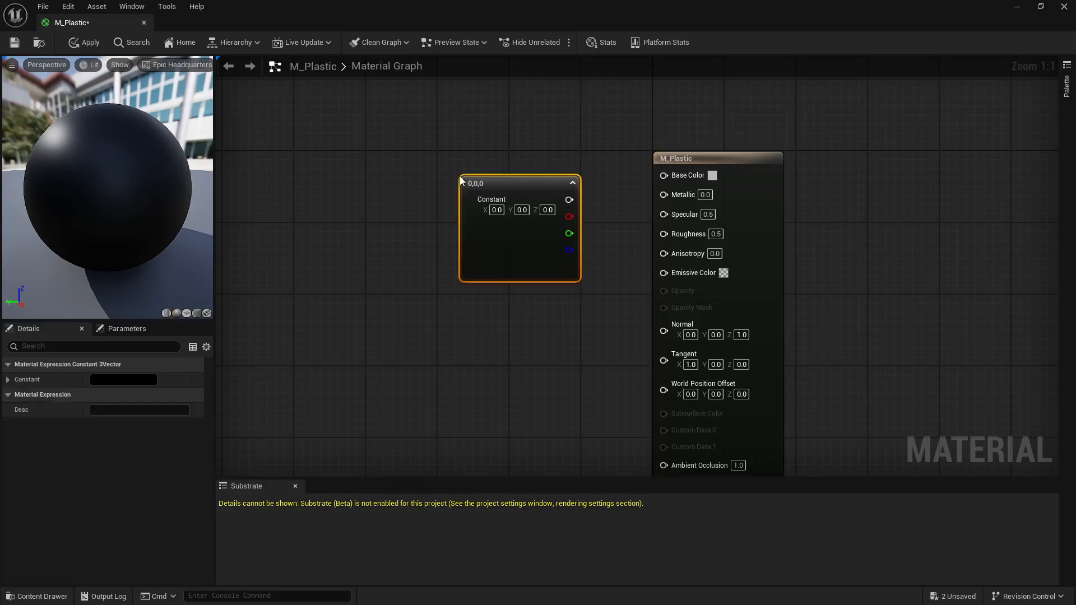
left_click_drag(507, 188, 459, 181)
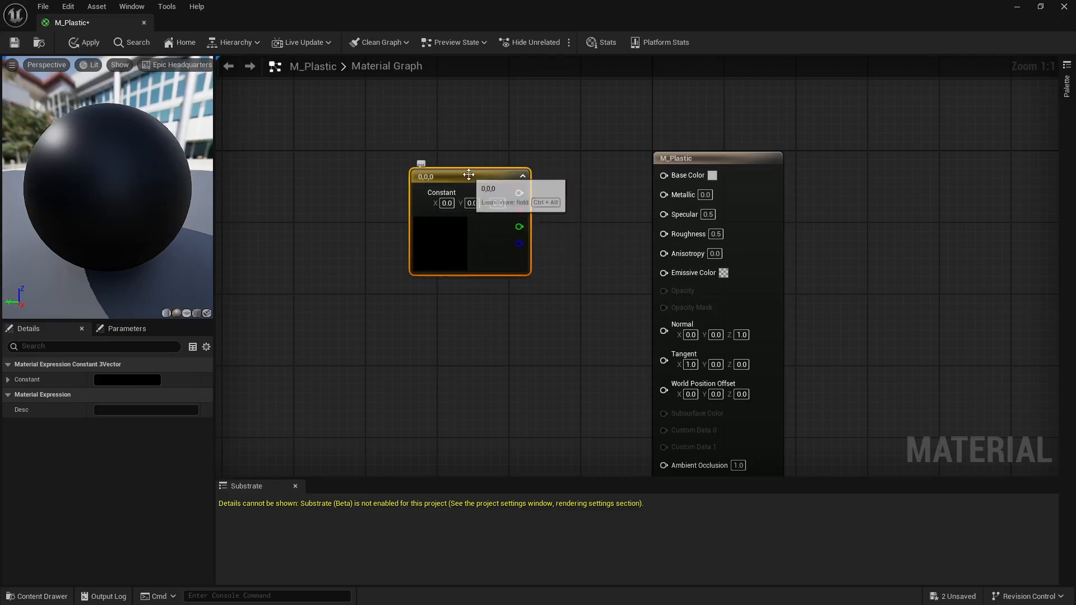
key("Delete")
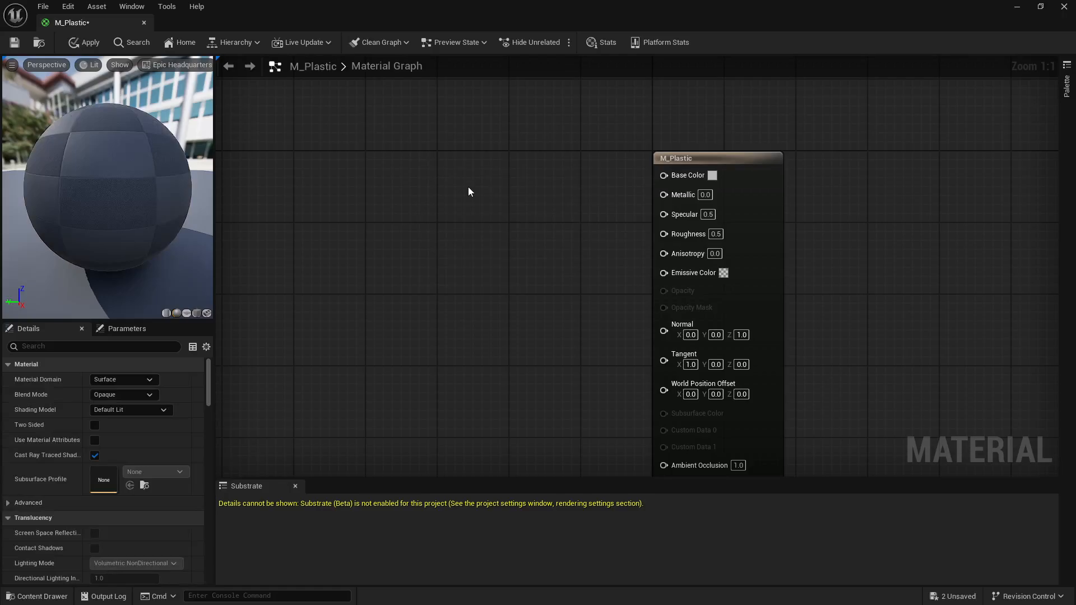
Step: Add a Constant3Vector node beside the M_Plastic node and connect its combined output to Base Color
left_click(433, 202)
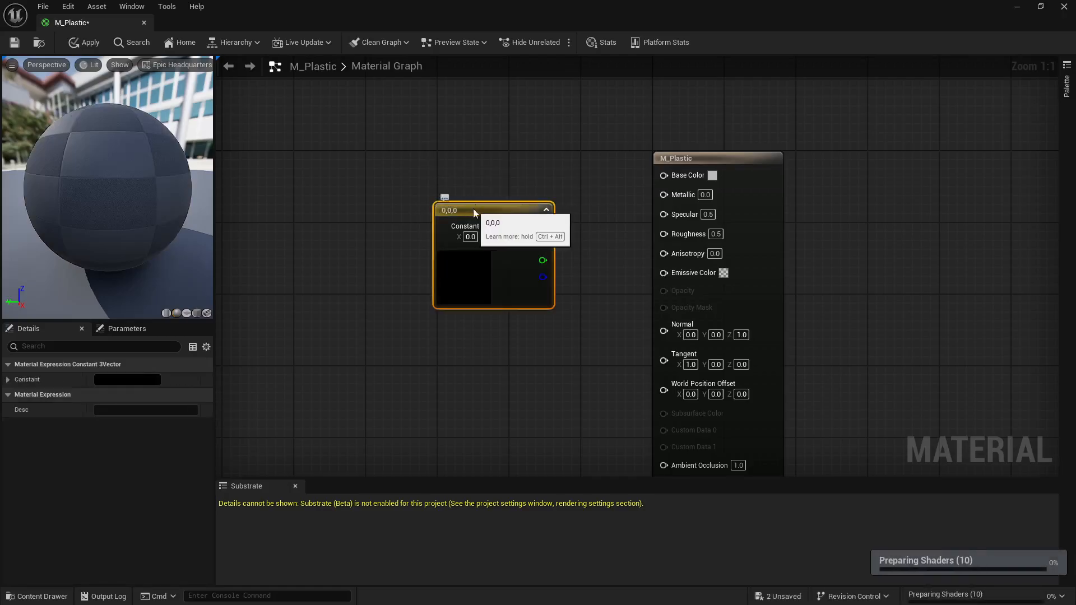
left_click_drag(475, 206, 426, 203)
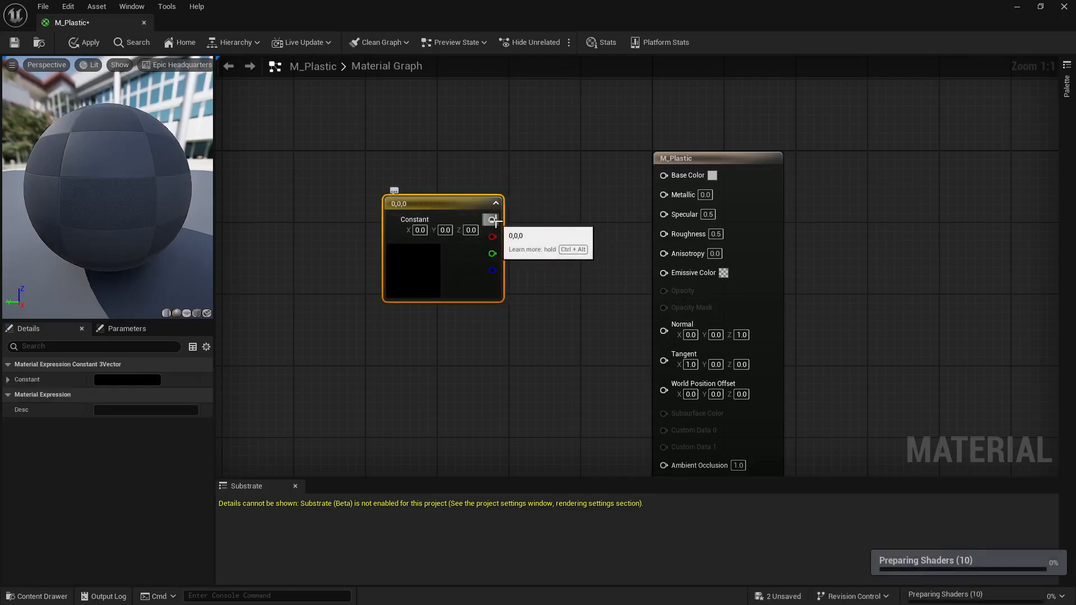
left_click_drag(493, 220, 663, 175)
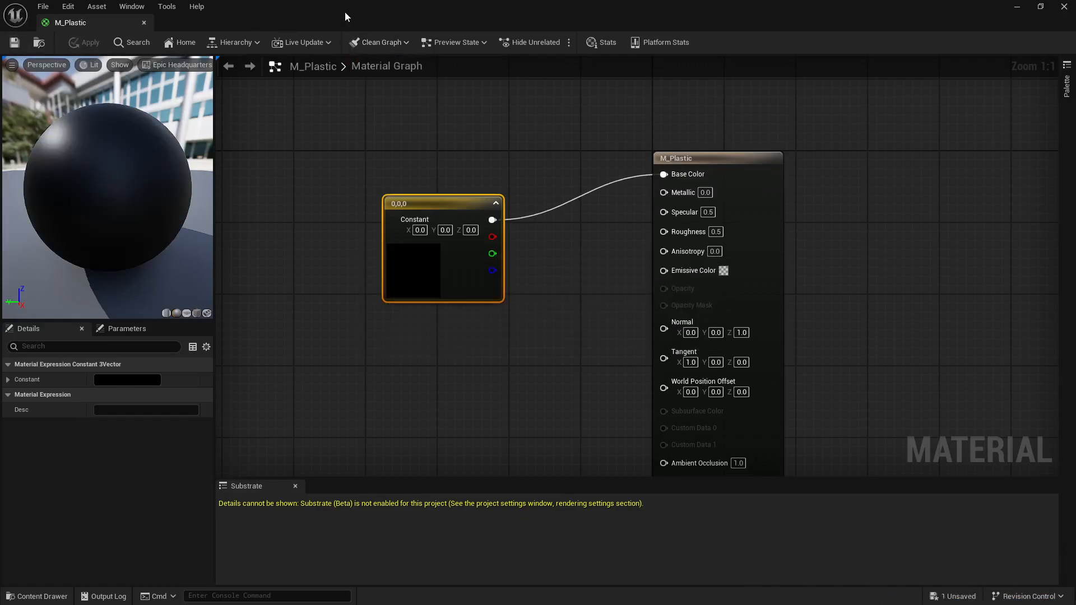
Step: Restore the material editor to a smaller floating window over the level and apply M_Plastic to the selected sphere
left_click_drag(344, 11, 735, 129)
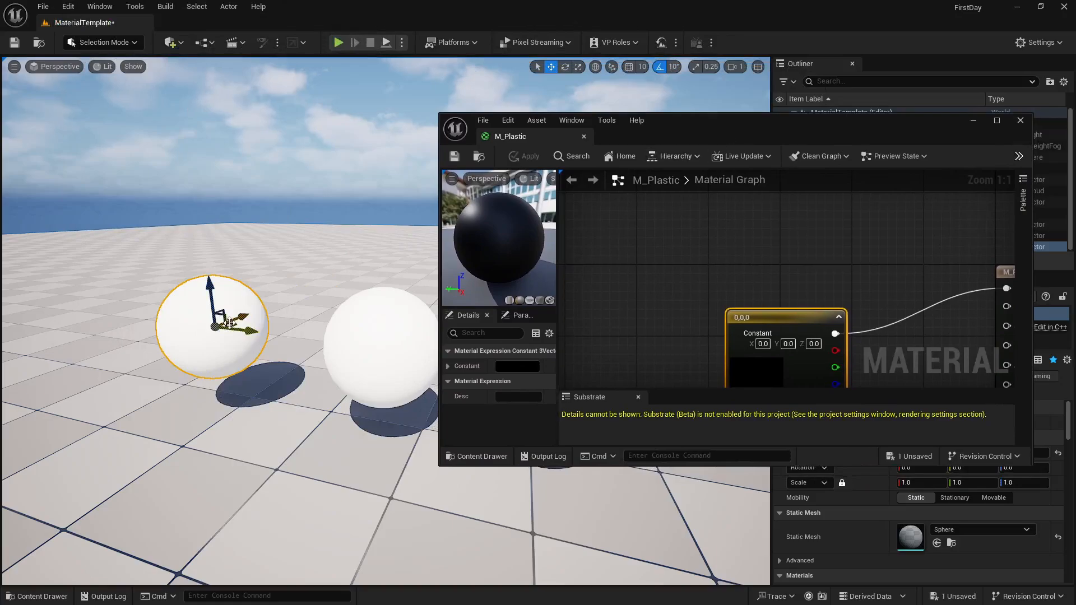
left_click(42, 596)
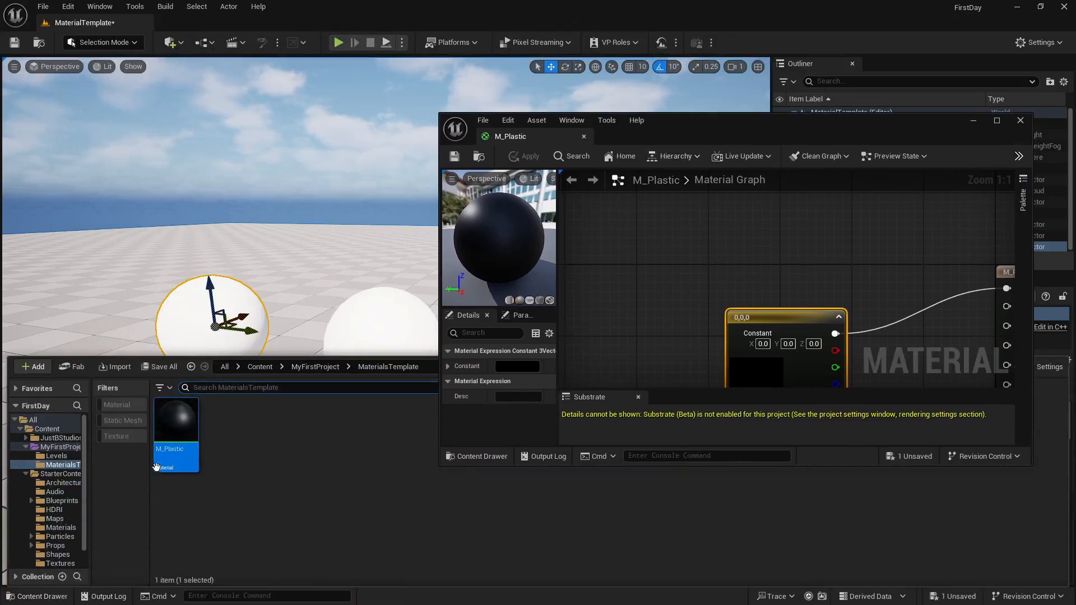
left_click_drag(168, 446, 234, 292)
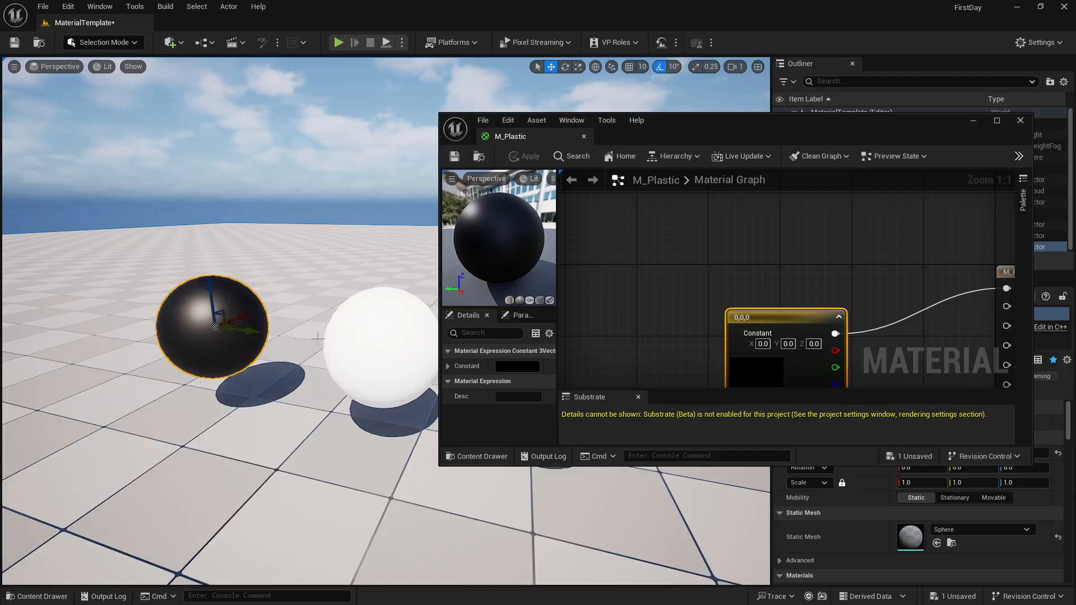
Step: Set the Constant3Vector colour to light purple, about R 0.856, G 0.532, B 1.0, and save the material
right_click_drag(752, 282, 740, 204)
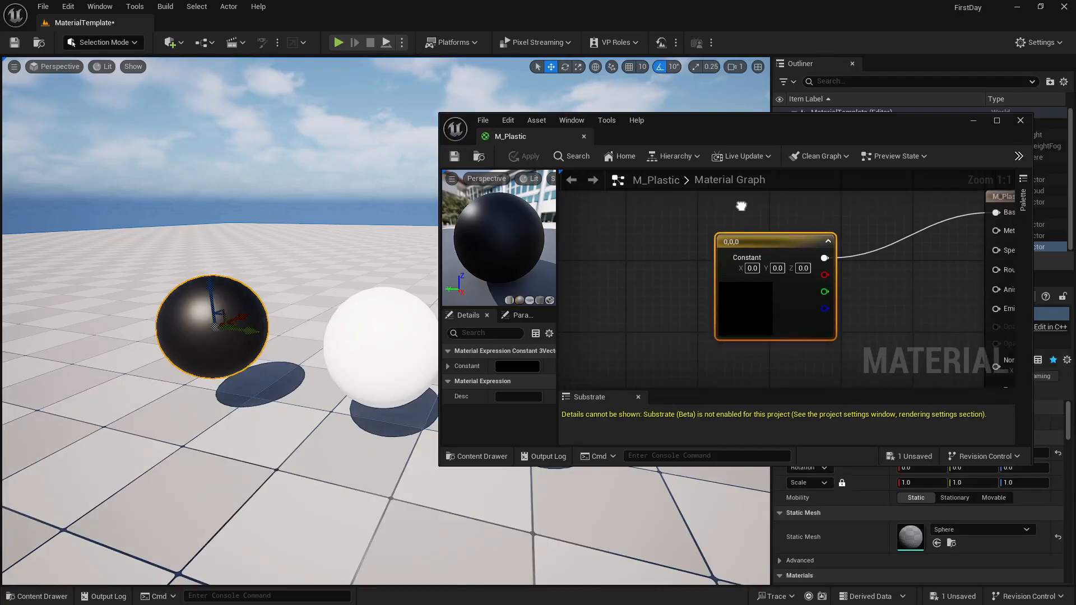
double_click(744, 307)
left_click(855, 399)
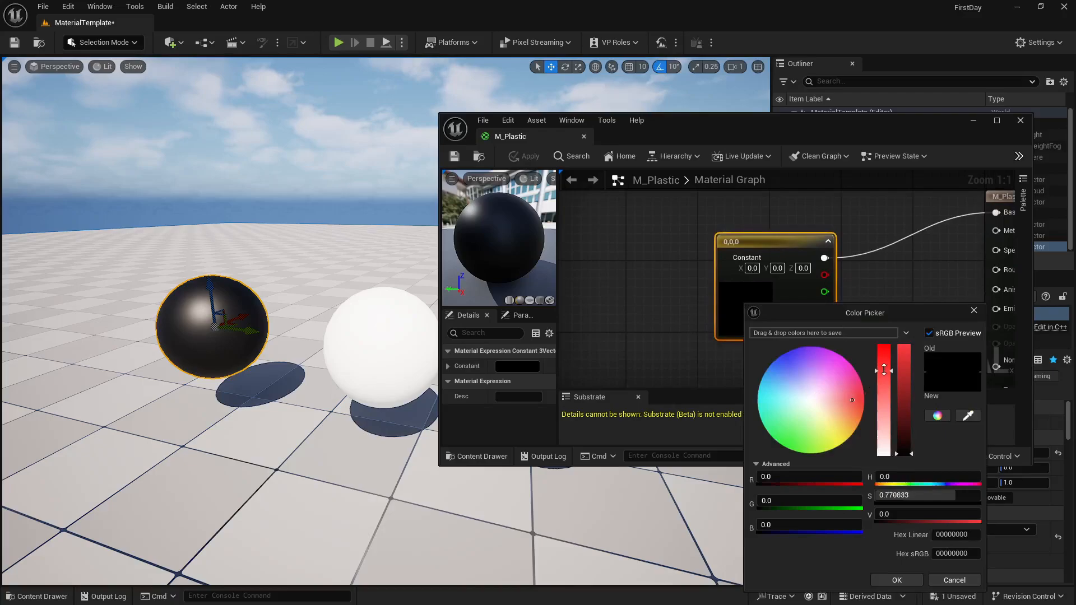
left_click(816, 376)
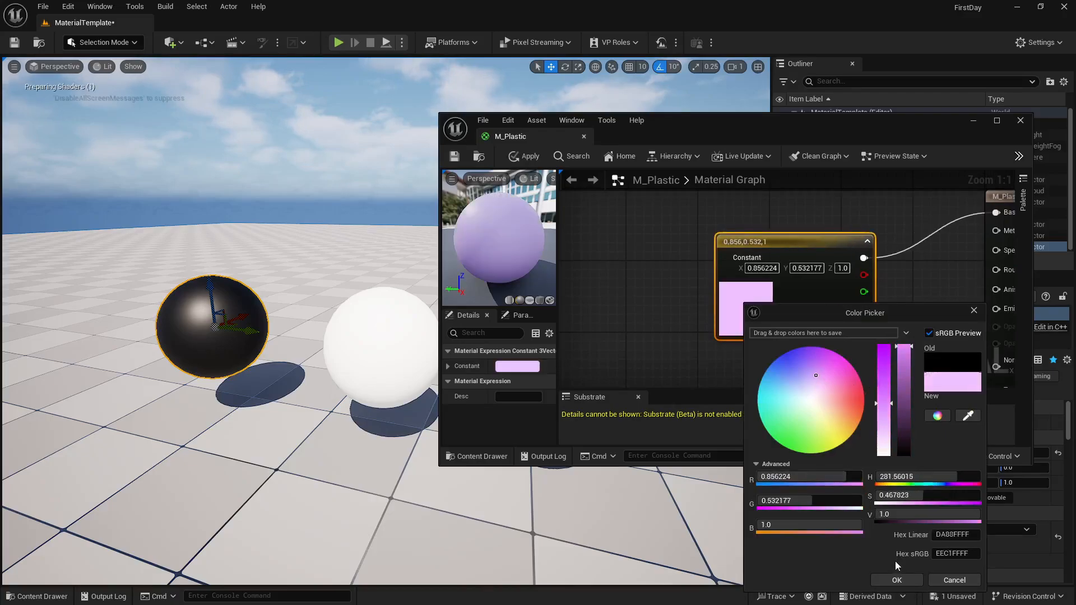
left_click(897, 580)
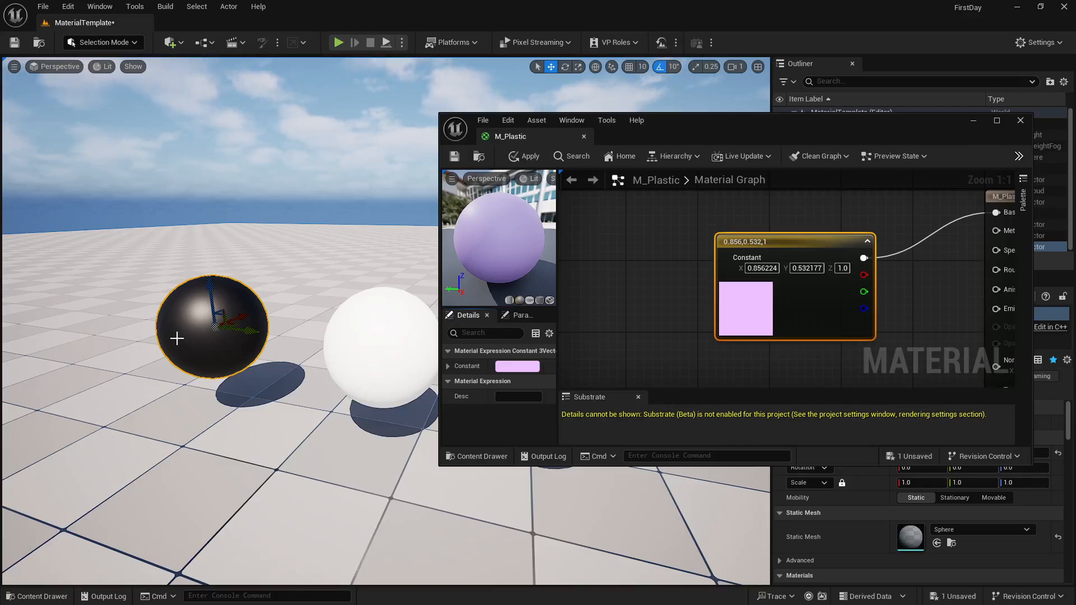
left_click(451, 160)
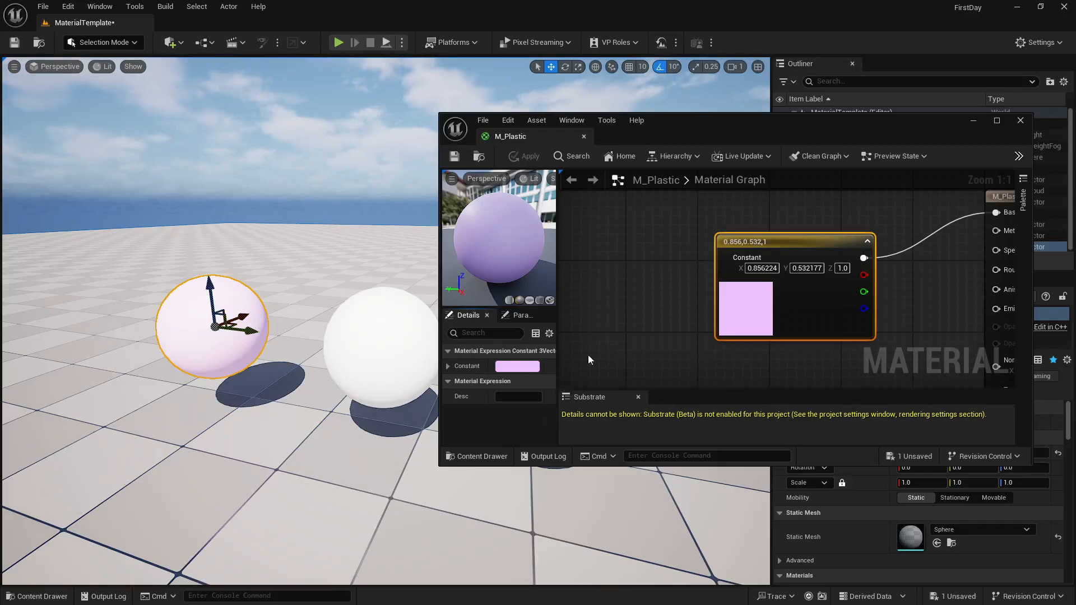
Step: Move the M_Plastic node away from the colour constant and promote Specular to a parameter placed below that constant
scroll(747, 278, "down", 5)
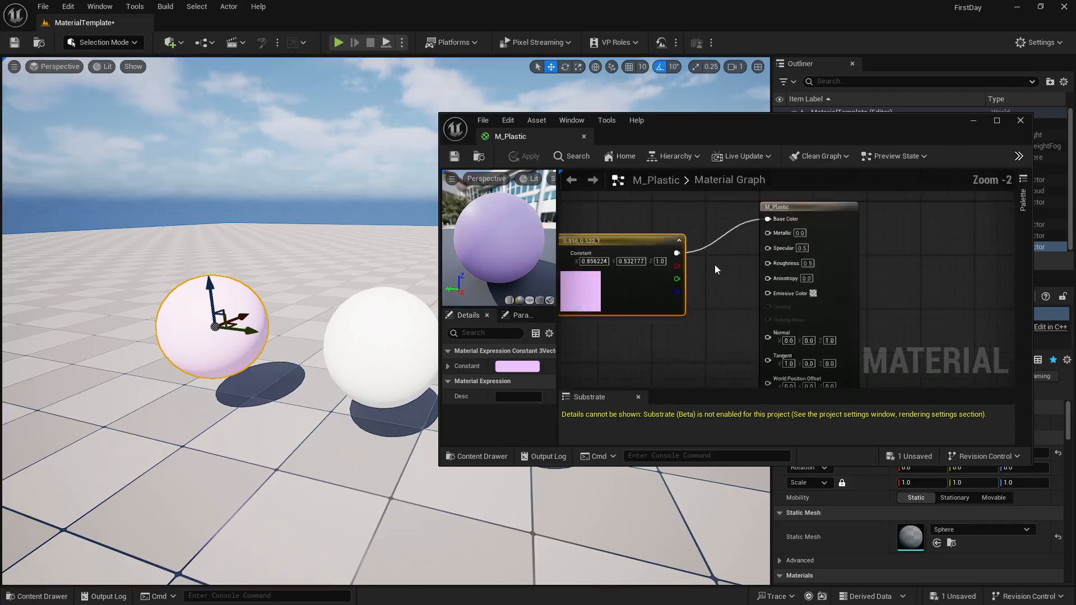
left_click_drag(770, 225, 879, 229)
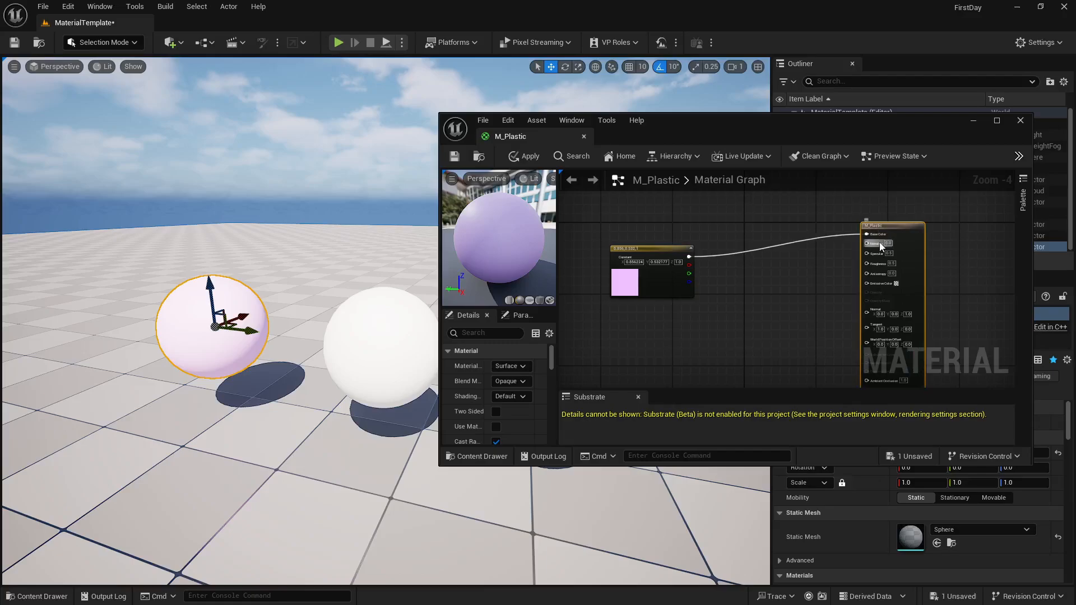
scroll(879, 242, "up", 2)
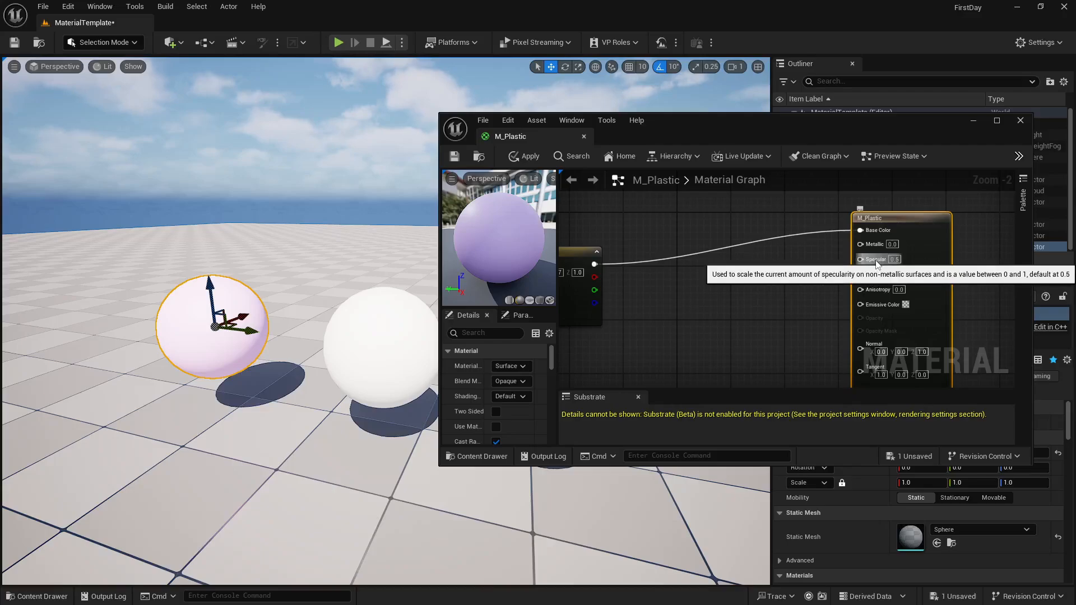
right_click(877, 264)
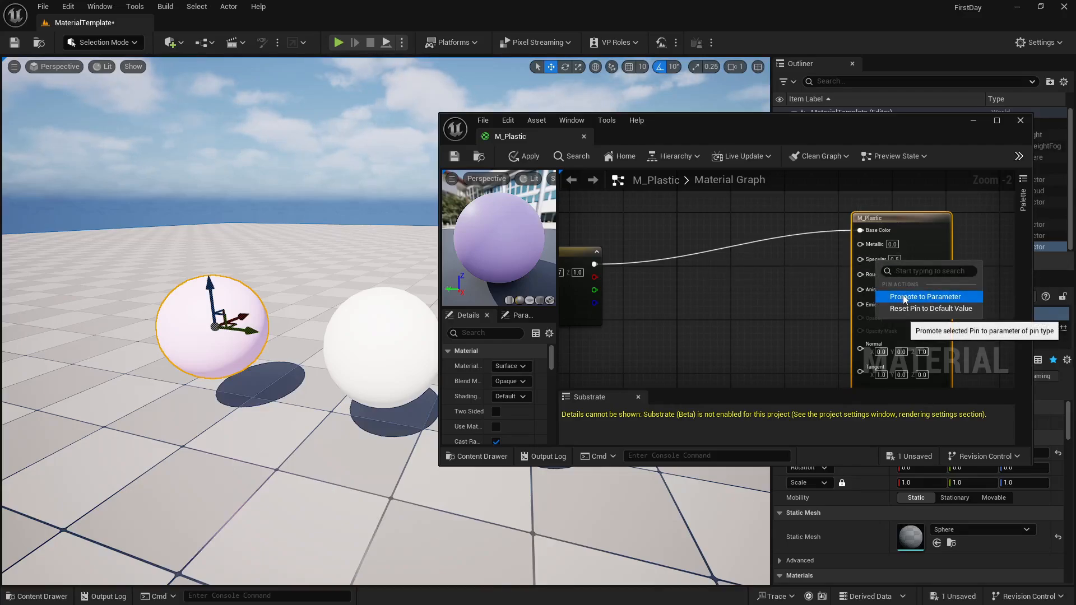
left_click(896, 291)
left_click_drag(828, 232, 581, 359)
right_click_drag(581, 359, 673, 302)
Step: Set the Specular parameter's default value to 0.5 and rotate the material preview to check the shine
left_click(705, 310)
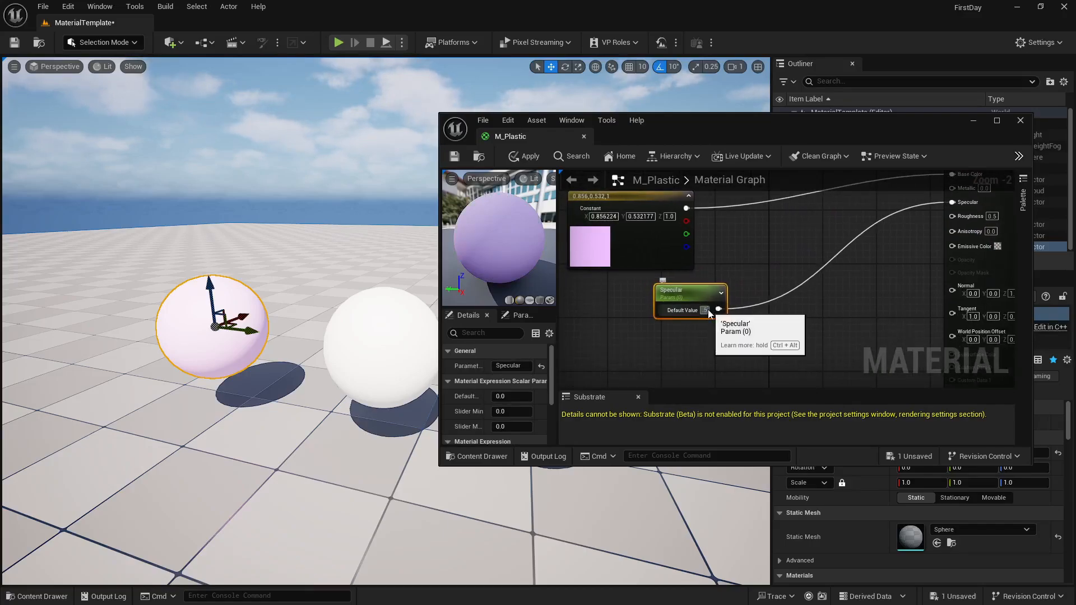
type("0.5")
key("Return")
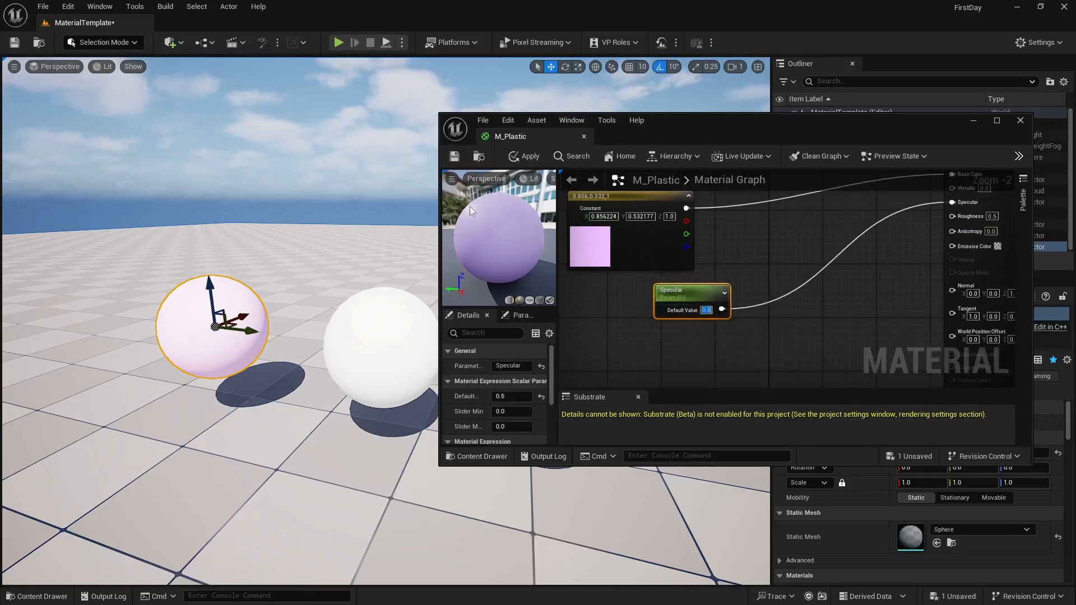
left_click_drag(470, 210, 448, 210)
Step: Promote the Roughness input to a parameter placed below the Specular node, and save the material
right_click_drag(915, 312, 841, 321)
right_click(878, 226)
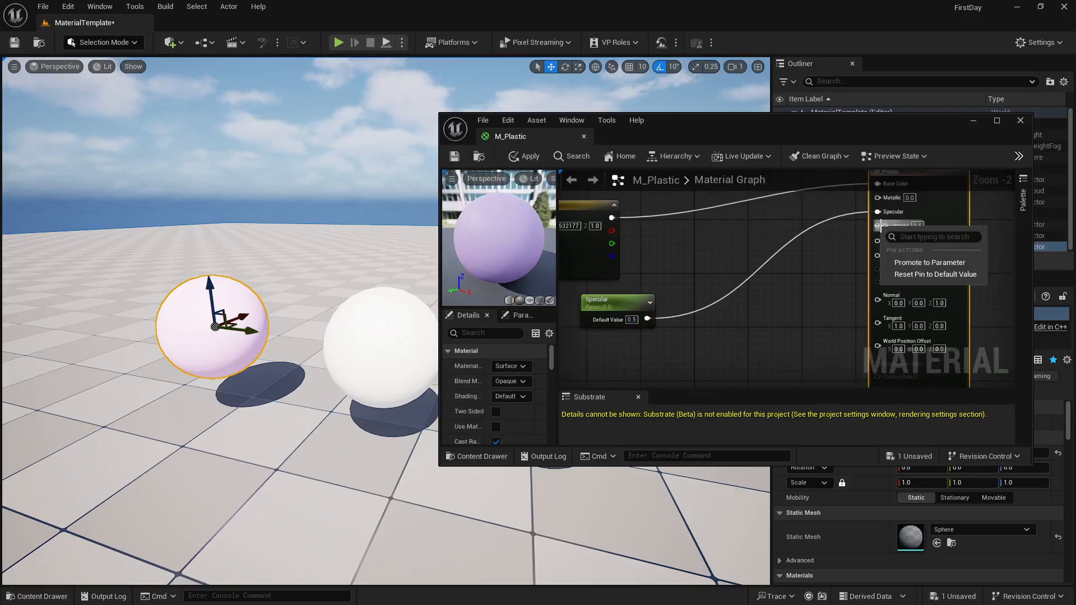
left_click(924, 259)
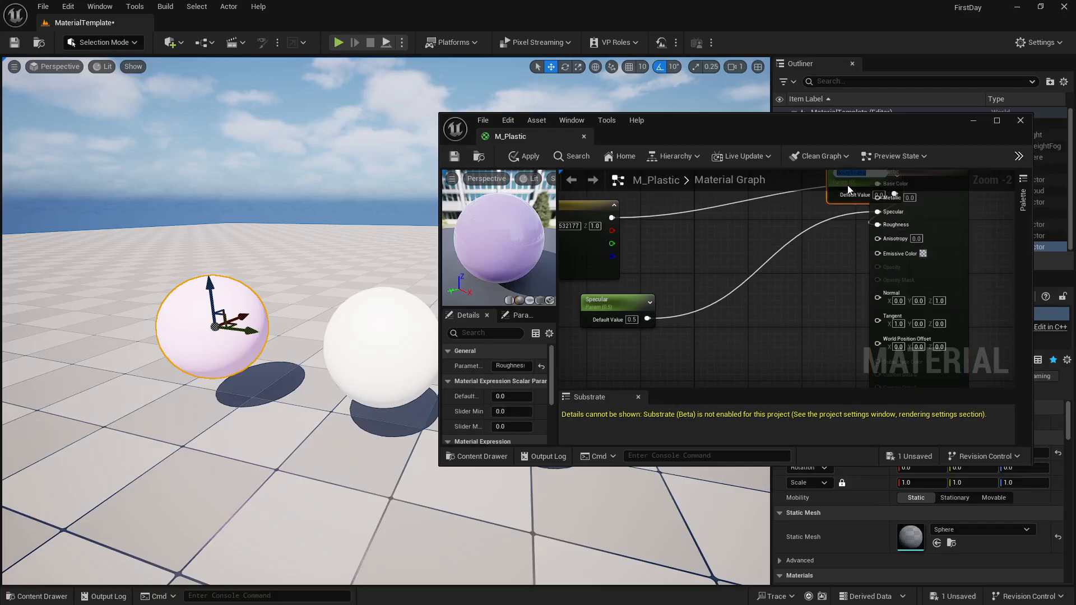
right_click_drag(843, 284, 938, 274)
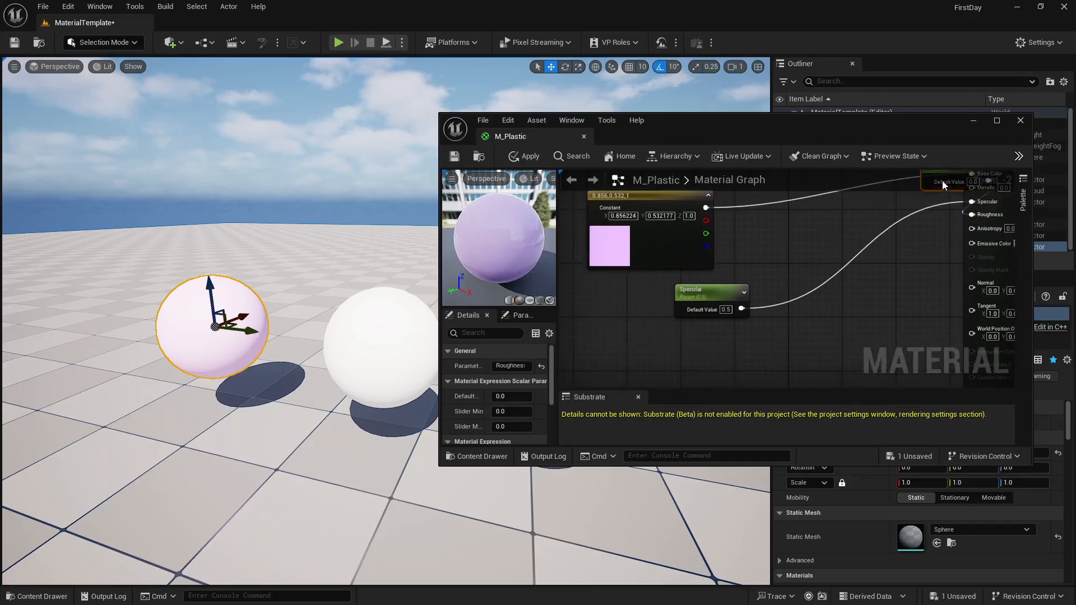
scroll(910, 255, "down", 4)
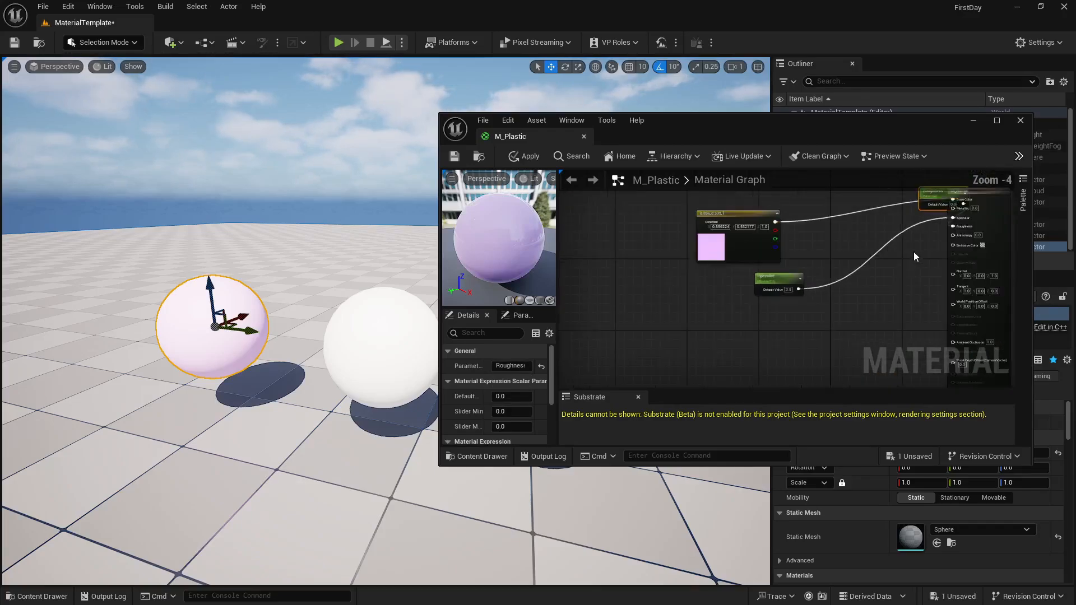
left_click_drag(927, 210, 791, 309)
scroll(790, 309, "up", 5)
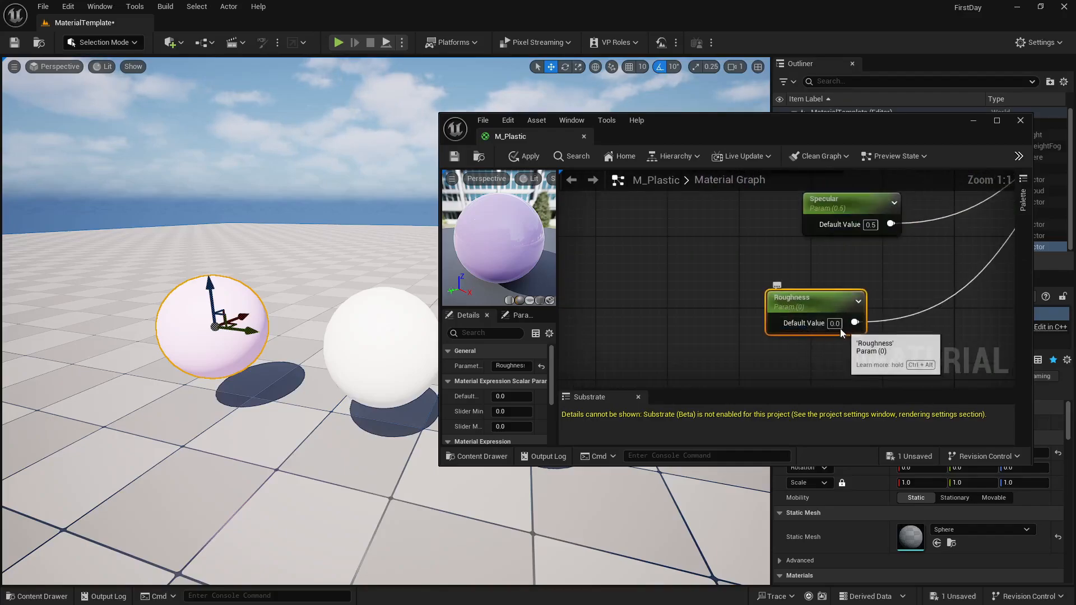
left_click(452, 158)
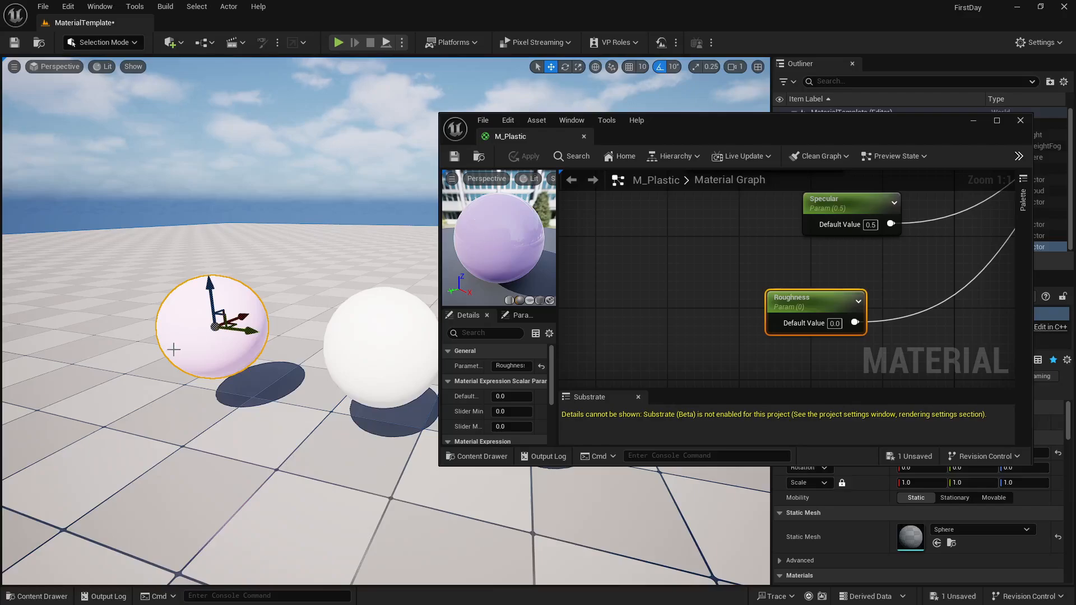
Step: Set the Roughness parameter's default value to 0.3, save M_Plastic and close its editor
right_click_drag(192, 355, 314, 354)
right_click_drag(224, 355, 381, 314)
mouse_move(225, 324)
right_mouse_down()
mouse_move(291, 353)
mouse_move(224, 324)
right_mouse_up()
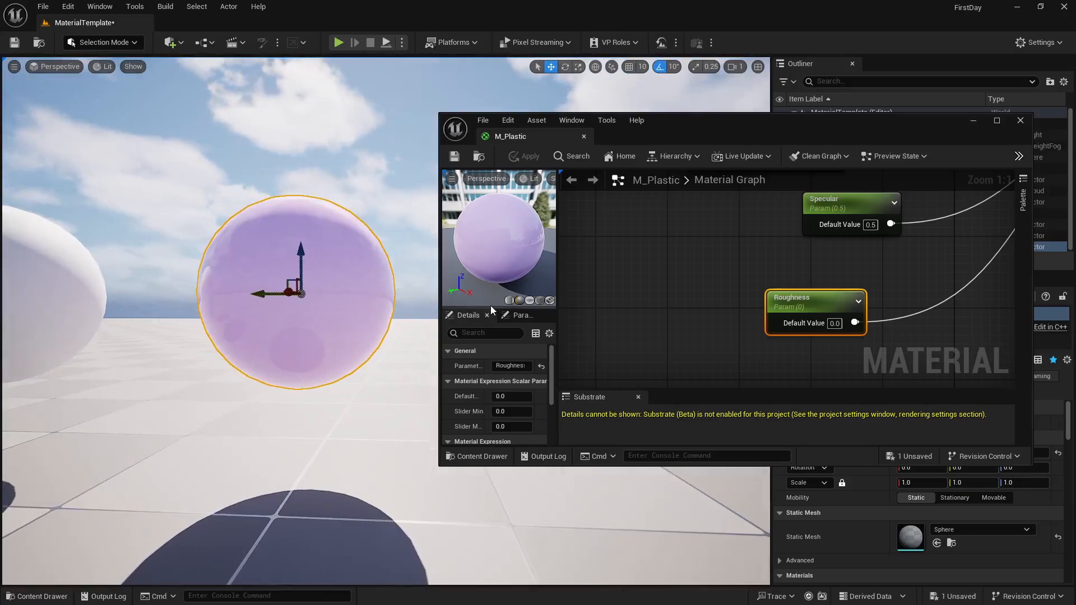
left_click(835, 323)
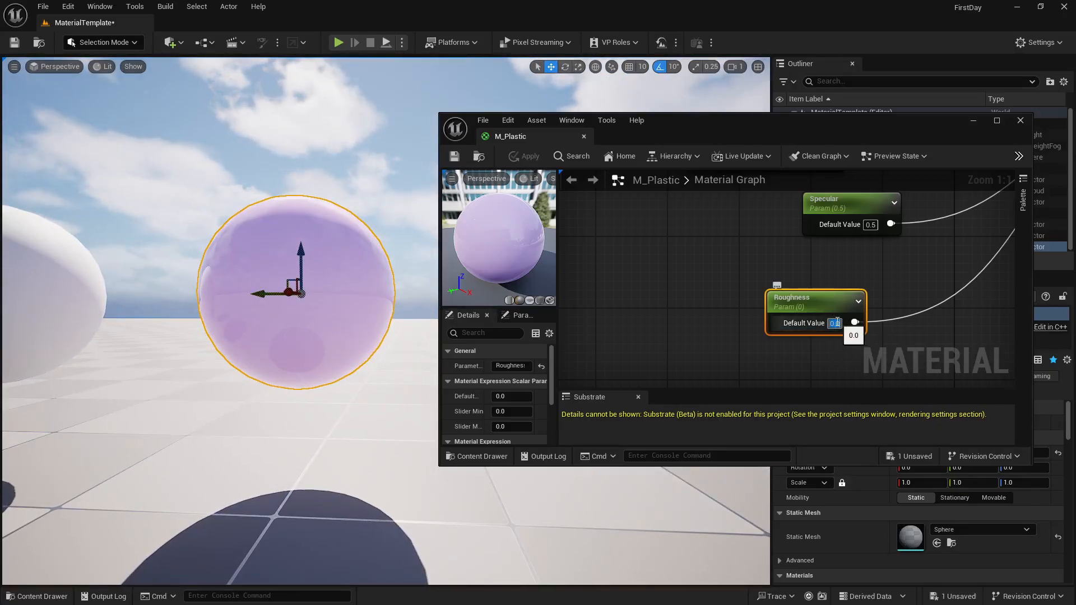
type("0.3")
key("Return")
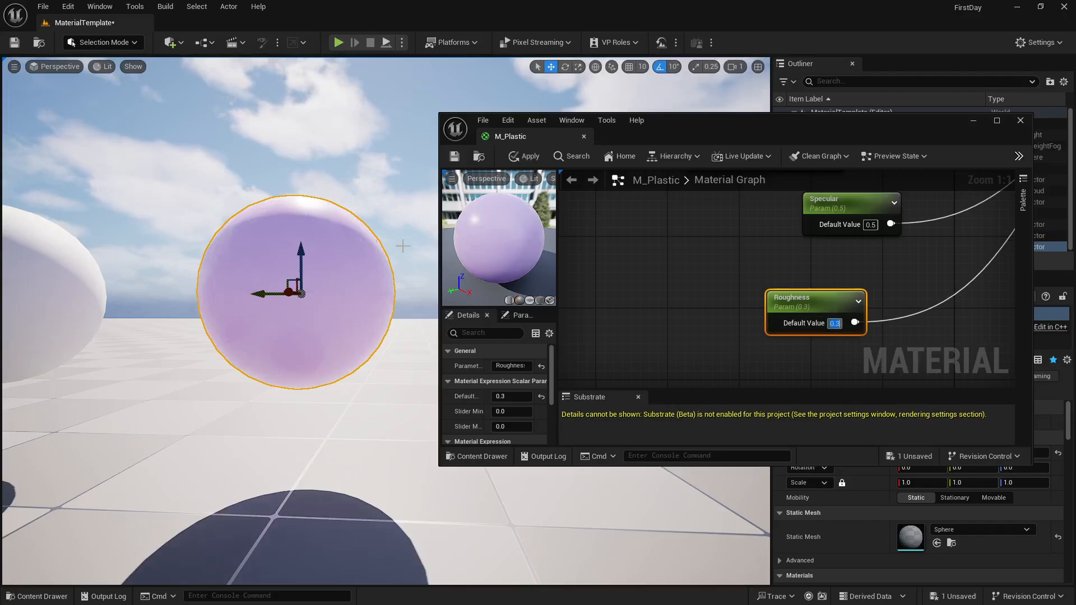
left_click(527, 156)
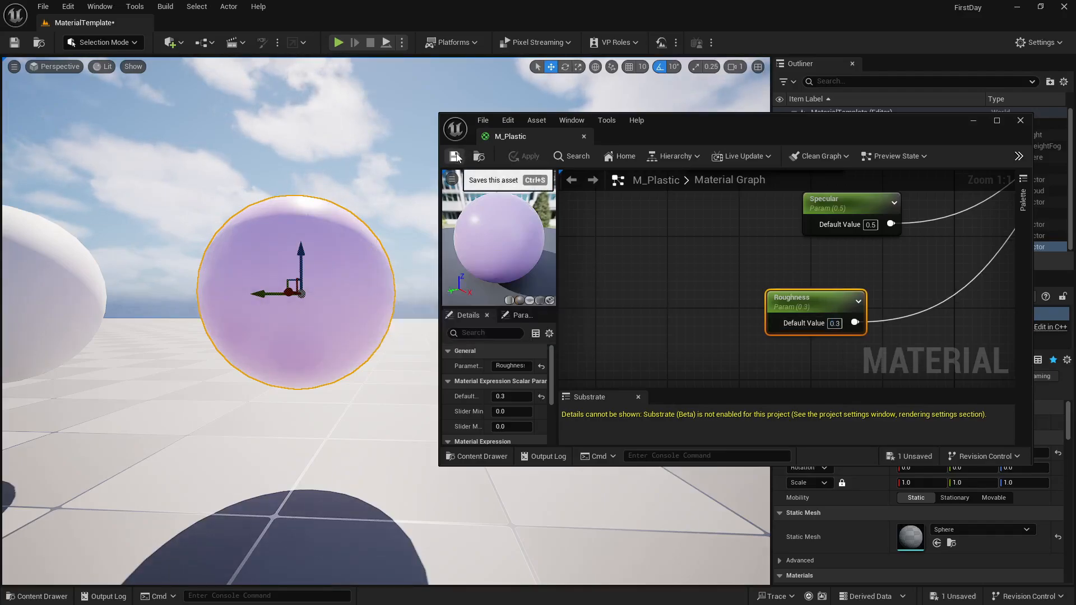
scroll(681, 274, "down", 6)
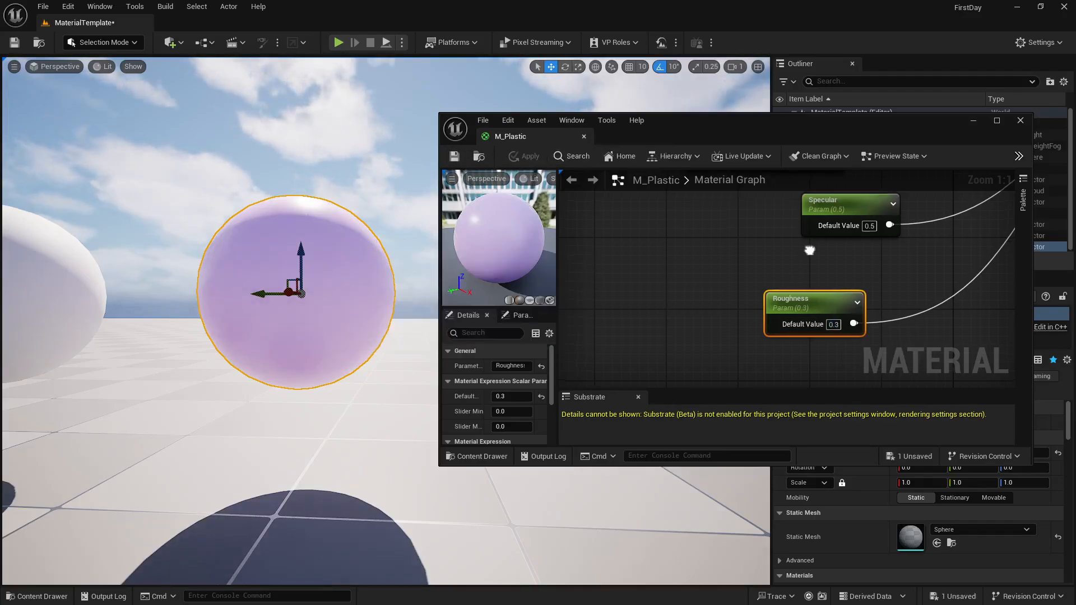
scroll(771, 237, "up", 2)
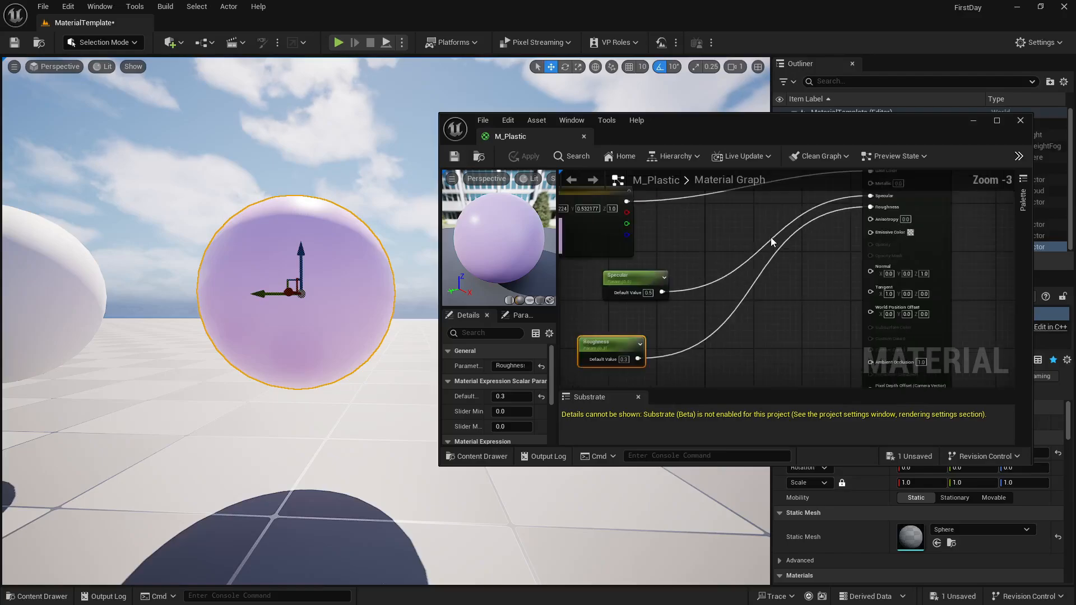
left_click(584, 136)
Step: Create a material instance of M_Plastic named PlasticShine and apply it to Sphere3
right_click_drag(387, 319, 196, 324)
right_click_drag(620, 246, 620, 266)
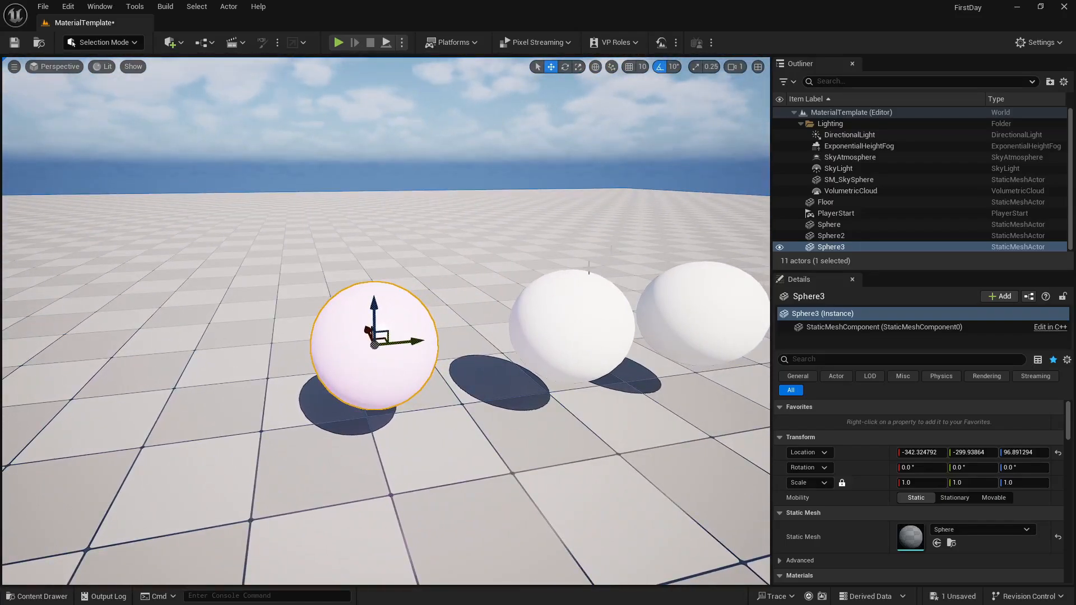
left_click(48, 598)
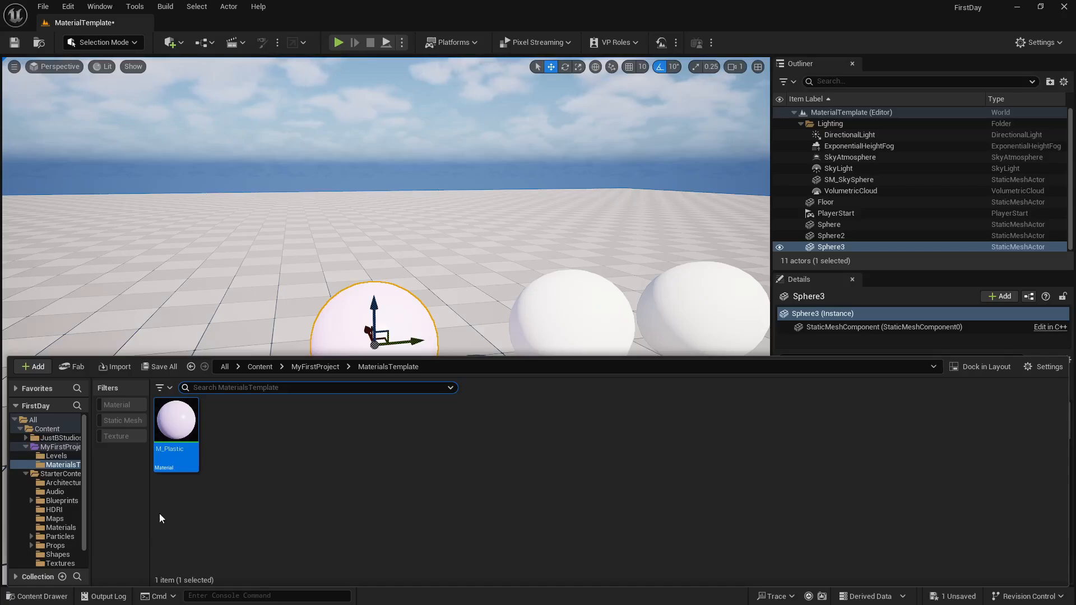
right_click(174, 437)
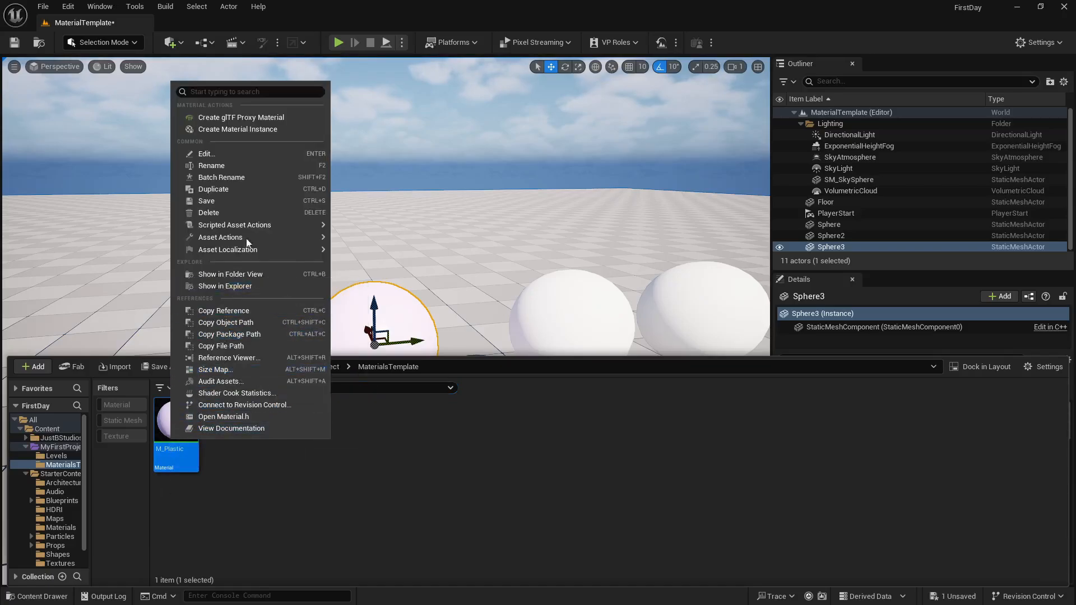
left_click(266, 129)
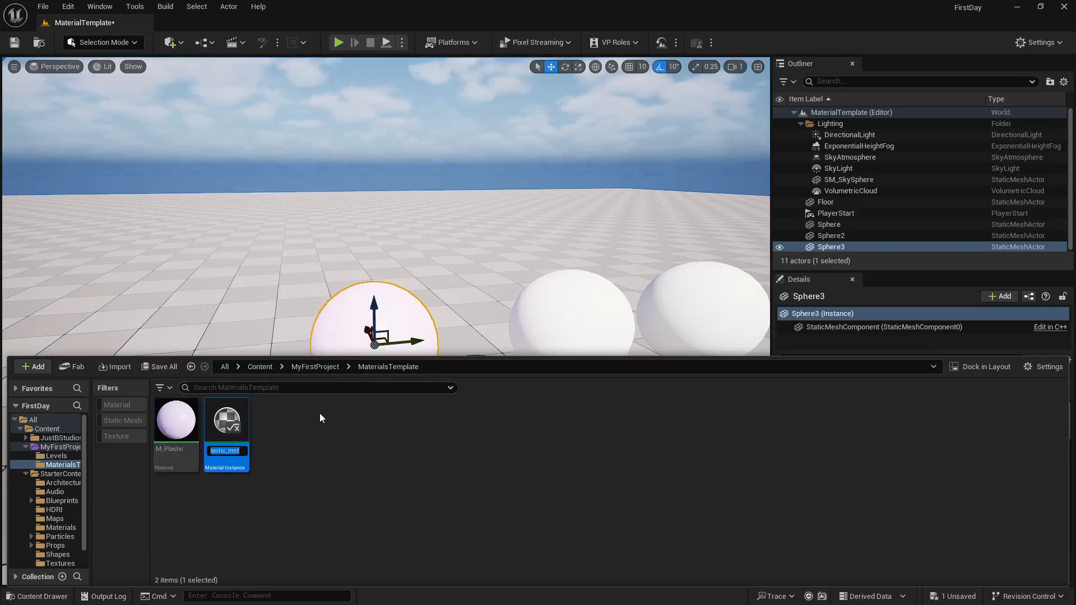
type("PlasticShine")
key("Return")
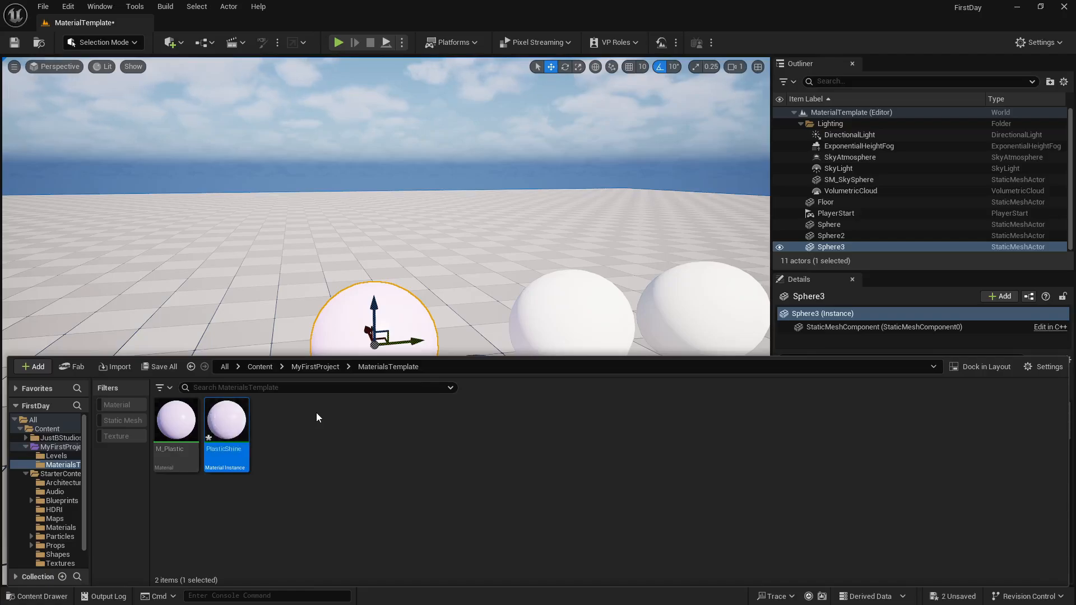
left_click_drag(213, 423, 341, 322)
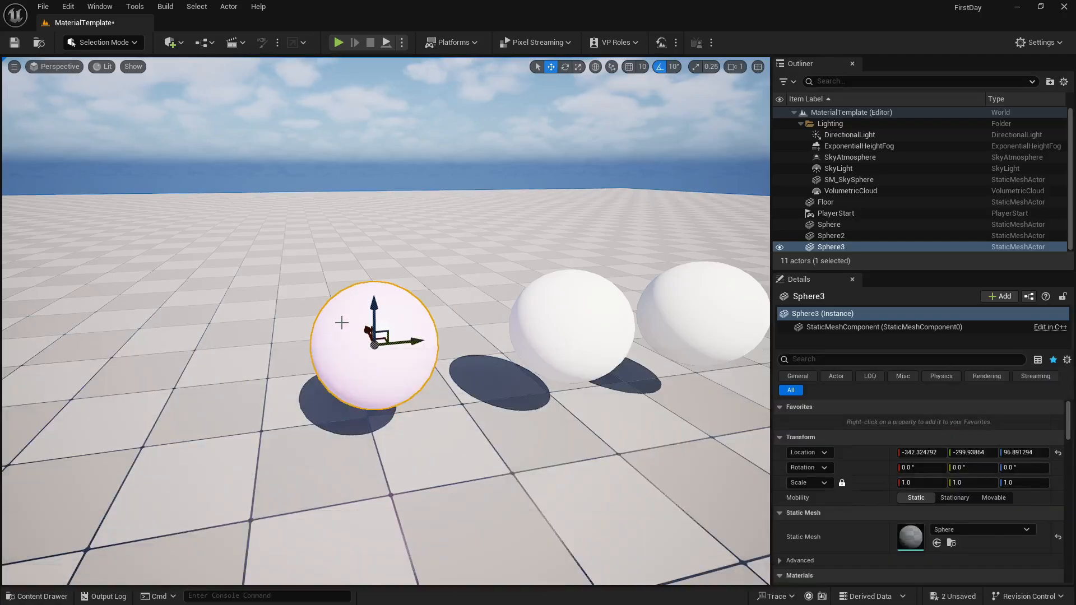
Step: Open PlasticShine in a smaller window beside the sphere and enable its Roughness and Specular overrides
key("ctrl+space")
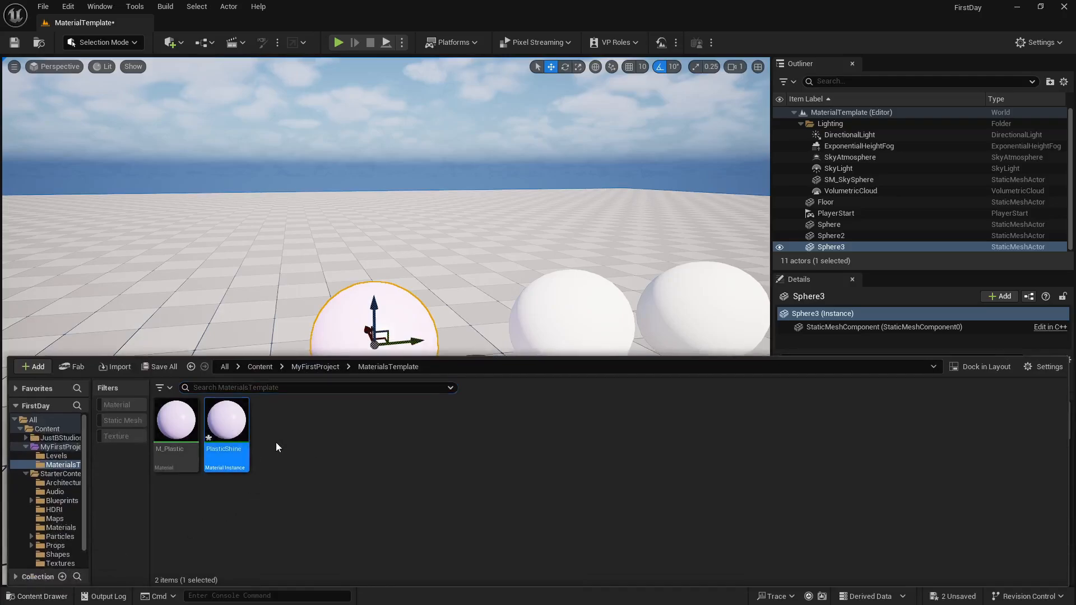
double_click(226, 428)
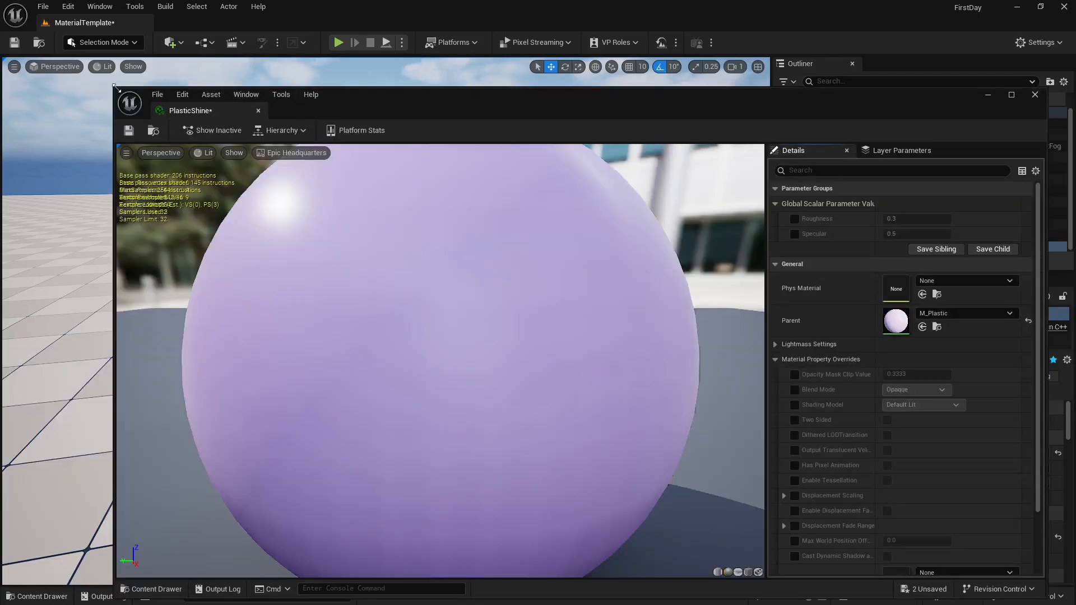
left_click_drag(116, 88, 648, 257)
left_click_drag(898, 267, 819, 123)
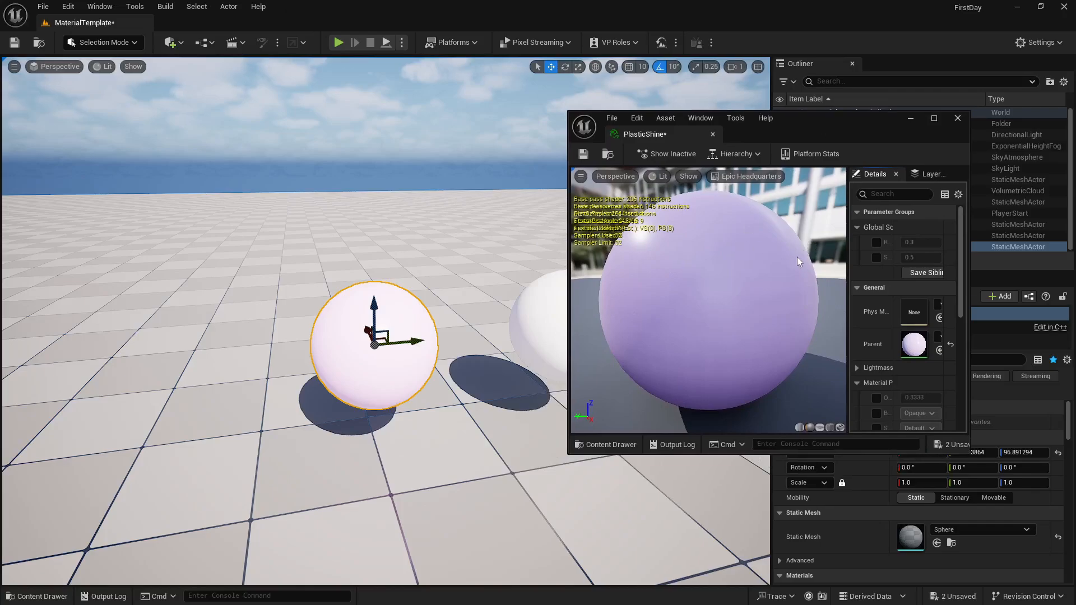
left_click_drag(848, 274, 742, 274)
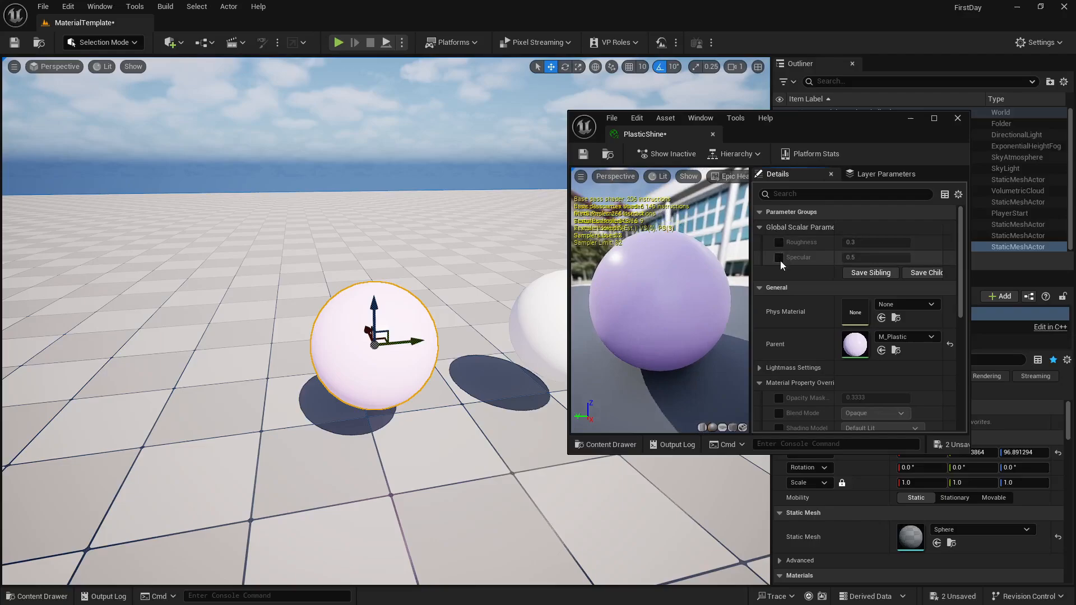
left_click(779, 258)
left_click(779, 243)
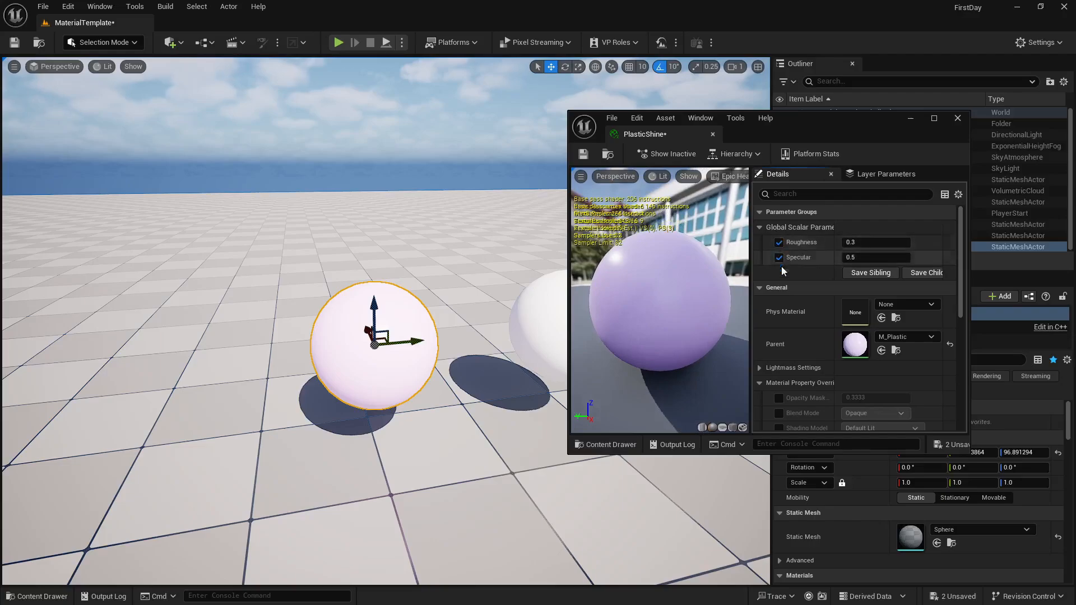
Step: In the parent material M_Plastic, convert the colour constant to a parameter named BaseColor and save
double_click(855, 345)
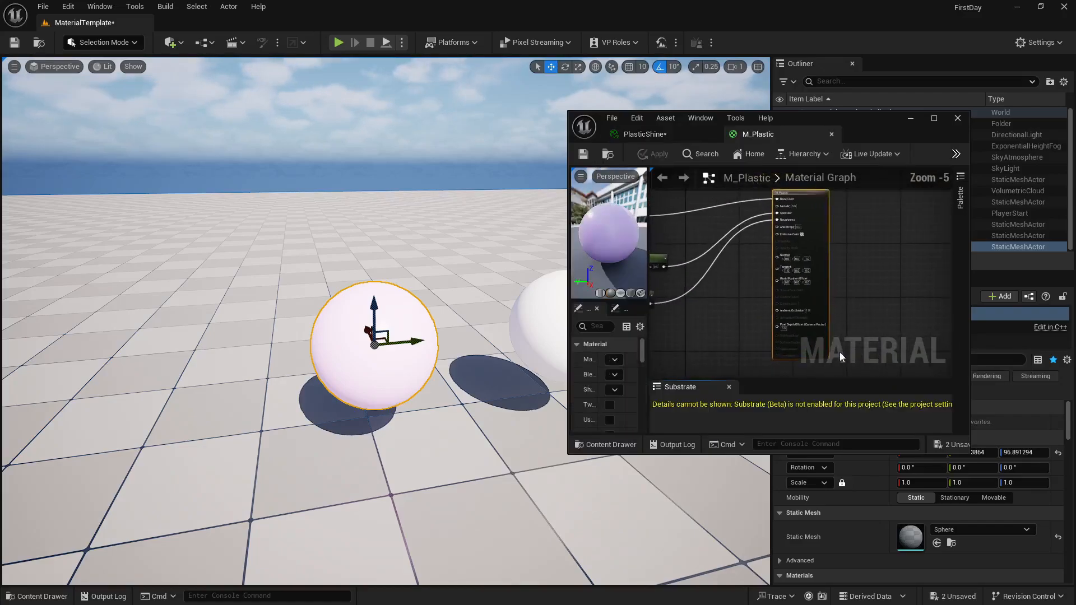
scroll(767, 227, "up", 5)
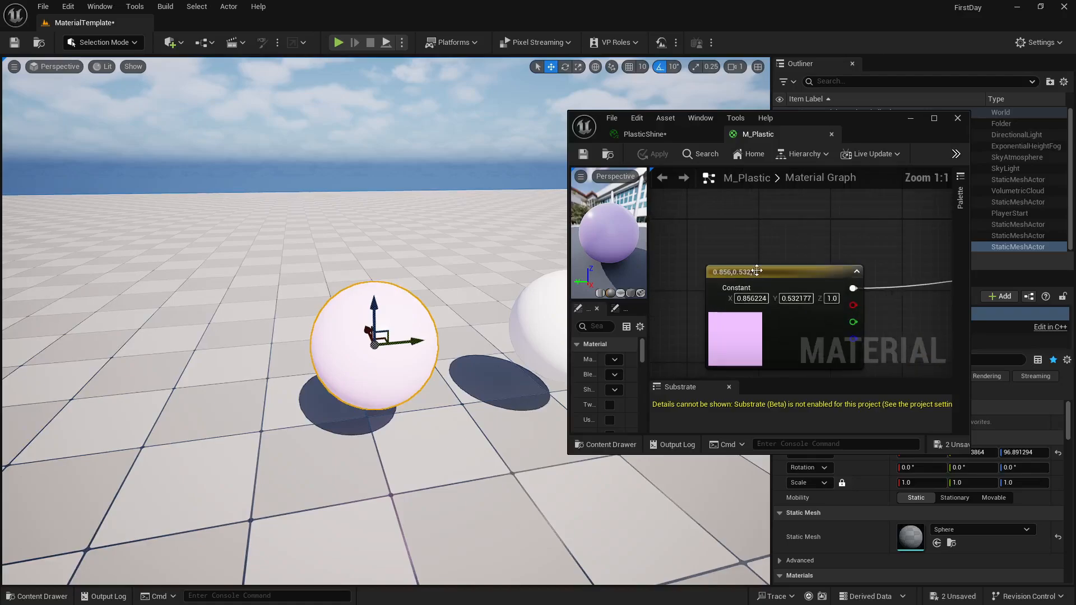
right_click(757, 274)
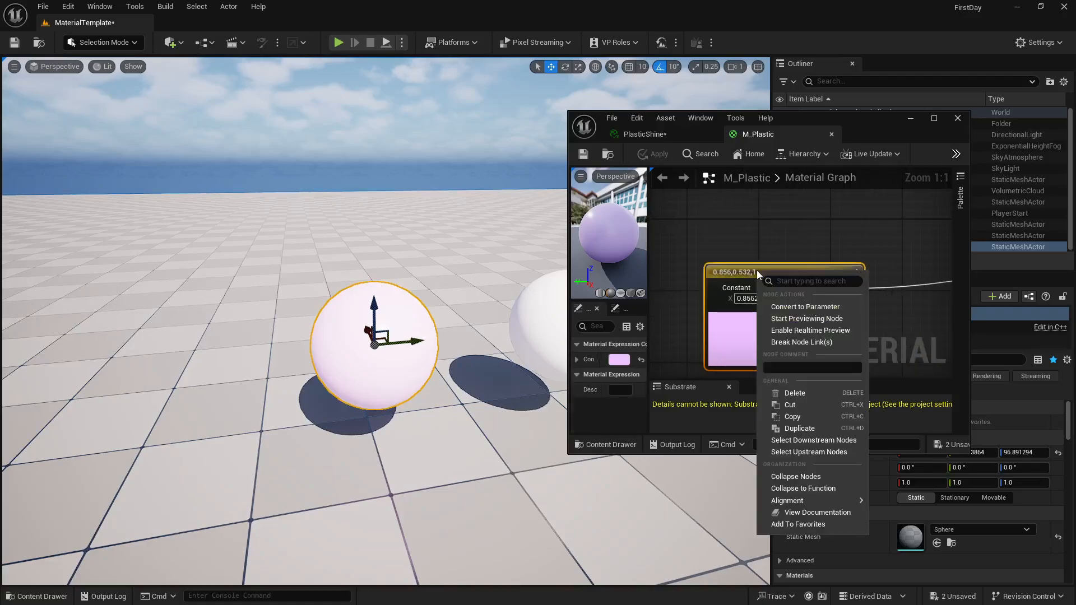
left_click(796, 307)
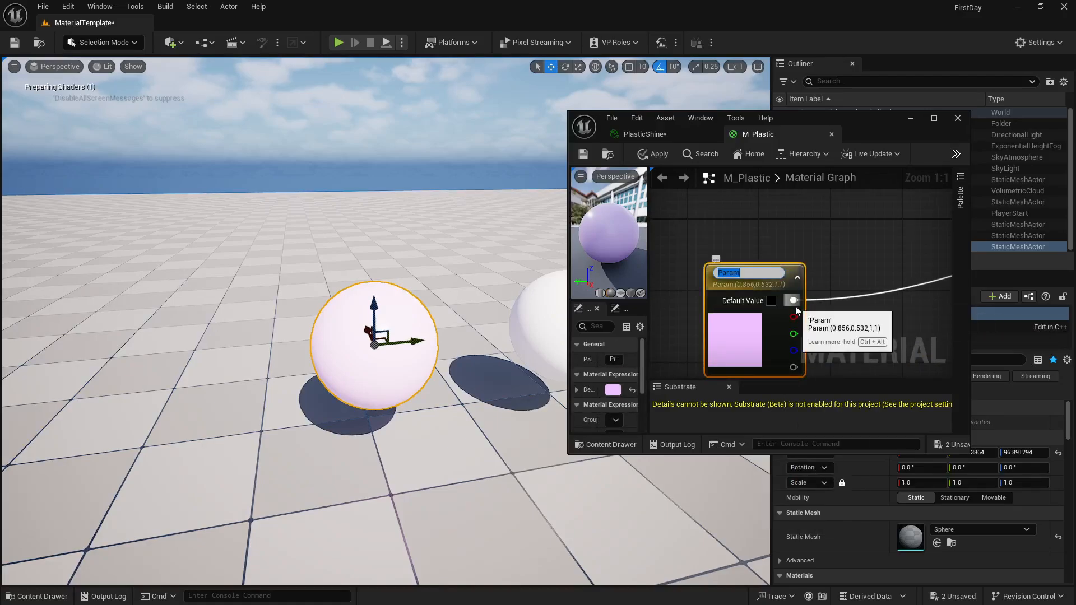
type("BaseColor")
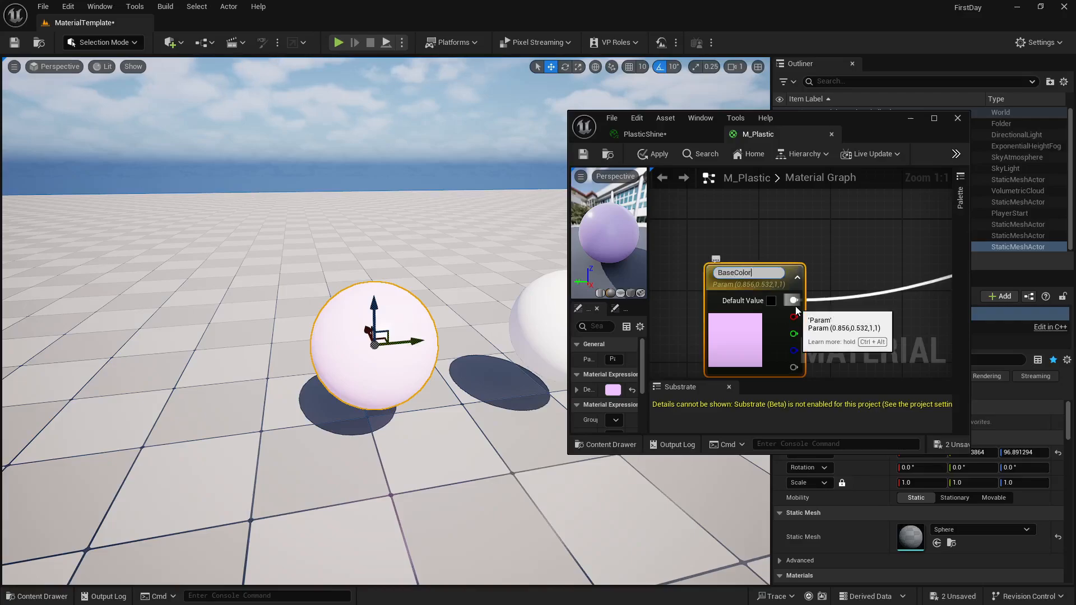
key("Return")
left_click(583, 155)
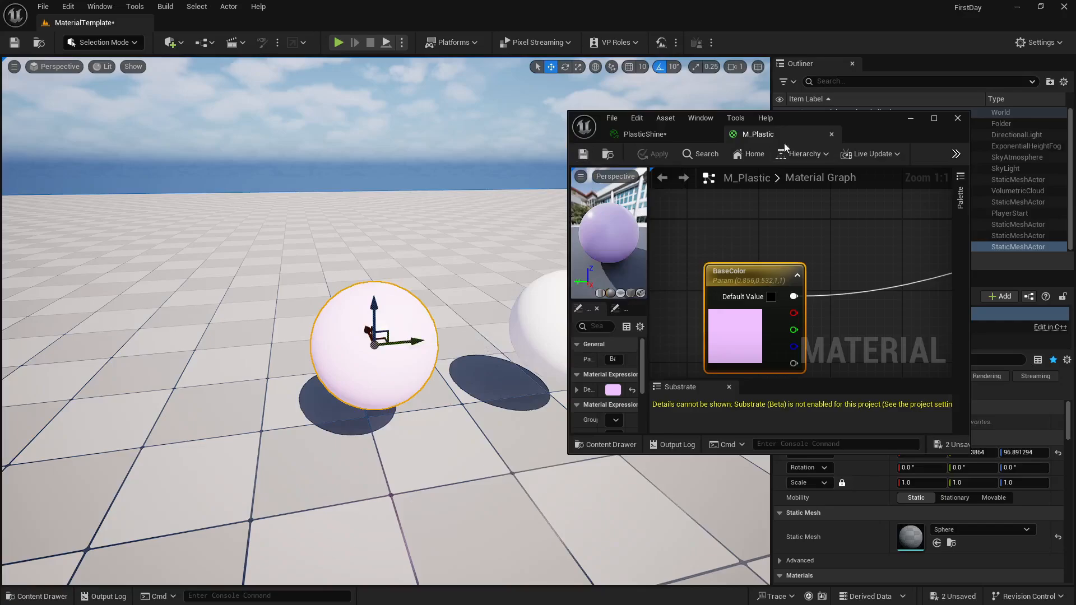
Step: In PlasticShine, enable the BaseColor override and set it to a bright orange-red, R about 0.98
left_click(656, 135)
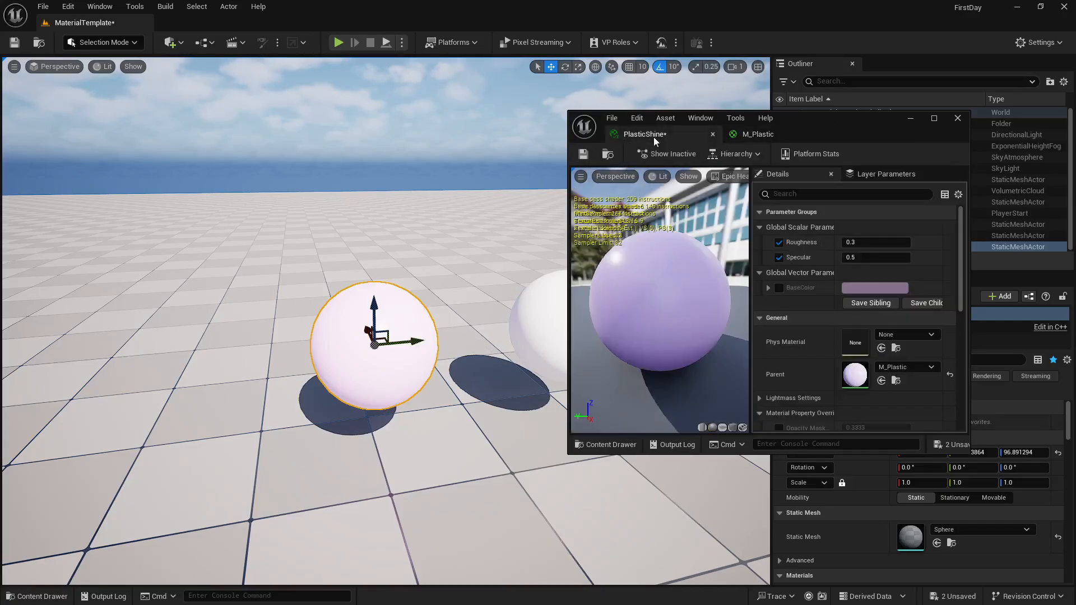
left_click(778, 288)
left_click(874, 288)
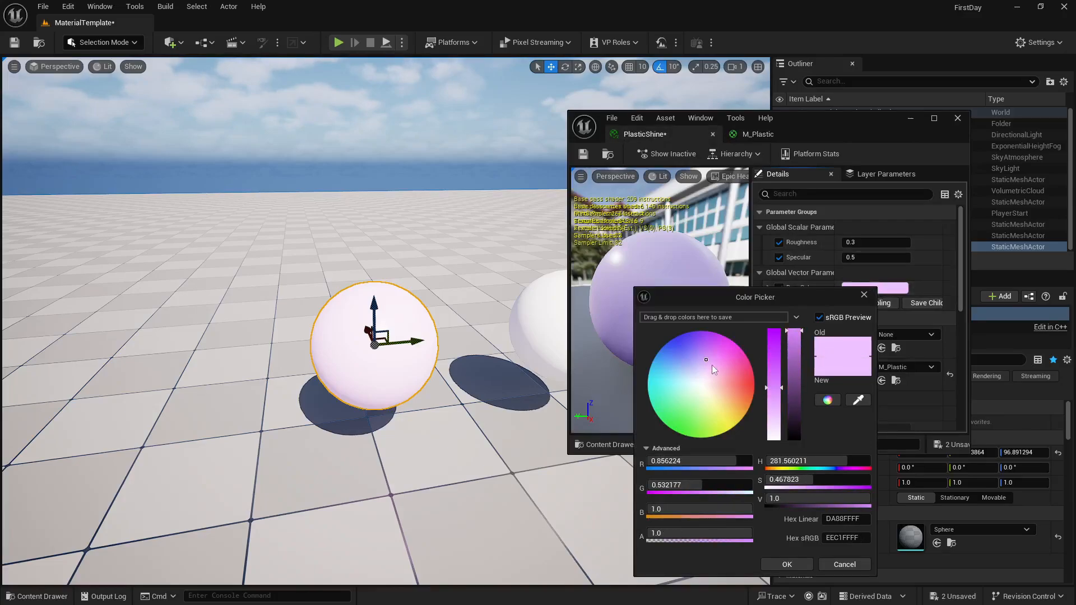
left_click(743, 386)
left_click_drag(744, 386, 752, 386)
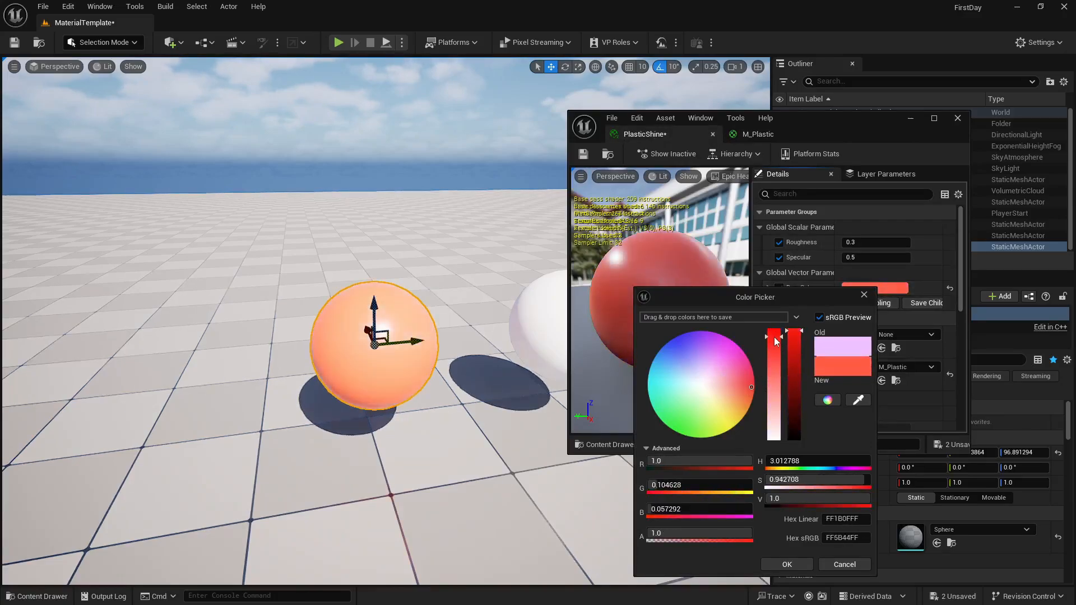
left_click(791, 330)
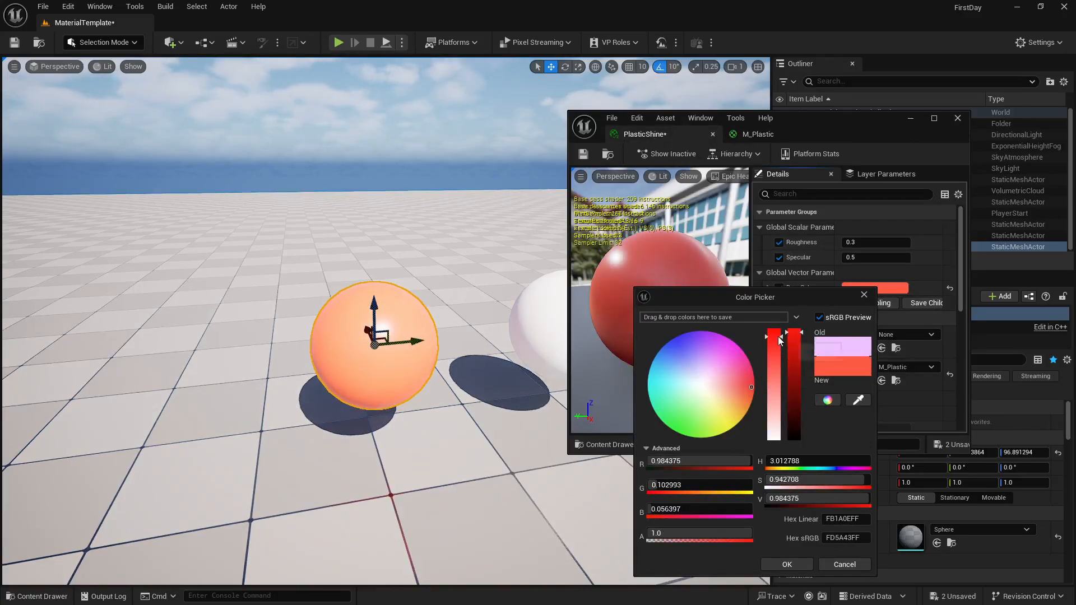
left_click(776, 335)
left_click(787, 563)
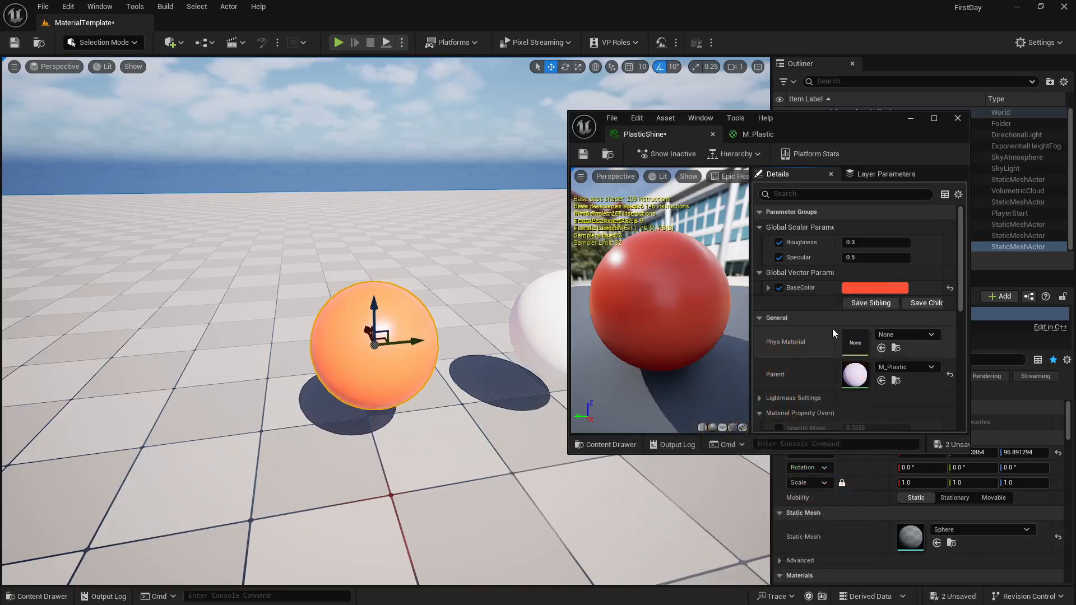
Step: Lower PlasticShine's Roughness to 0.092, save the instance and close the material editors
mouse_move(876, 242)
left_mouse_down()
mouse_move(887, 242)
mouse_move(863, 243)
left_mouse_up()
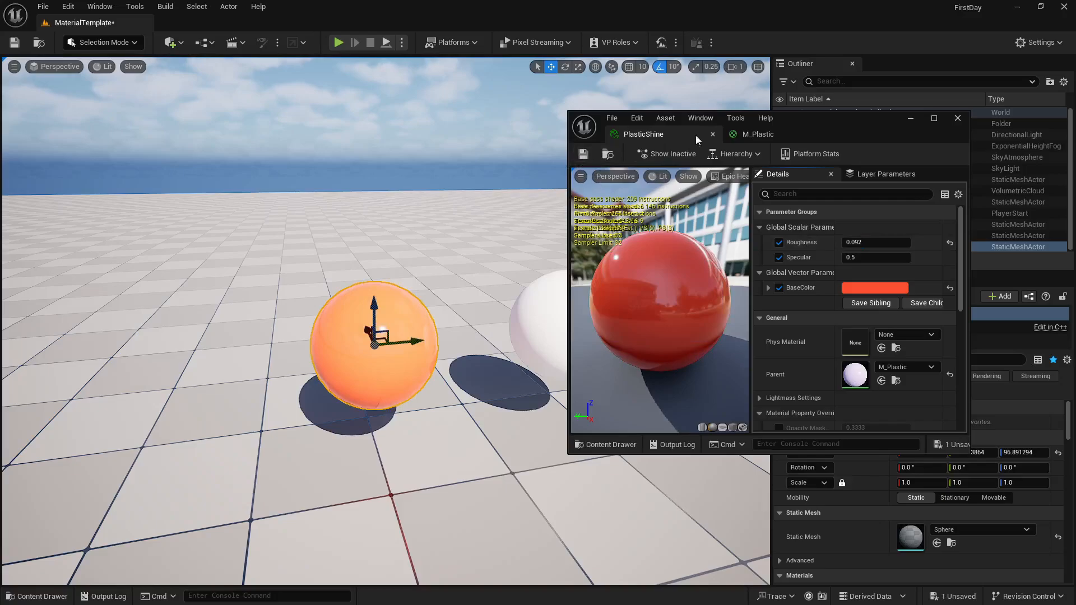
left_click(712, 134)
left_click(713, 134)
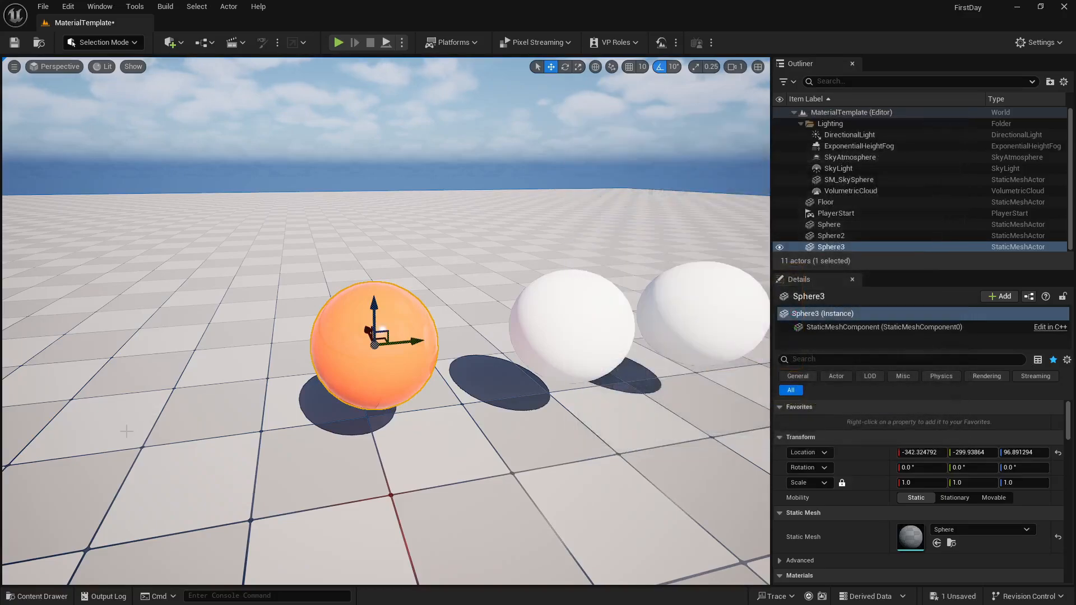
Step: Create a second material instance of M_Plastic named PlasticRough and apply it to the middle sphere, selecting that sphere
left_click(34, 594)
left_click(168, 434)
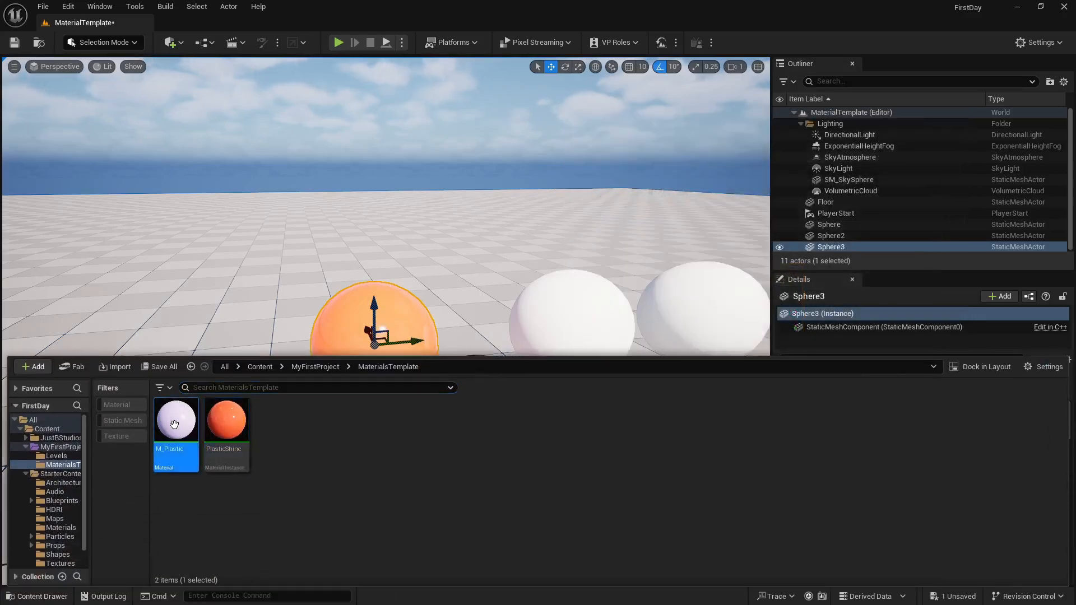
right_click(174, 424)
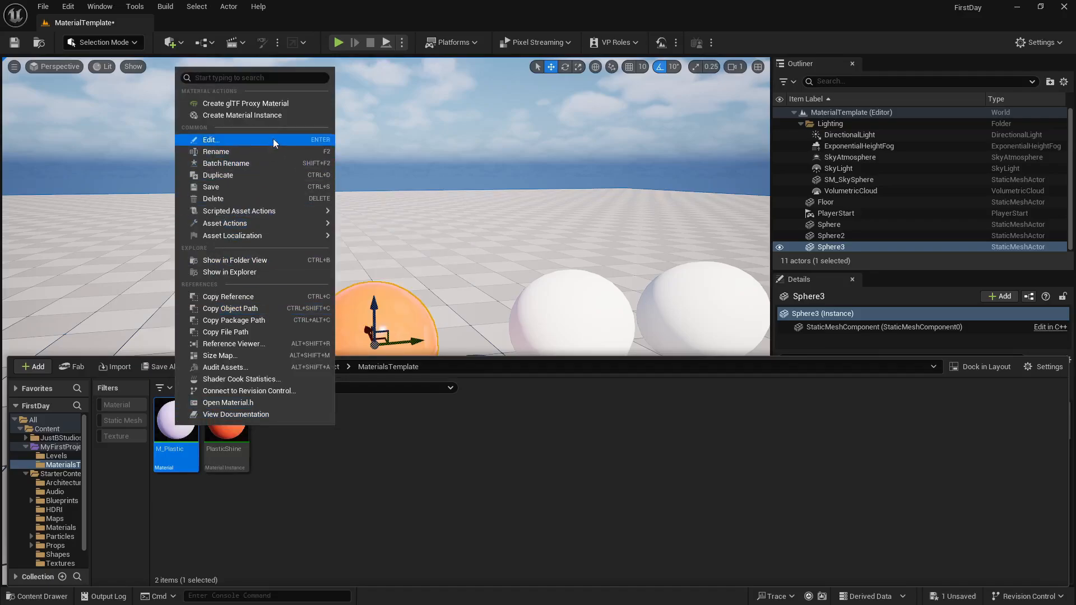
left_click(277, 116)
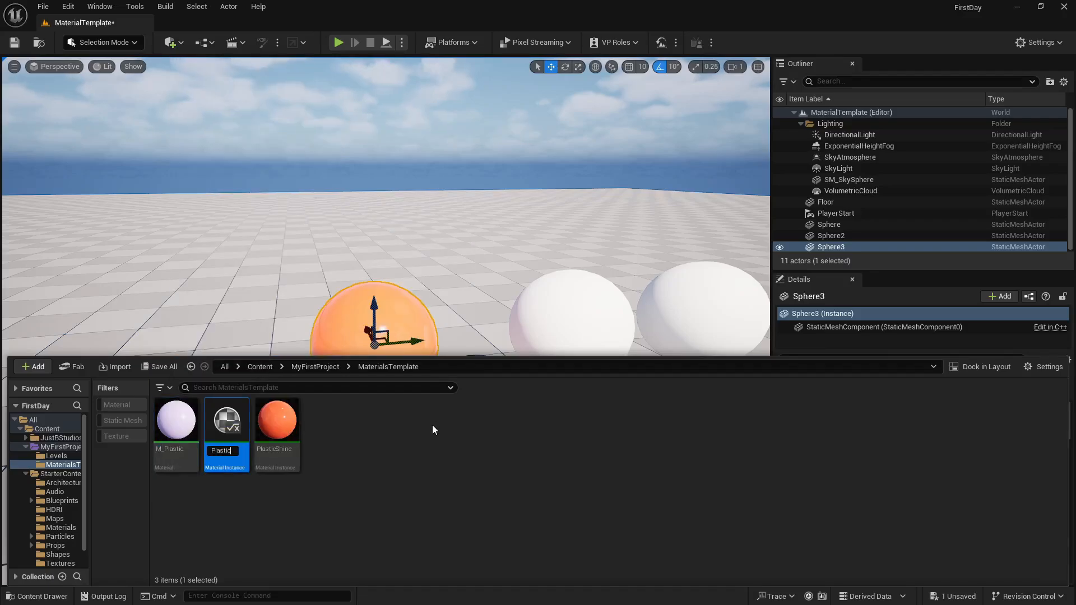
type("PlasticRough")
key("Return")
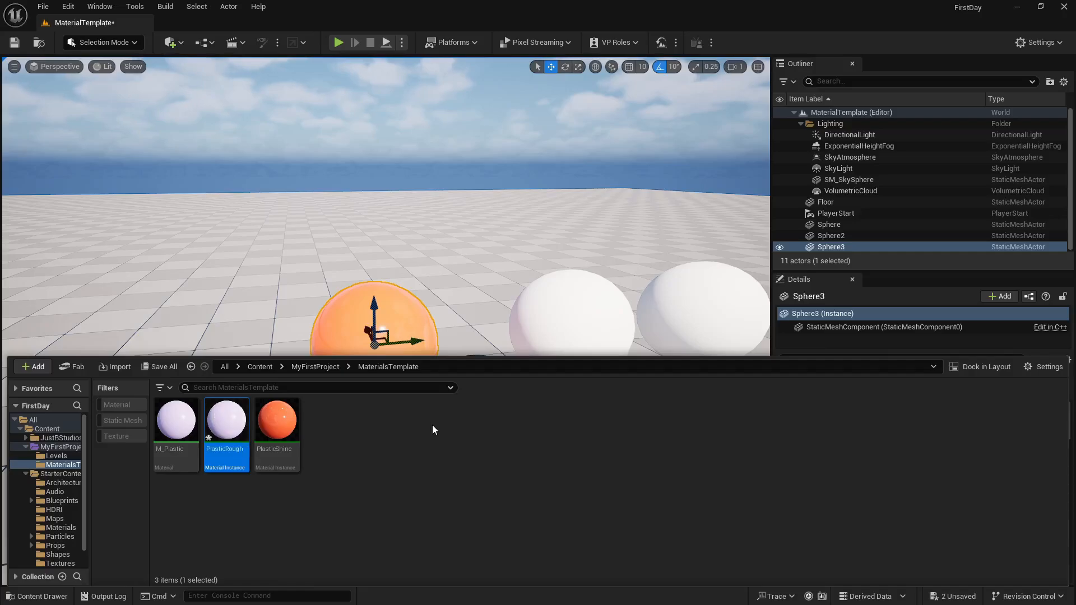
left_click_drag(230, 424, 581, 325)
left_click(573, 321)
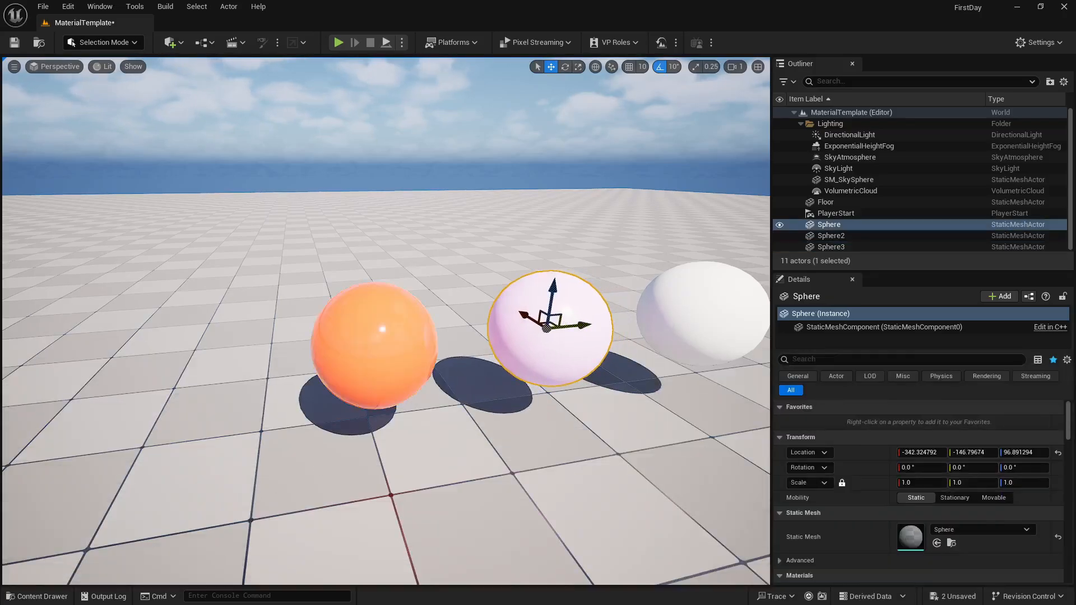
Step: Open the PlasticRough instance, enable its BaseColor override and set it to blue, about R 0.096, G 0.137, B 1.0
left_click(42, 597)
double_click(224, 423)
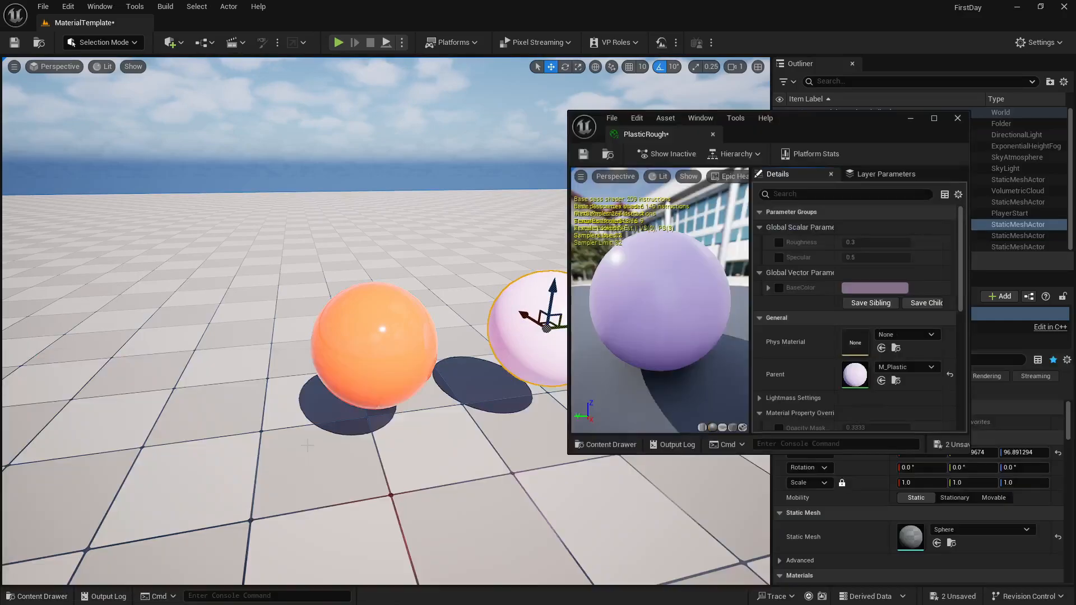
left_click(778, 288)
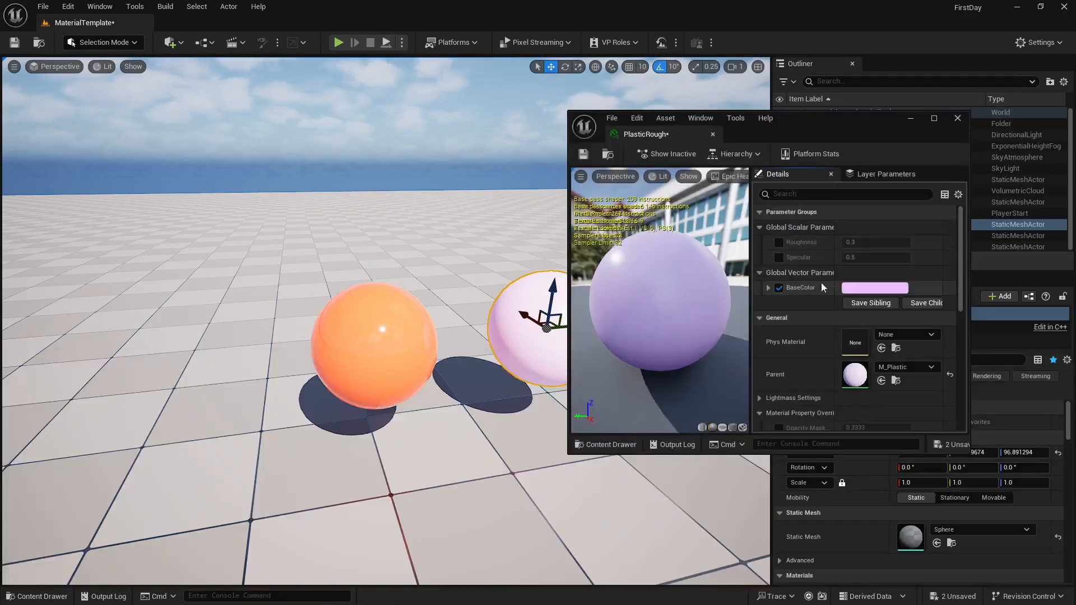
left_click(869, 291)
left_click_drag(699, 361, 663, 345)
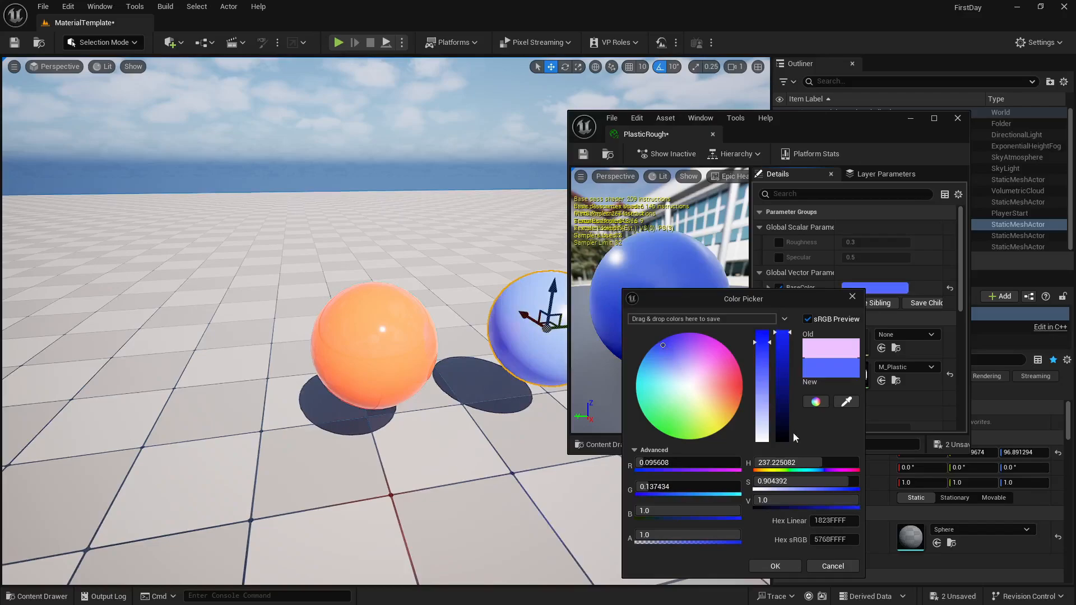
left_click(775, 566)
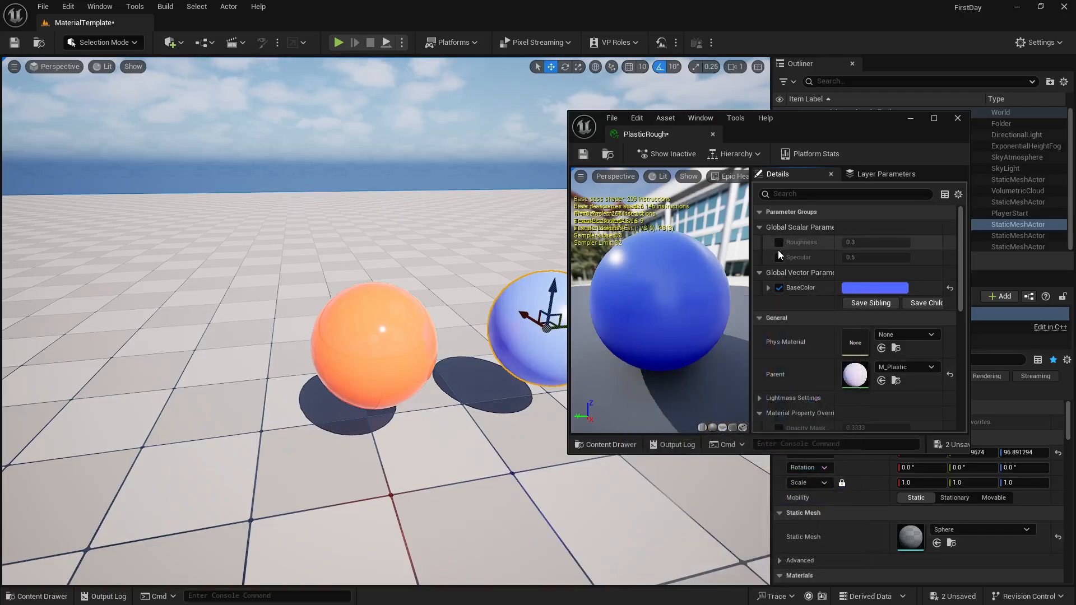
Step: Enable PlasticRough's Roughness and Specular overrides, save the instance and close its editor
left_click(778, 242)
left_click(778, 257)
left_click(583, 154)
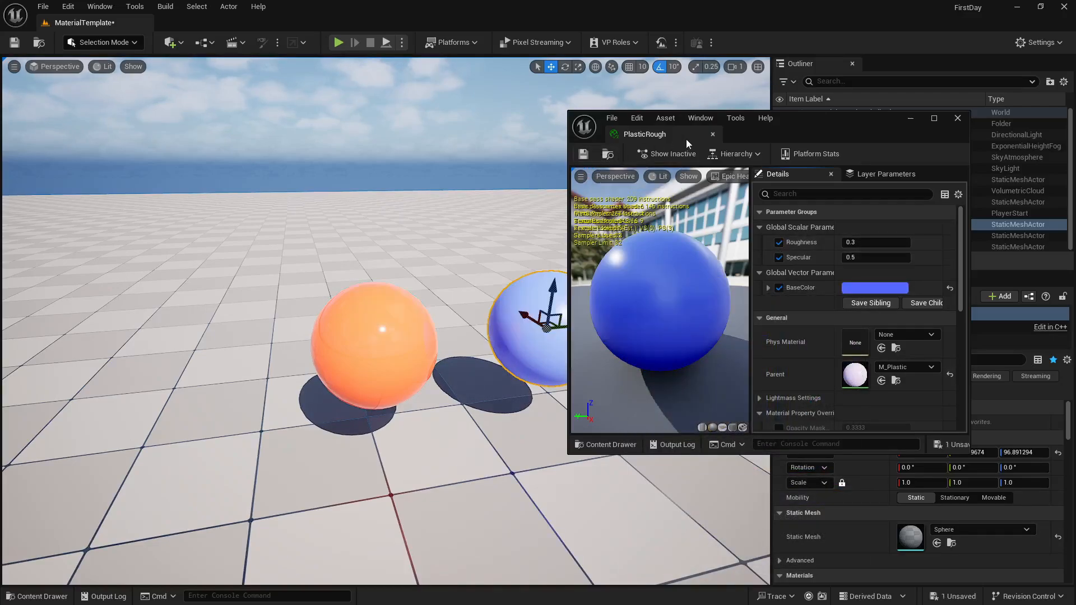
left_click(712, 135)
Step: Duplicate the M_Plastic material in the MaterialsTemplate folder and name the copy M_Metal
left_click(525, 165)
right_click_drag(525, 165, 476, 185)
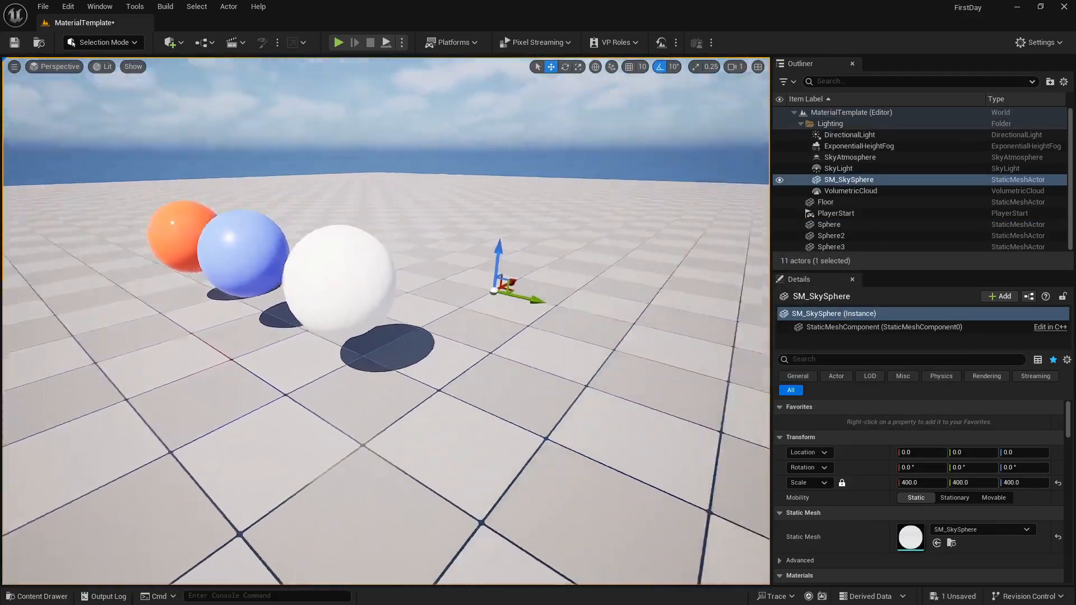
right_click_drag(220, 401, 302, 395)
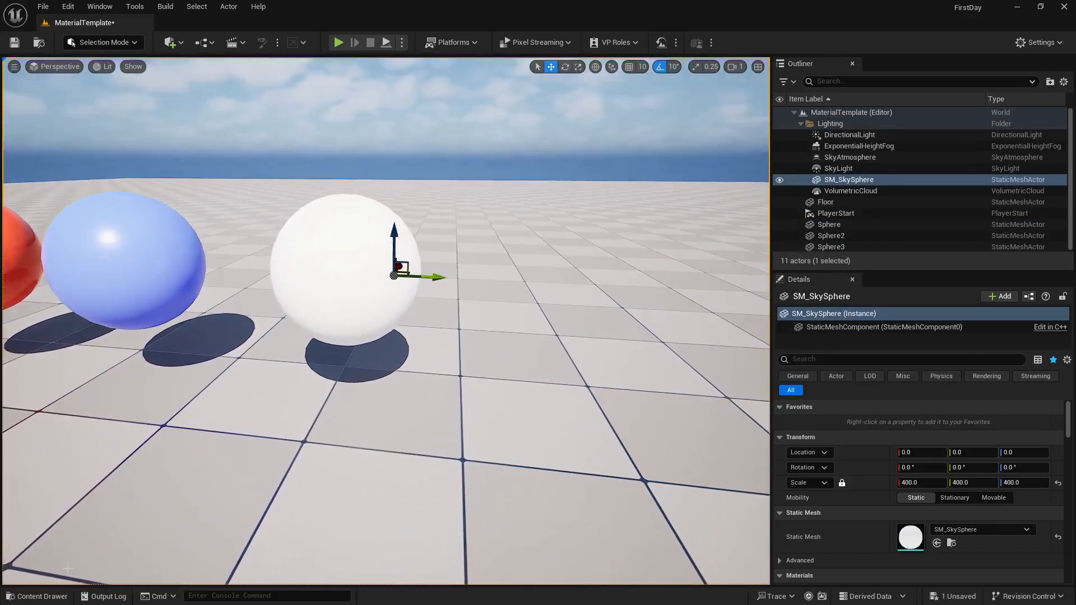
left_click(57, 598)
left_click(177, 432)
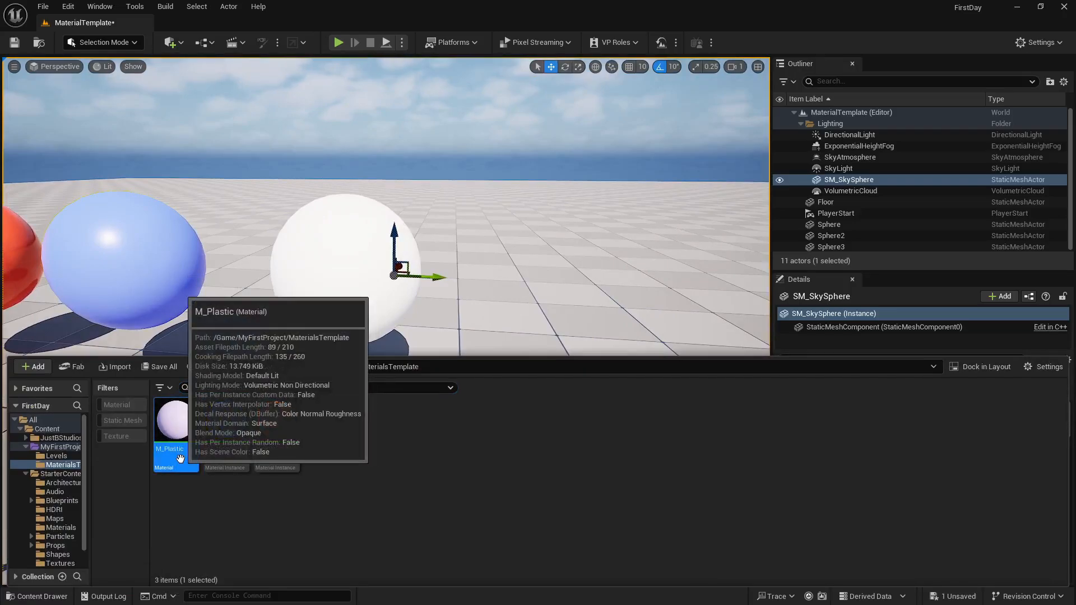
right_click(176, 433)
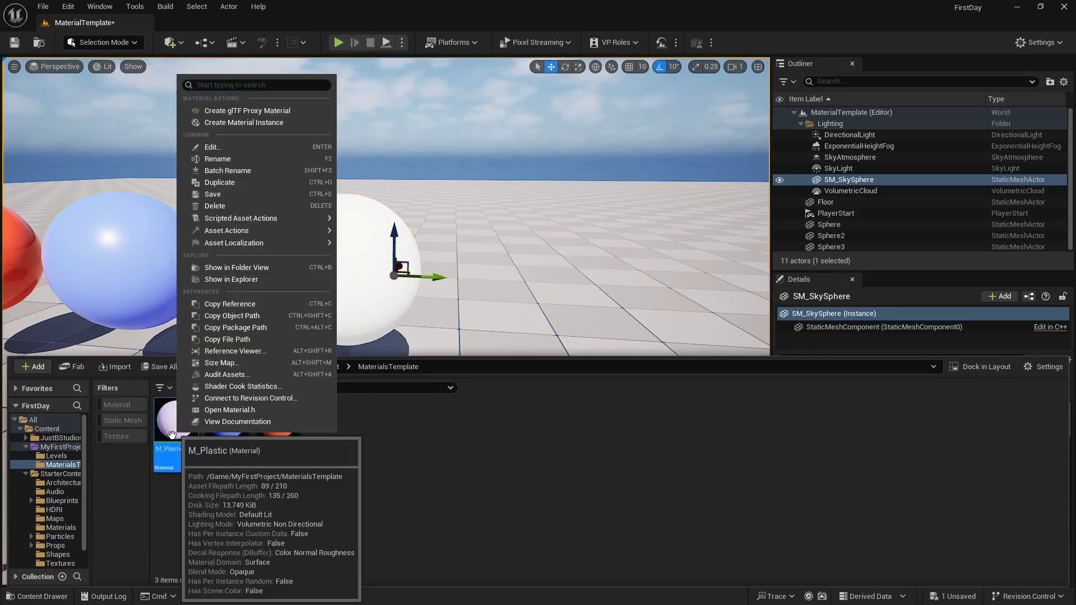
left_click(249, 181)
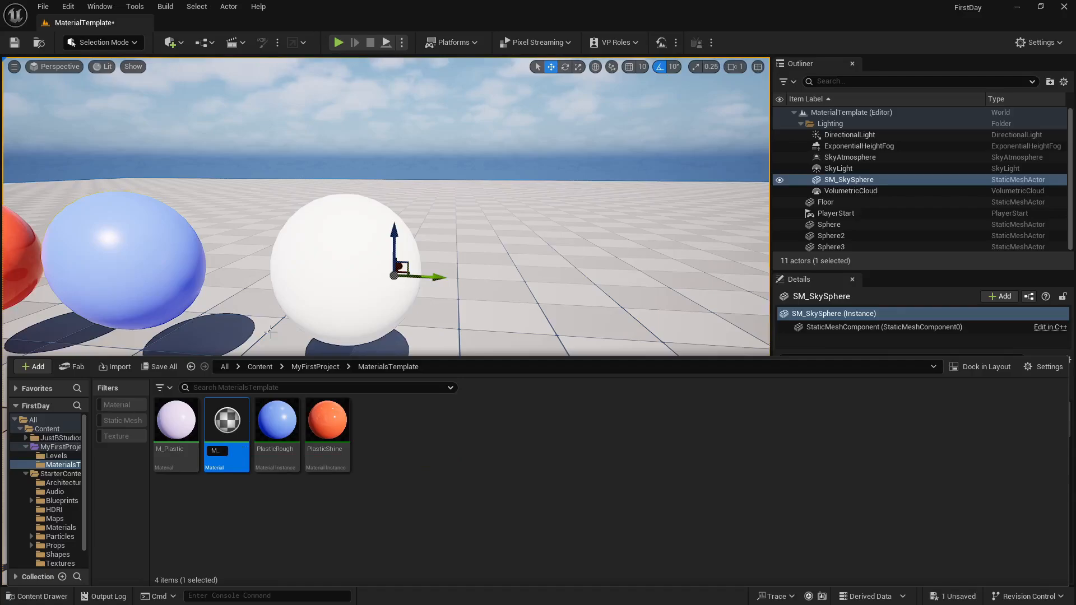
type("M_Metal")
key("Return")
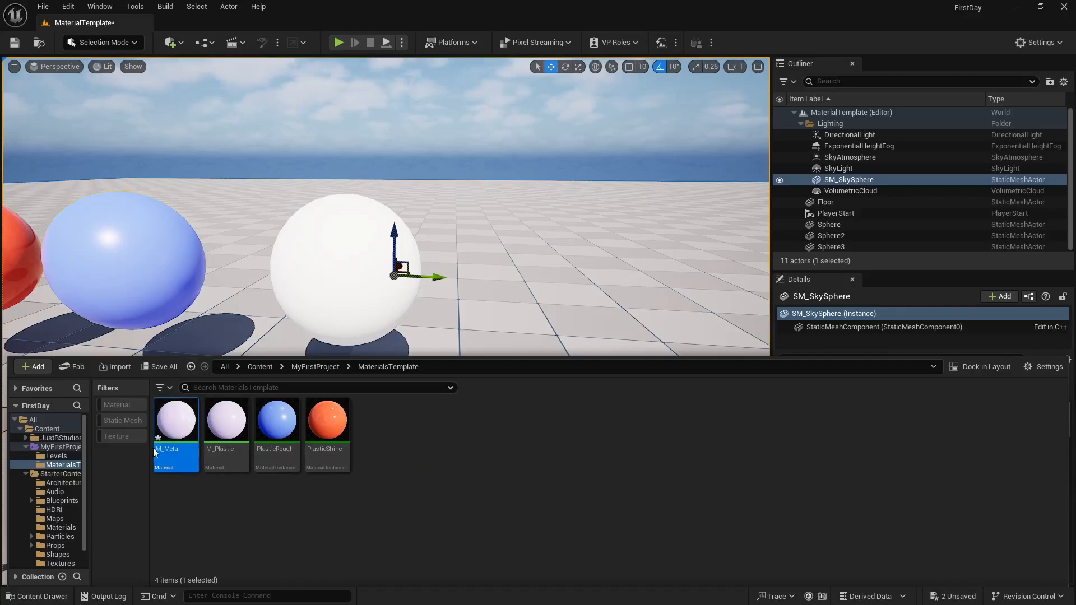
Step: In M_Metal's graph, promote the Metallic input to a parameter and place its node clear of the output node
double_click(183, 413)
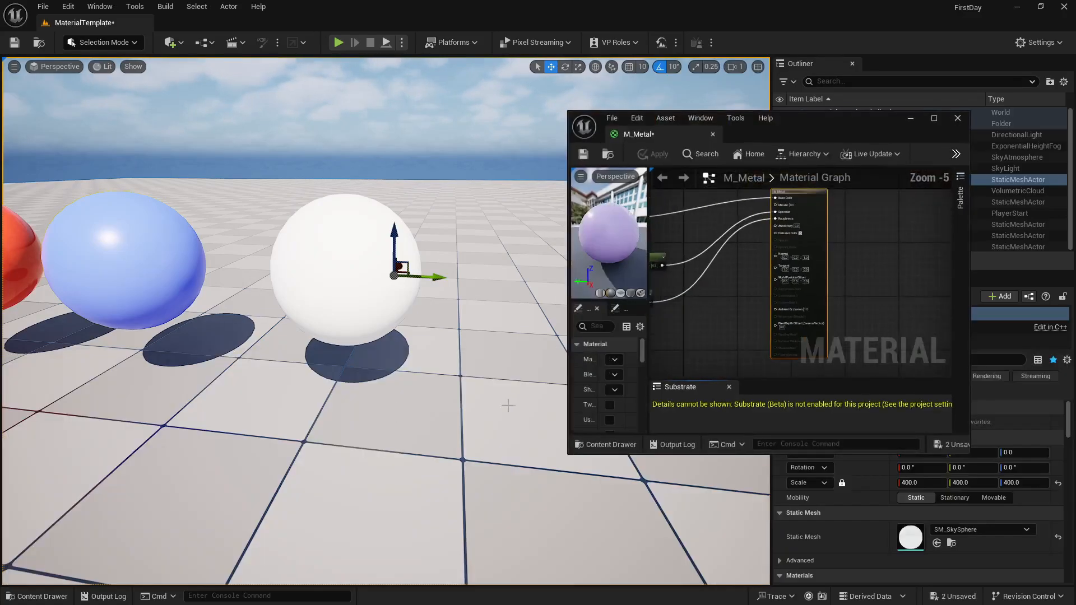
scroll(834, 259, "up", 4)
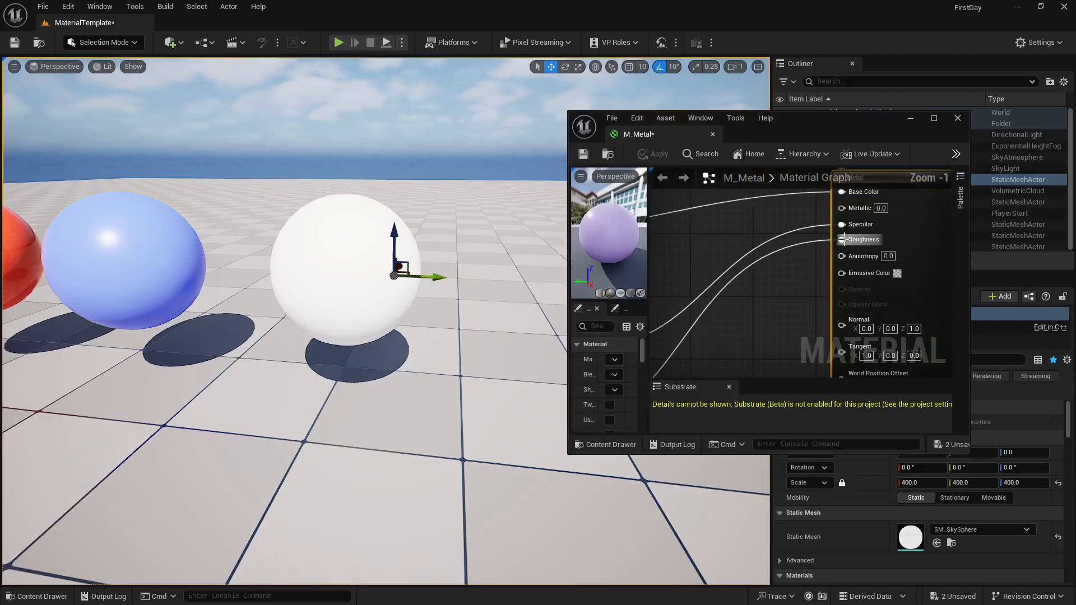
right_click(855, 210)
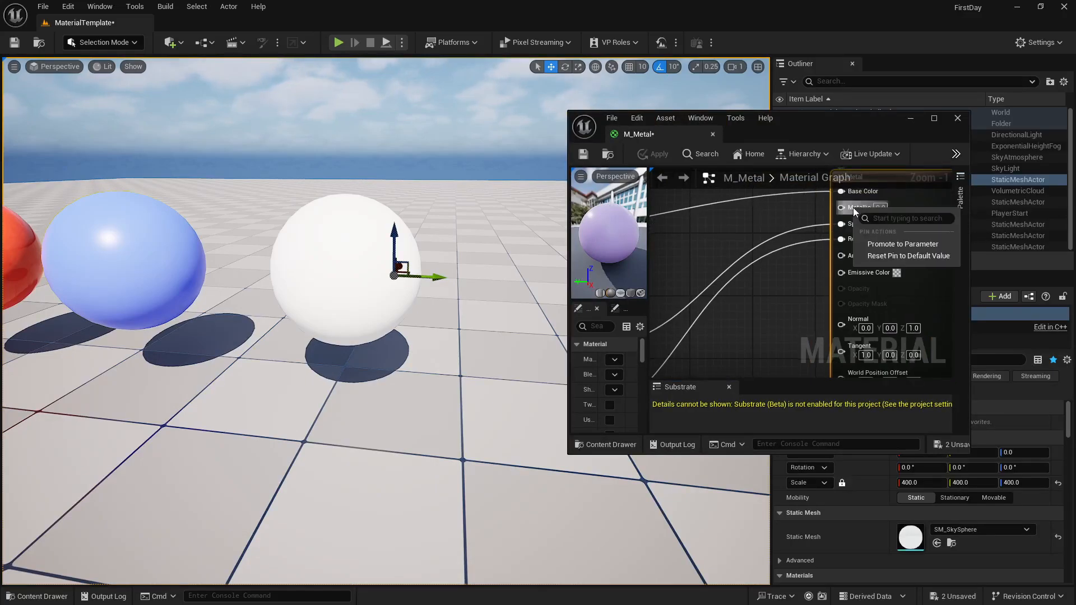
left_click(902, 243)
right_click_drag(814, 314, 864, 325)
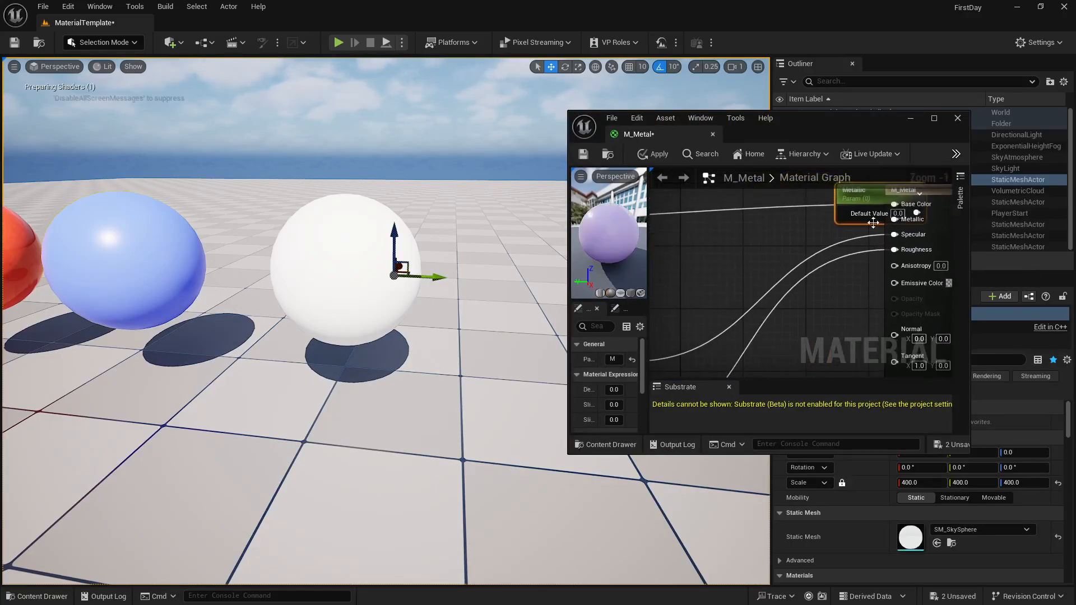
left_click_drag(863, 202, 685, 253)
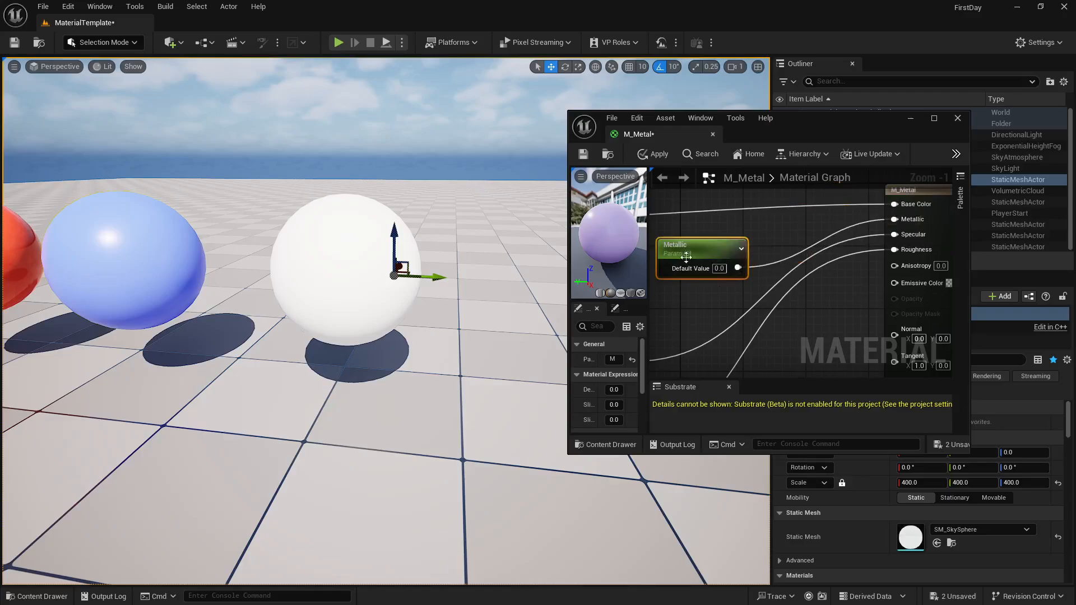
Step: Set the Metallic parameter's default value to 1, save M_Metal and close its editor
left_click(718, 268)
type("1")
key("Return")
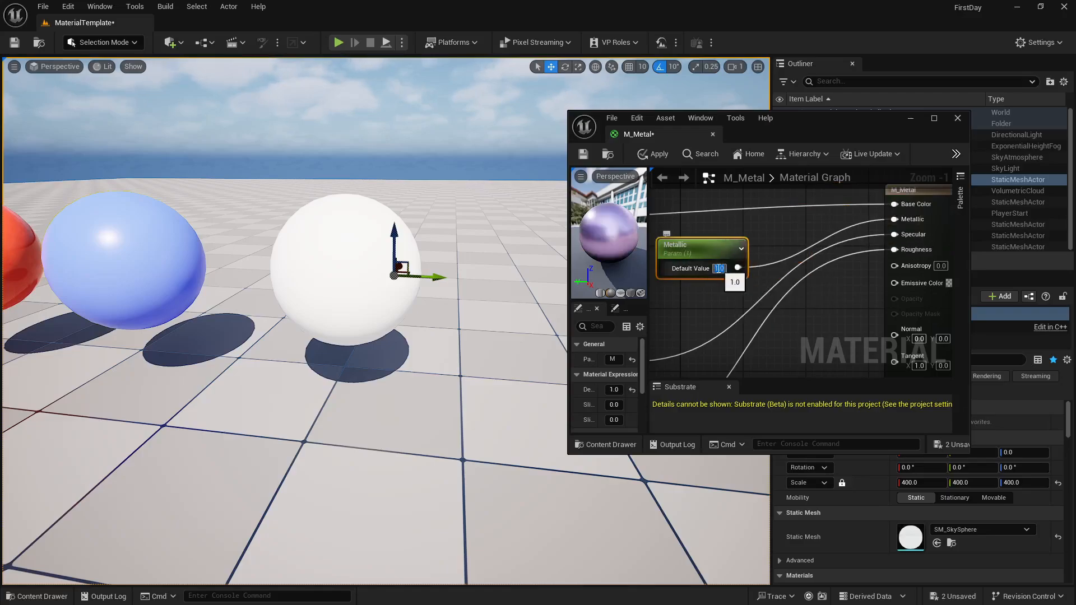
left_click_drag(603, 236, 633, 237)
left_click(719, 268)
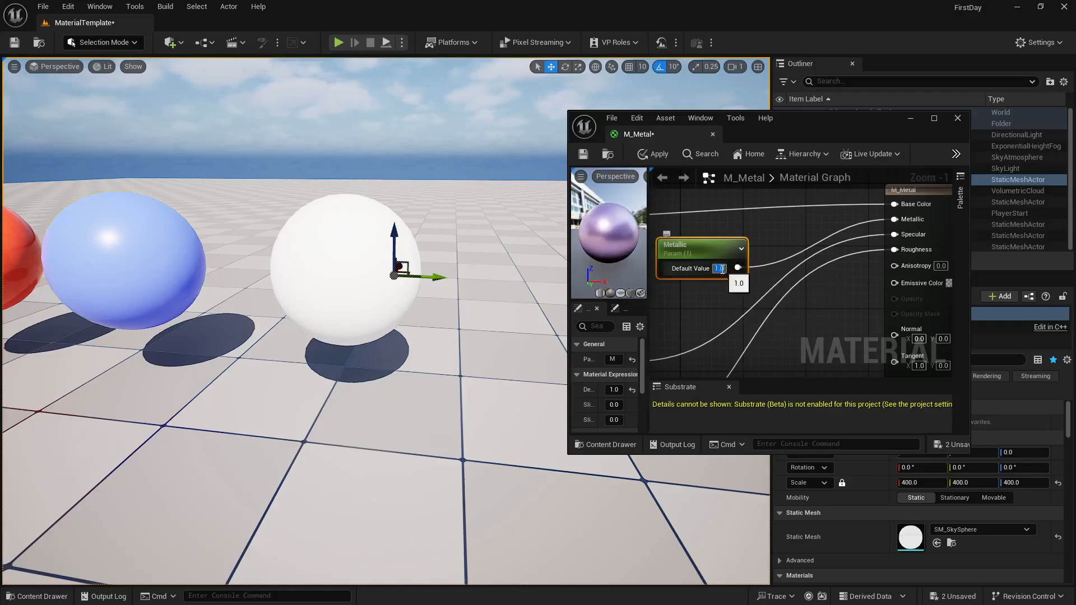
left_click(582, 155)
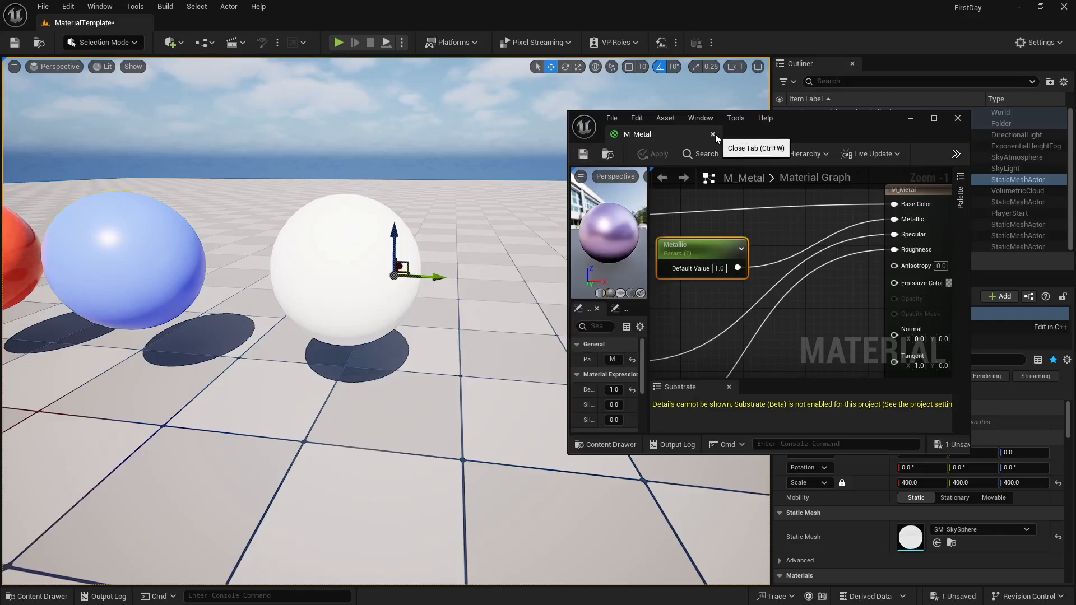
left_click(713, 134)
Step: Create a material instance of M_Metal named Gold
left_click(16, 598)
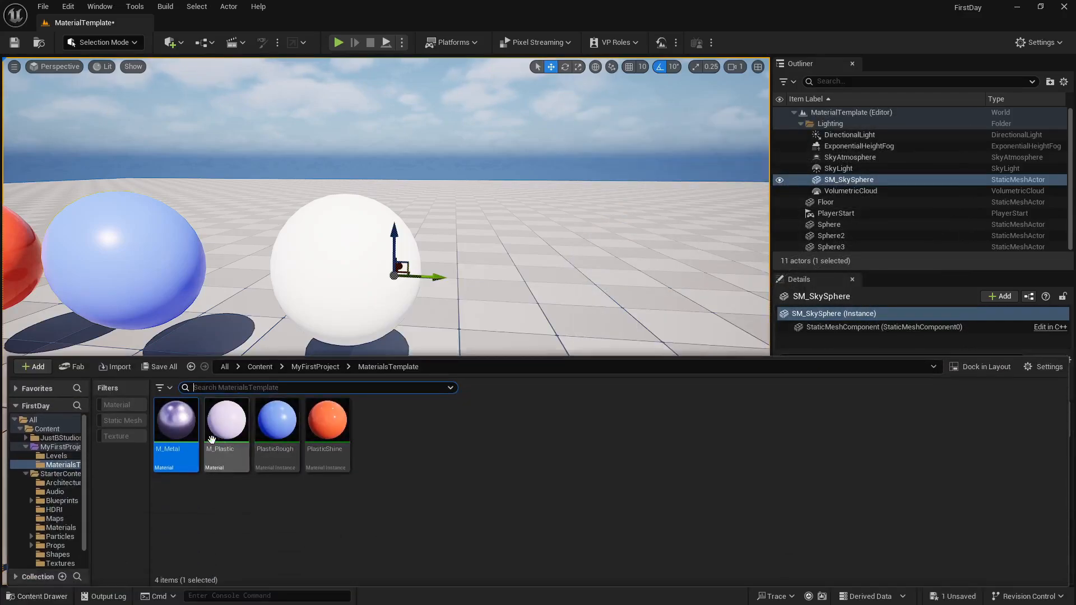
right_click(180, 427)
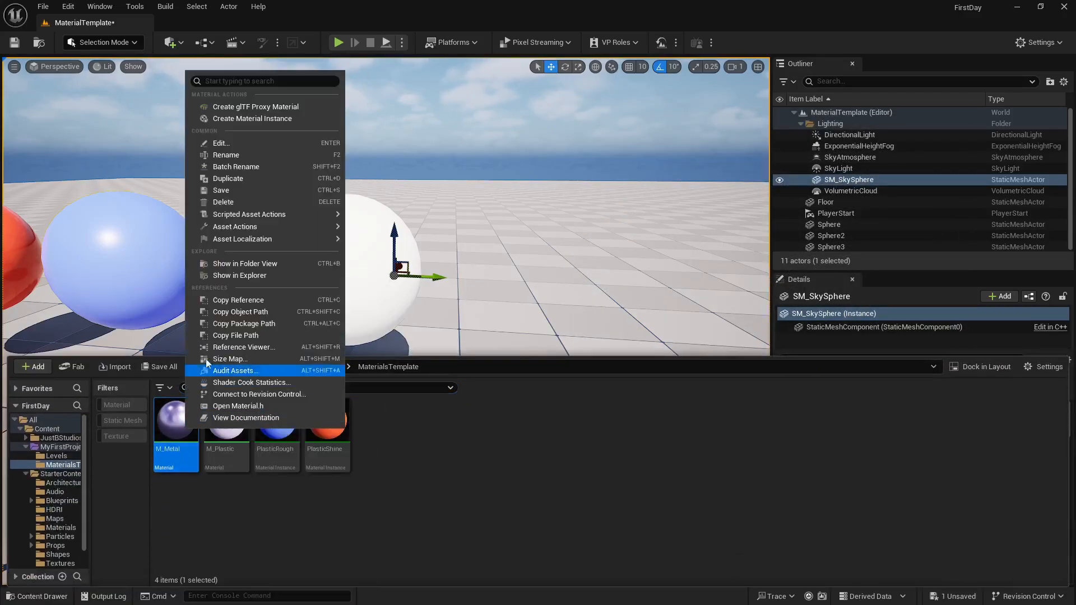
left_click(252, 119)
type("Gold")
key("Return")
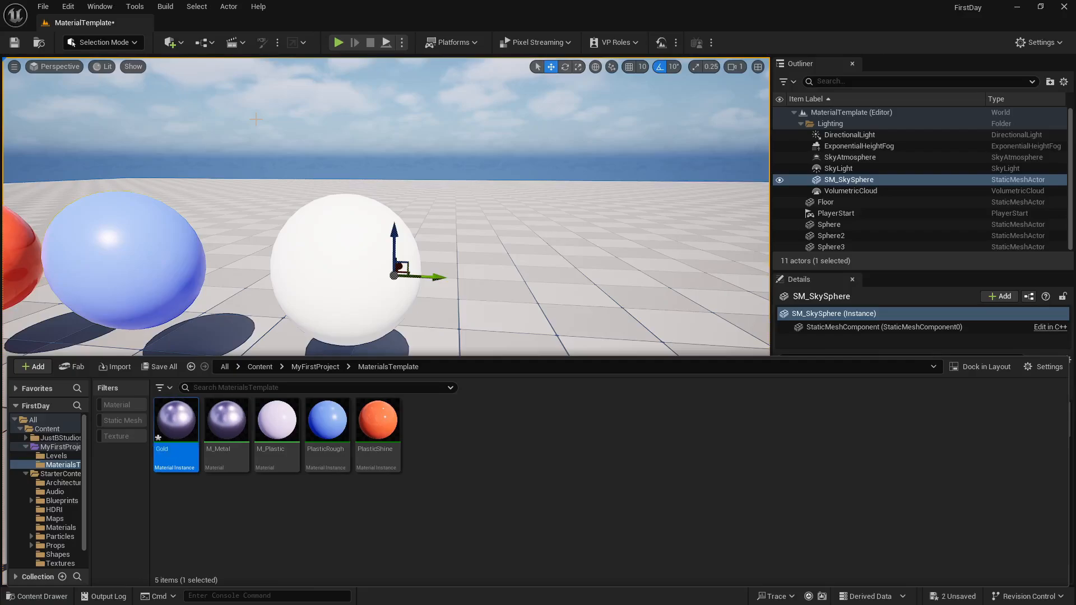
Step: Apply the Gold instance to the remaining white sphere and bring all three spheres into view
left_click_drag(172, 415, 331, 244)
key("s")
mouse_move(330, 245)
right_mouse_down()
mouse_move(311, 245)
mouse_move(322, 240)
right_mouse_up()
key("w")
key("a")
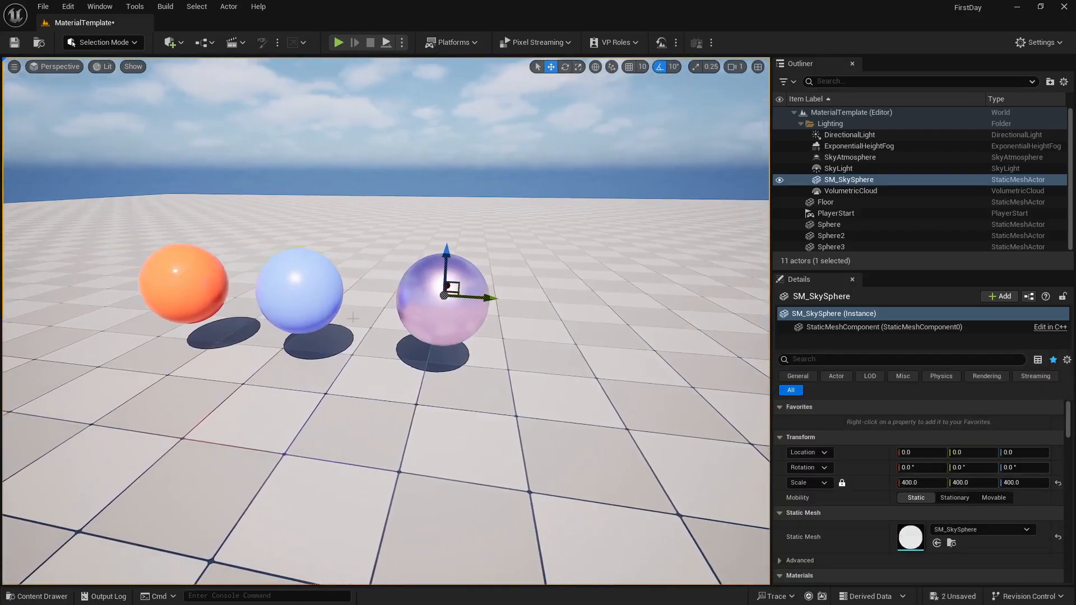
Step: Open the Gold instance and enable its Metallic, Roughness, Specular and BaseColor overrides
left_click(56, 595)
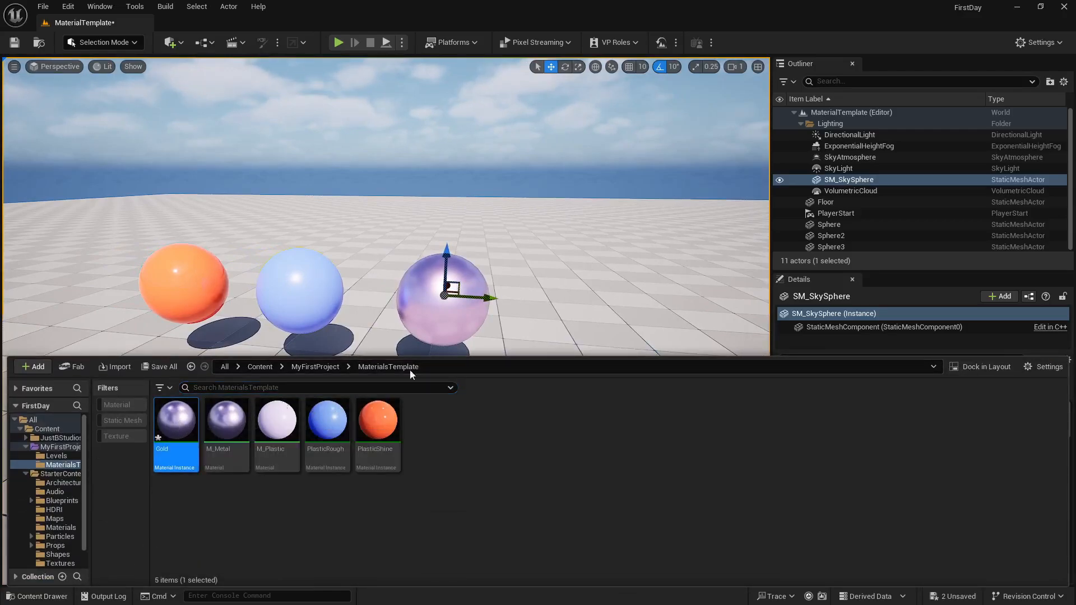
double_click(191, 426)
left_click(779, 272)
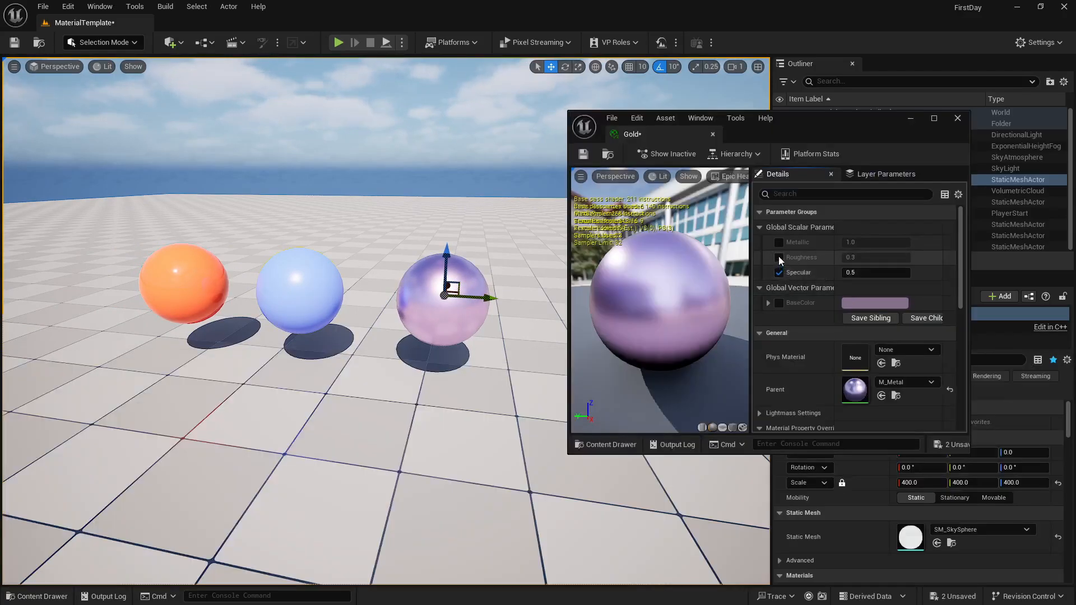
left_click(778, 257)
left_click(778, 242)
left_click(778, 302)
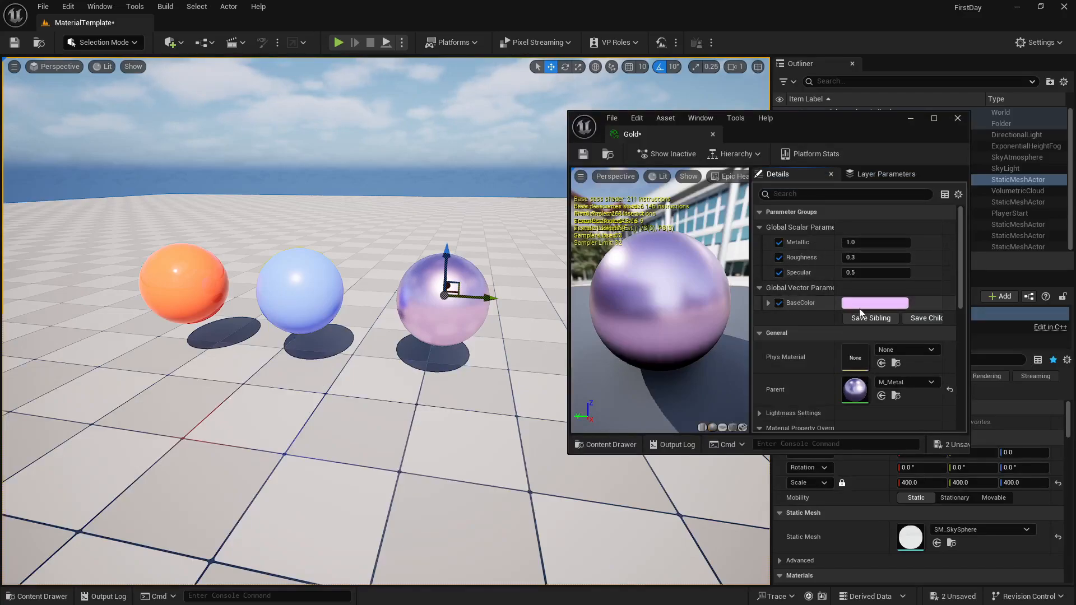
Step: Set Gold's BaseColor to a peach tone, about R 1.0, G 0.494, B 0.333
left_click(874, 303)
left_click_drag(700, 376, 715, 411)
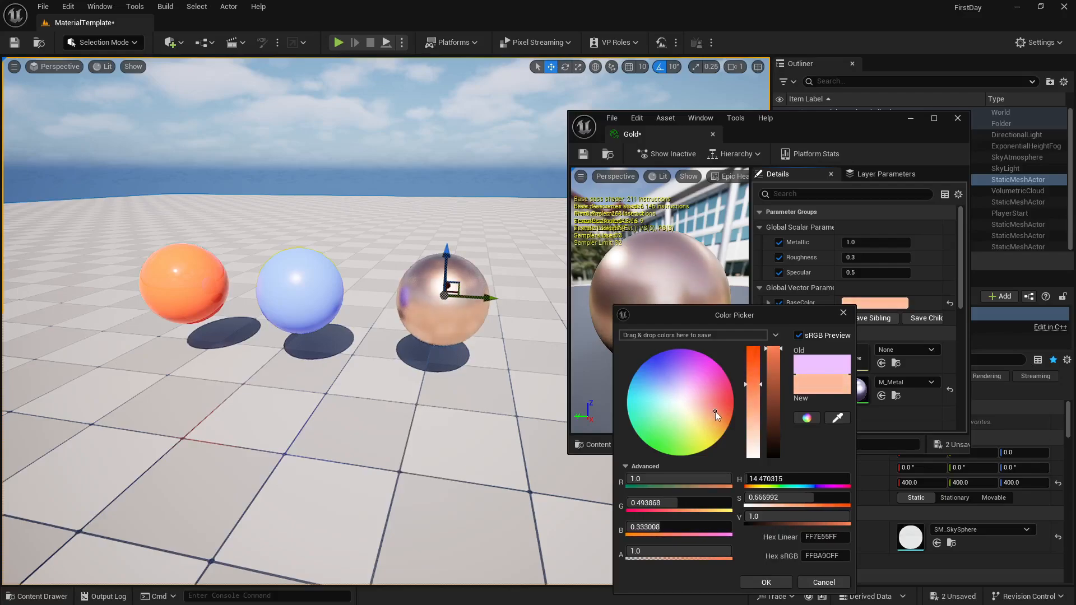
left_click(766, 582)
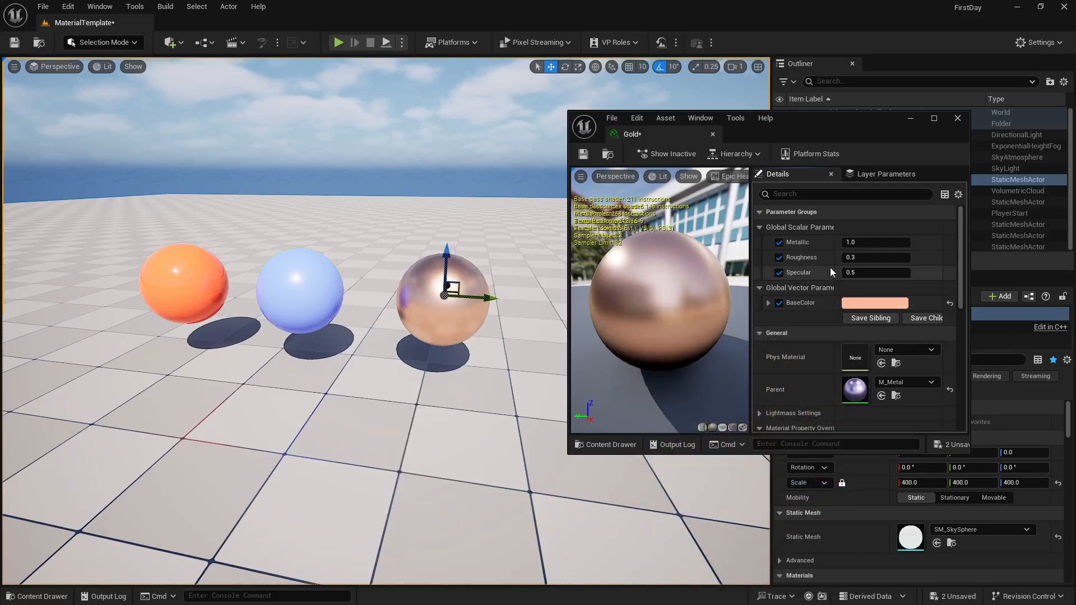
Step: Set Gold's Roughness to 0.1 and save the instance
left_click(852, 243)
left_click(853, 257)
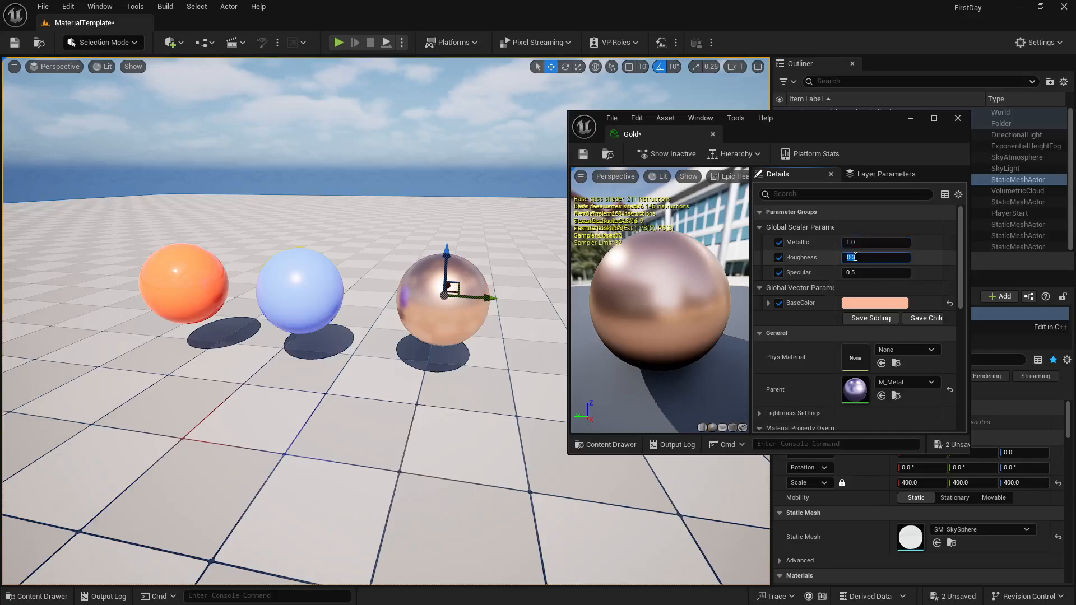
type("0.1")
key("Return")
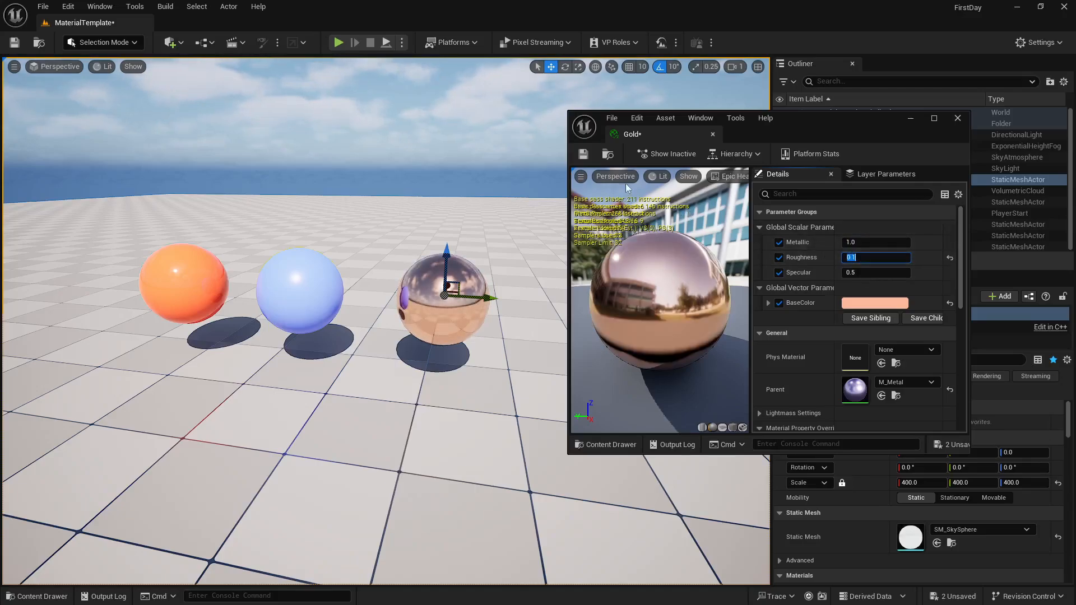
left_click(583, 153)
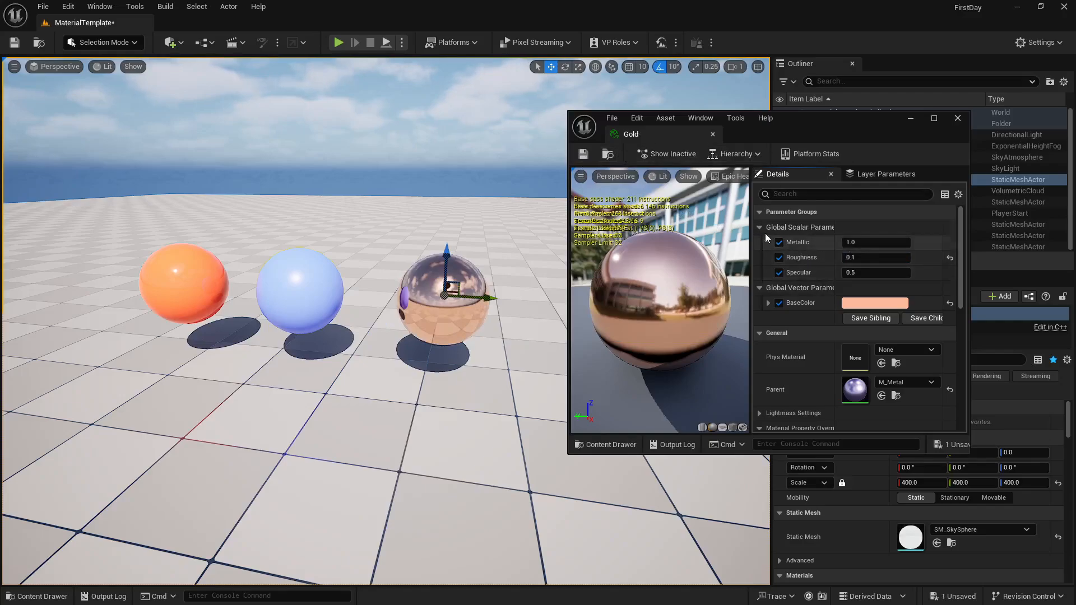
Step: Set Gold's Roughness to 0.3
left_click(869, 257)
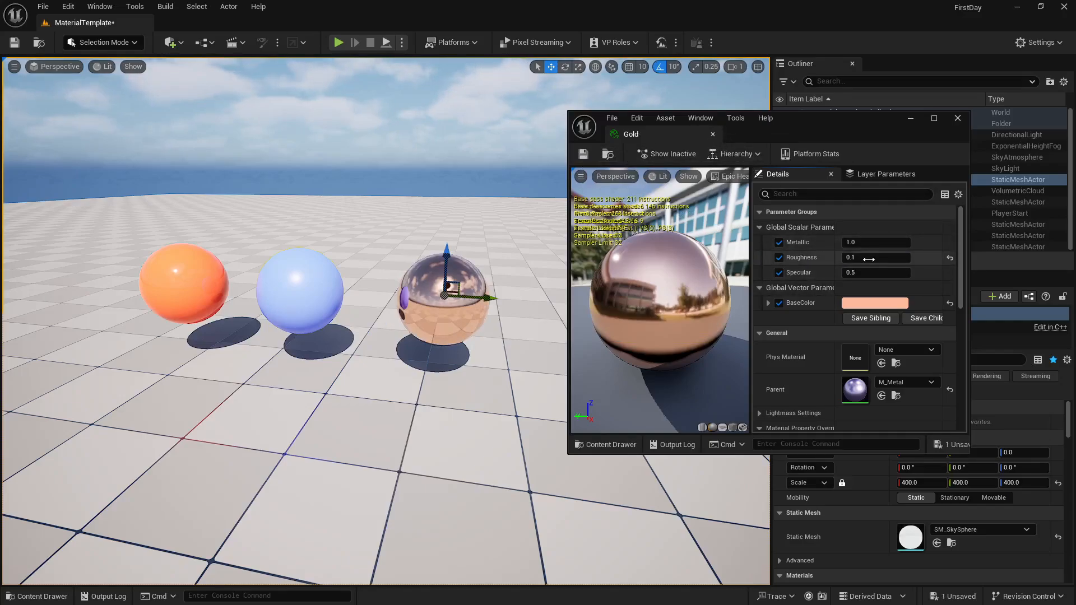
type(".")
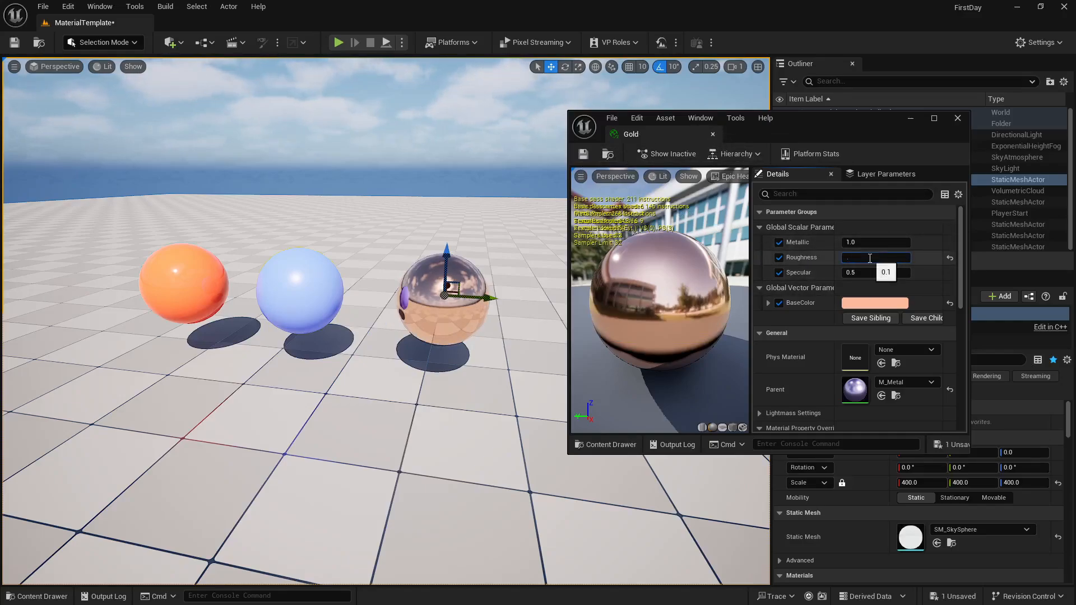
type("3")
key("Return")
Step: Change Gold's BaseColor to a saturated yellow, about R 1.0, G 0.828, B 0.104
left_click(875, 303)
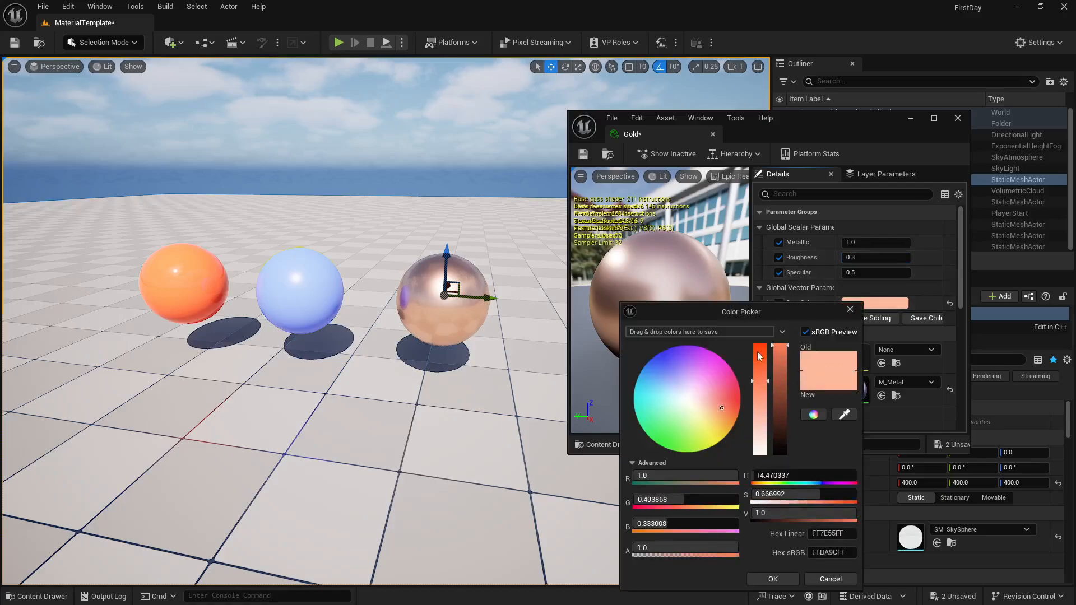
left_click_drag(697, 403, 719, 435)
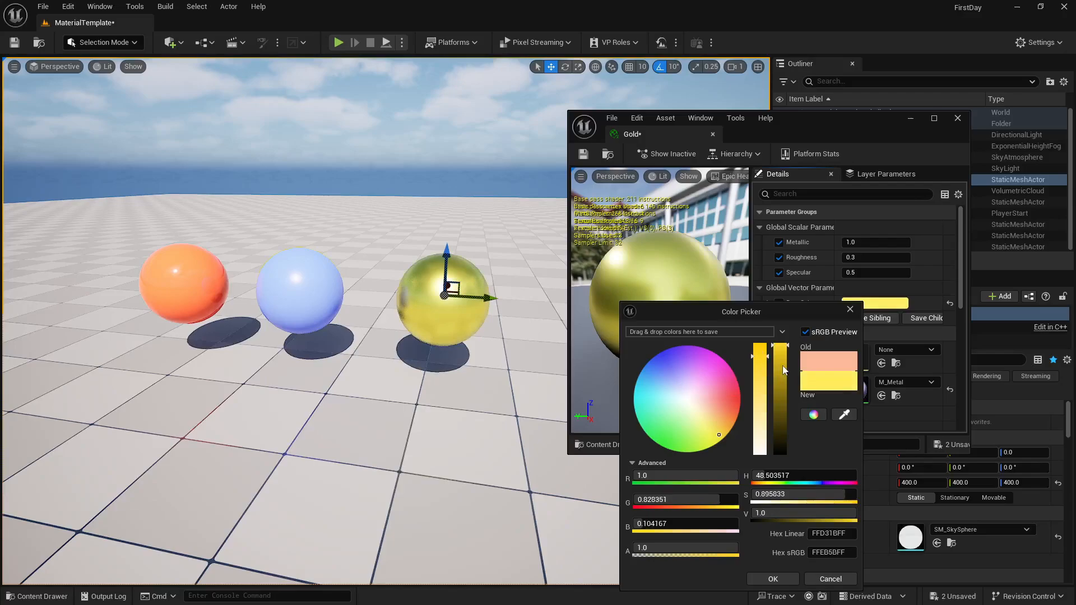
left_click(773, 578)
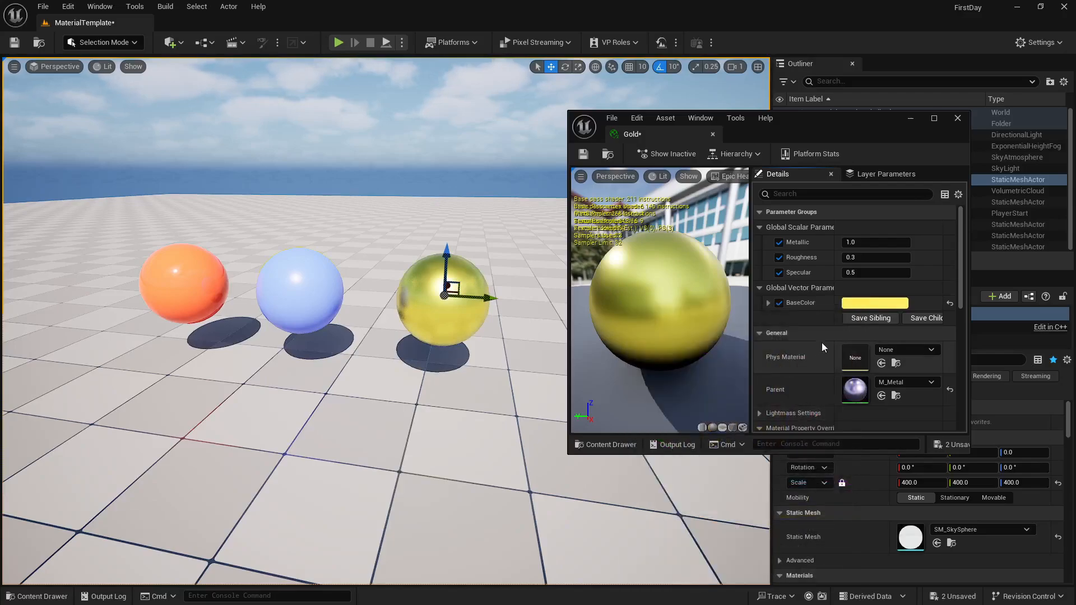
Step: Set Gold's Roughness to 0.15, then save and close the instance
left_click(859, 258)
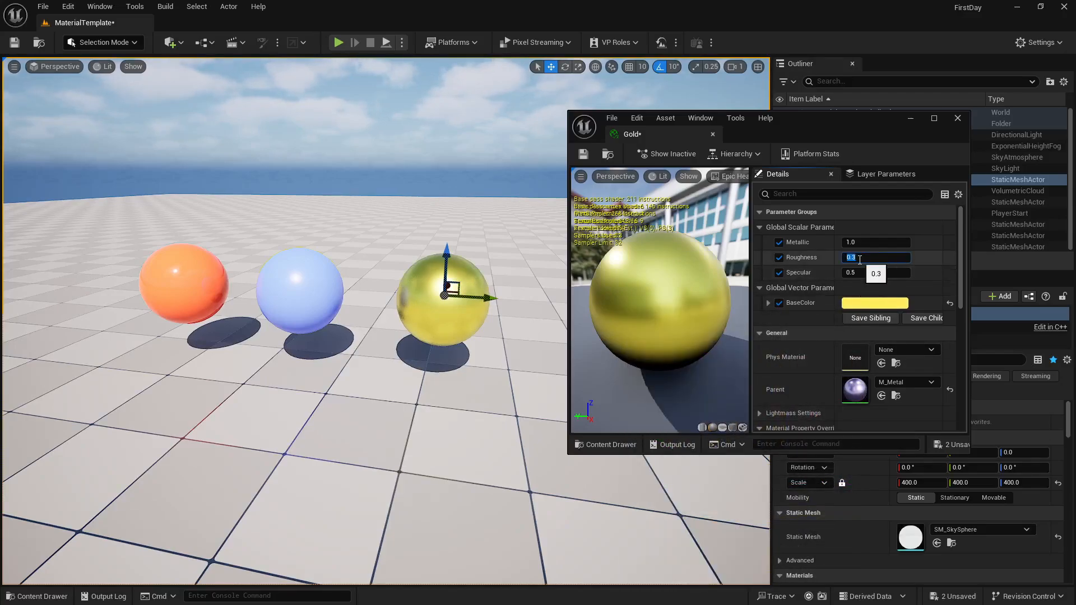
type(".15")
key("Return")
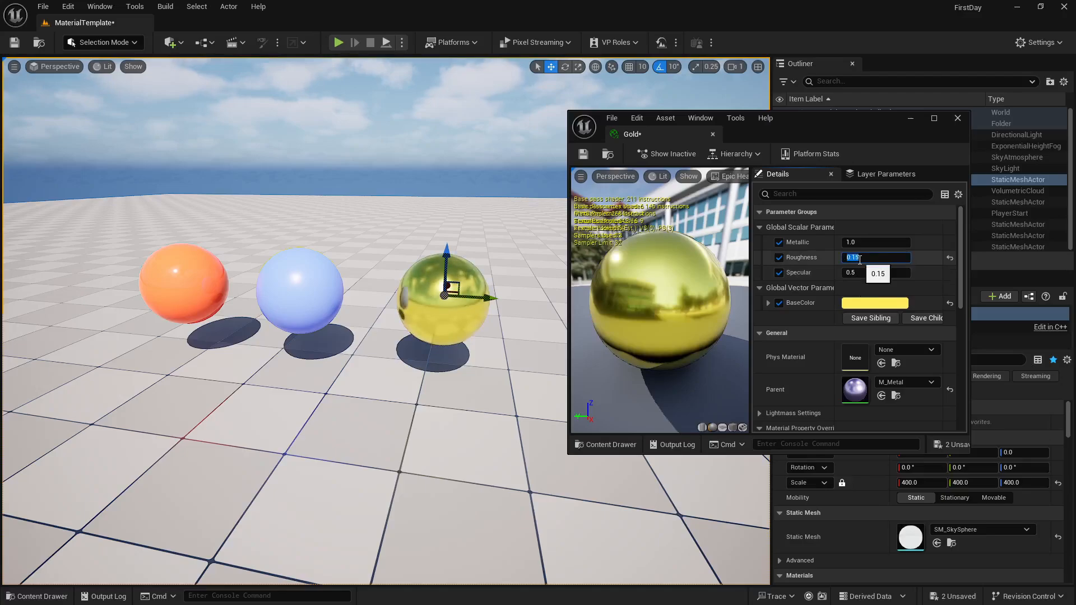
left_click(583, 153)
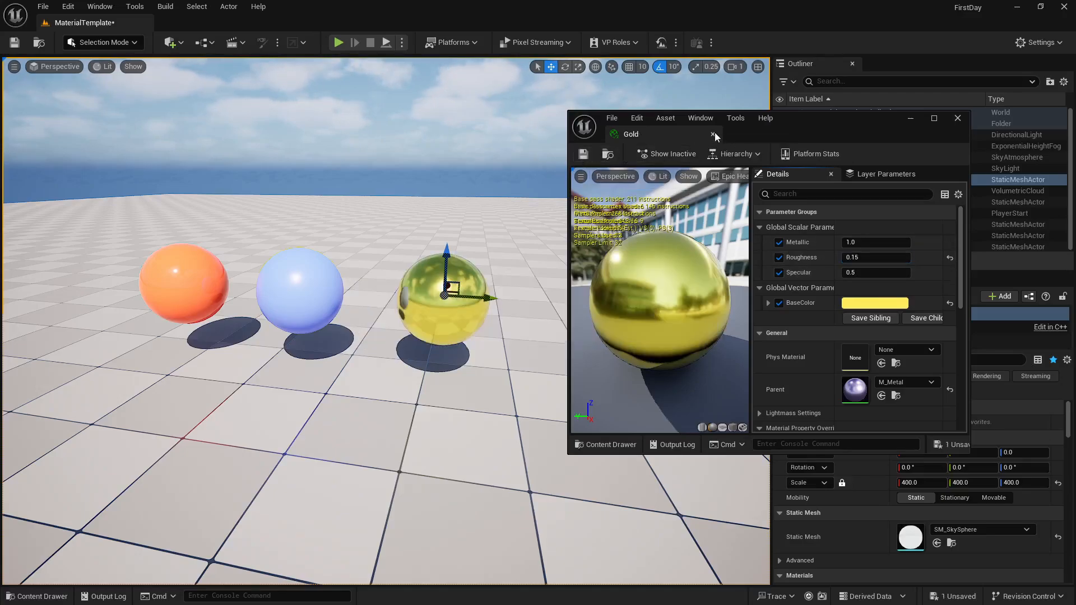
left_click(714, 135)
Step: Duplicate the gold sphere along the Y axis, placing the copy at about Y 162
right_click_drag(616, 265, 560, 280)
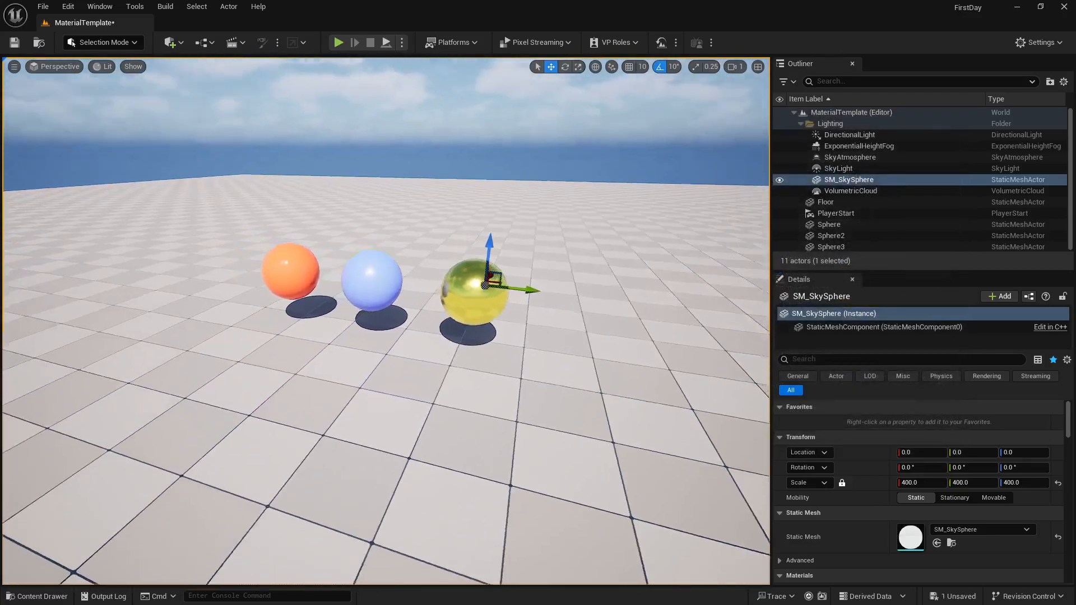
right_click_drag(476, 293, 499, 294)
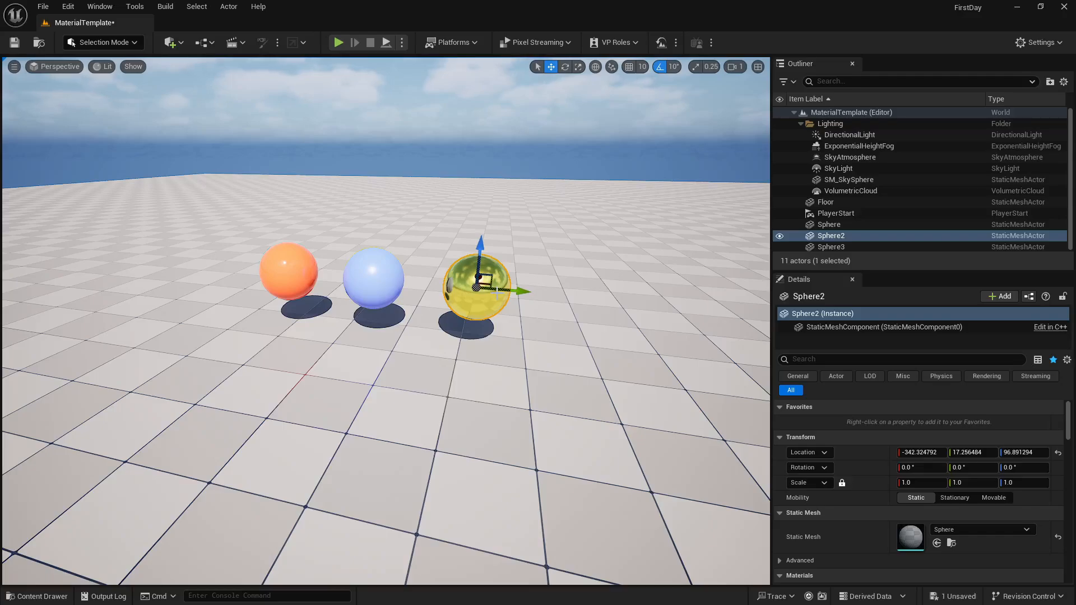
left_click_drag(506, 292, 608, 307, "alt")
Step: Create a material instance of M_Metal named BlackRoughMetal and apply it to the duplicated sphere
left_click(37, 596)
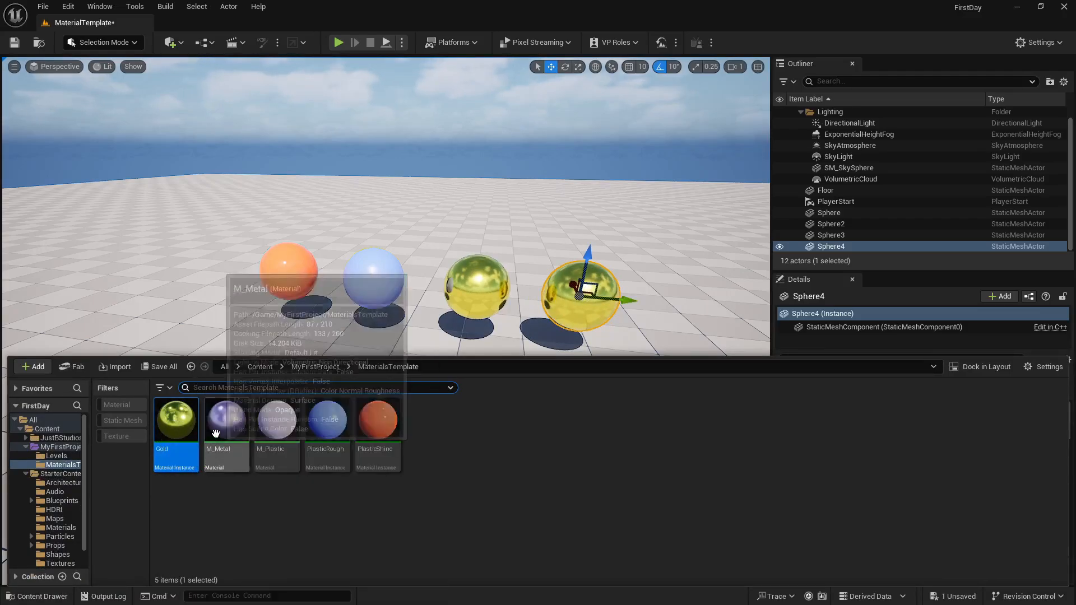
right_click(221, 429)
left_click(284, 123)
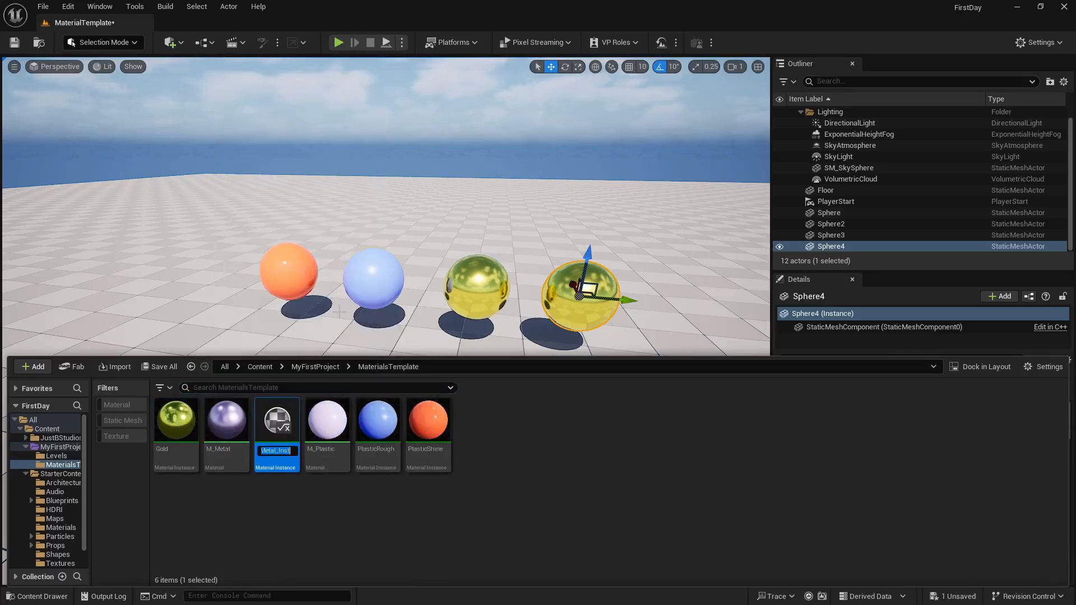
type("Ba")
type("ackRough")
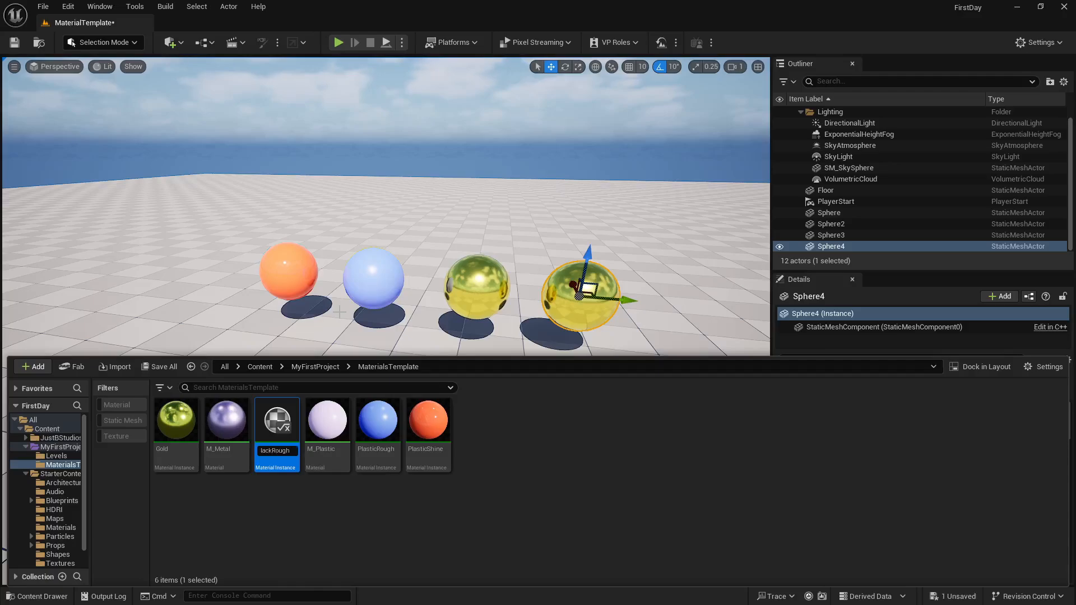
type("Metal")
key("Return")
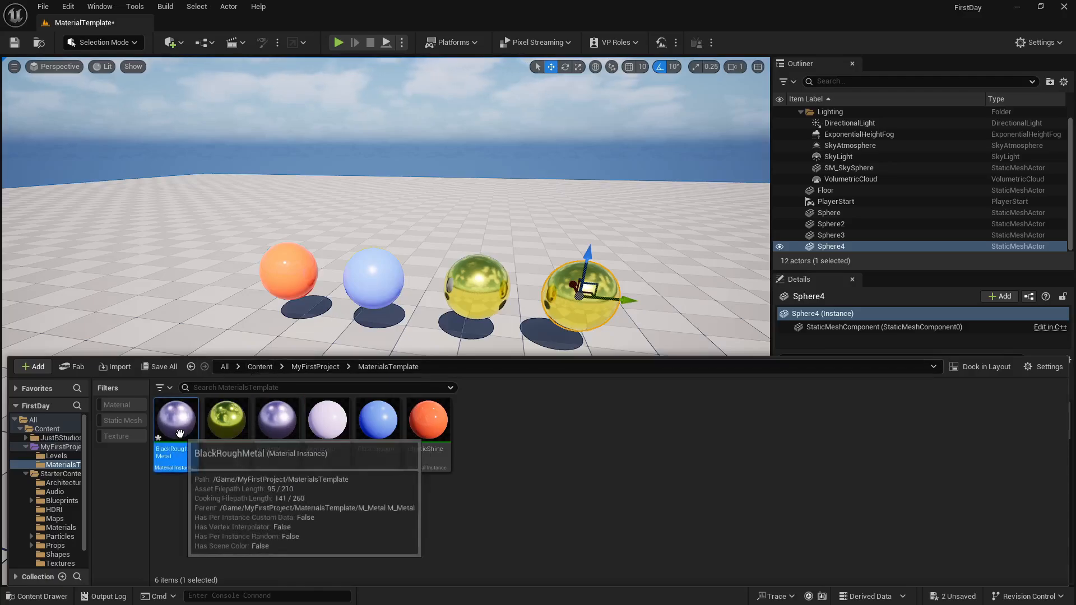
left_click_drag(179, 433, 577, 297)
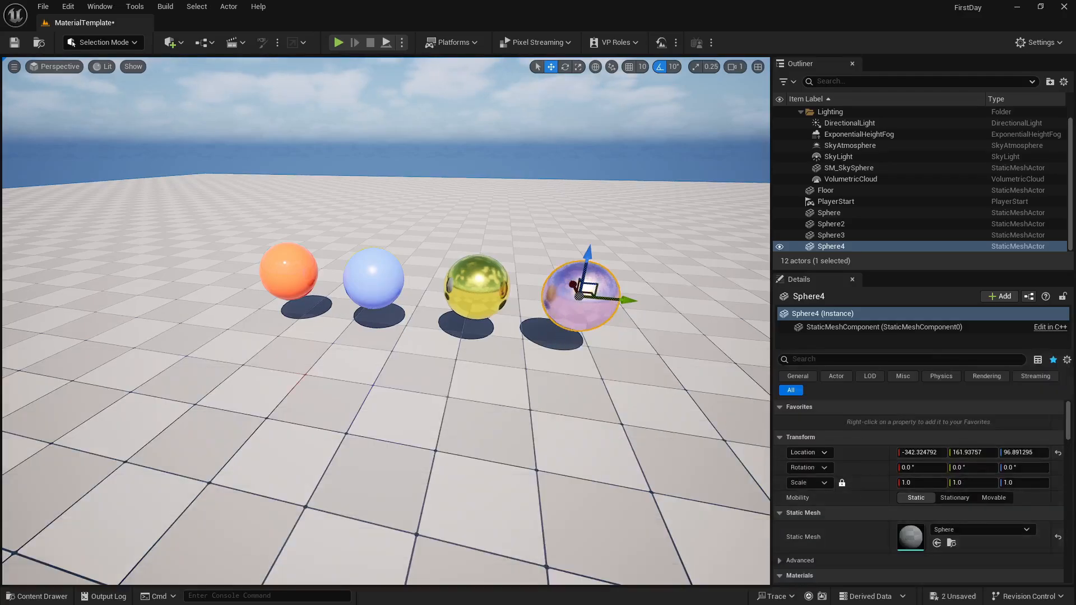
Step: Open BlackRoughMetal and override its BaseColor with a neutral dark grey, about 0.089 for R, G and B
left_click(36, 596)
double_click(177, 442)
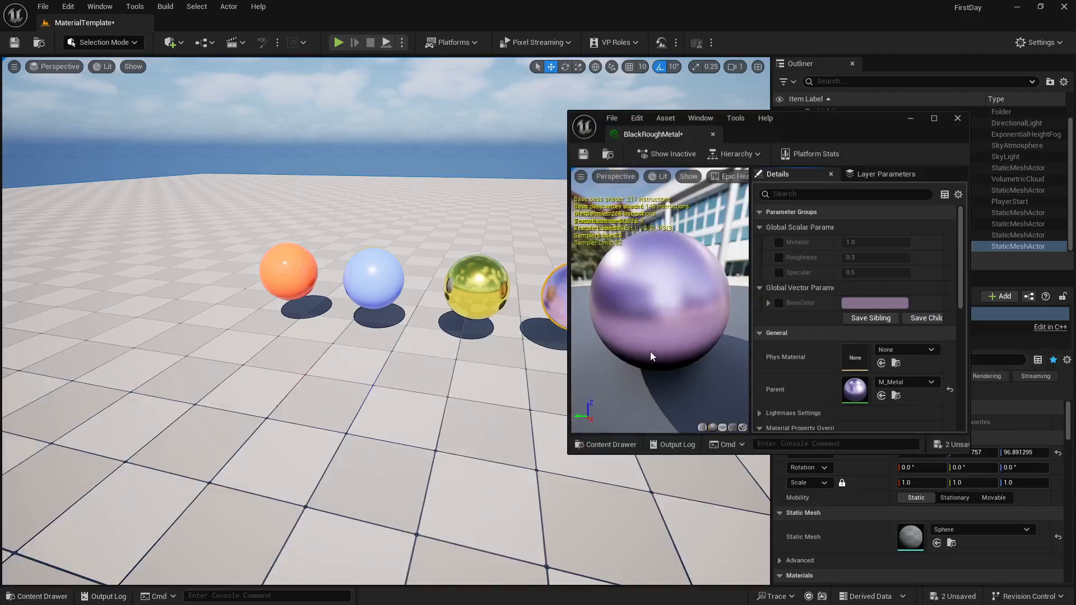
left_click(779, 303)
left_click(883, 304)
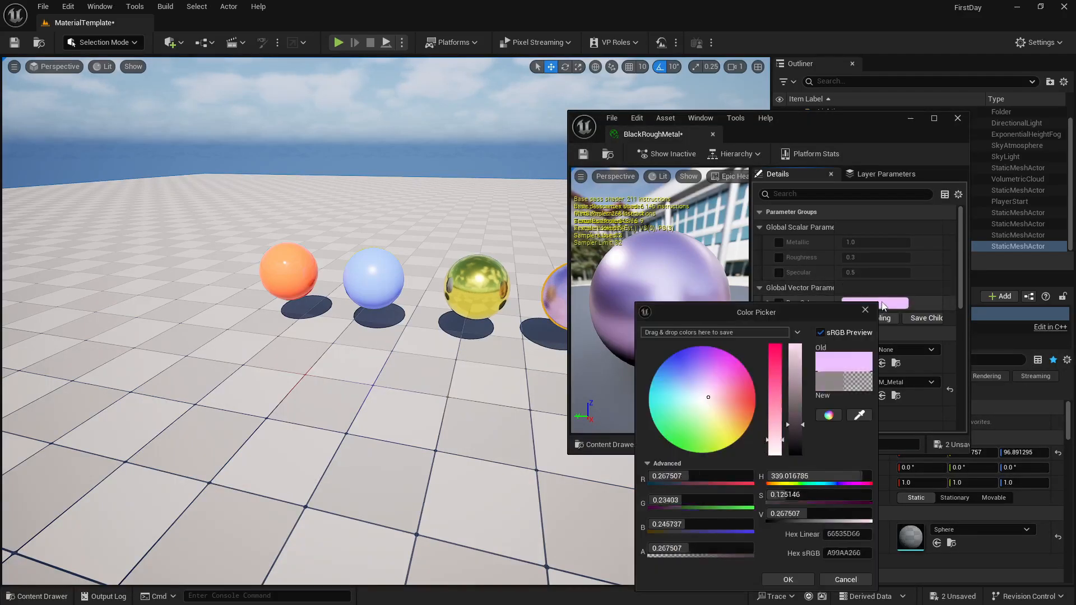
mouse_move(795, 429)
left_mouse_down()
mouse_move(796, 450)
mouse_move(776, 443)
mouse_move(777, 461)
mouse_move(800, 444)
left_mouse_up()
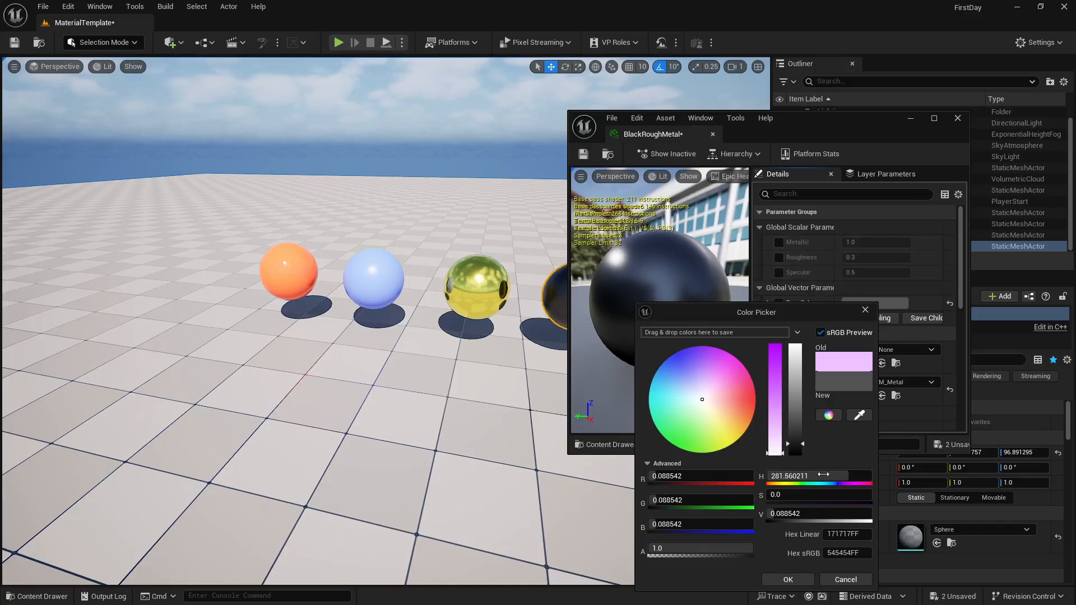
left_click(787, 580)
Step: Enable BlackRoughMetal's Metallic, Roughness and Specular overrides, set Roughness to 0.25, and save and close the instance
left_click(779, 242)
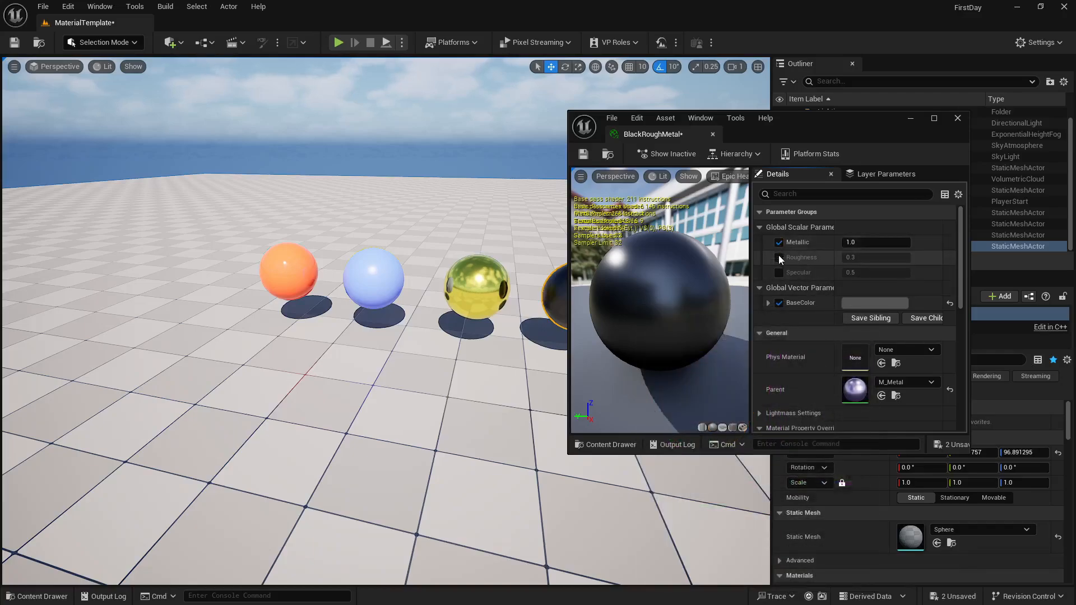
left_click(778, 257)
left_click(779, 272)
left_click(865, 255)
key("BackSpace")
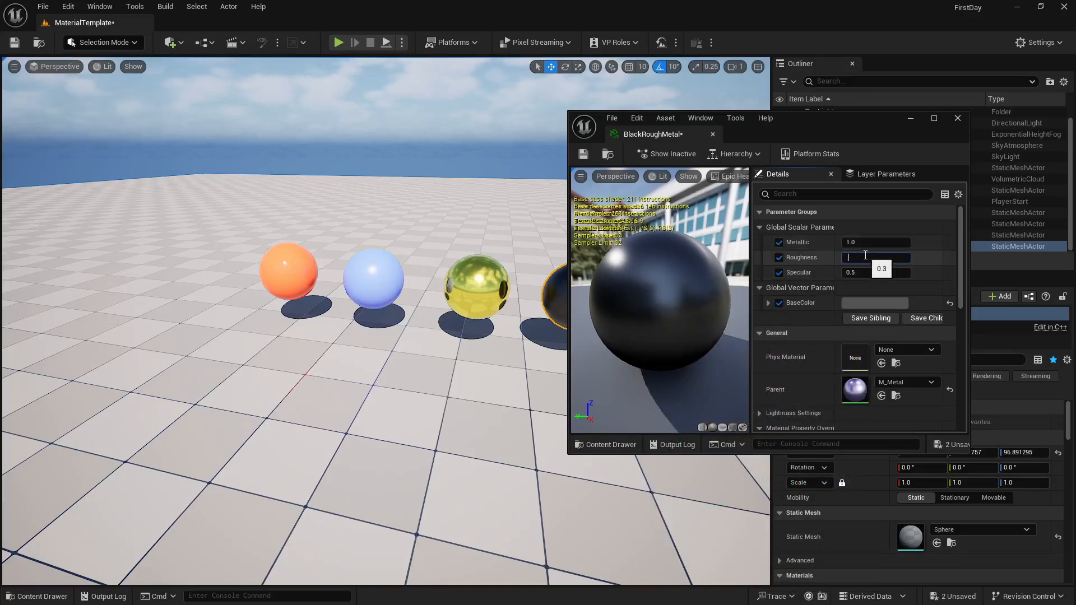
type(".25")
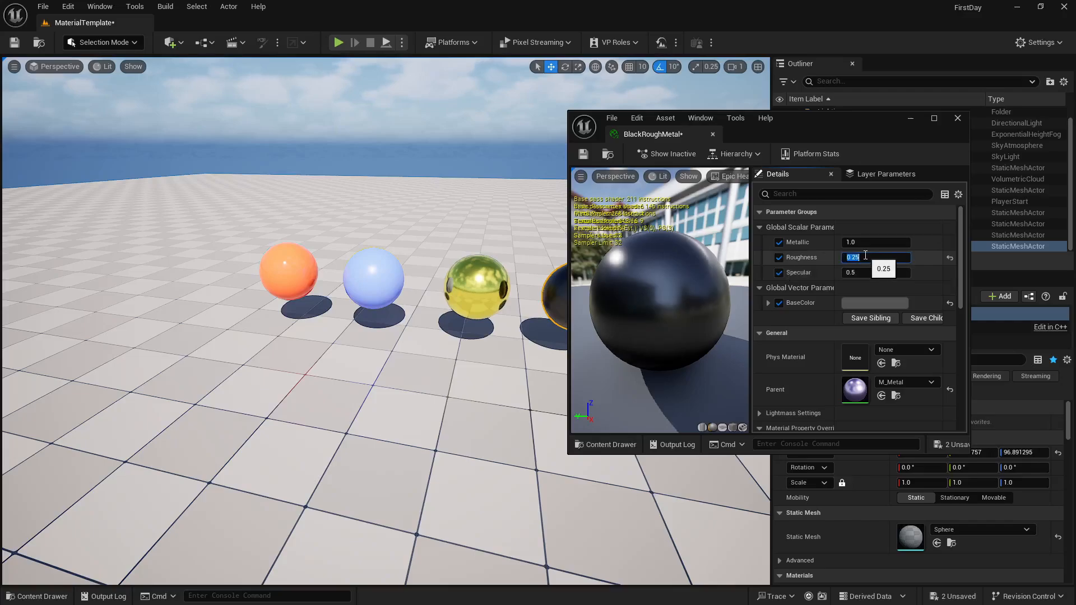
key("Return")
left_click(583, 154)
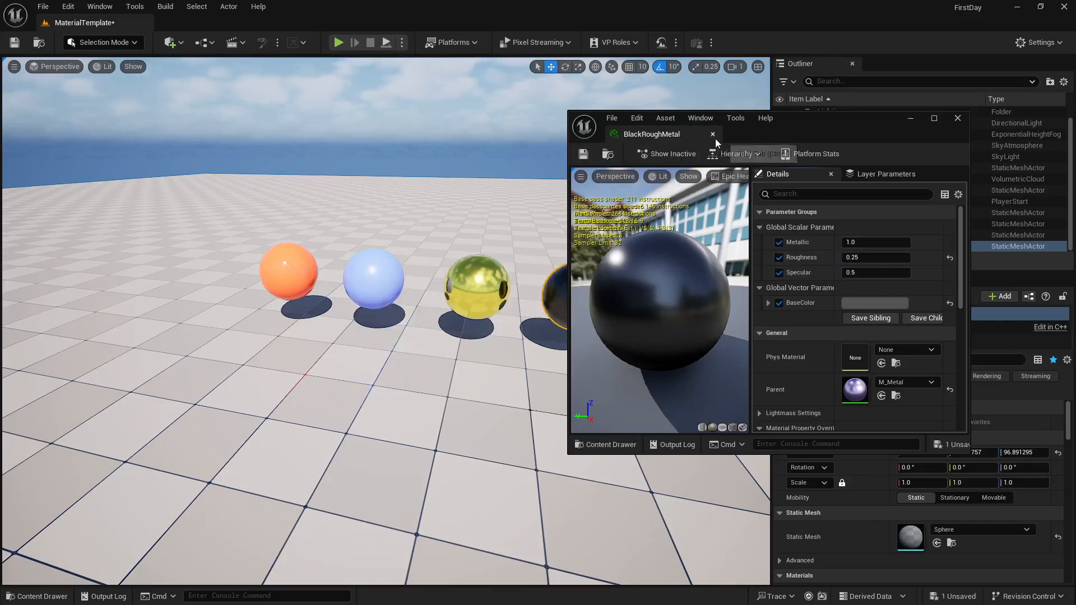
left_click(713, 135)
Step: Create a new material named M_TextureMaterial in the MaterialsTemplate folder
left_click(632, 149)
mouse_move(632, 150)
right_mouse_down()
mouse_move(689, 137)
mouse_move(638, 134)
mouse_move(628, 184)
mouse_move(636, 154)
right_mouse_up()
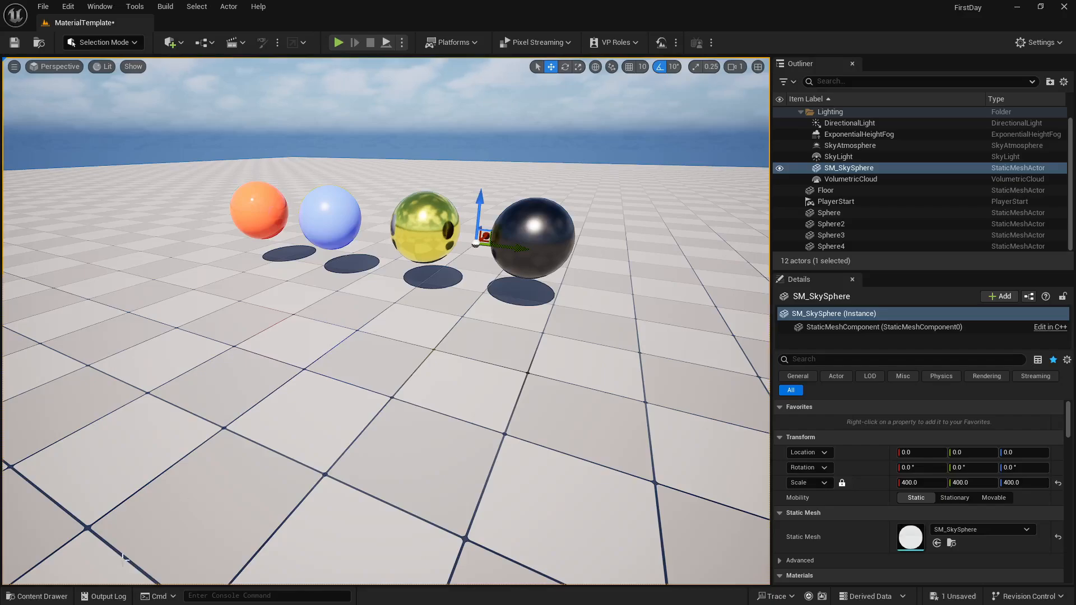
left_click(37, 596)
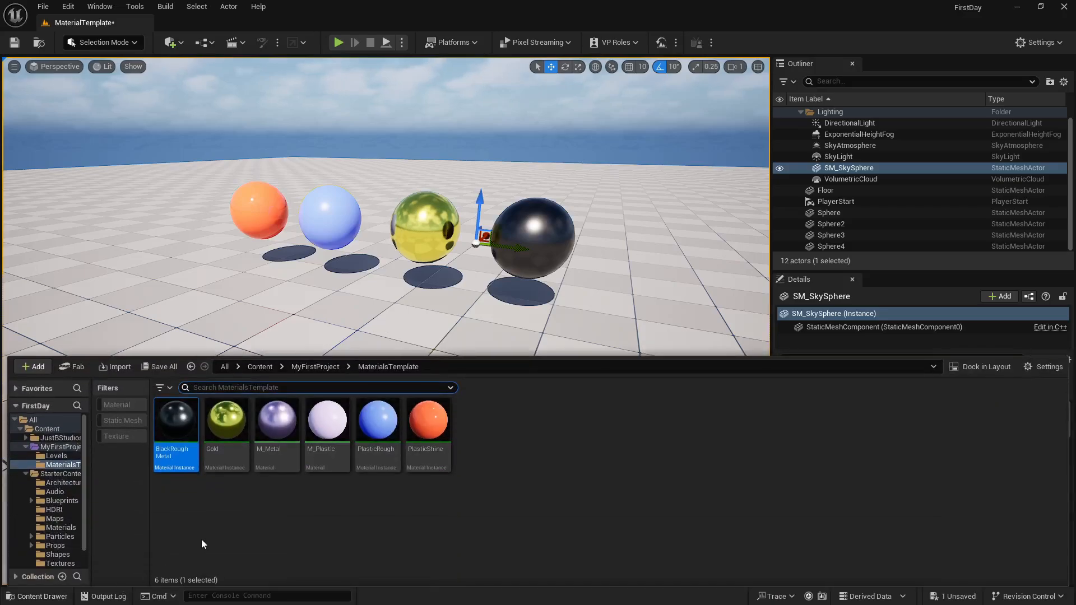
right_click(511, 475)
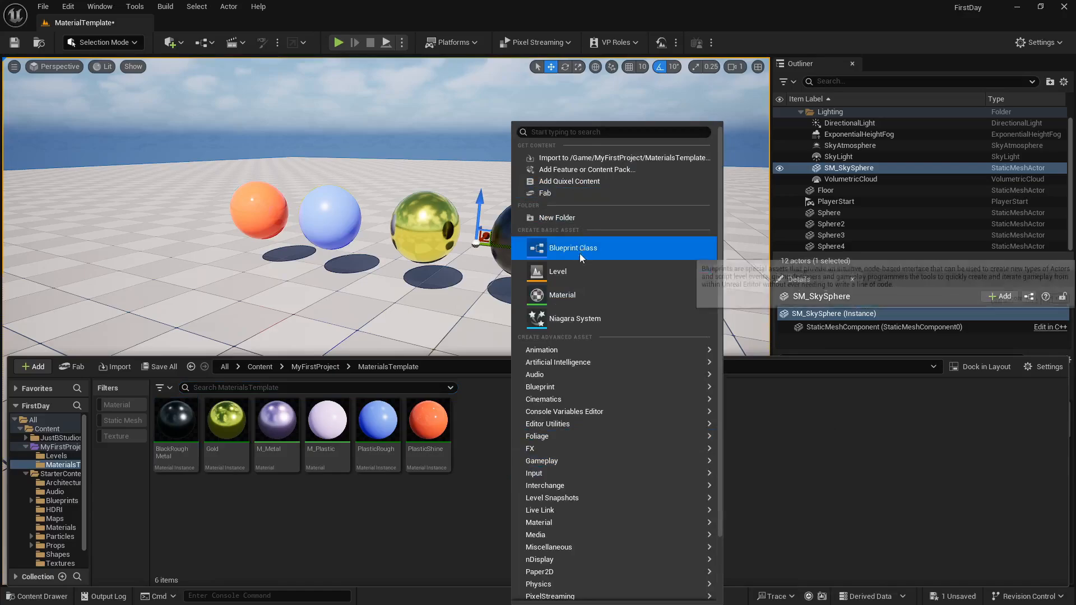
left_click(583, 295)
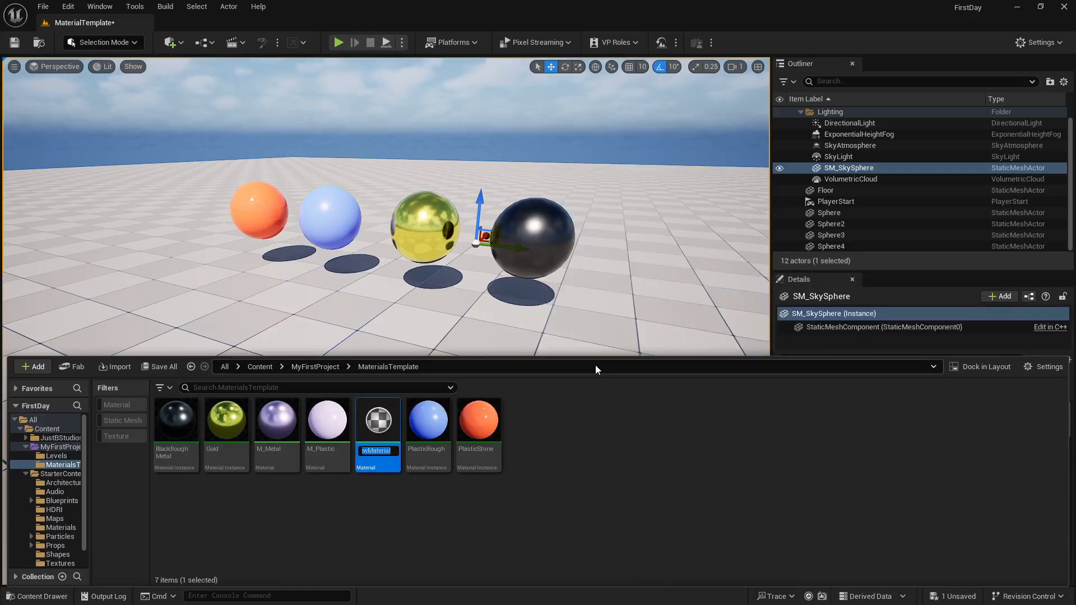
type("M_TextureM")
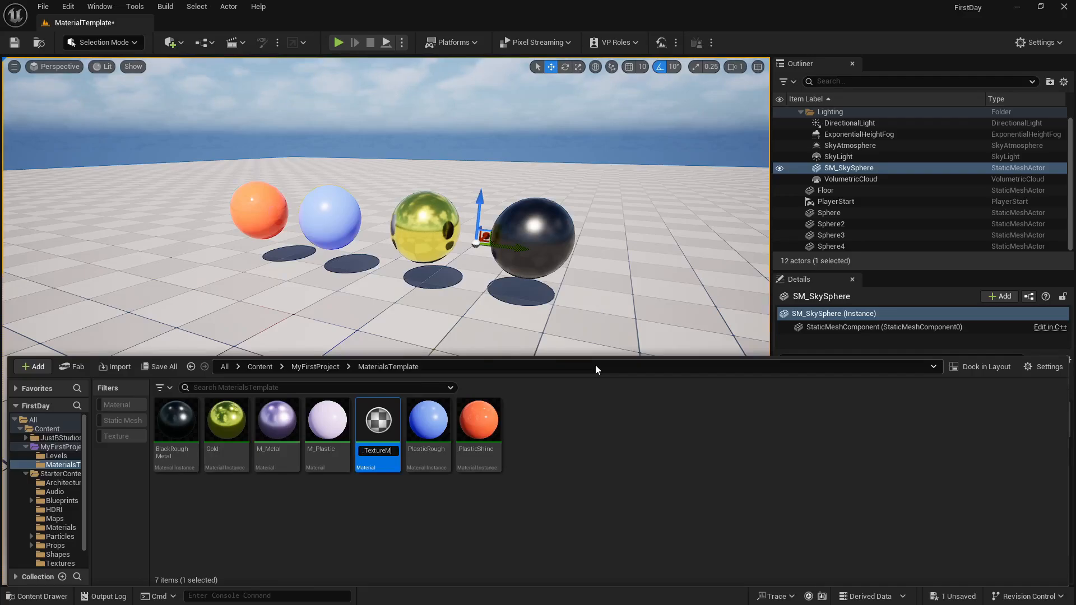
key("Return")
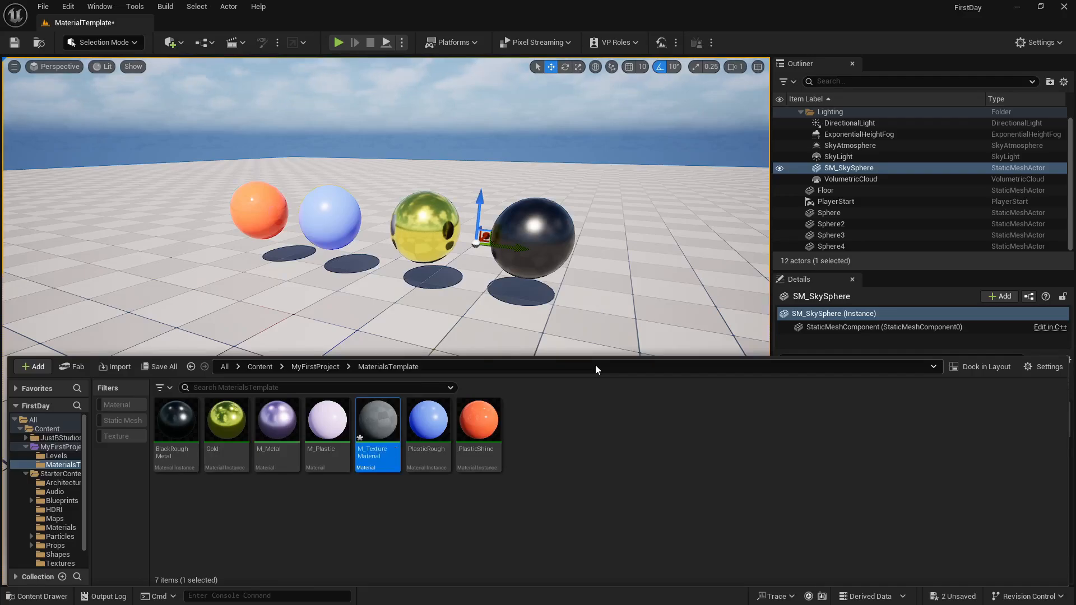
Step: Switch to Modeling mode and place a new rectangle on the floor beside the spheres, at about X -365, Y -100
right_click_drag(549, 234, 546, 259)
key("s")
key("w")
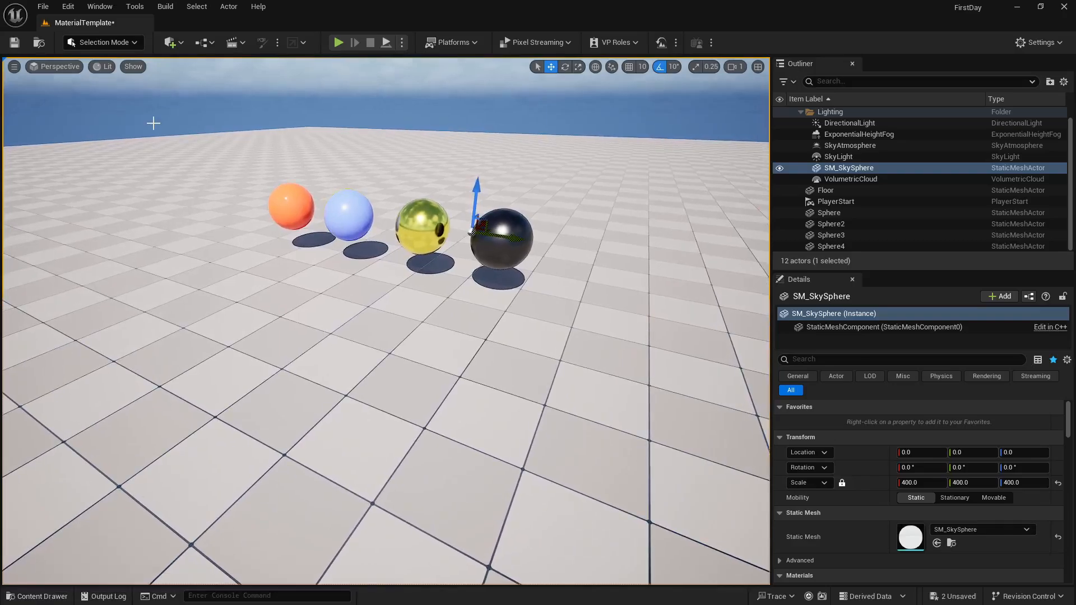
left_click(70, 44)
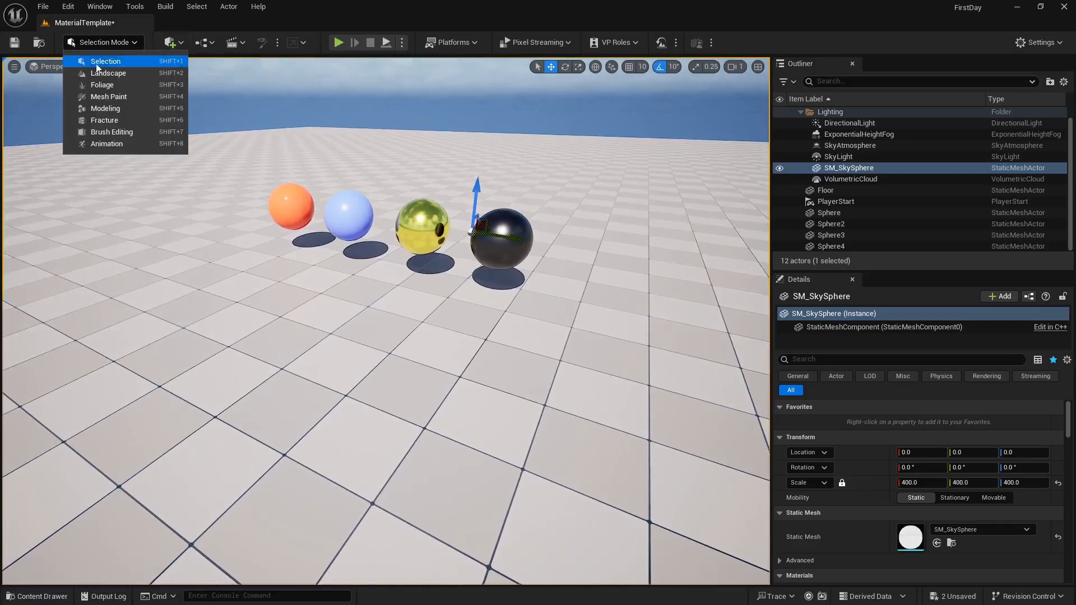
left_click(100, 110)
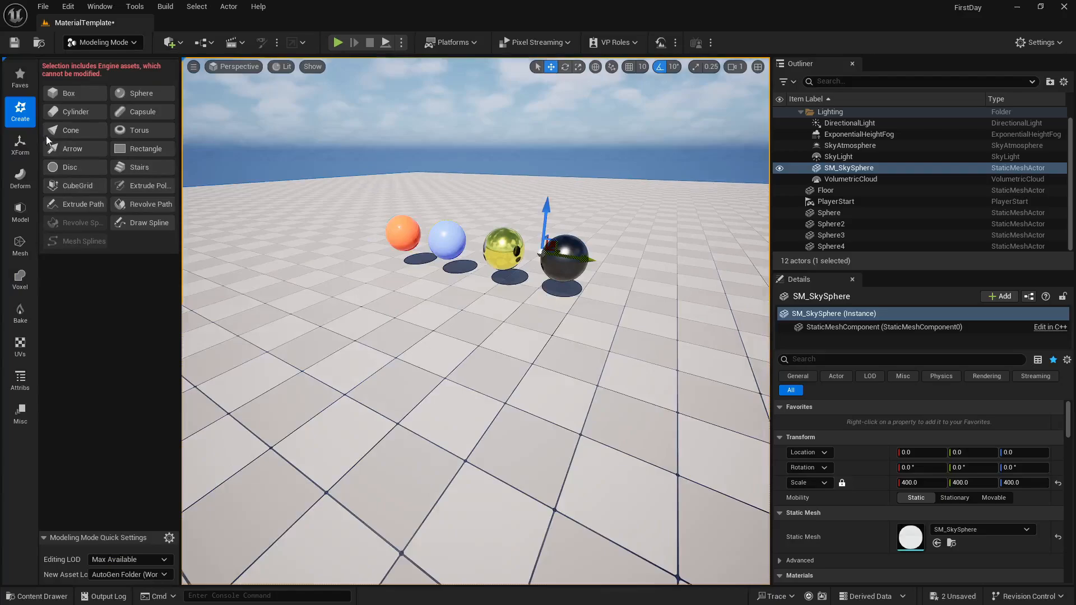
left_click(150, 149)
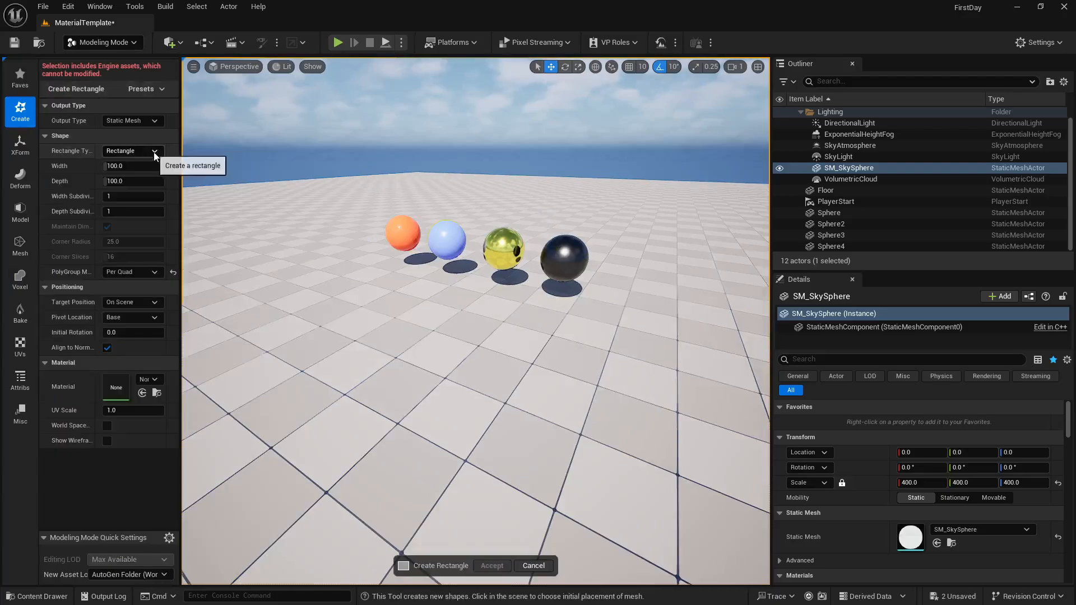
left_click(457, 283)
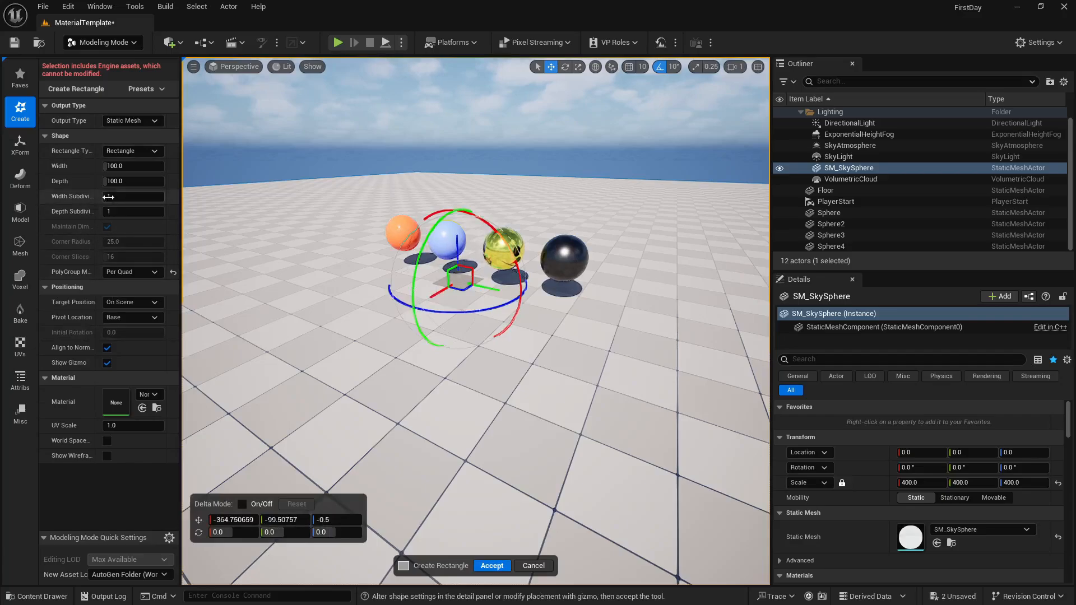
Step: Set the new rectangle's width and depth to 500 each
left_click(124, 167)
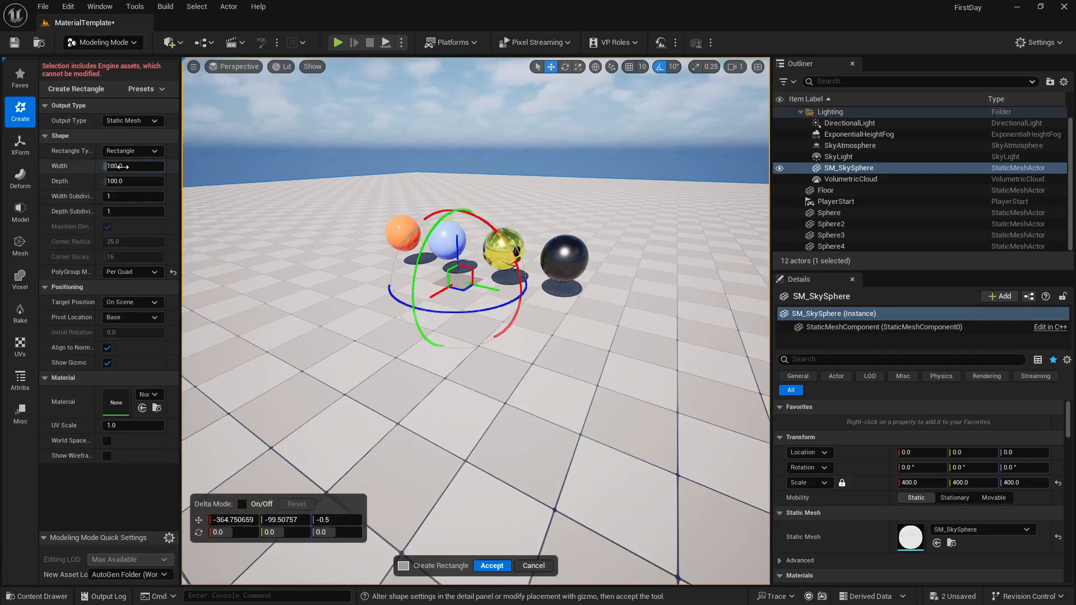
type("500")
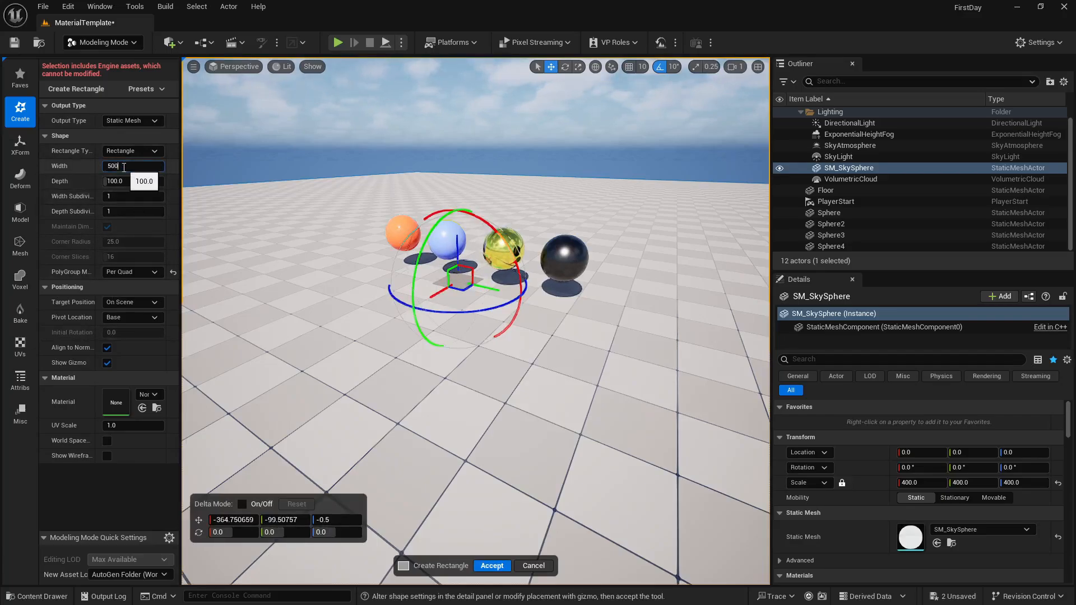
key("Tab")
type("6")
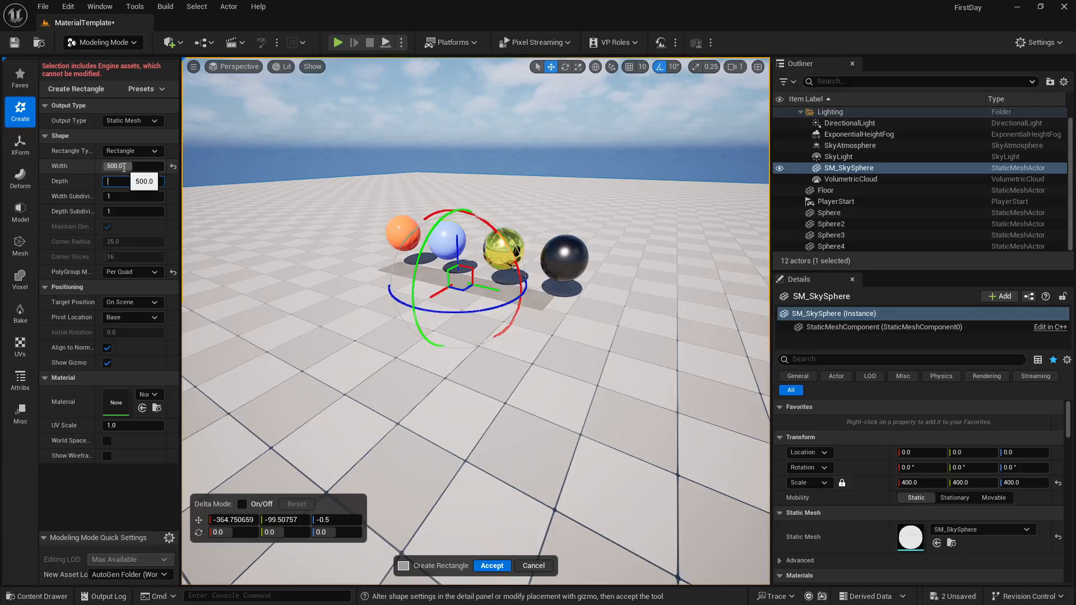
key("Return")
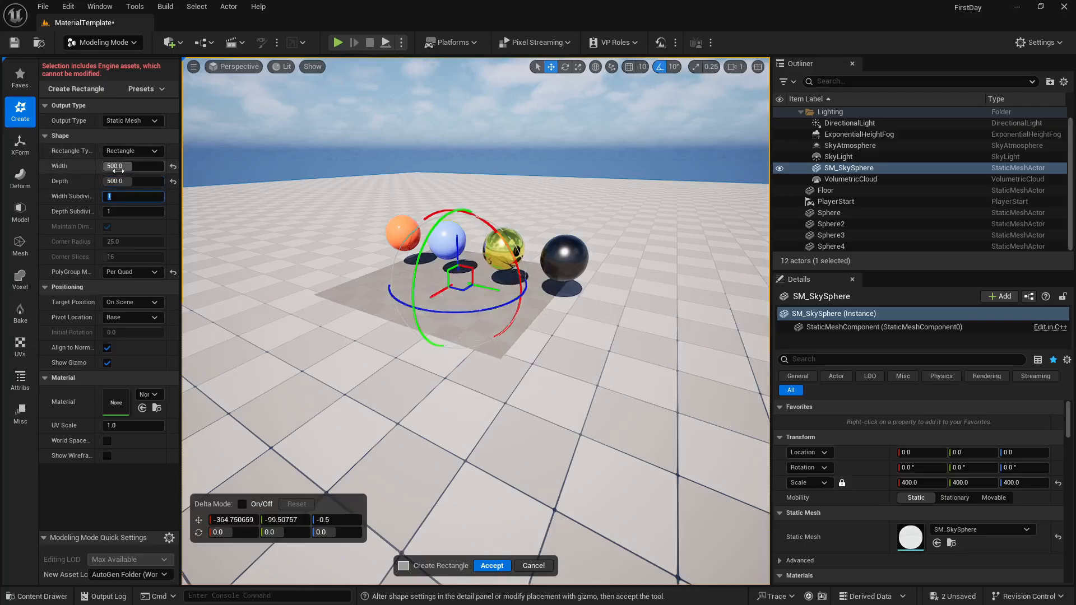
Step: Set the new rectangle's width and depth to 5000 each and accept its creation
left_click(120, 166)
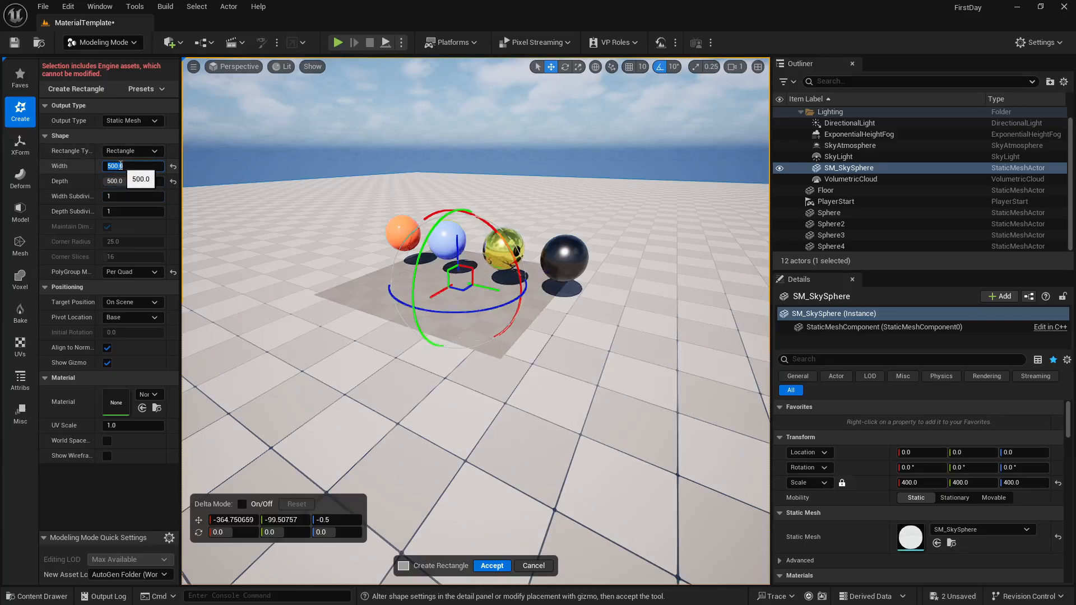
type("50")
key("Tab")
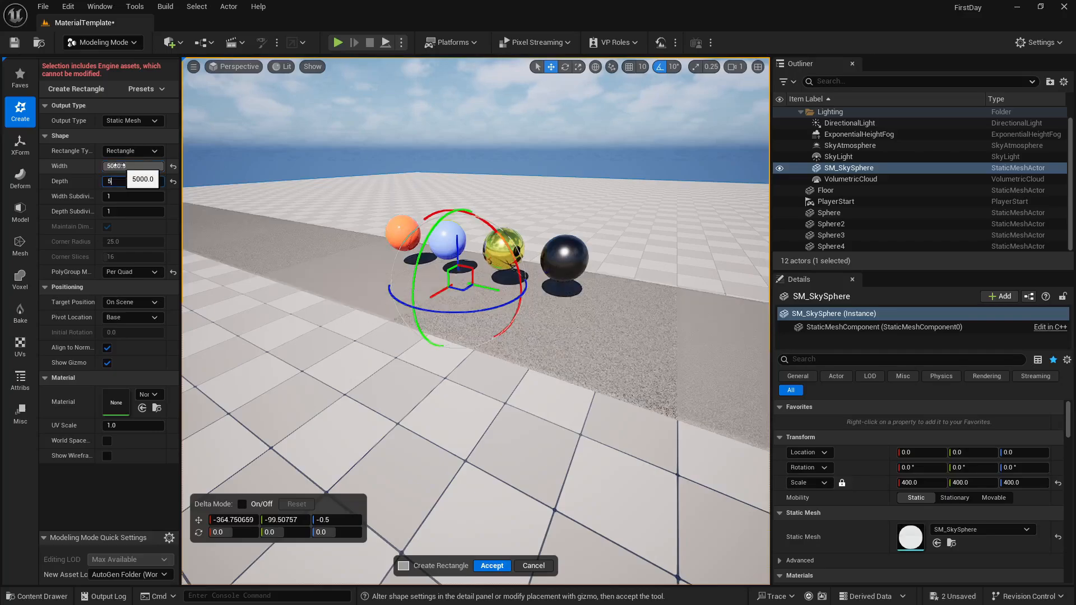
type("5000")
key("Tab")
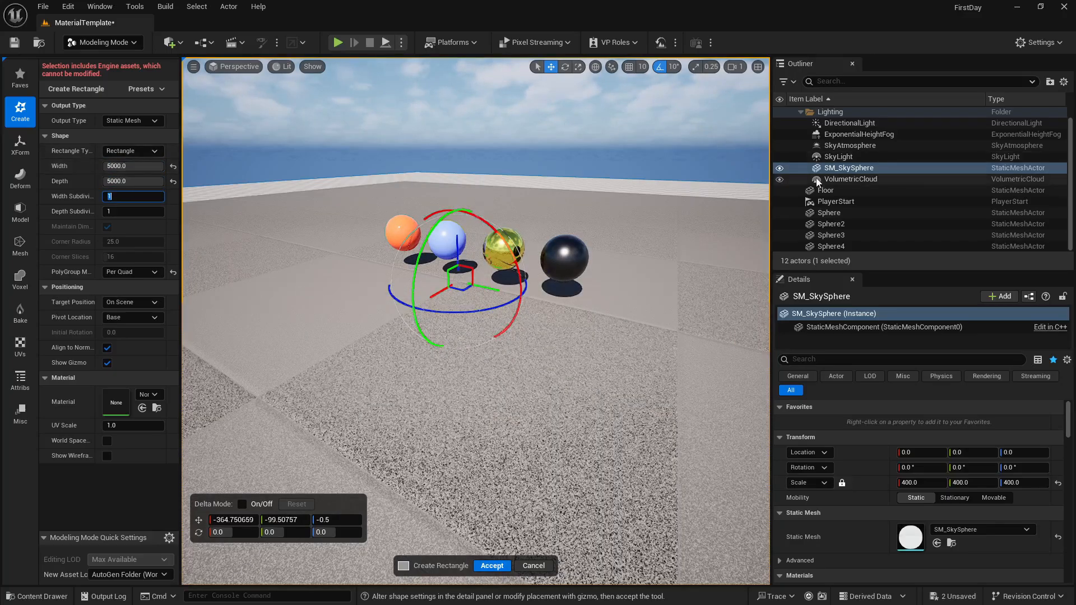
left_click(491, 566)
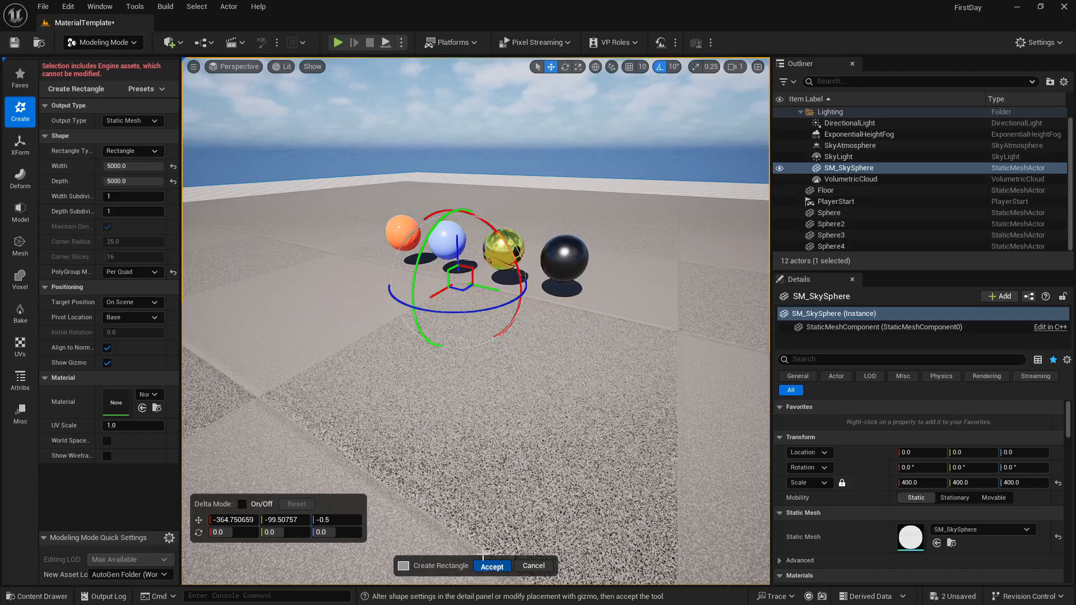
Step: Delete the original Floor actor from the level
left_click(564, 175)
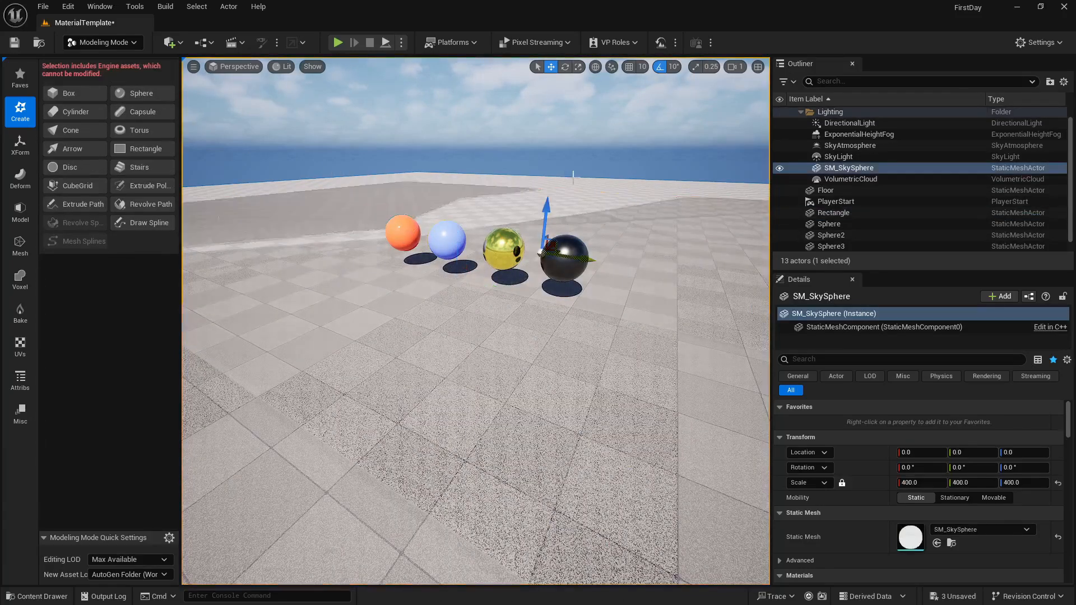
left_click(661, 180)
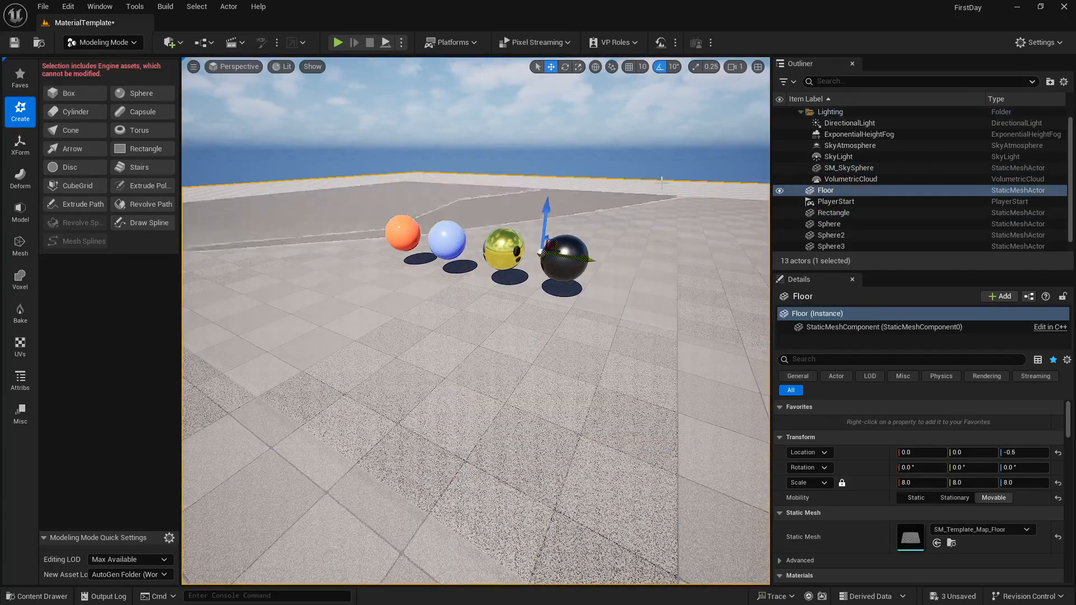
key("Delete")
Step: Project planar UVs onto the Rectangle floor with the projection dimensions reset to their defaults, and accept the result
mouse_move(546, 229)
right_mouse_down()
mouse_move(516, 224)
mouse_move(516, 213)
mouse_move(524, 265)
mouse_move(529, 238)
right_mouse_up()
key("s")
key("w")
key("s")
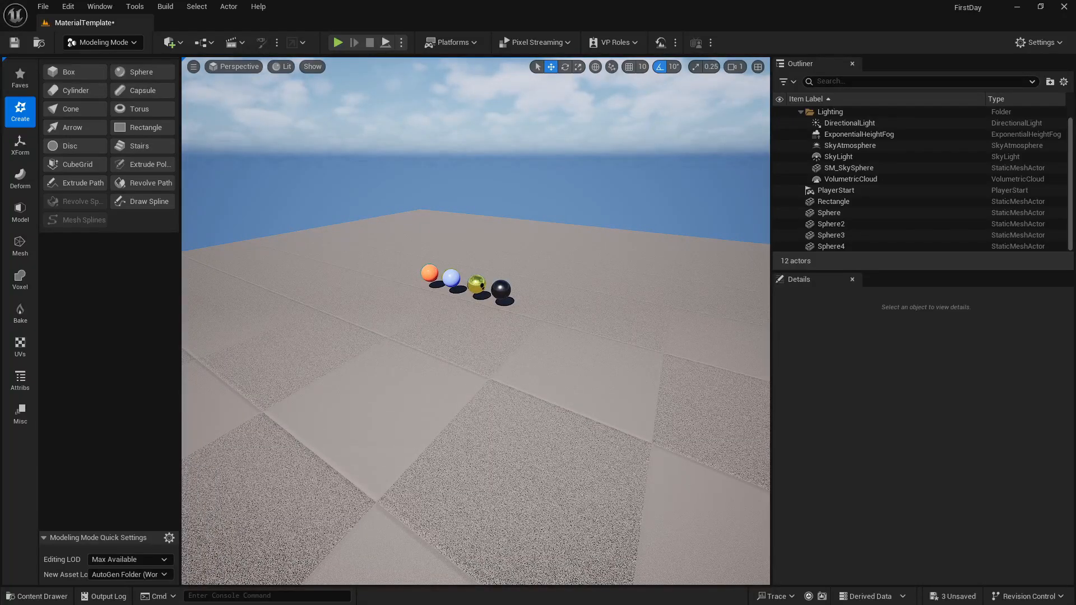
left_click(331, 324)
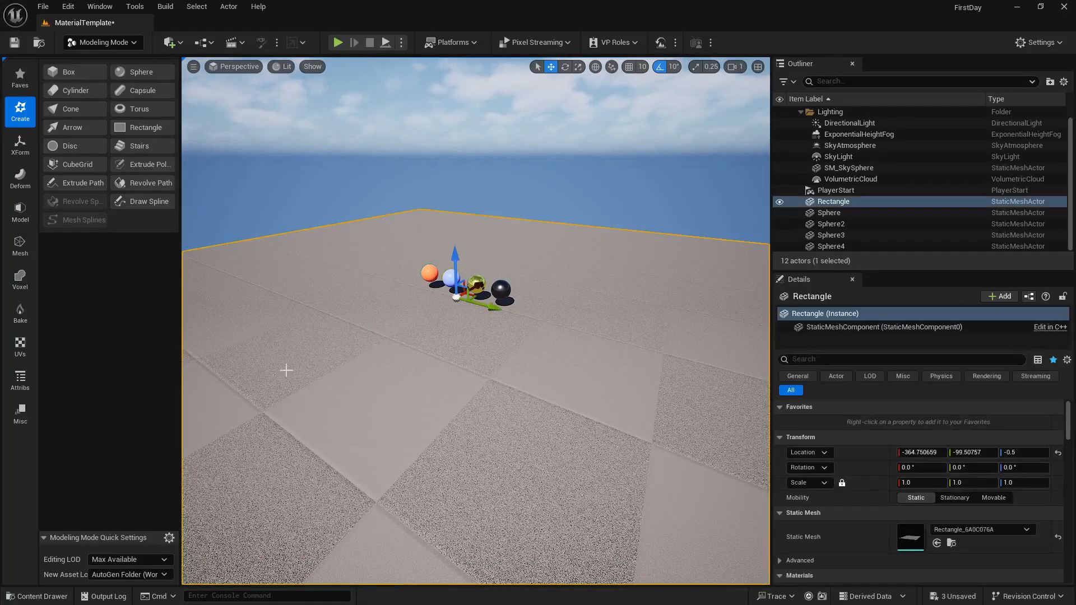
left_click(20, 346)
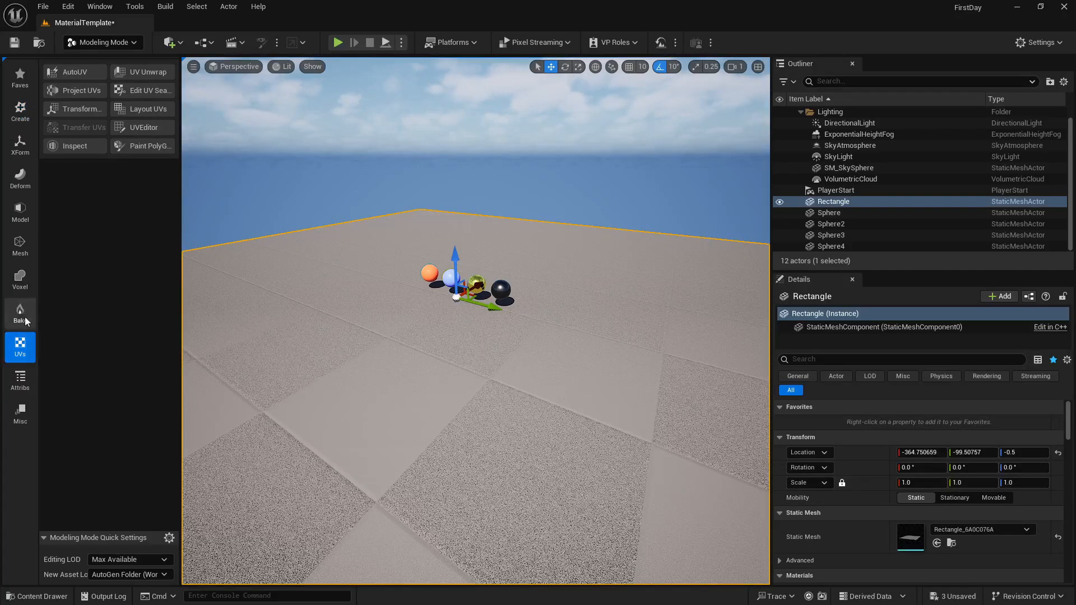
left_click(82, 90)
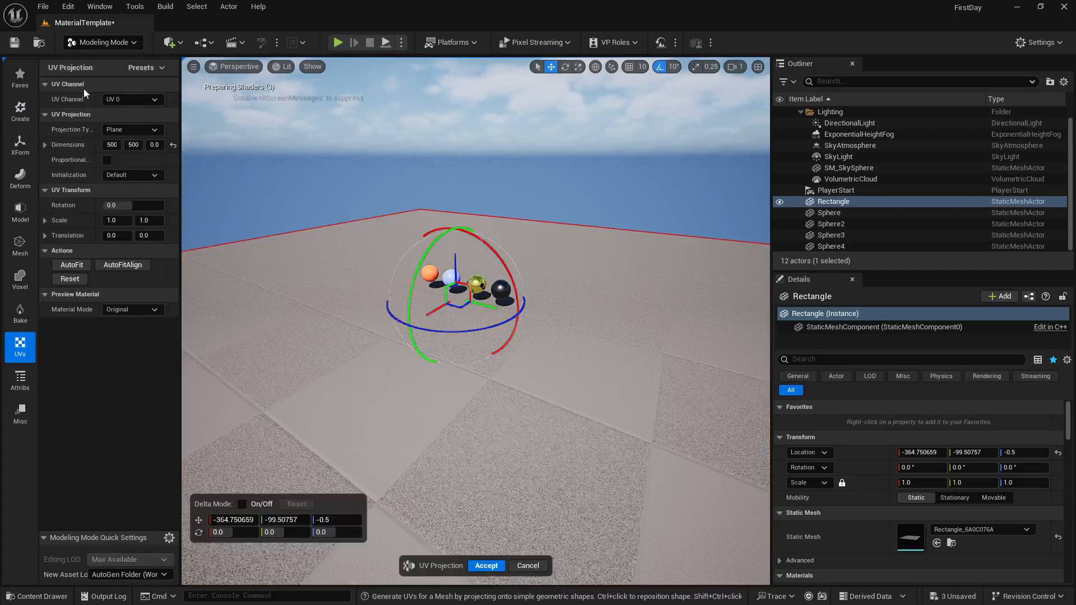
left_click(133, 132)
left_click(133, 131)
left_click(173, 145)
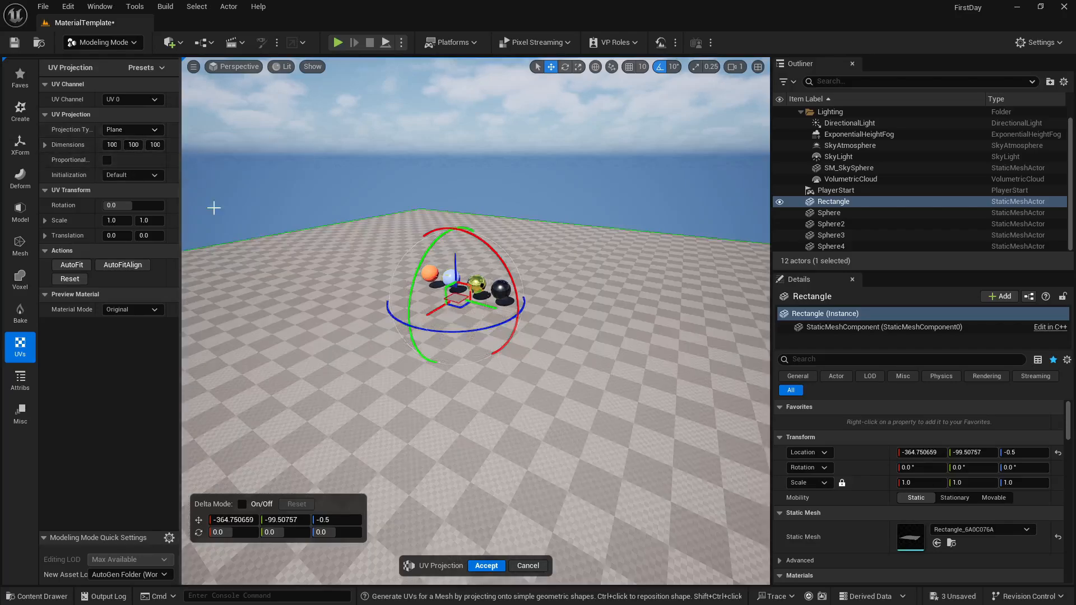
left_click(486, 565)
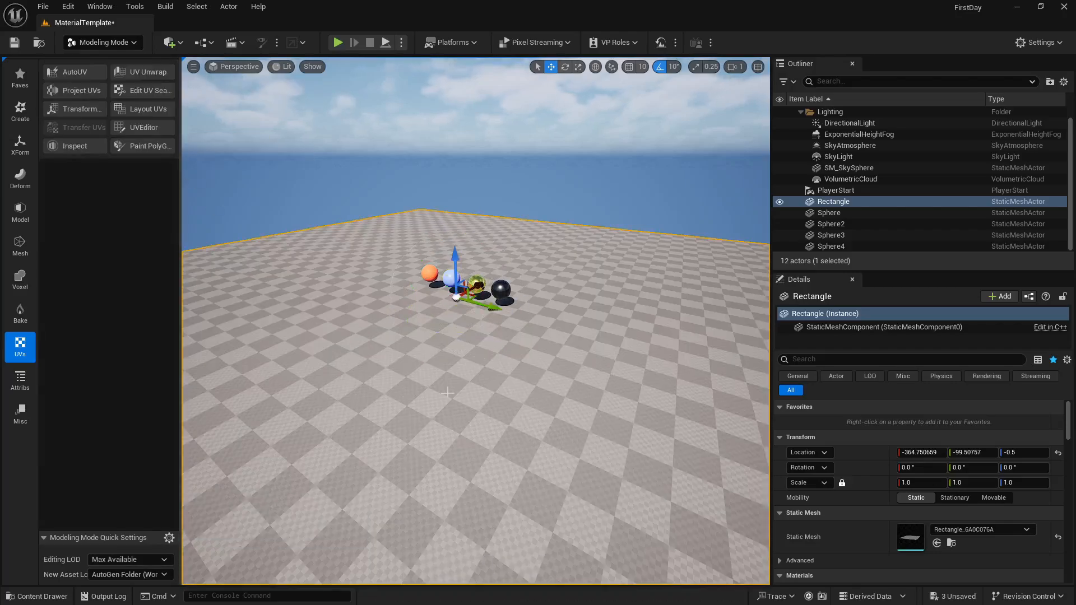
Step: Duplicate the black sphere and place the copy in front of the sphere row, at about X -515, Y -95
mouse_move(378, 430)
right_mouse_down()
mouse_move(411, 430)
mouse_move(378, 430)
right_mouse_up()
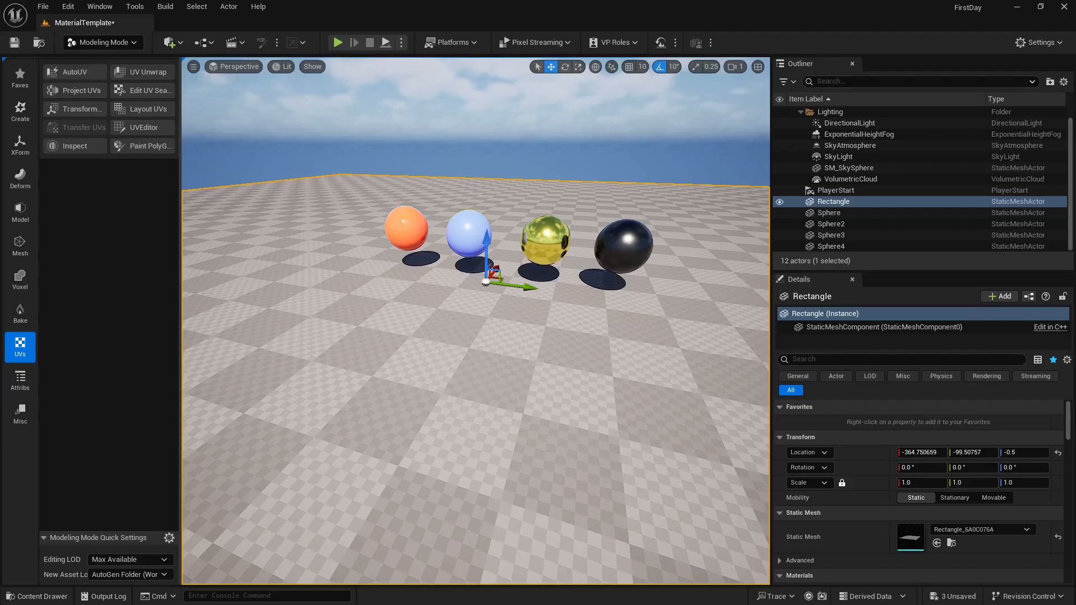
left_click(624, 246)
right_click_drag(623, 247, 524, 256)
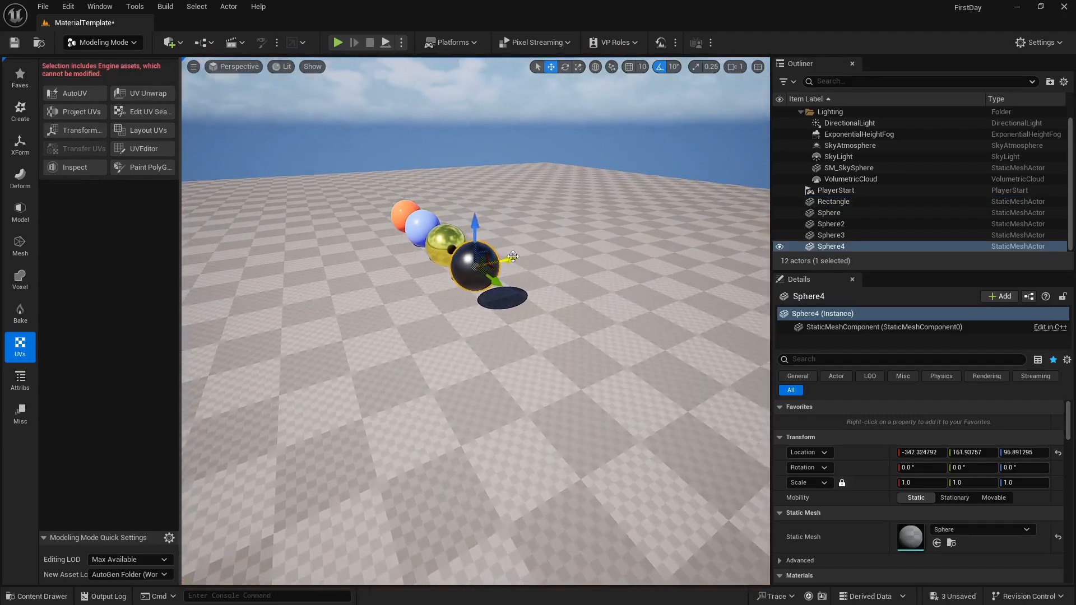
left_click_drag(513, 256, 431, 271, "alt")
right_click_drag(442, 298, 560, 283)
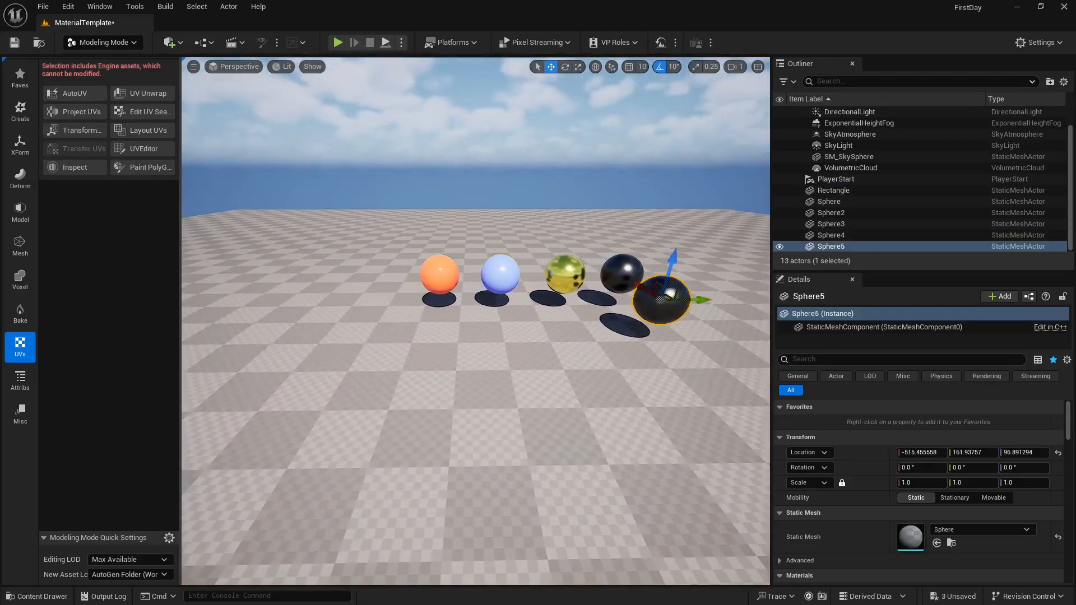
left_click_drag(700, 299, 573, 301)
right_click_drag(569, 301, 359, 288)
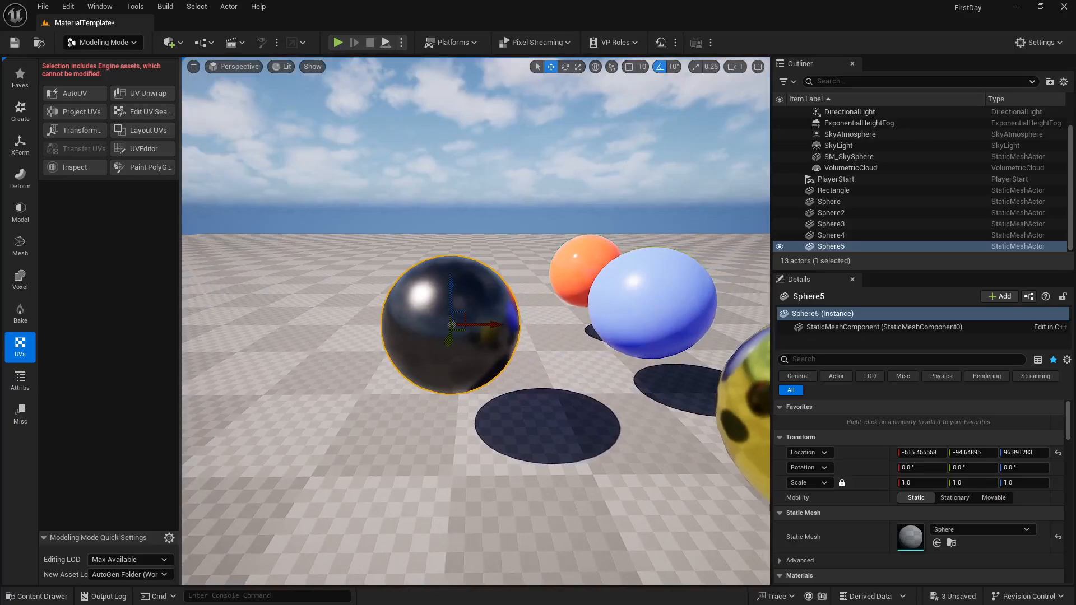
right_click_drag(321, 459, 407, 458)
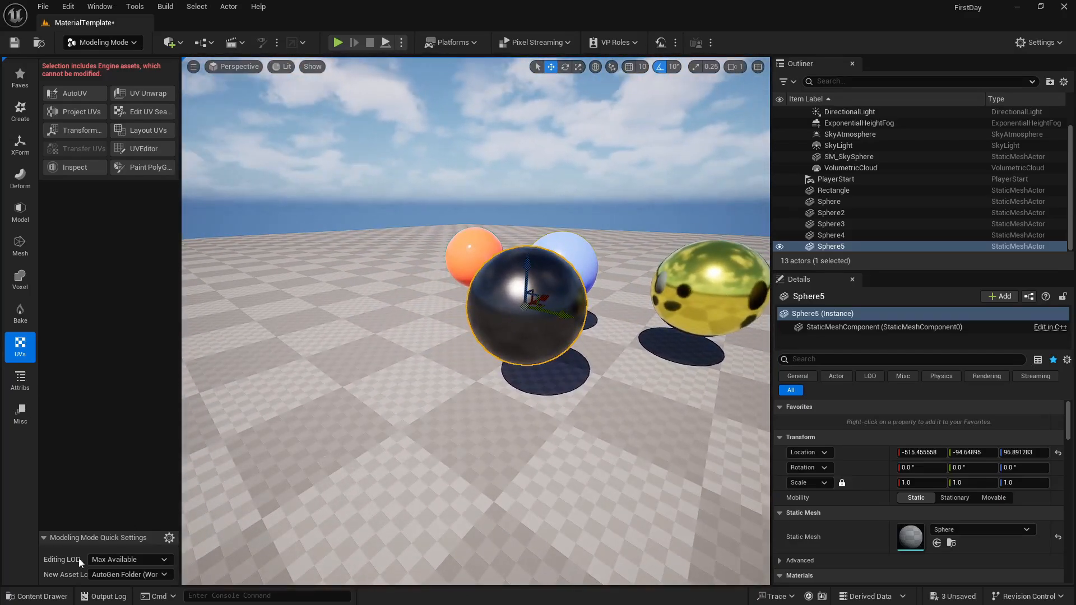
Step: Create a folder named Textures inside MaterialsTemplate and open it
left_click(58, 592)
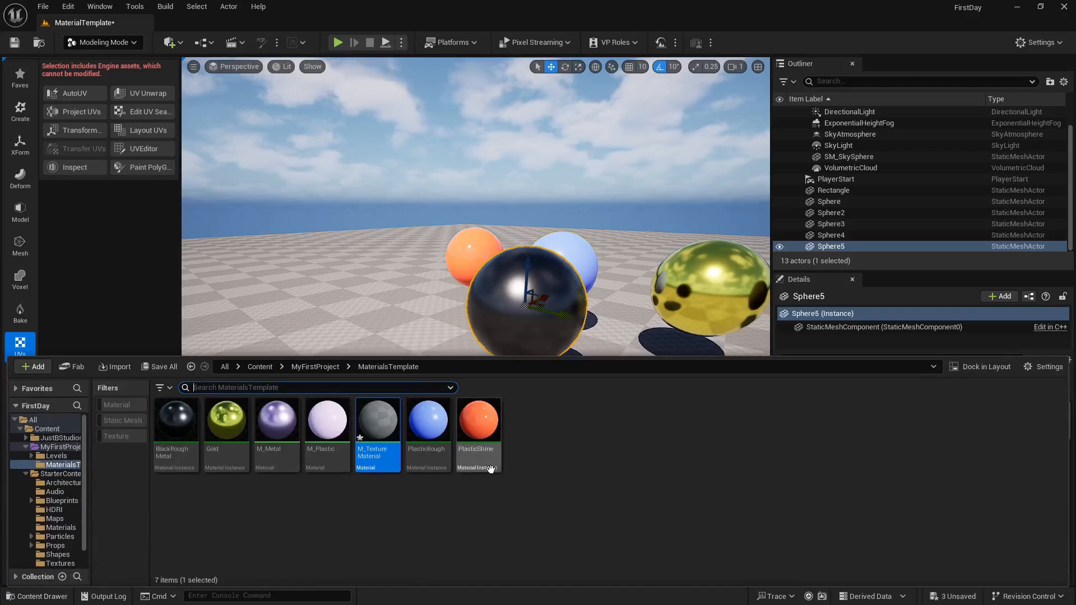
right_click(604, 503)
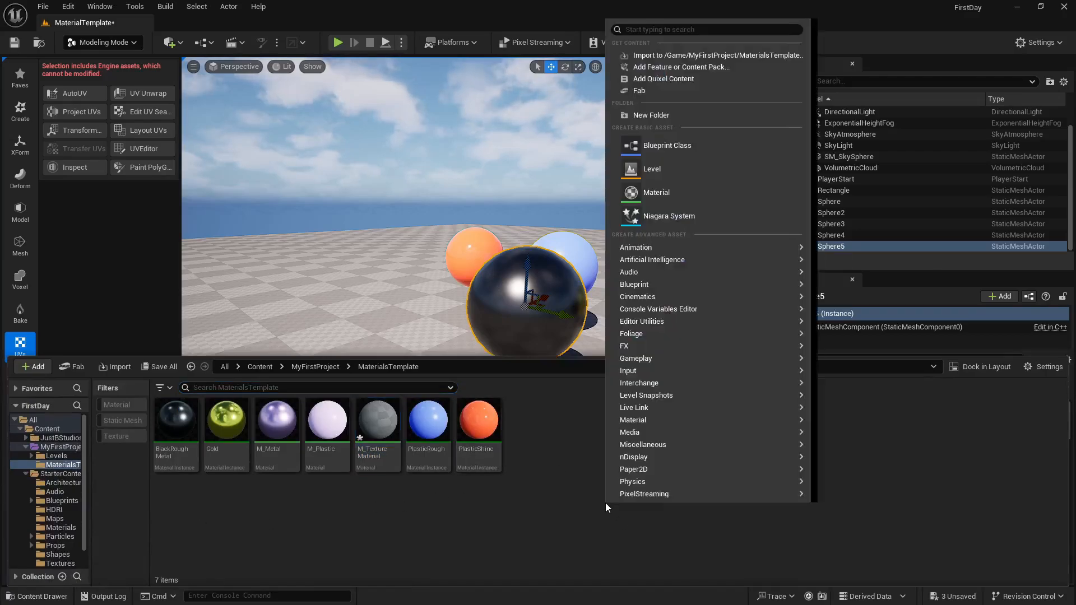
left_click(651, 115)
type("Te")
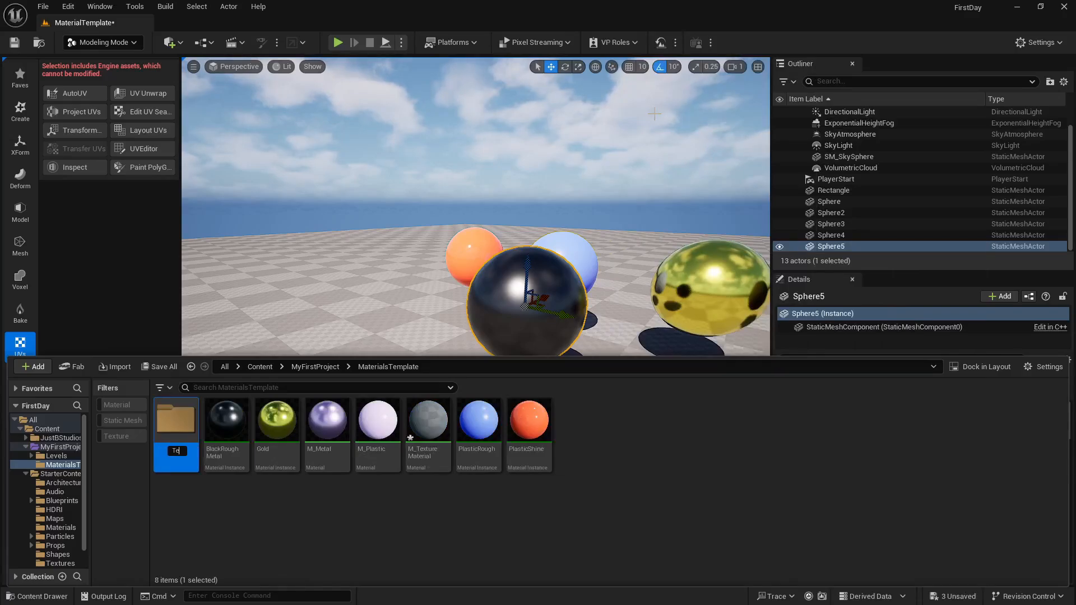
type("xxtures")
key("Return")
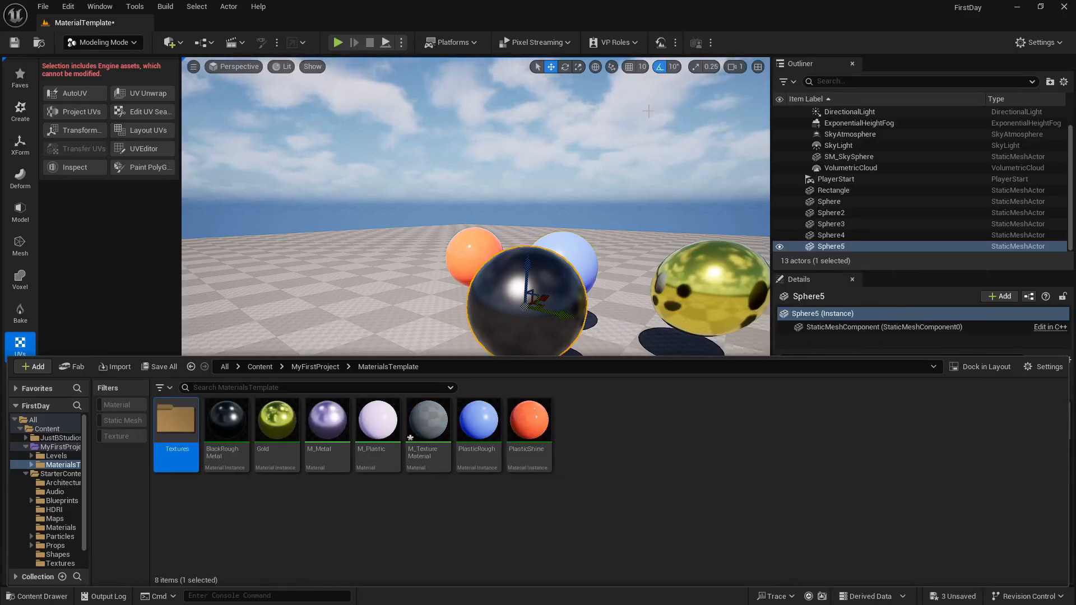
double_click(176, 423)
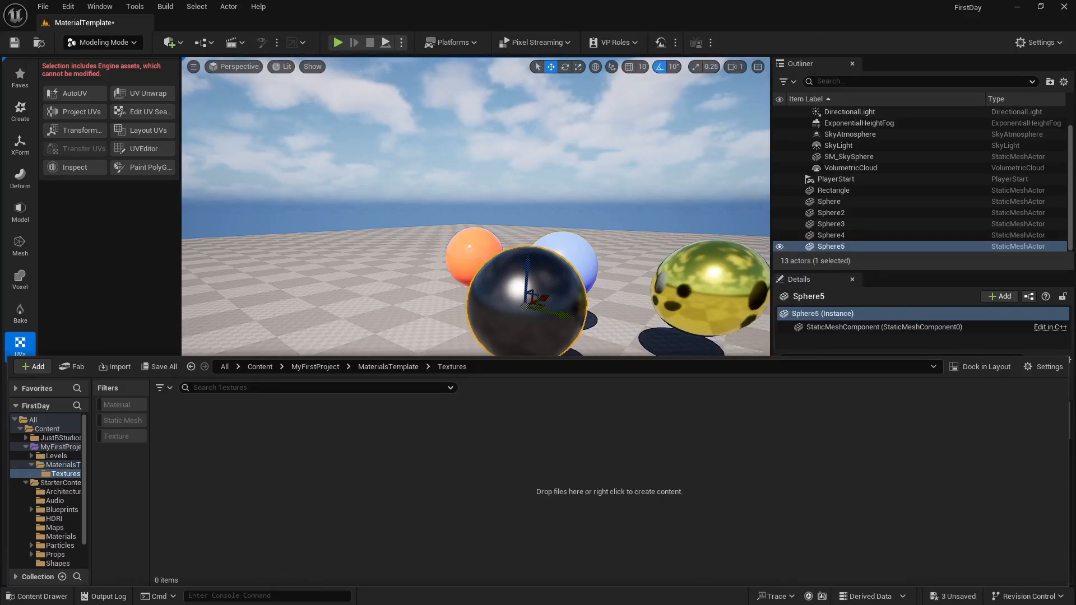
Step: Switch to the web browser and view the sharetextures, ambientCG and Poly Haven texture sites
key("super")
key("super")
key("super")
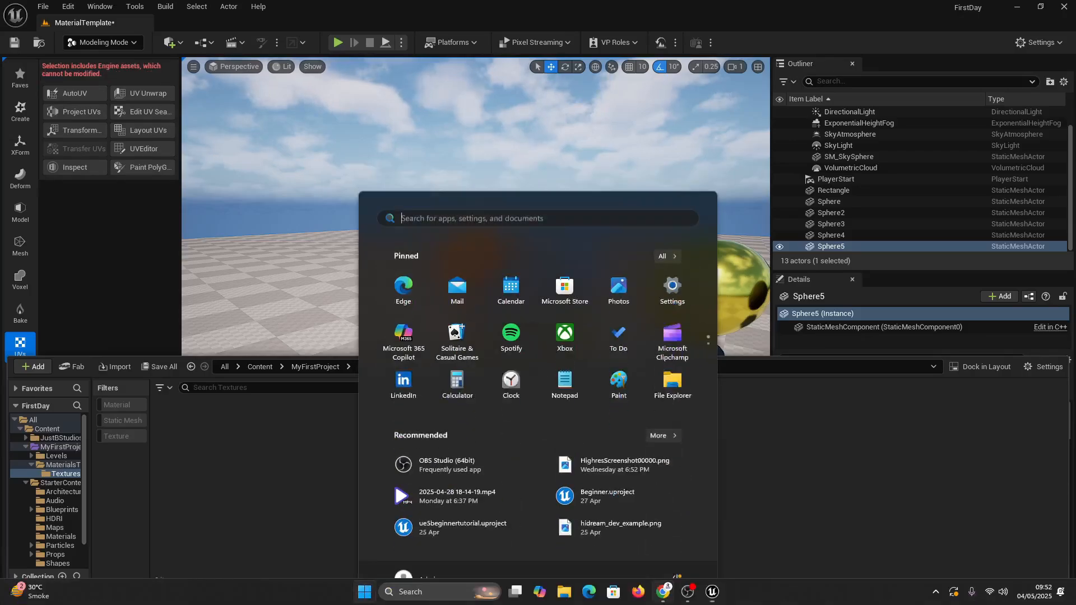
left_click(676, 594)
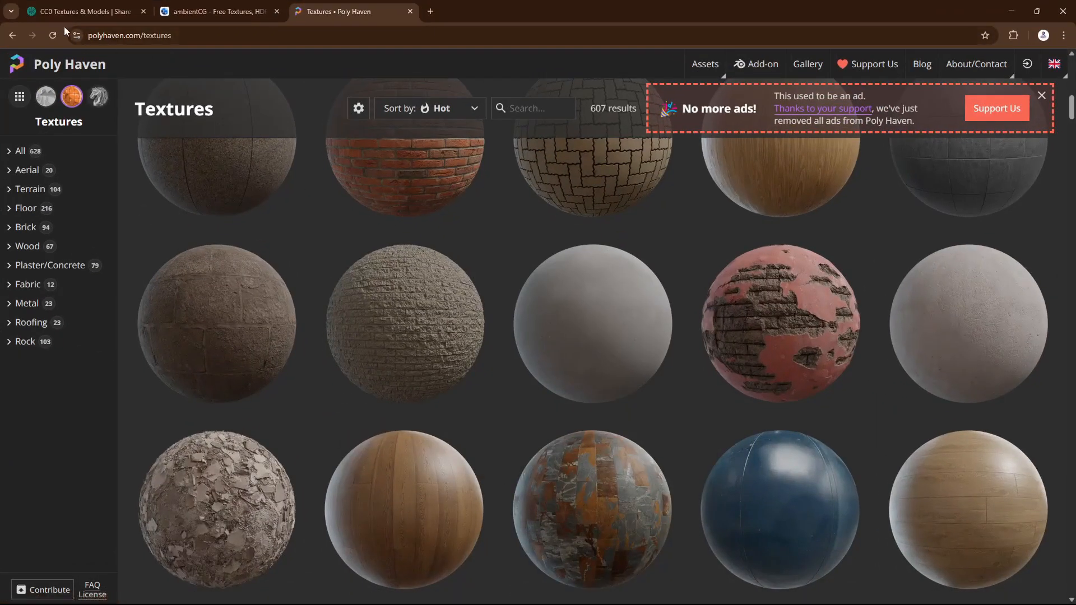
left_click(84, 11)
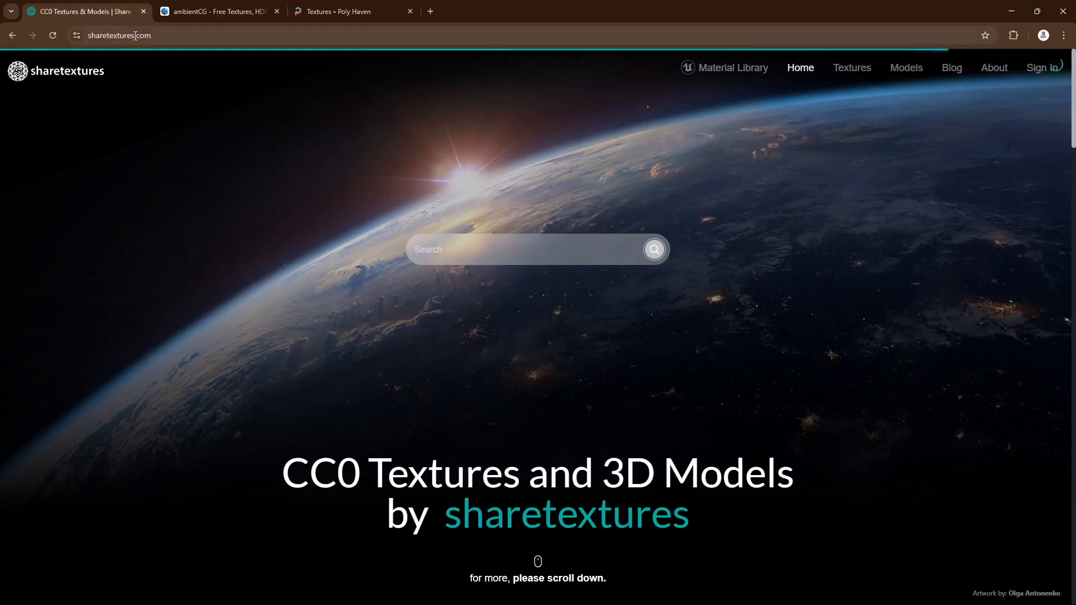
left_click(211, 19)
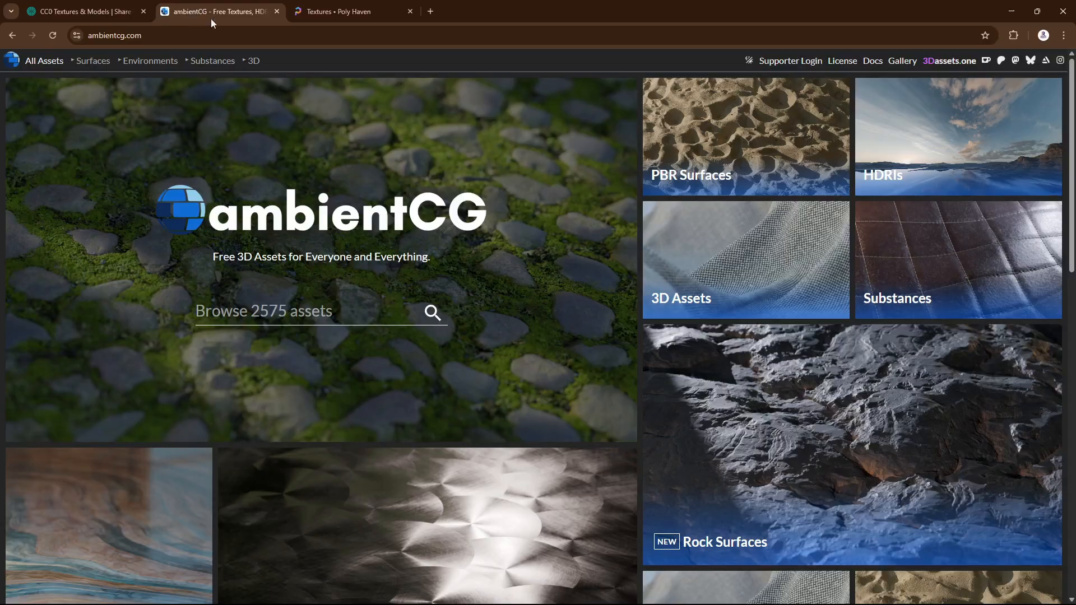
left_click(311, 12)
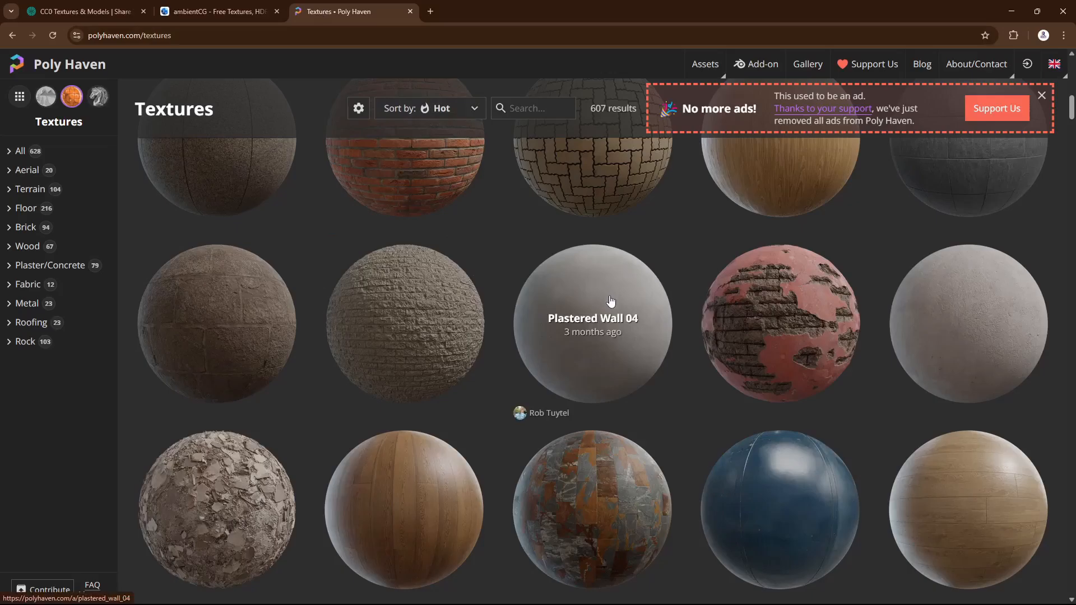
Step: Open Poly Haven's Rebar Reinforced Concrete texture and choose ZIP as its download format
scroll(773, 333, "up", 1)
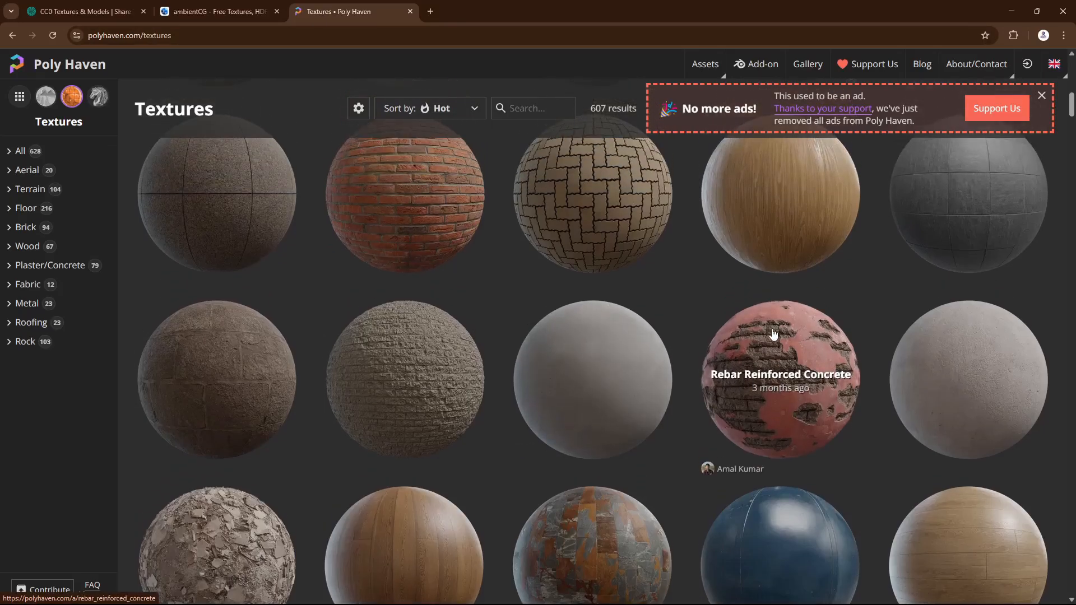
scroll(773, 335, "up", 1)
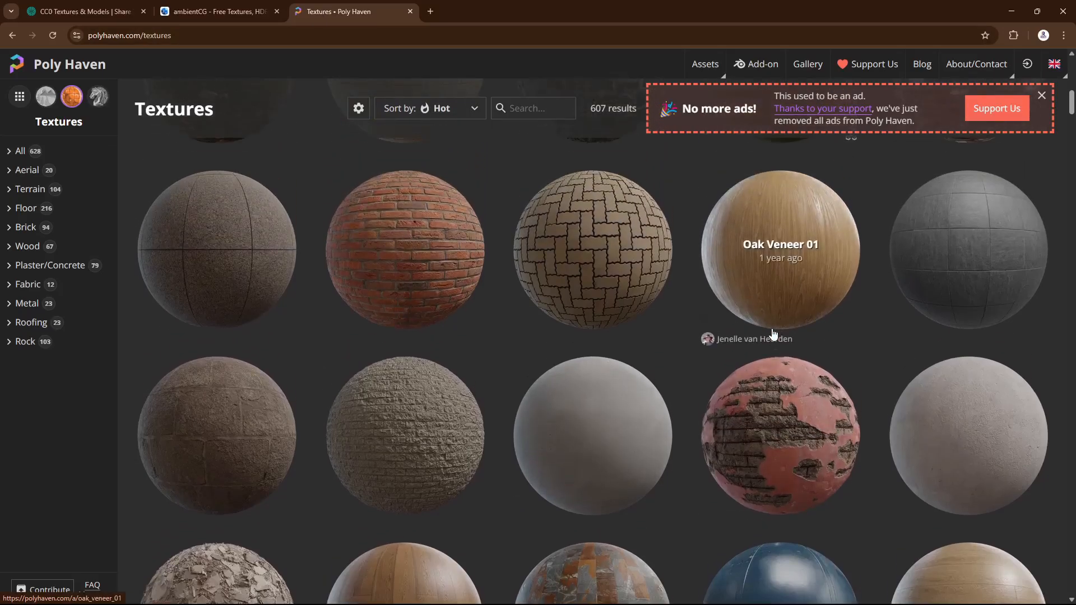
scroll(770, 358, "down", 1)
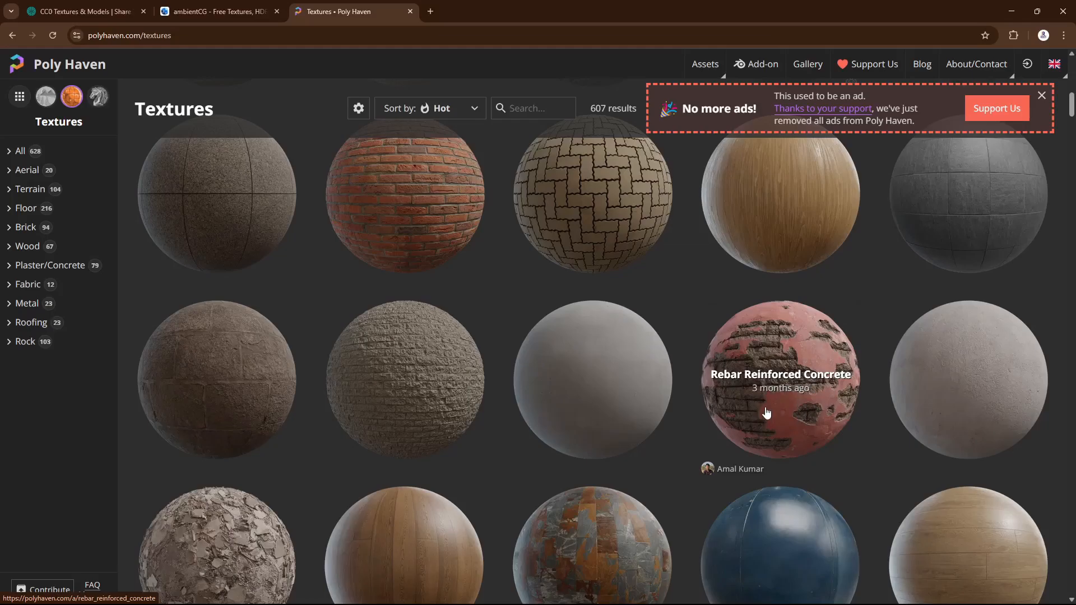
left_click(774, 386)
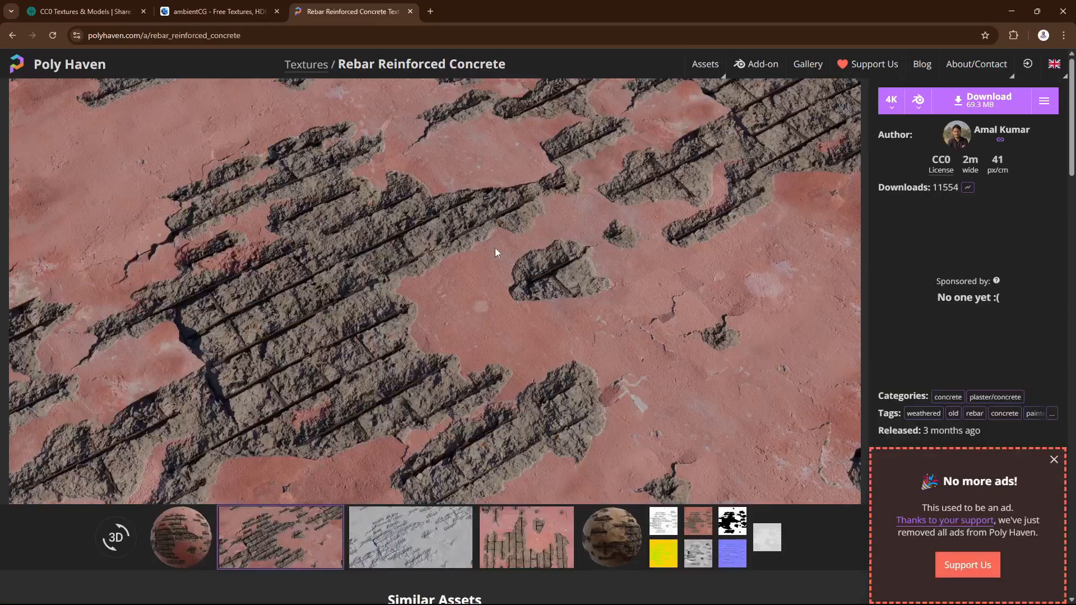
left_click(923, 108)
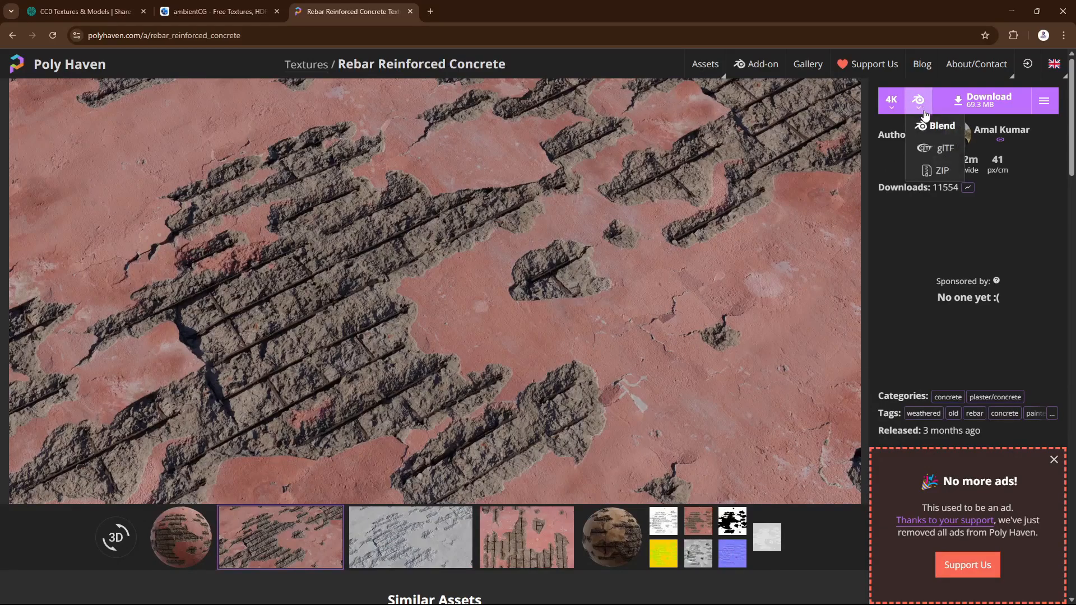
left_click(939, 170)
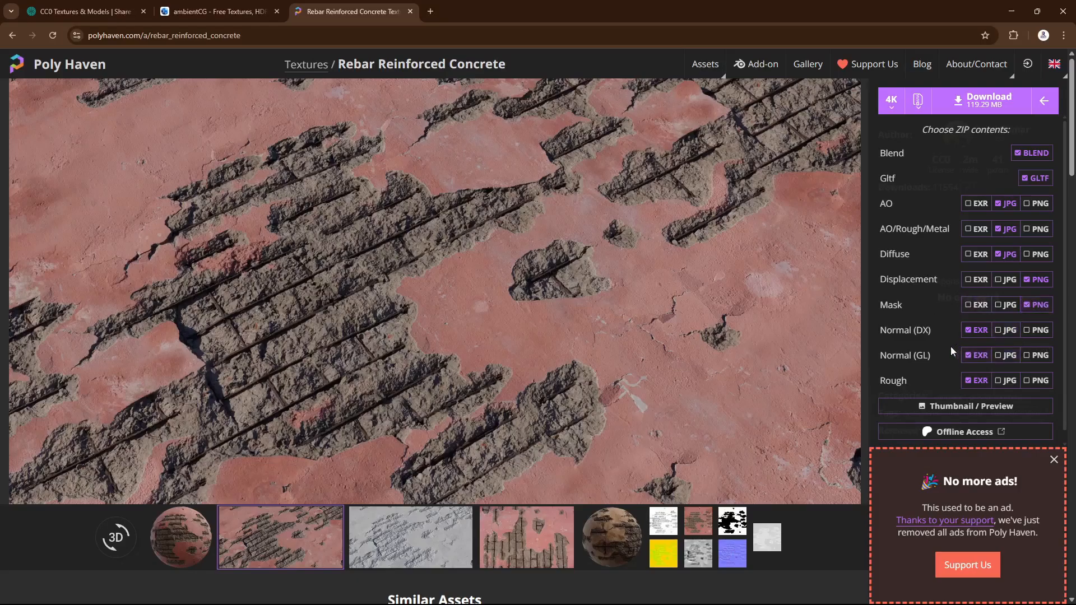
Step: Switch the Normal (DX), Normal (GL) and Rough maps from EXR to JPG in the ZIP contents
scroll(965, 346, "down", 1)
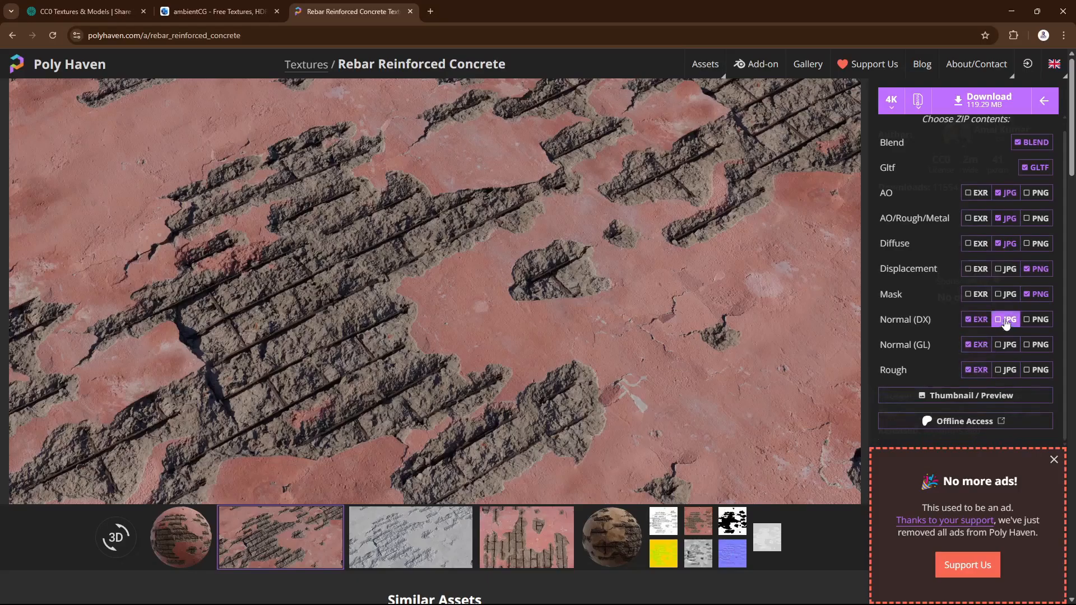
left_click(1006, 322)
left_click(1003, 370)
left_click(976, 369)
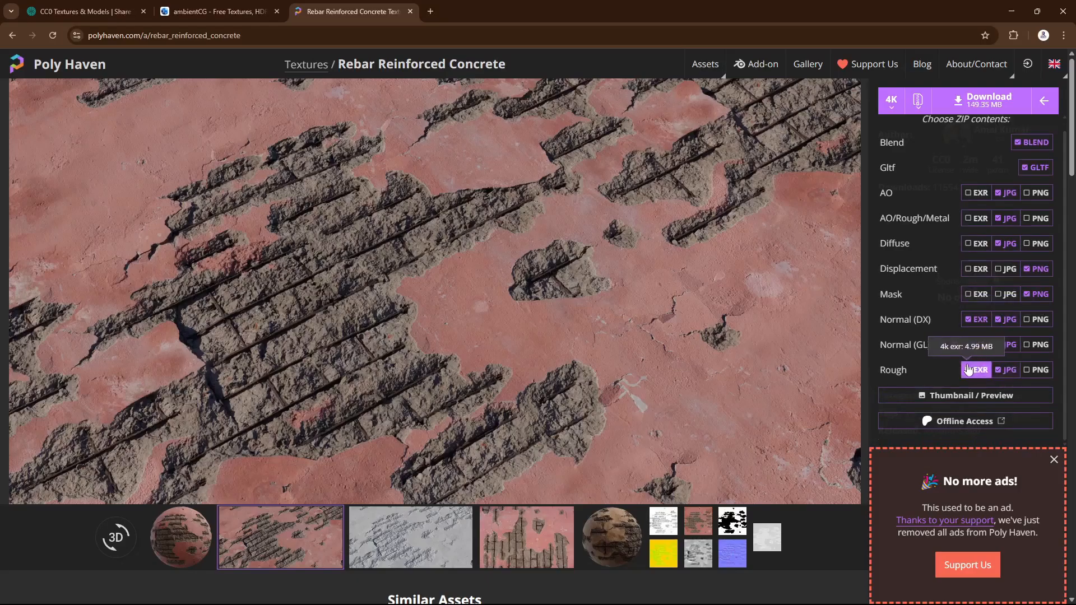
left_click(976, 344)
left_click(977, 319)
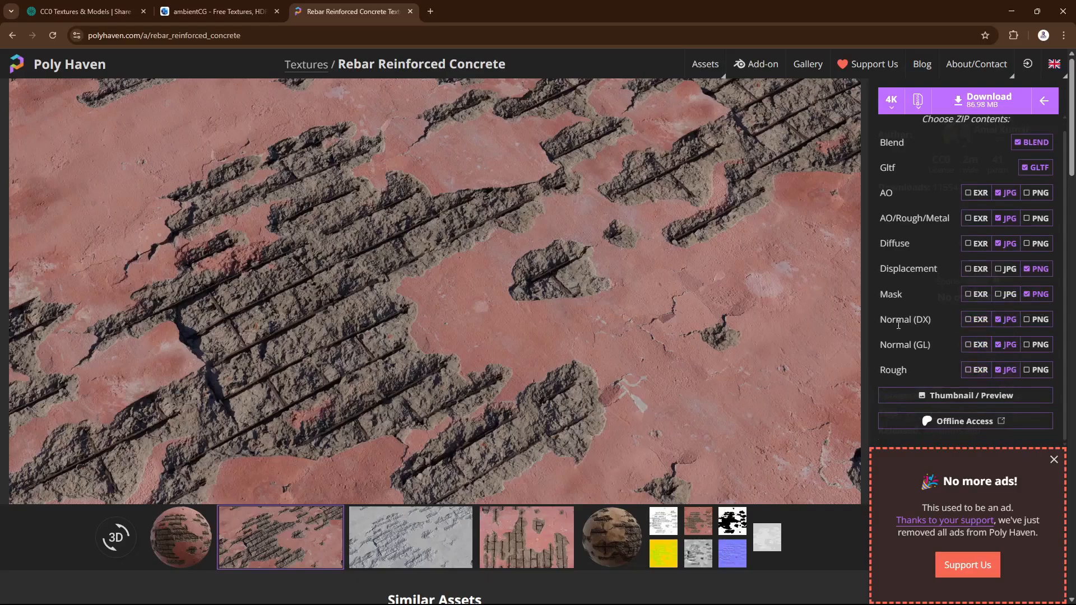
Step: Download the 4K Rebar Reinforced Concrete ZIP, dismiss the support pop-up and check the download progress
scroll(921, 312, "down", 3)
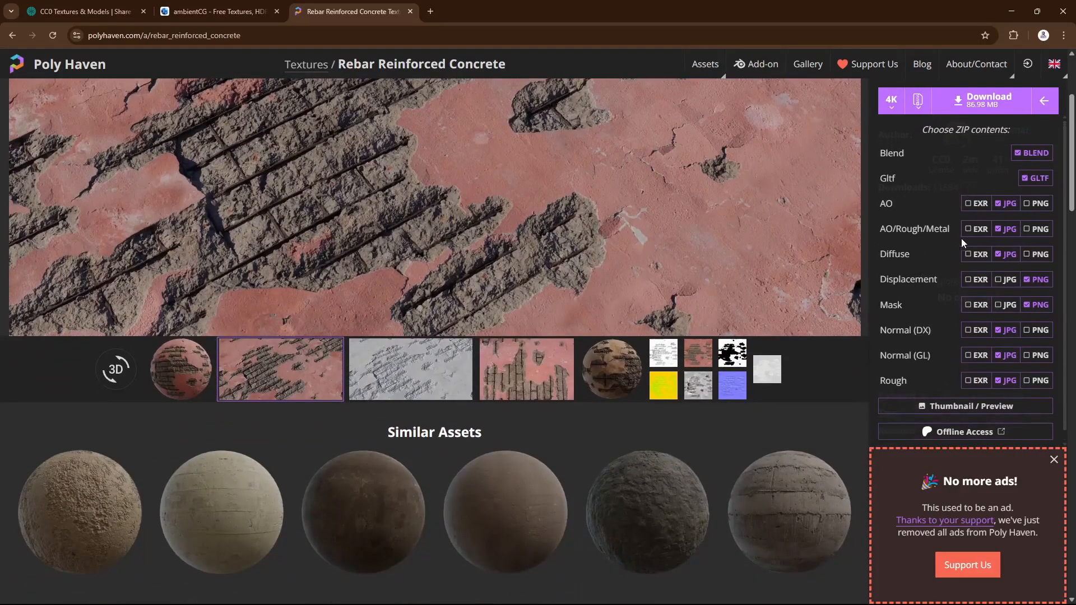
scroll(723, 252, "up", 3)
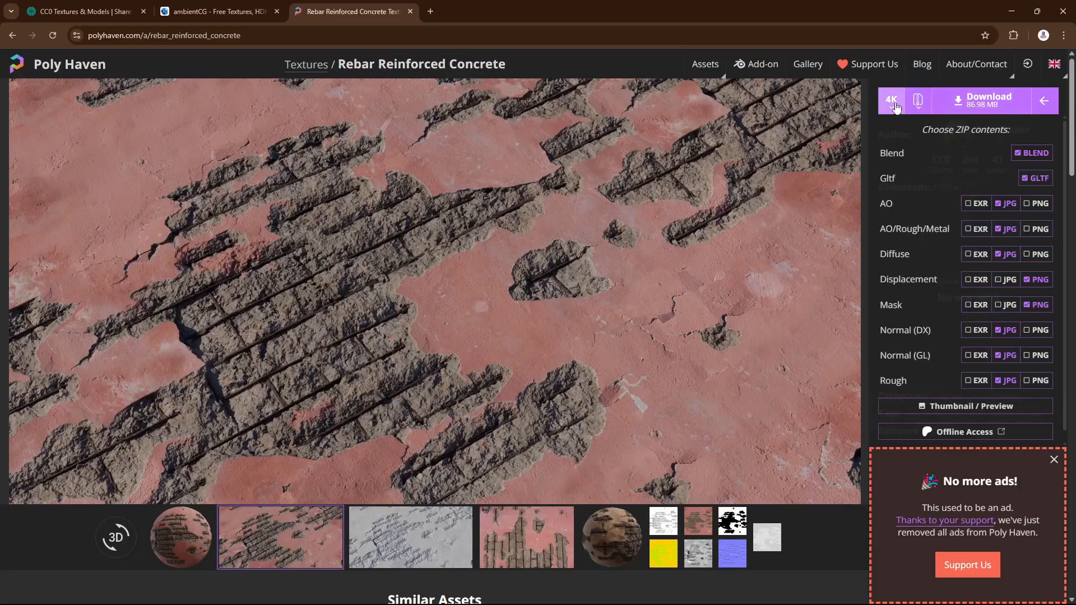
left_click(986, 107)
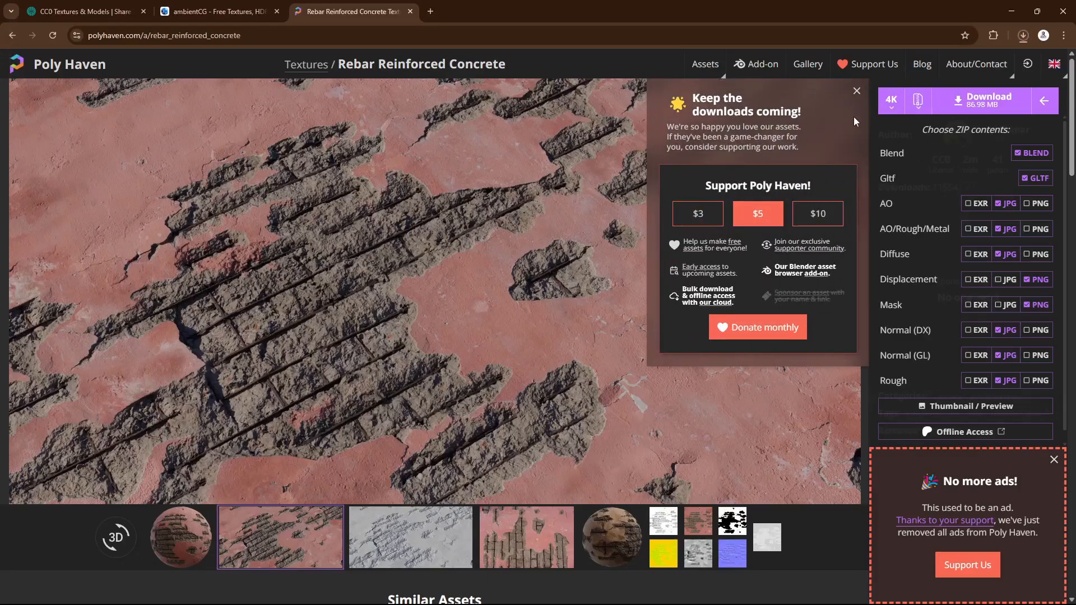
left_click(857, 92)
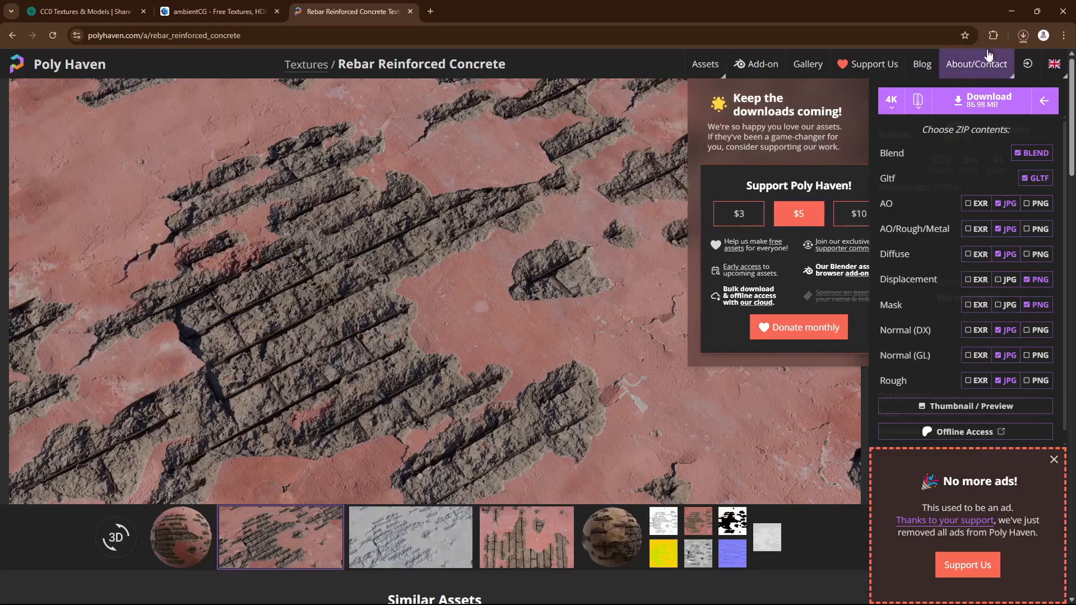
left_click(1015, 36)
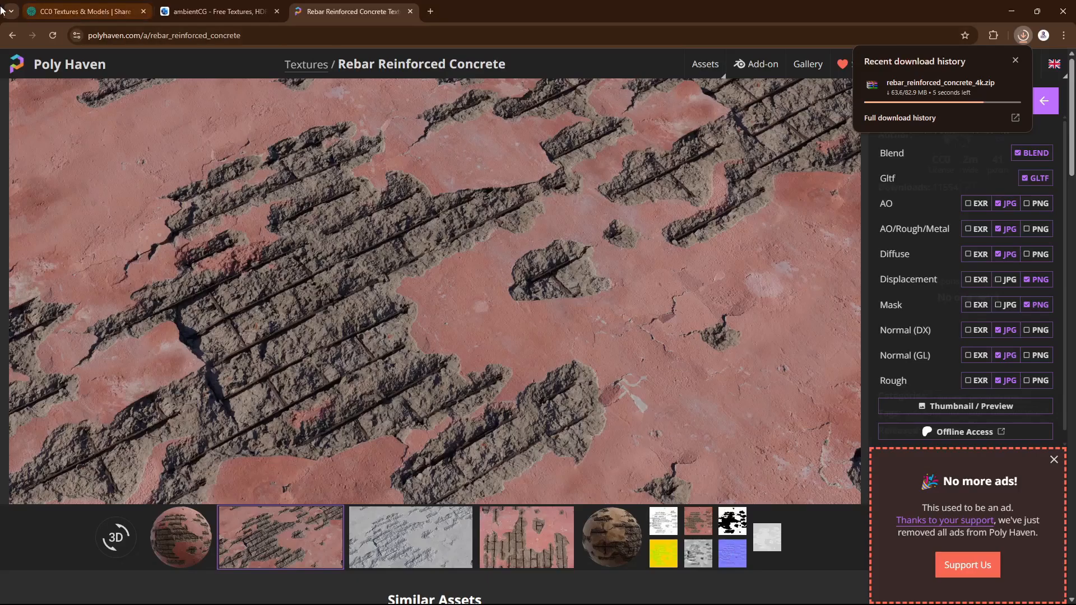
Step: Return to the Poly Haven texture listing and look at the Worn Tile Floor texture page
left_click(12, 35)
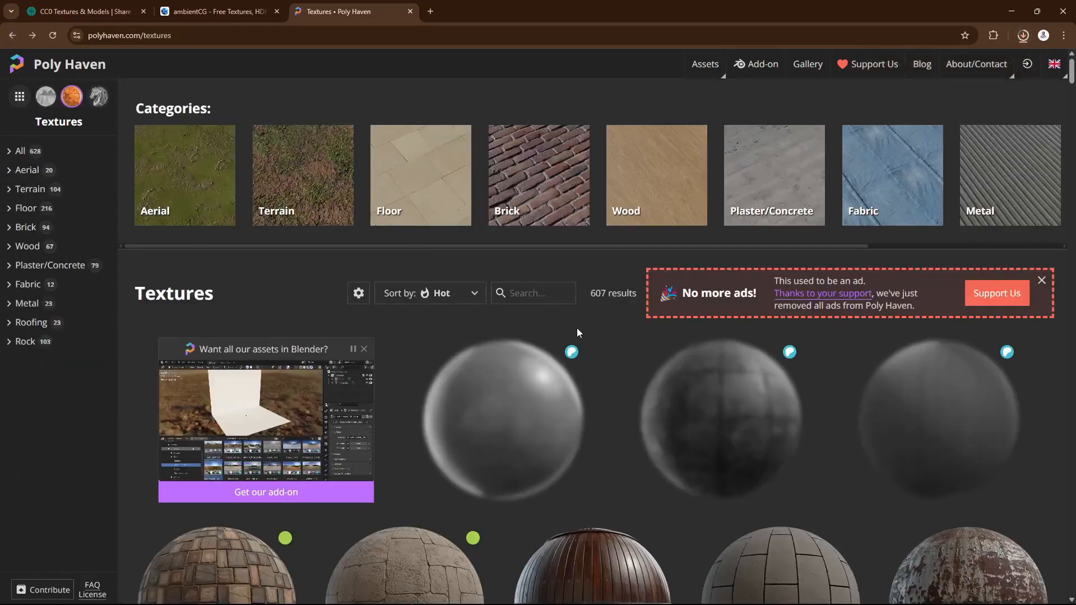
scroll(540, 287, "down", 3)
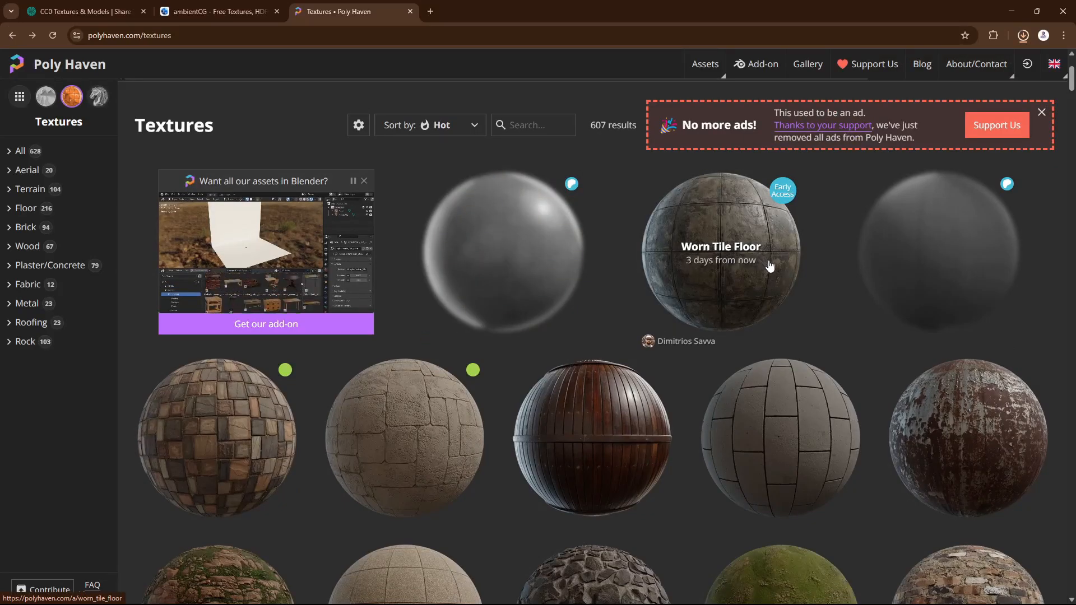
left_click(712, 242)
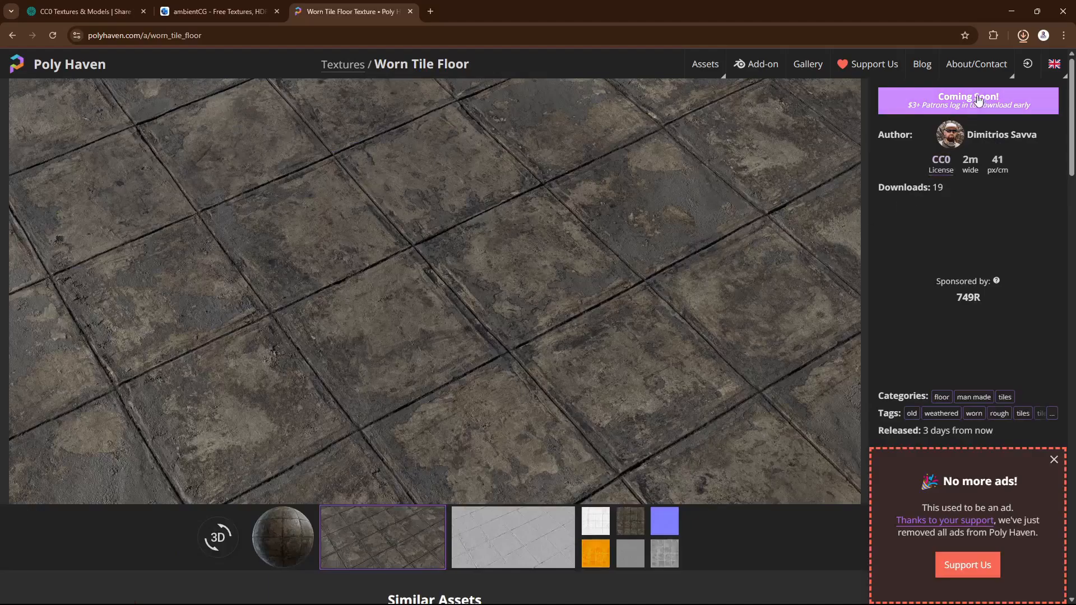
left_click(12, 36)
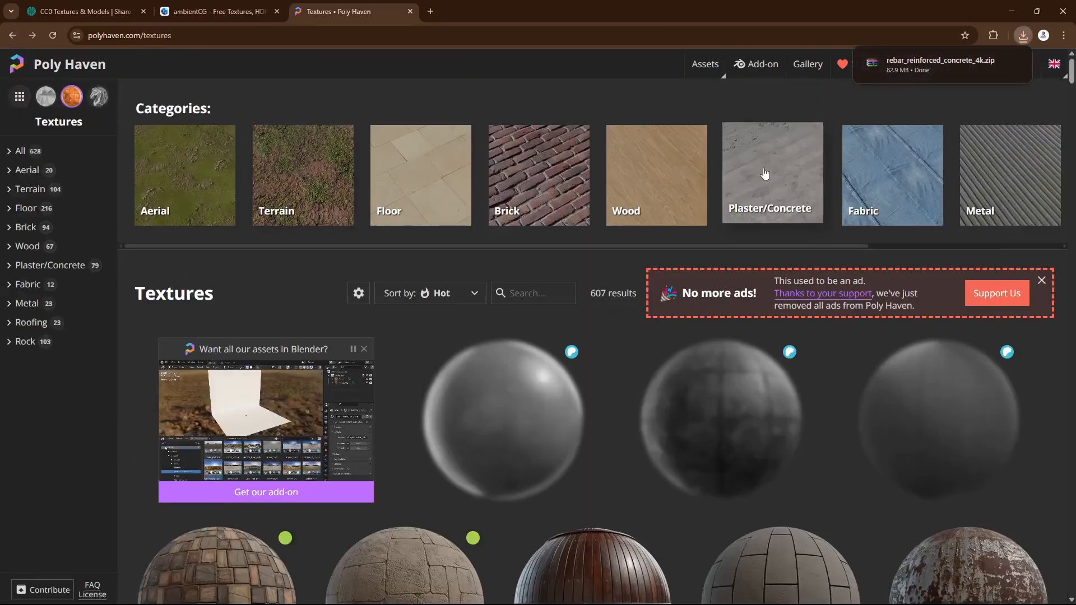
Step: Browse the Floor texture category for a suitable tile texture
left_click(380, 166)
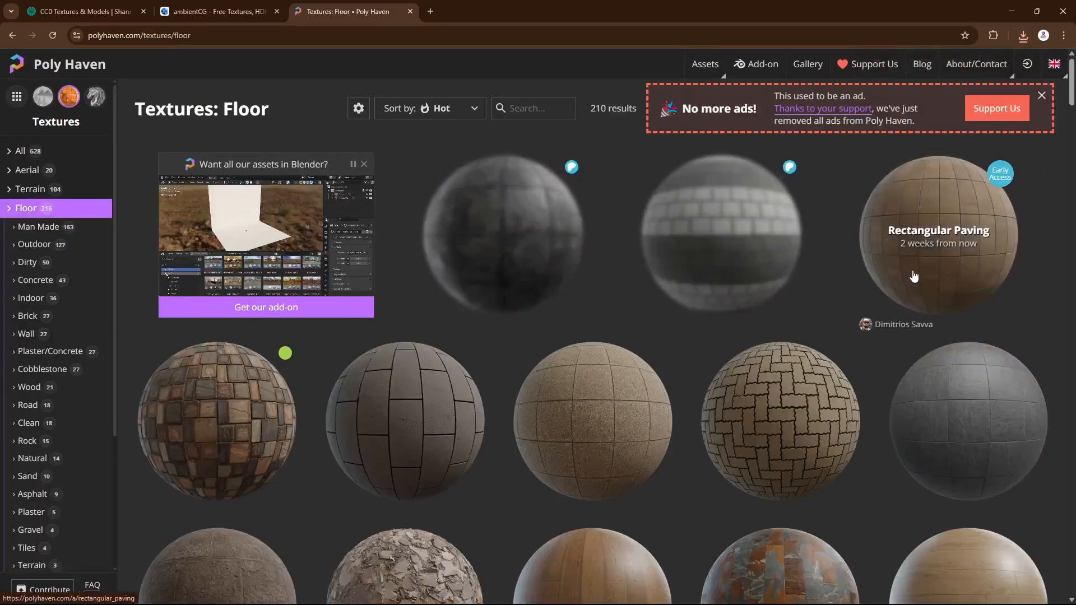
scroll(913, 277, "down", 2)
scroll(945, 316, "down", 2)
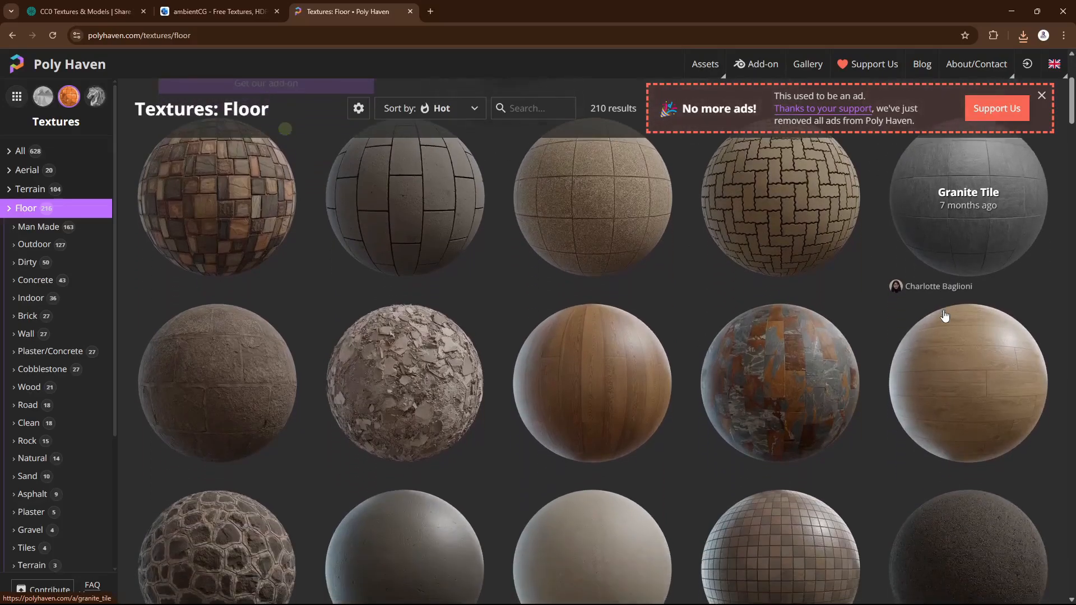
scroll(945, 316, "down", 2)
scroll(945, 316, "down", 4)
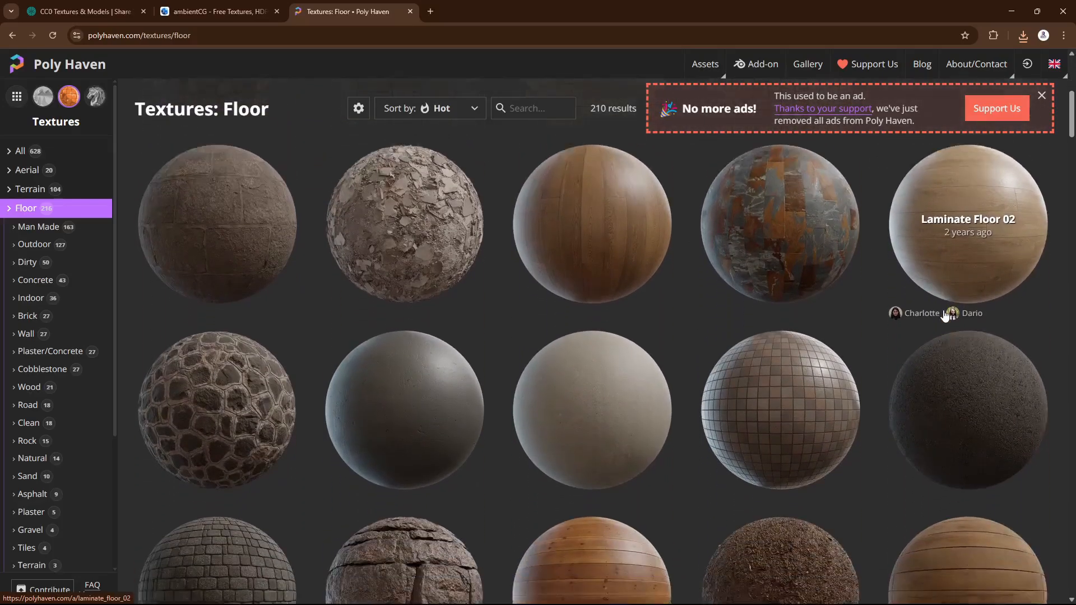
scroll(945, 316, "down", 2)
scroll(945, 316, "down", 6)
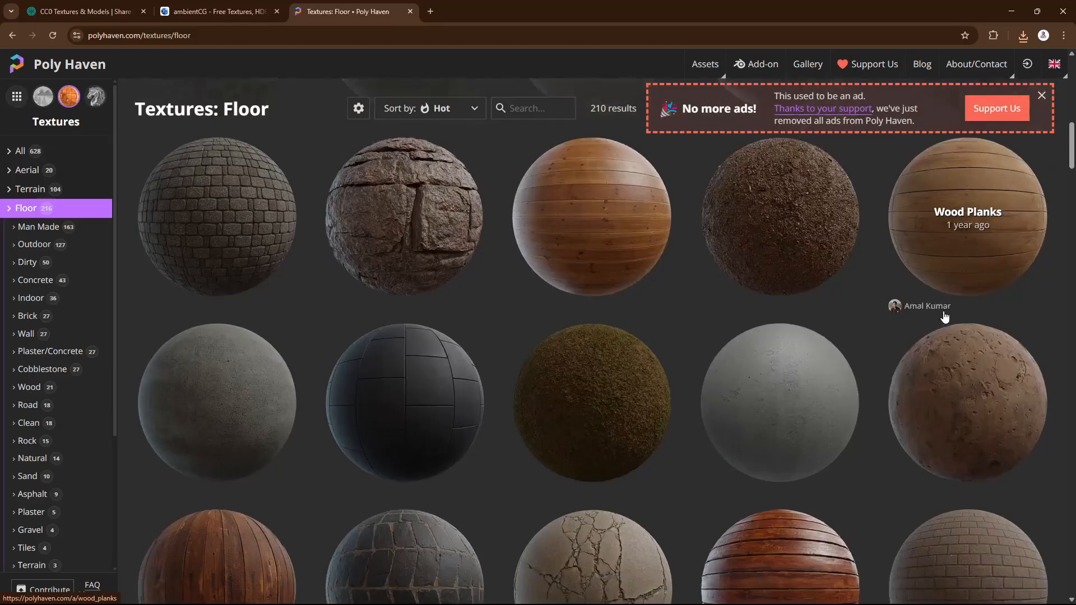
scroll(944, 316, "down", 10)
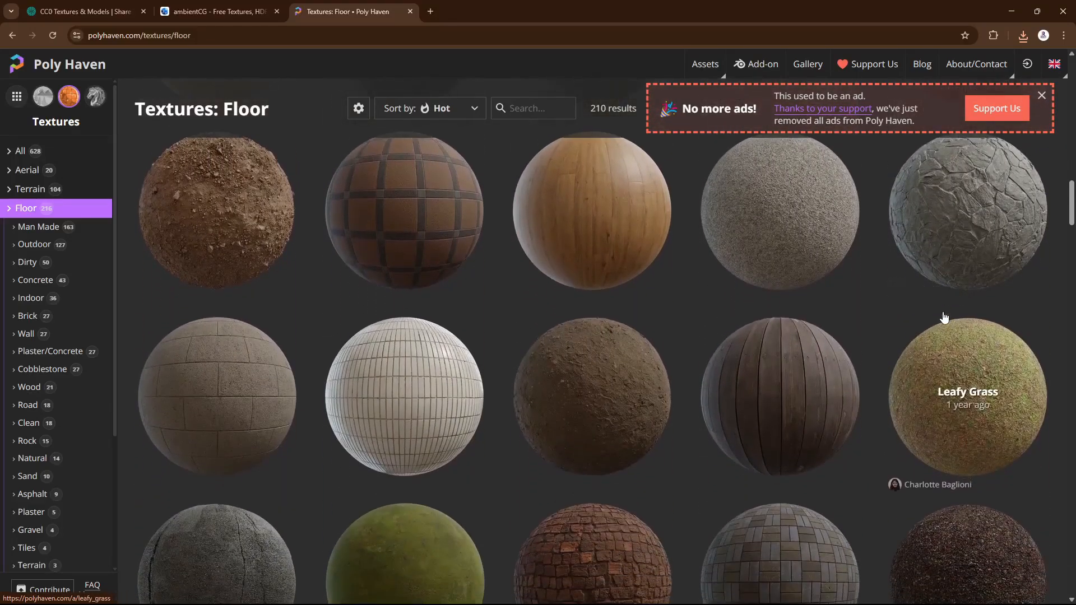
scroll(941, 317, "down", 3)
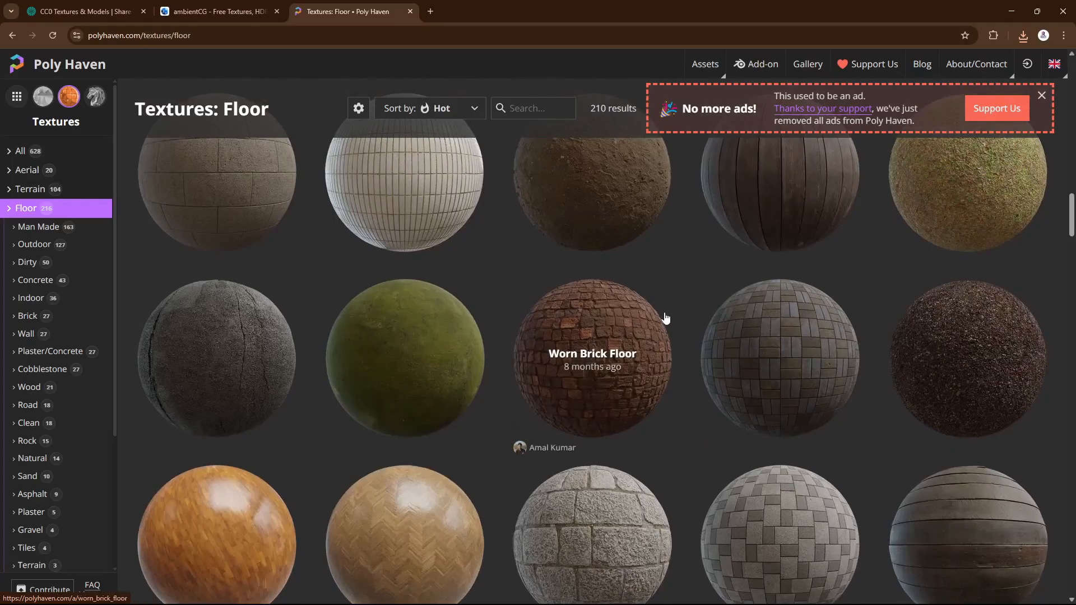
scroll(644, 319, "down", 7)
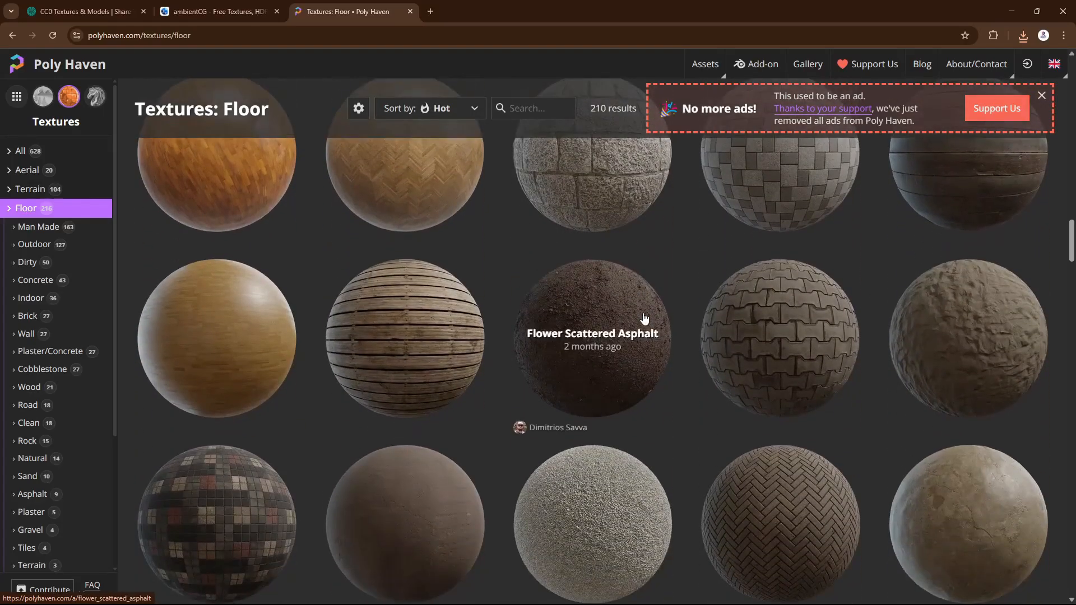
scroll(643, 318, "down", 2)
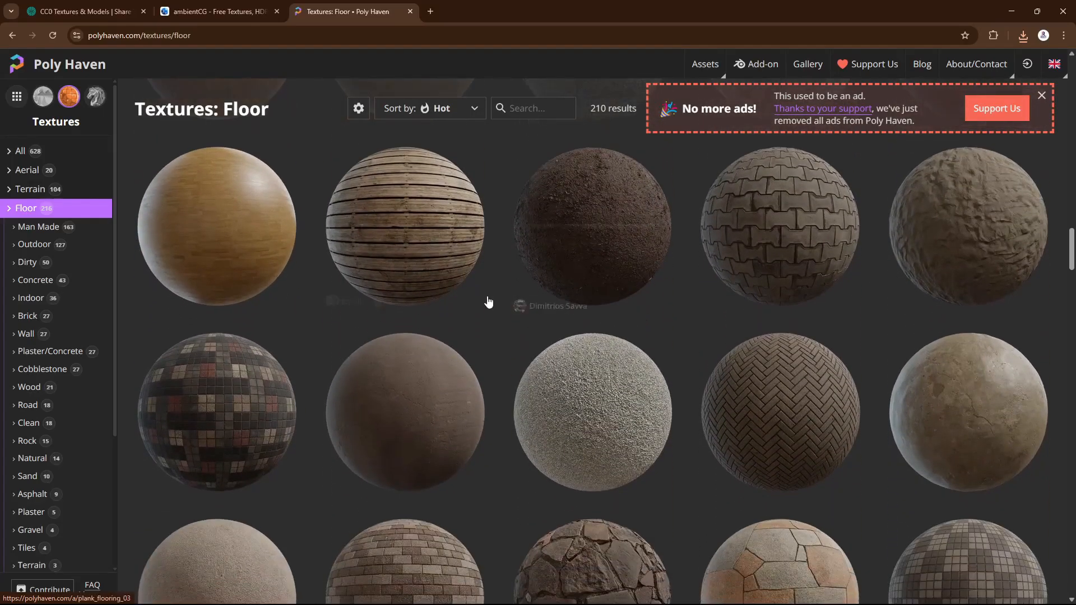
scroll(487, 302, "down", 9)
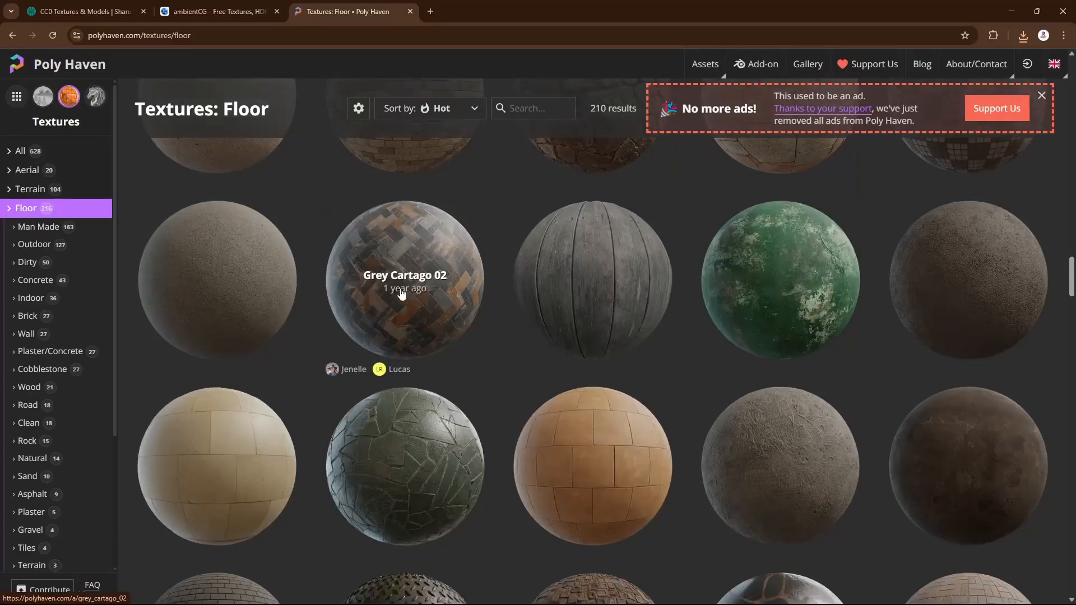
scroll(399, 277, "down", 15)
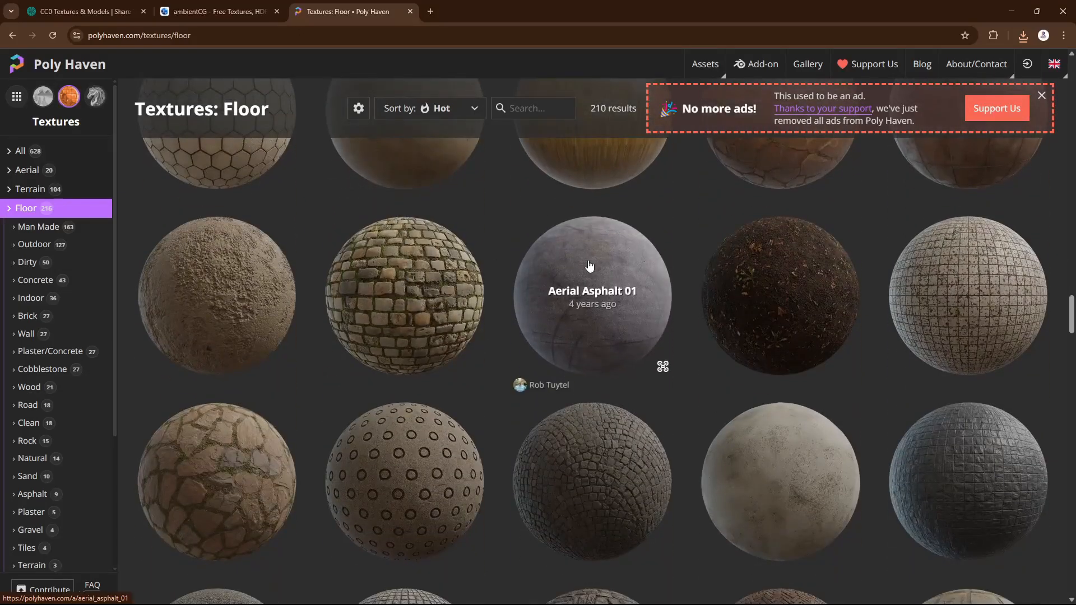
scroll(588, 266, "down", 10)
scroll(588, 266, "down", 8)
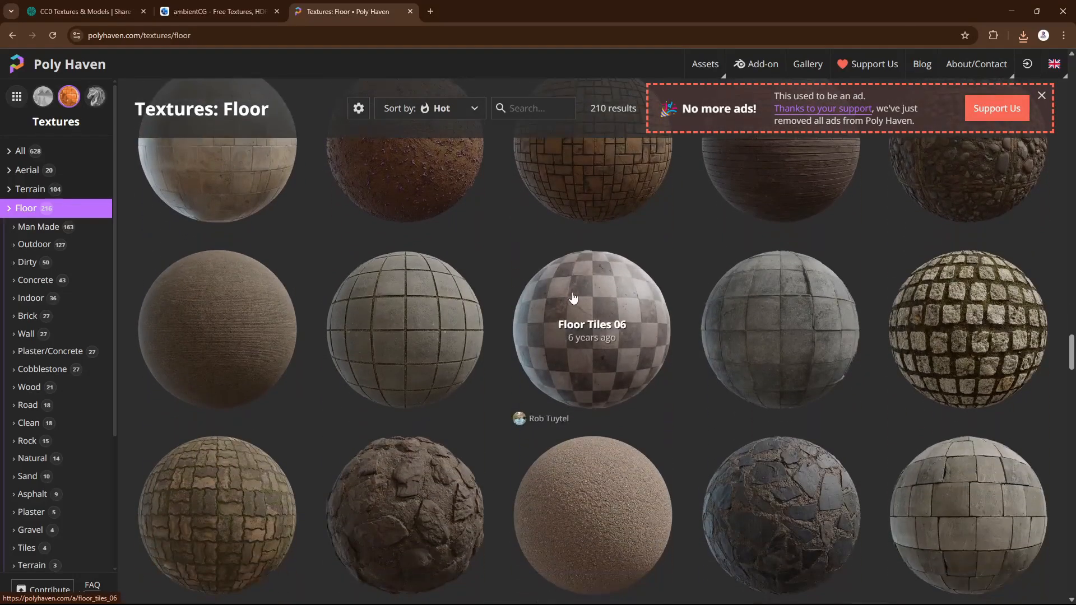
Step: Open the Floor Tiles 06 texture and download its 4K ZIP after displaying the ZIP contents
left_click(573, 298)
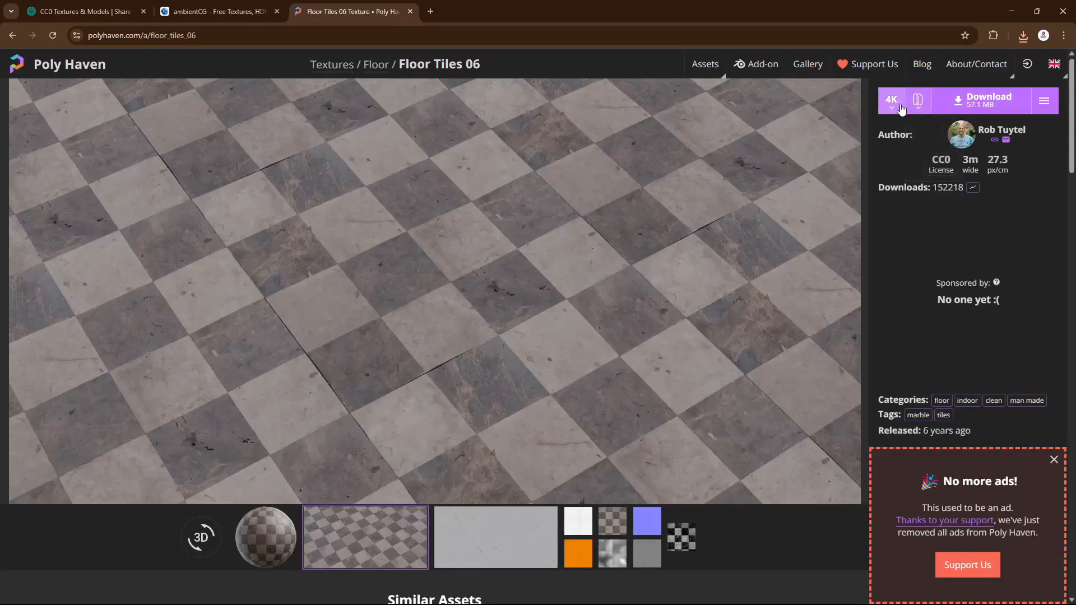
left_click(1052, 105)
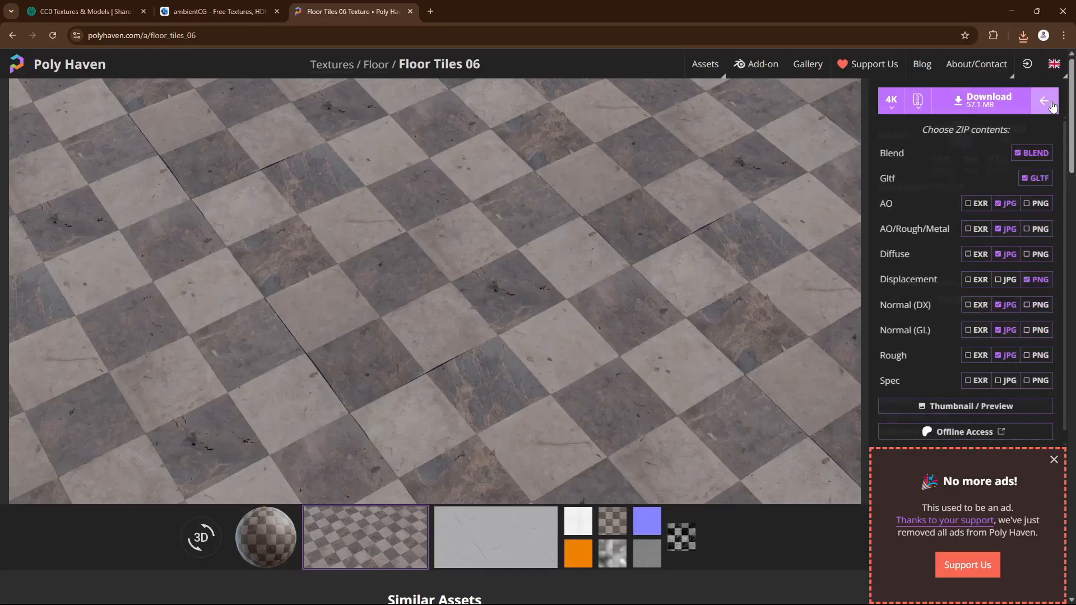
left_click(980, 108)
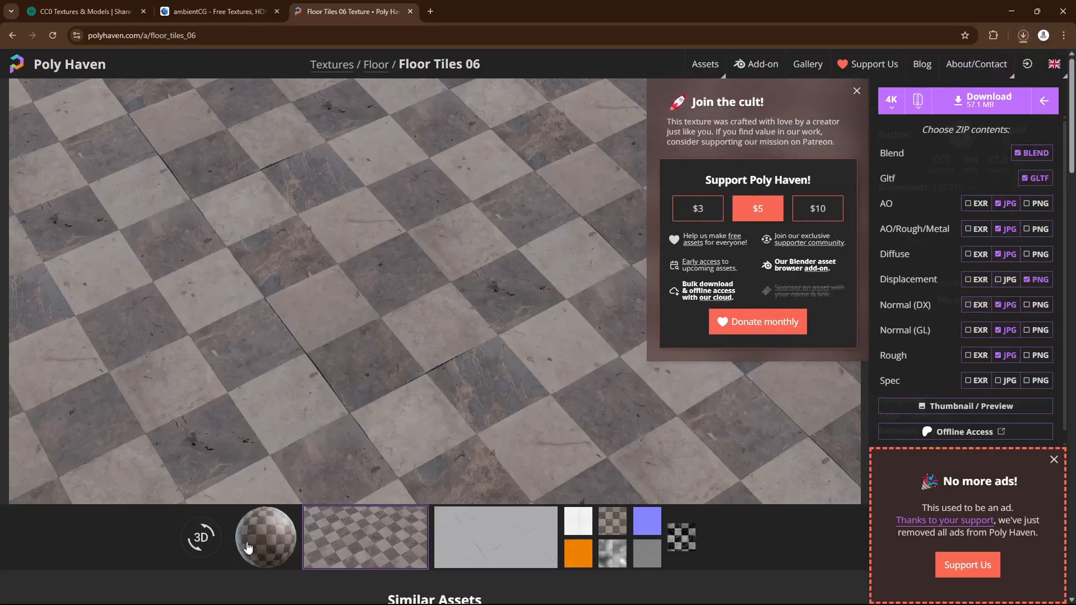
Step: Preview Floor Tiles 06 on the sphere render and in the 3D viewer, dismissing the support pop-up
left_click(265, 537)
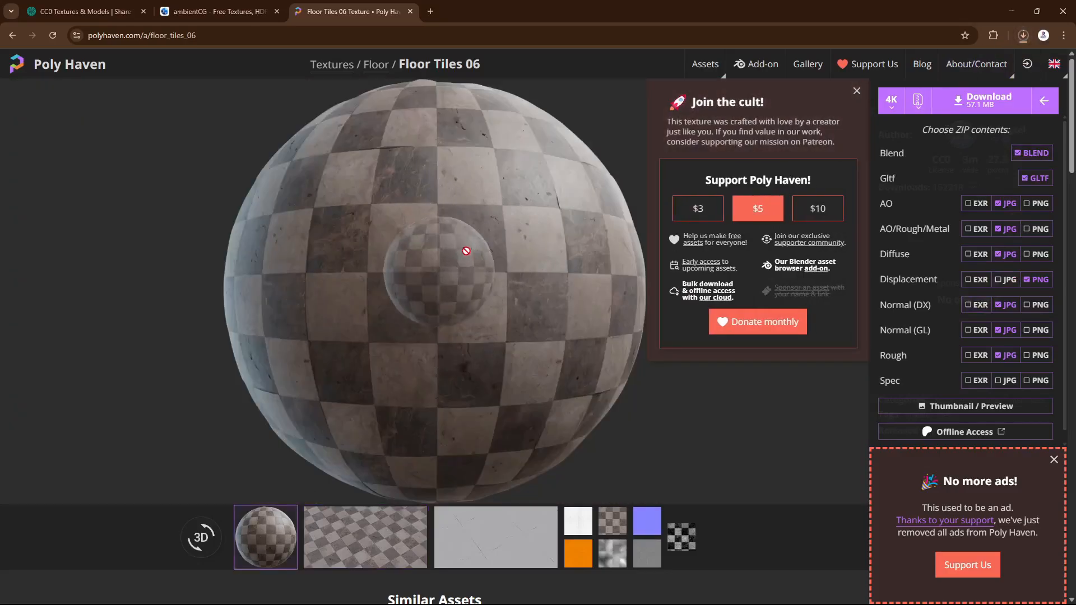
left_click(201, 537)
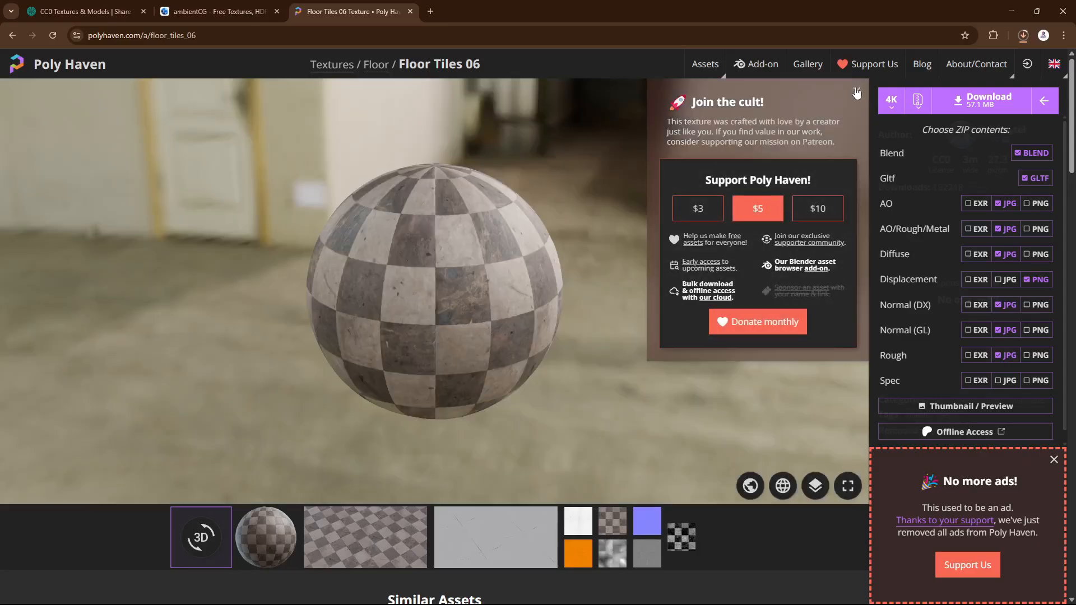
left_click(857, 92)
left_click_drag(407, 274, 438, 288)
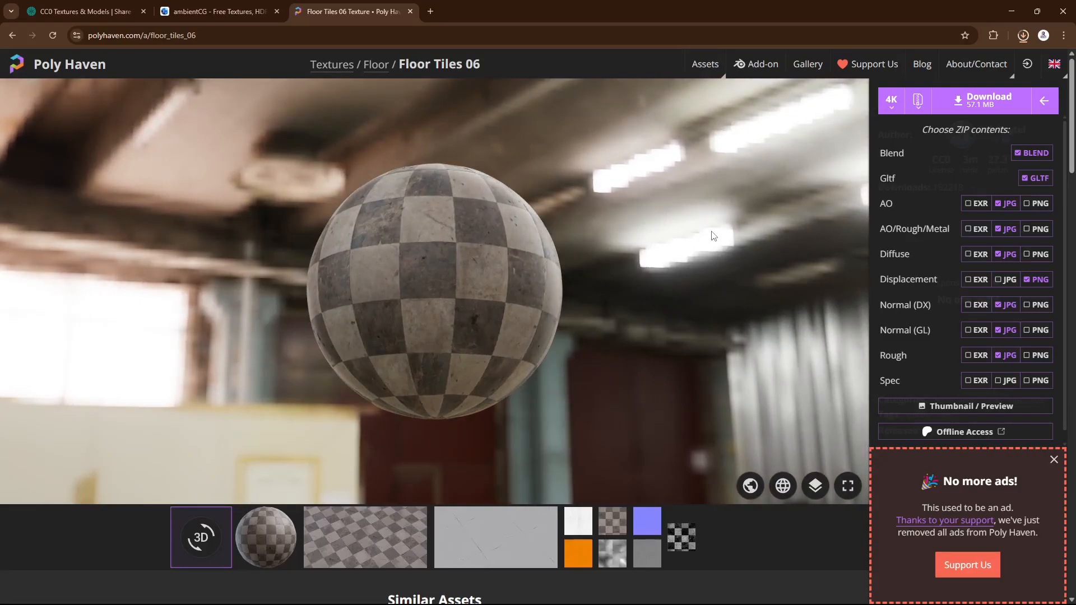
Step: Show floor_tiles_06_4k.zip in its download folder, extract it there and open the extracted textures folder
left_click(988, 100)
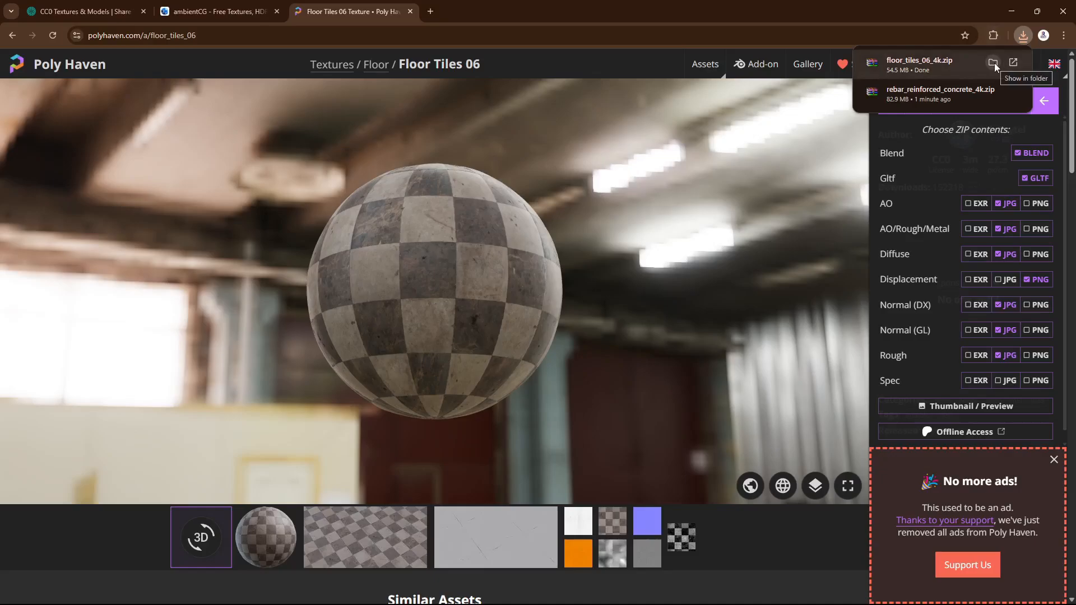
left_click(993, 63)
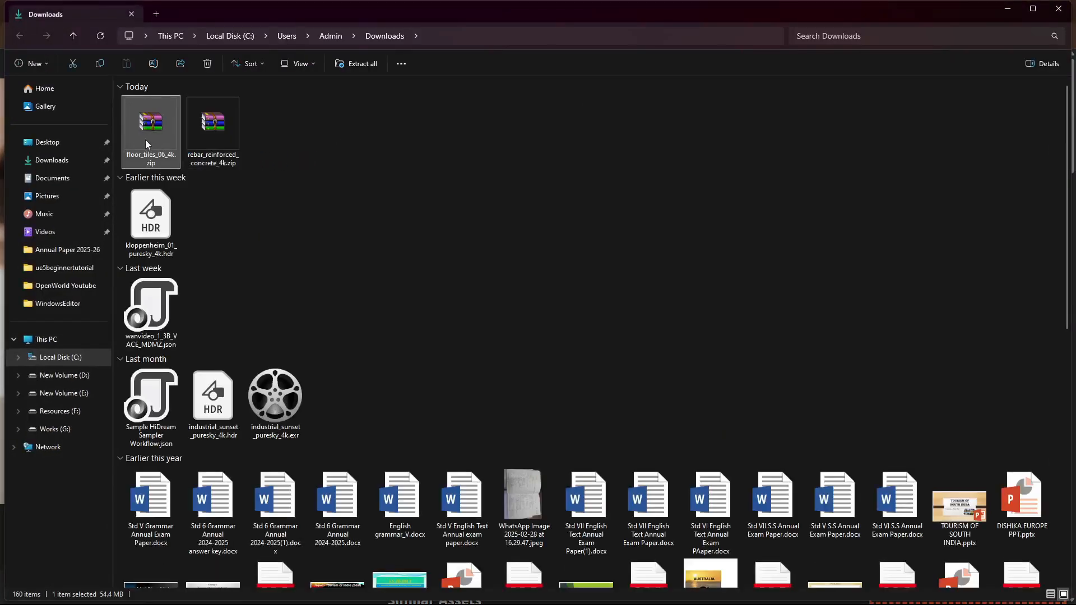
right_click(136, 133)
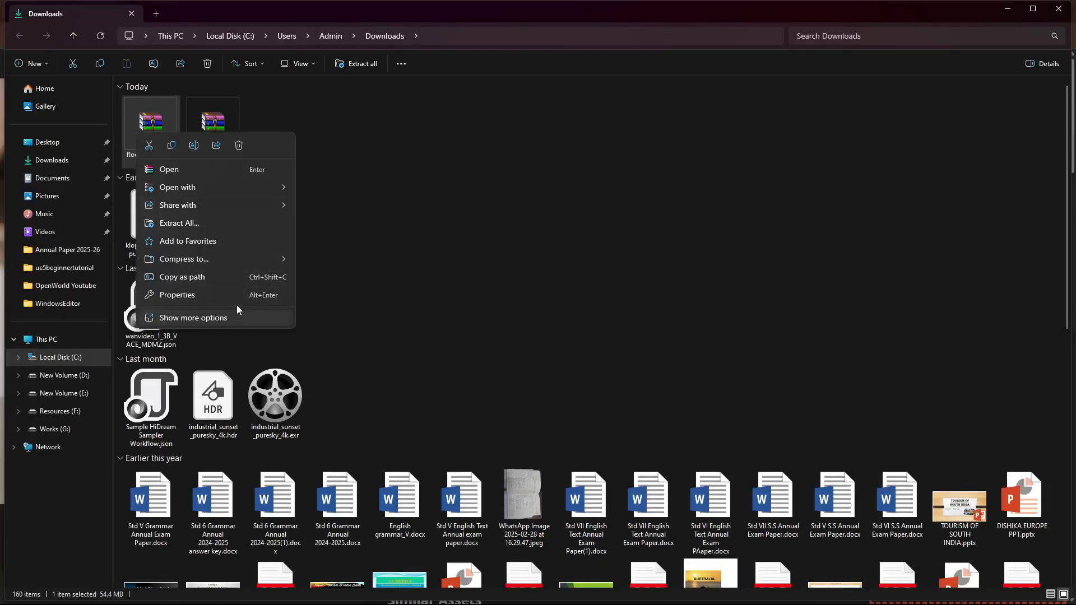
left_click(224, 223)
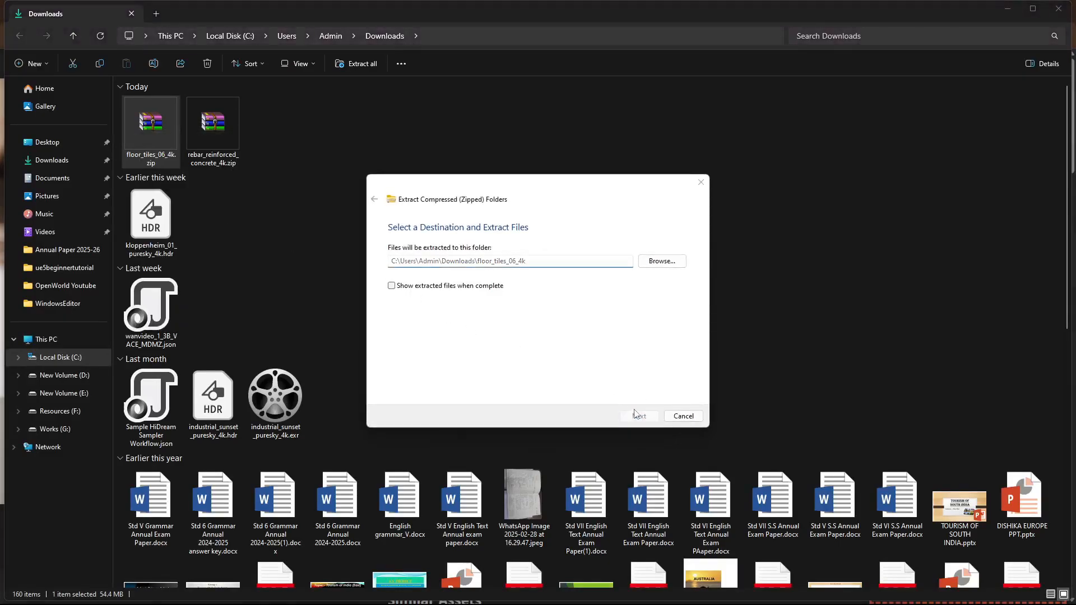
left_click(639, 416)
double_click(249, 134)
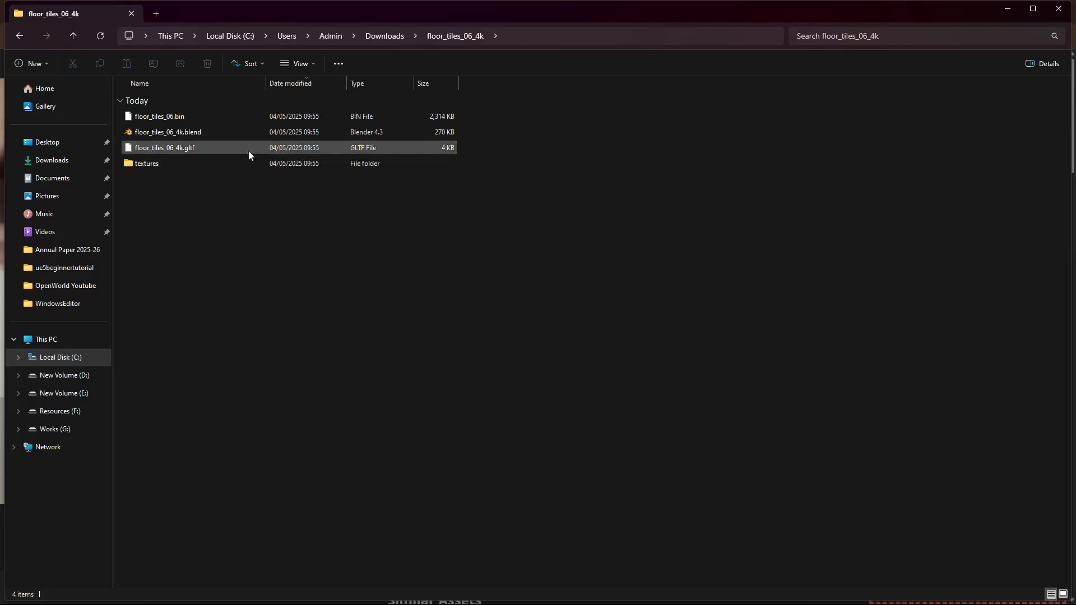
double_click(190, 163)
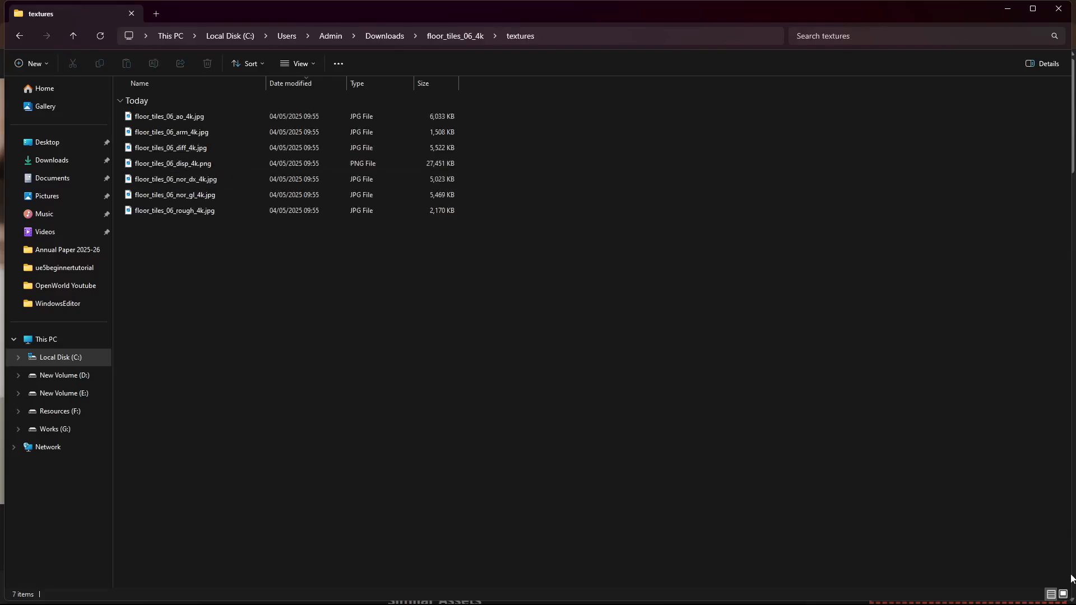
Step: Show the extracted textures as thumbnails and select the floor_tiles_06 diff, nor_dx and rough 4K maps
left_click(1063, 594)
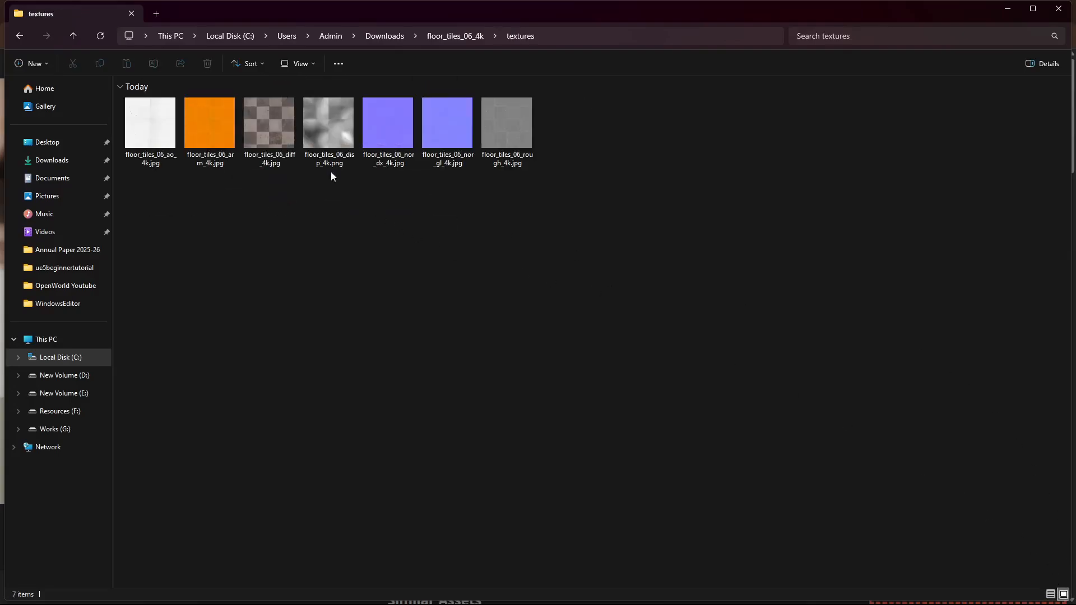
left_click(285, 139)
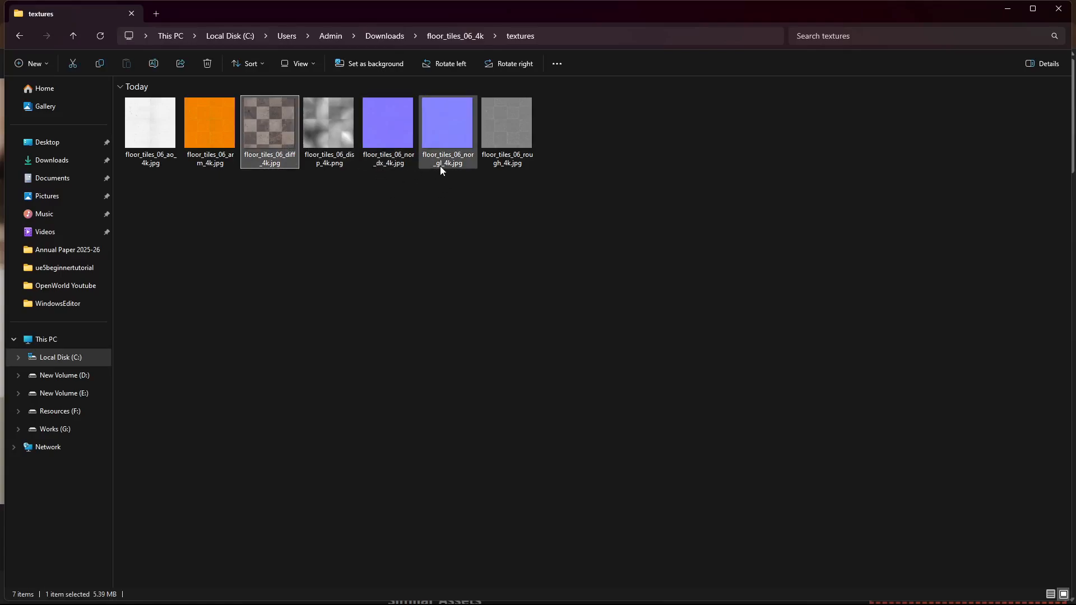
mouse_move(440, 166)
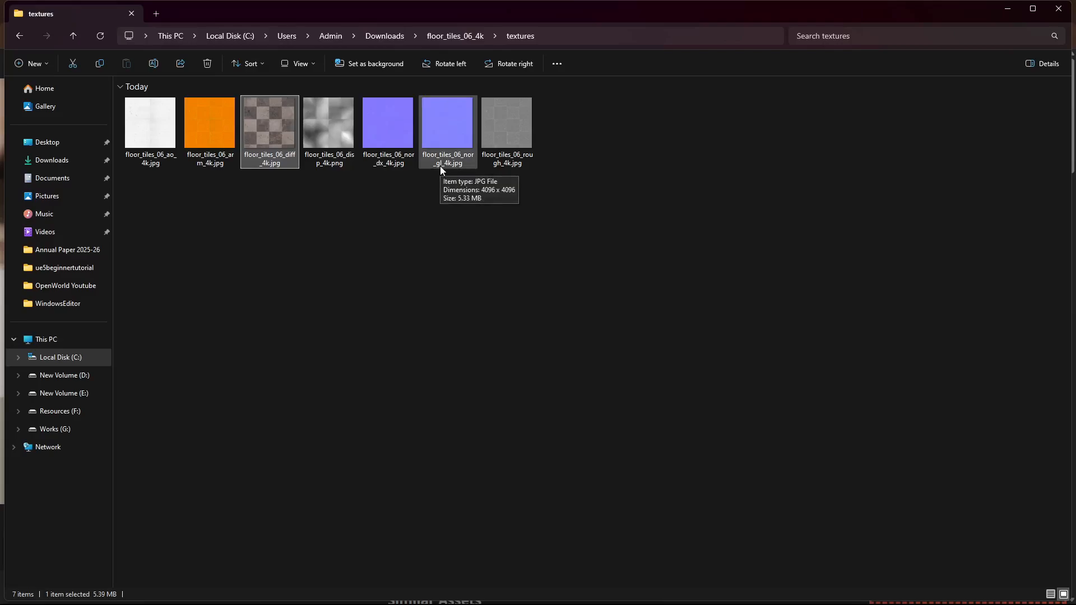
left_click(391, 162, "ctrl")
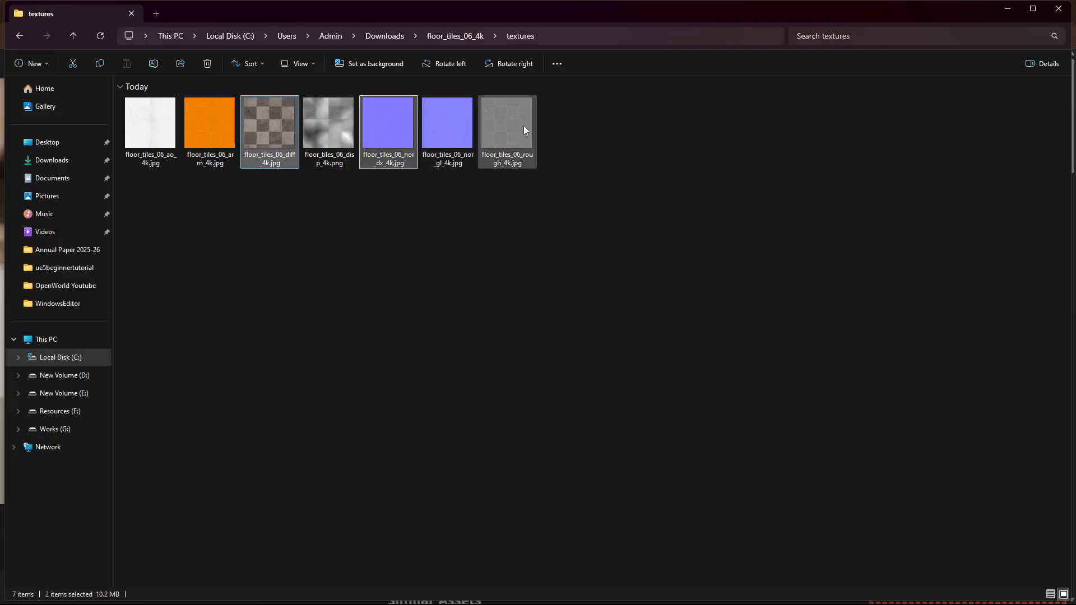
left_click(524, 125, "ctrl")
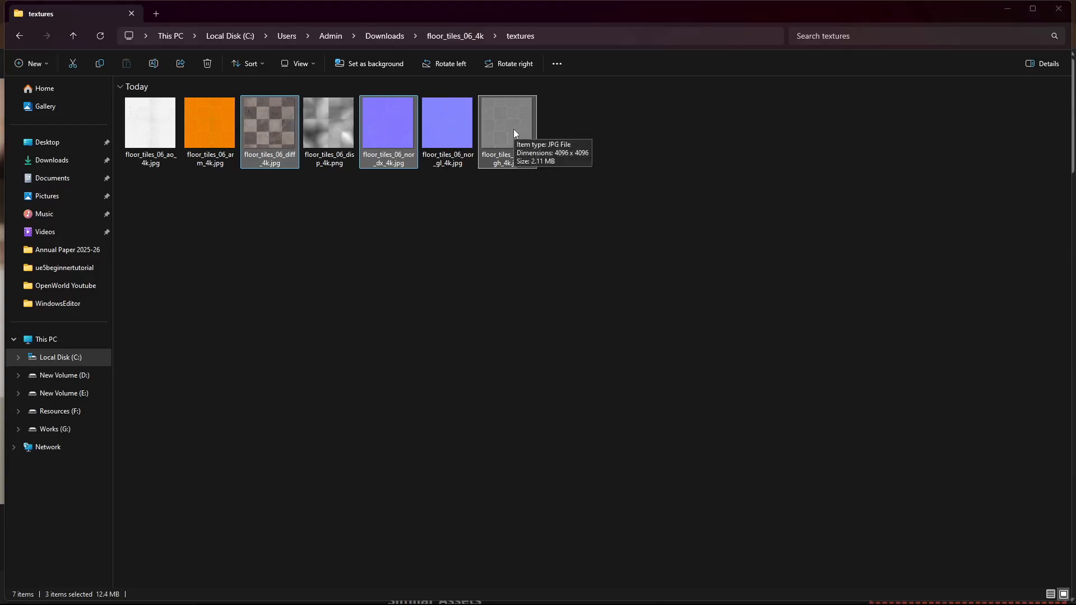
Step: Switch to Unreal Editor and import the three selected floor tile maps into the MaterialsTemplate Textures folder
key("alt+Tab")
key("alt+Tab")
key("alt+Tab")
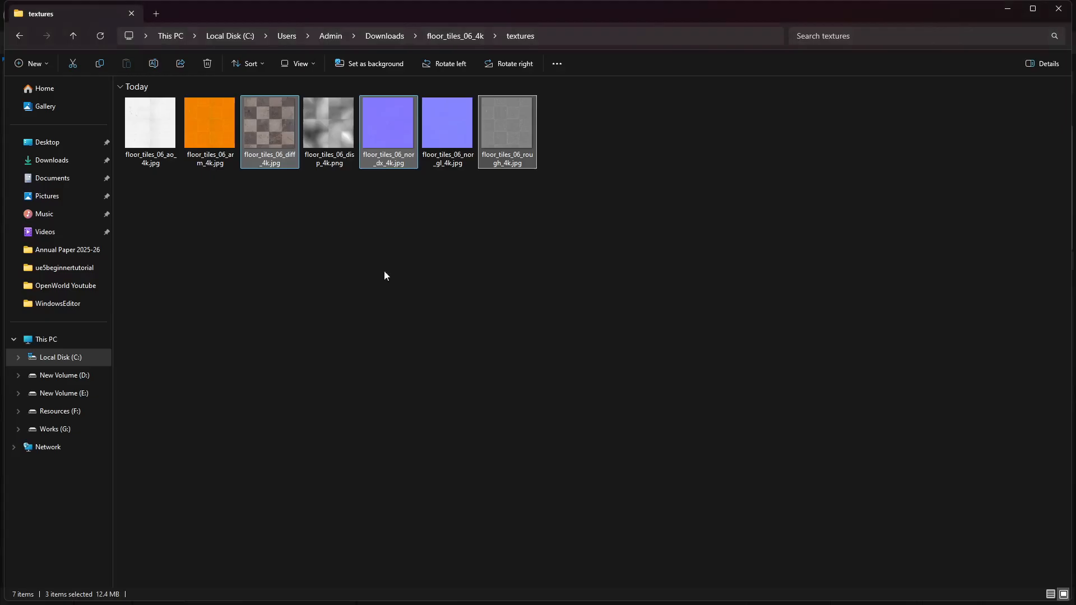
key("alt+Tab")
left_click_drag(426, 388, 348, 485)
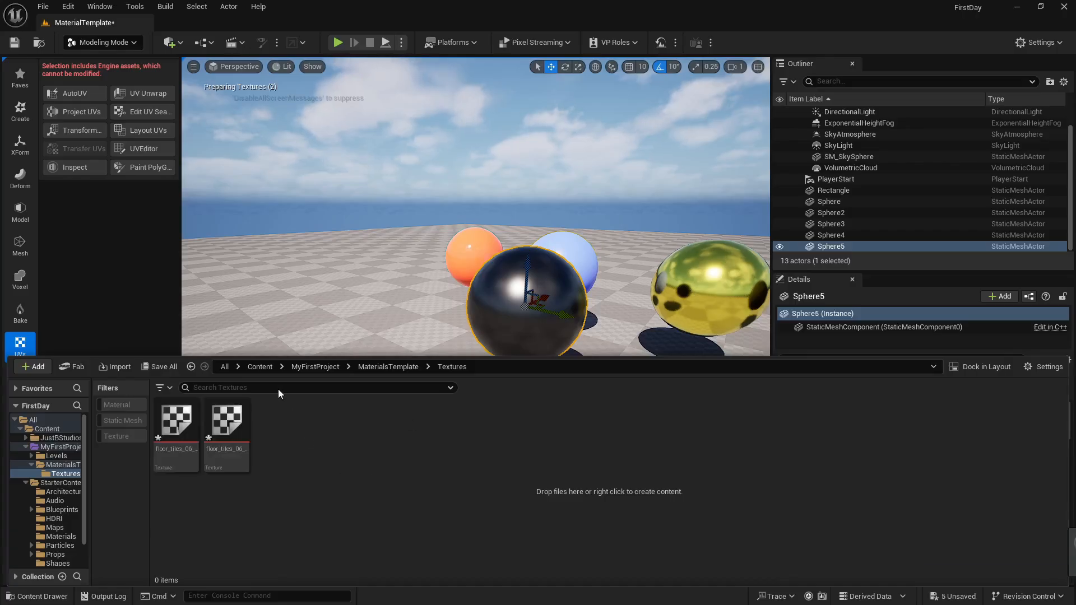
Step: Change the level editor from Modeling to Selection mode and go up to the MaterialsTemplate content folder
left_click(95, 44)
left_click(101, 62)
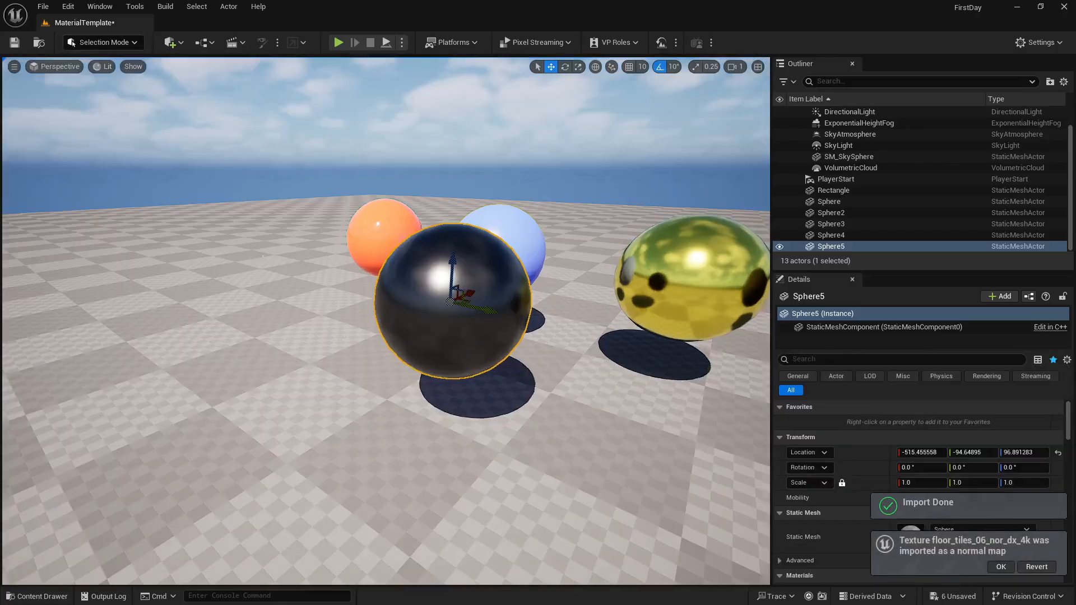
left_click(36, 597)
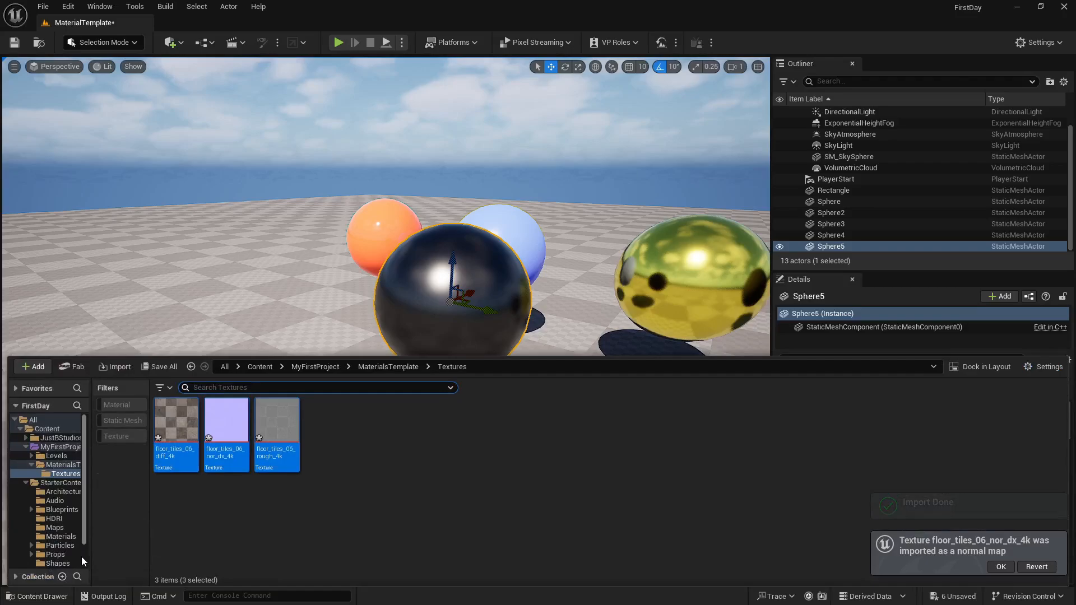
left_click(371, 366)
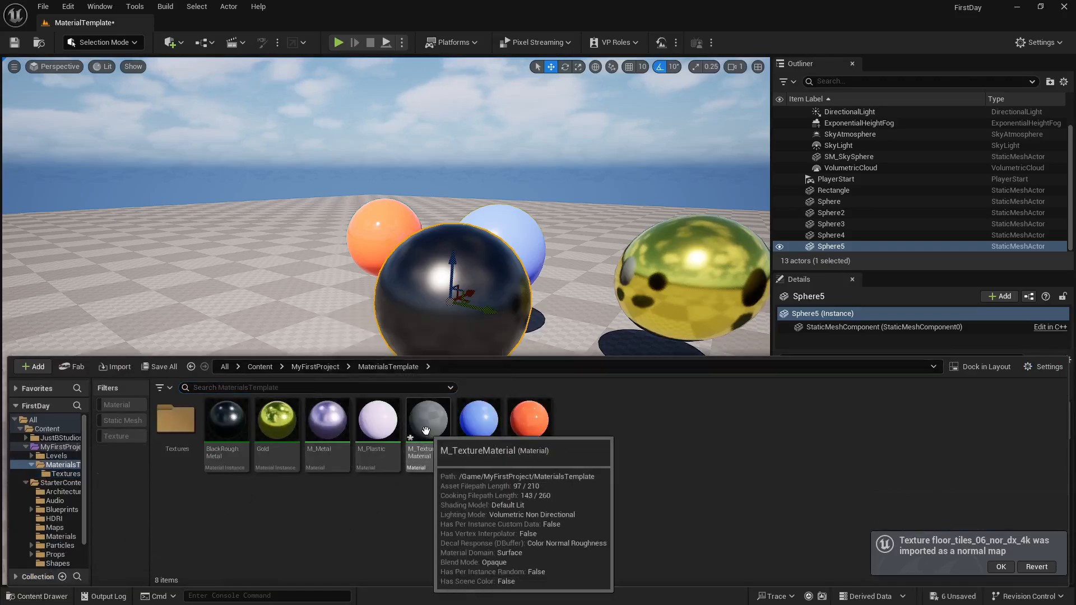
left_click_drag(428, 423, 426, 295)
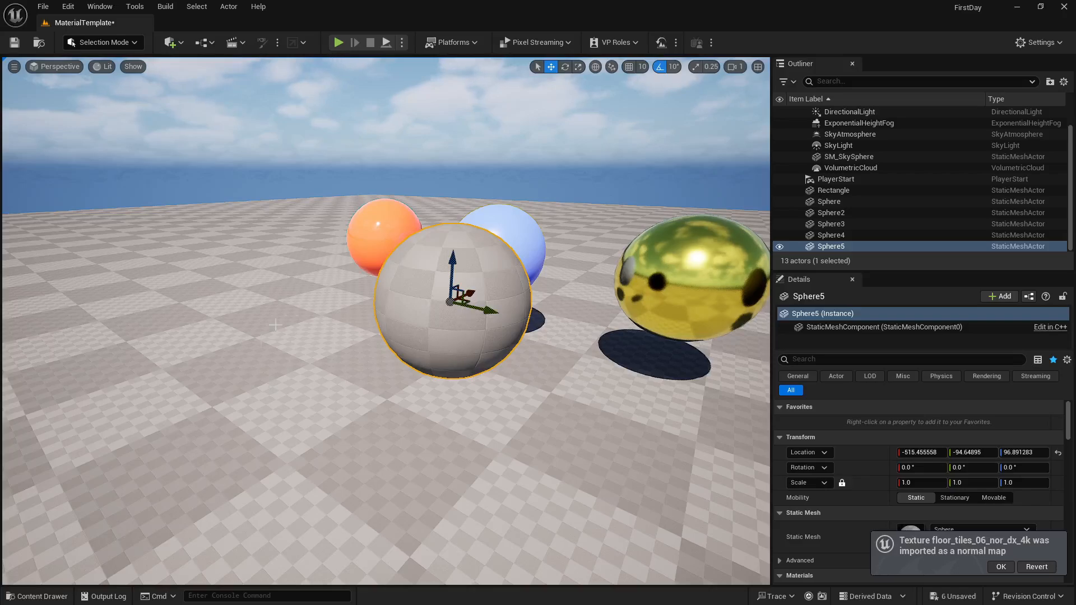
left_click(44, 597)
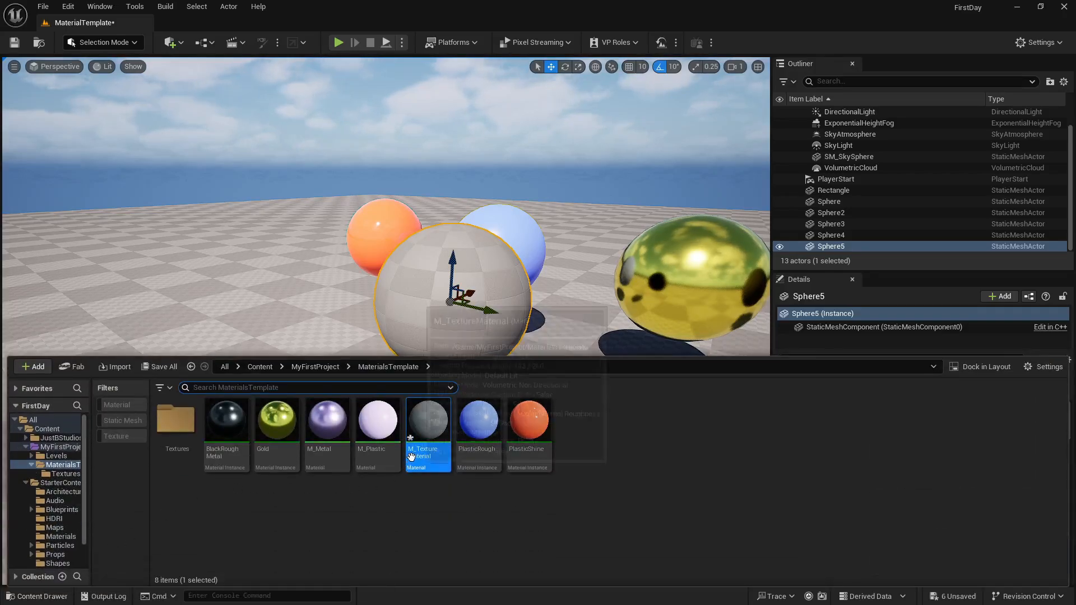
left_click(541, 333)
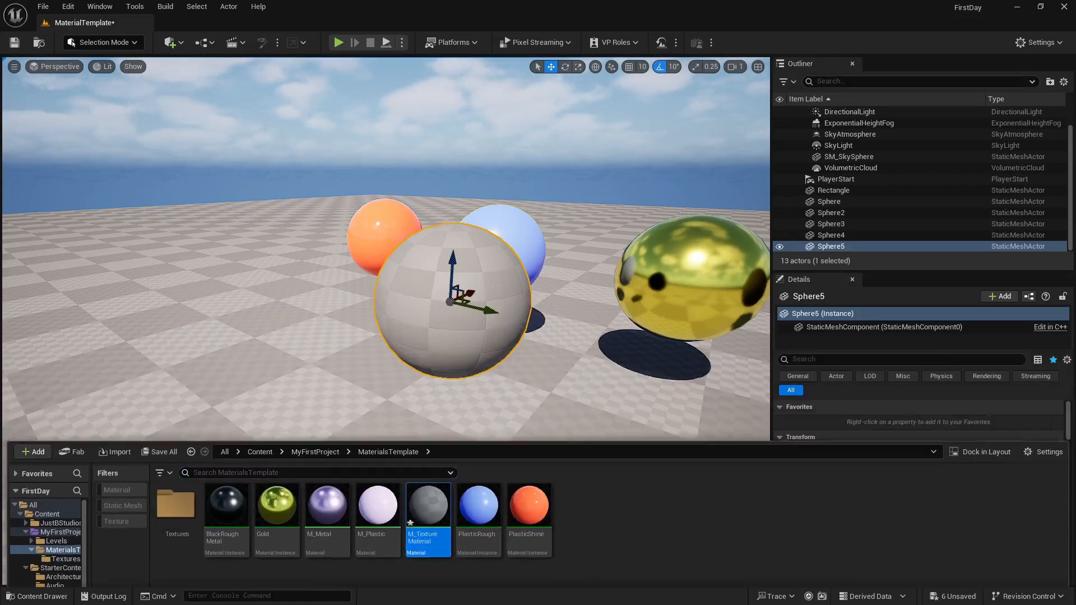
key("ctrl+z")
key("ctrl+z")
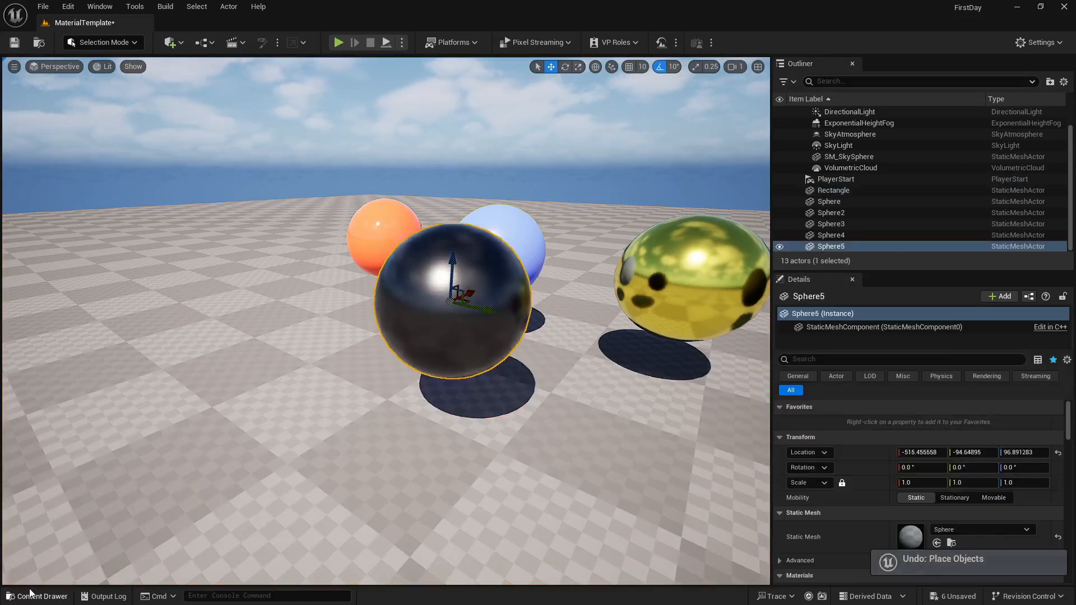
Step: Apply M_TextureMaterial to the level's floor and open that material for editing
left_click(36, 596)
left_click_drag(428, 423, 91, 518)
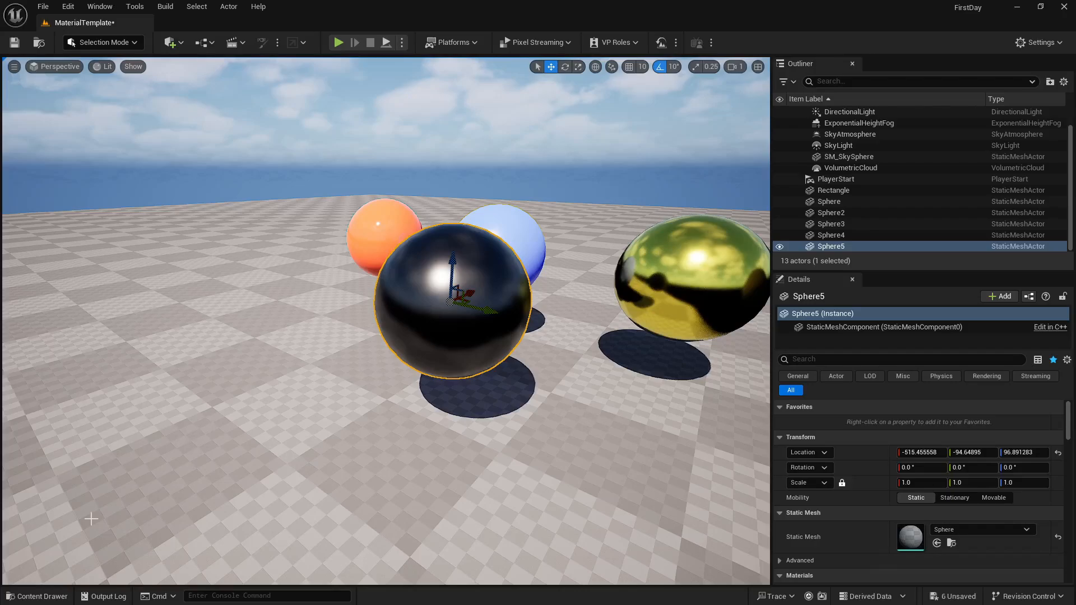
left_click(24, 597)
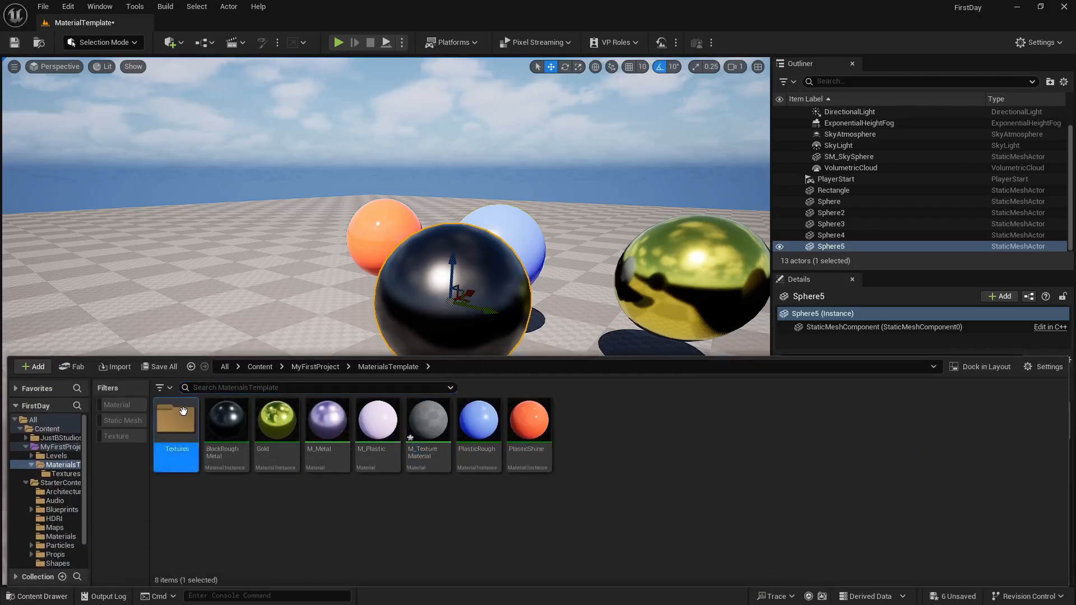
double_click(175, 426)
left_click(388, 366)
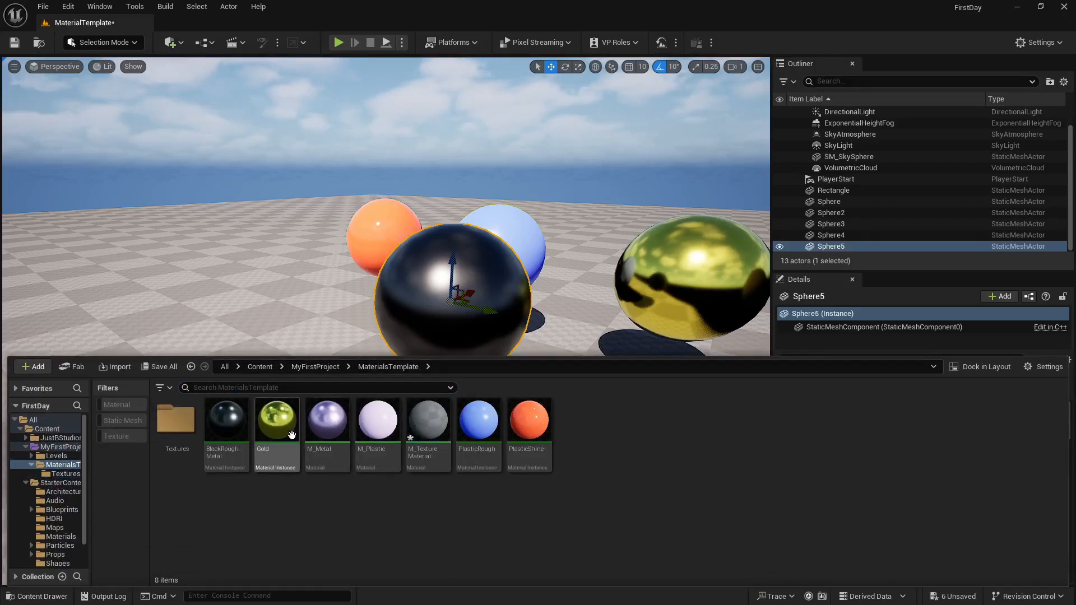
left_click(438, 431)
double_click(438, 431)
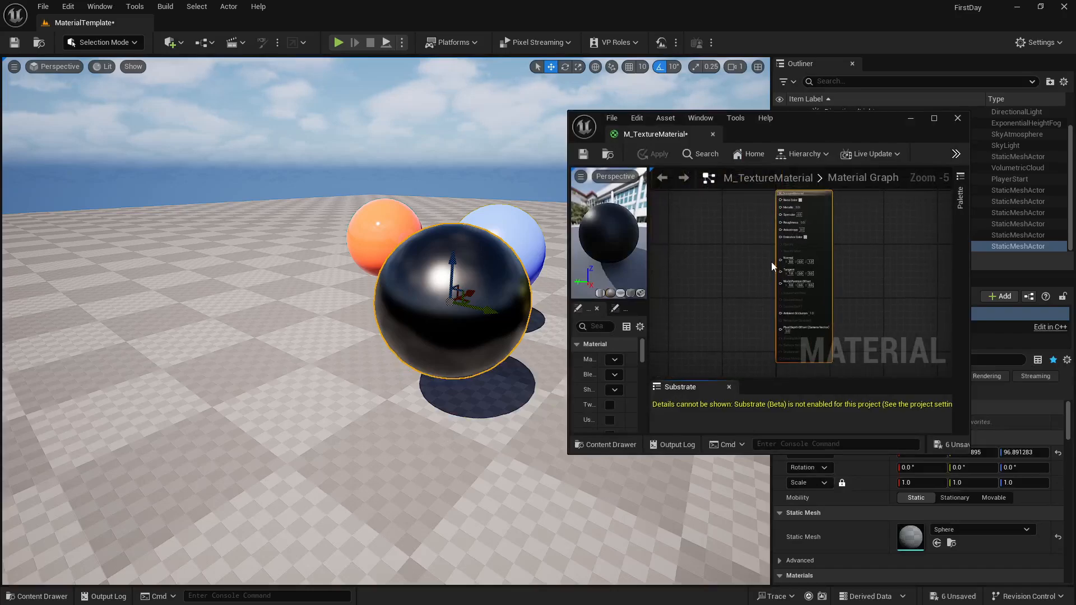
Step: Enlarge the material editor and add the floor_tiles_06 diff, nor_dx and rough 4k textures to the graph as texture samples
left_click_drag(569, 109, 320, 22)
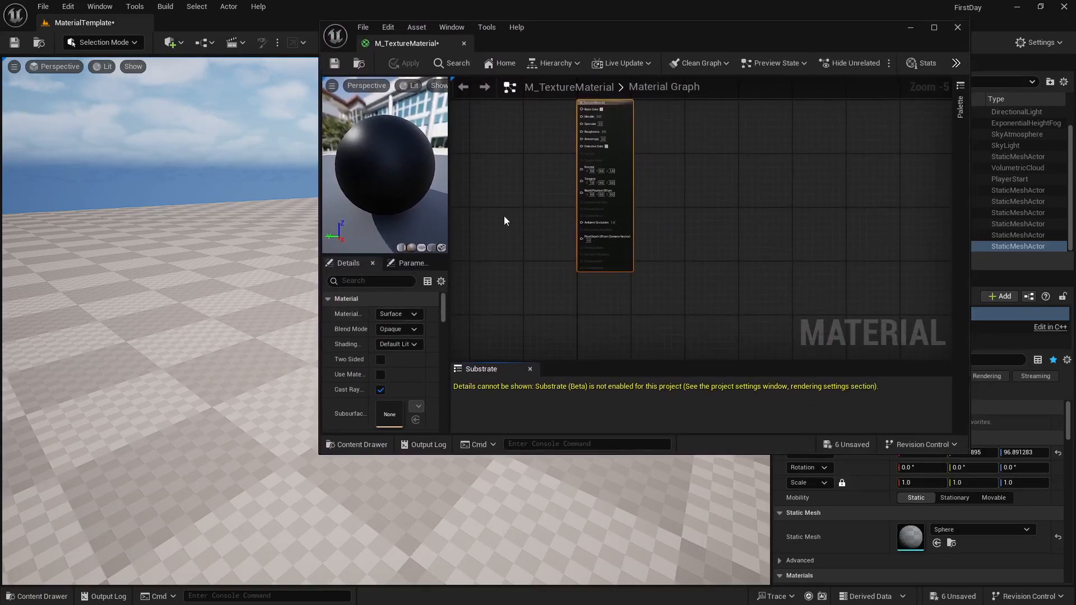
right_click_drag(504, 220, 679, 211)
scroll(680, 211, "up", 4)
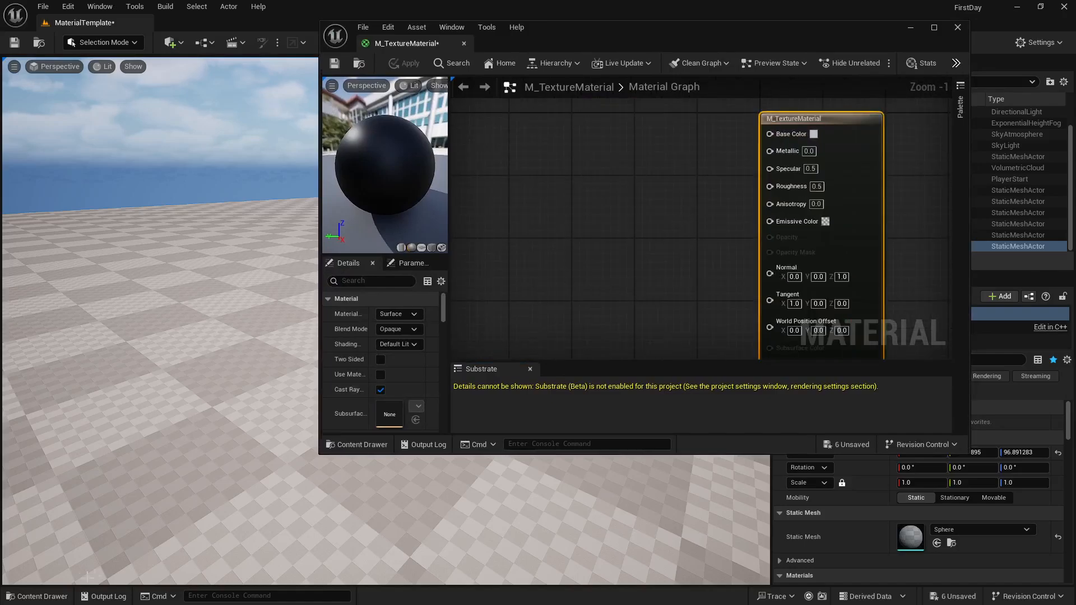
left_click(36, 596)
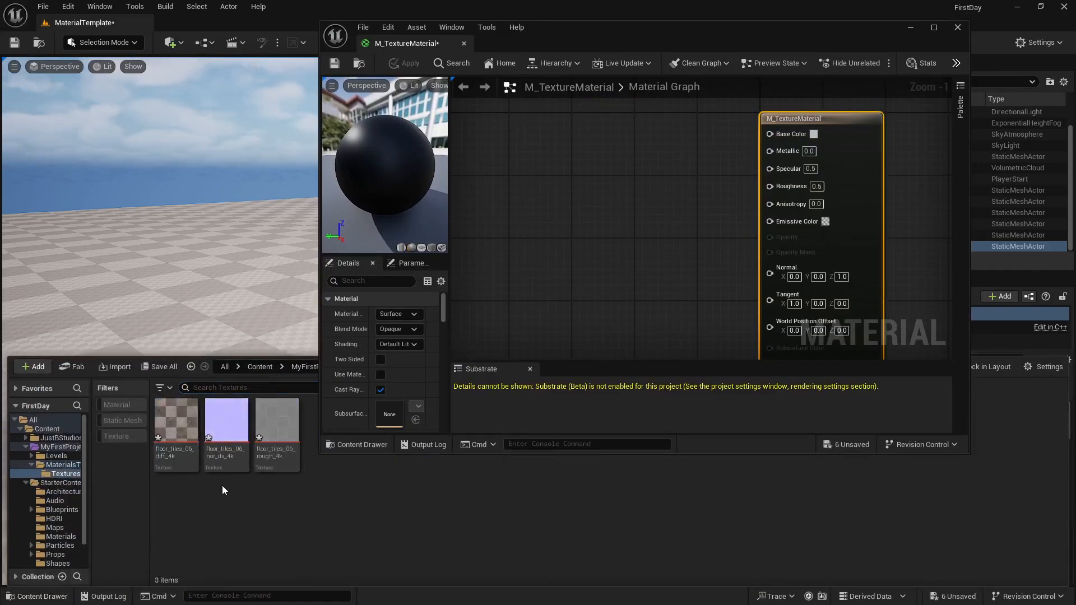
left_click(194, 447)
left_click(200, 441, "ctrl")
left_click(176, 426, "ctrl")
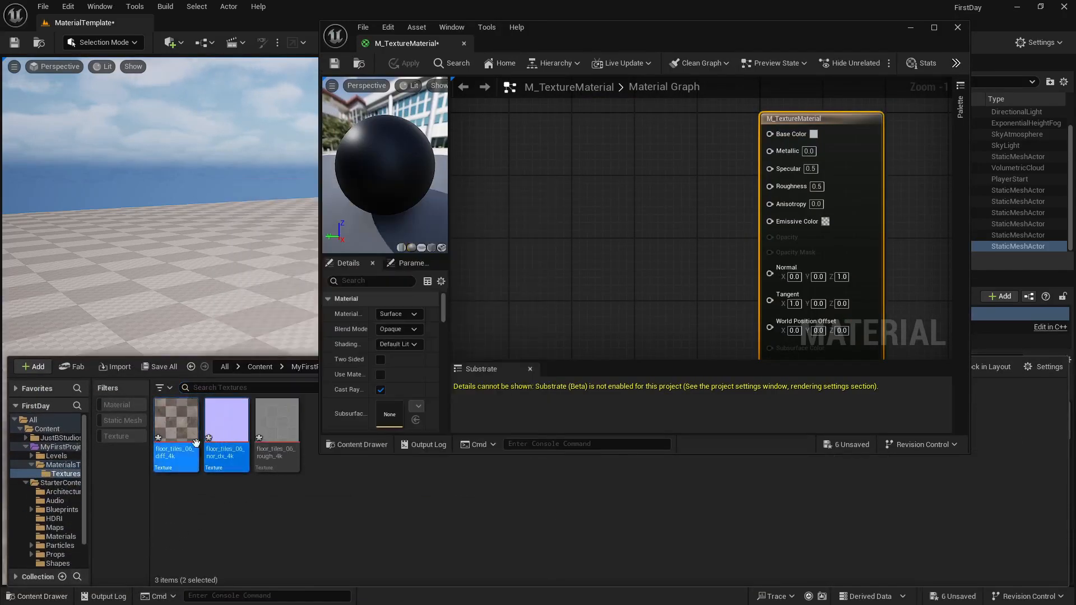
left_click(277, 426, "ctrl")
left_click_drag(227, 432, 534, 173)
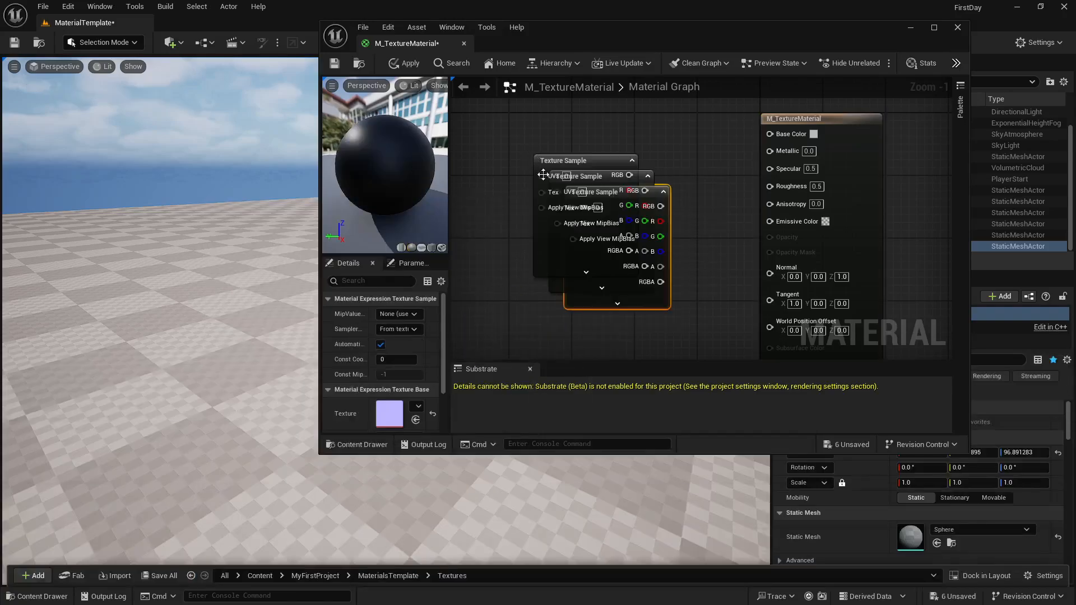
Step: Separate the overlapping texture samples and connect the diffuse sample's RGB output to Base Color
left_click(577, 99)
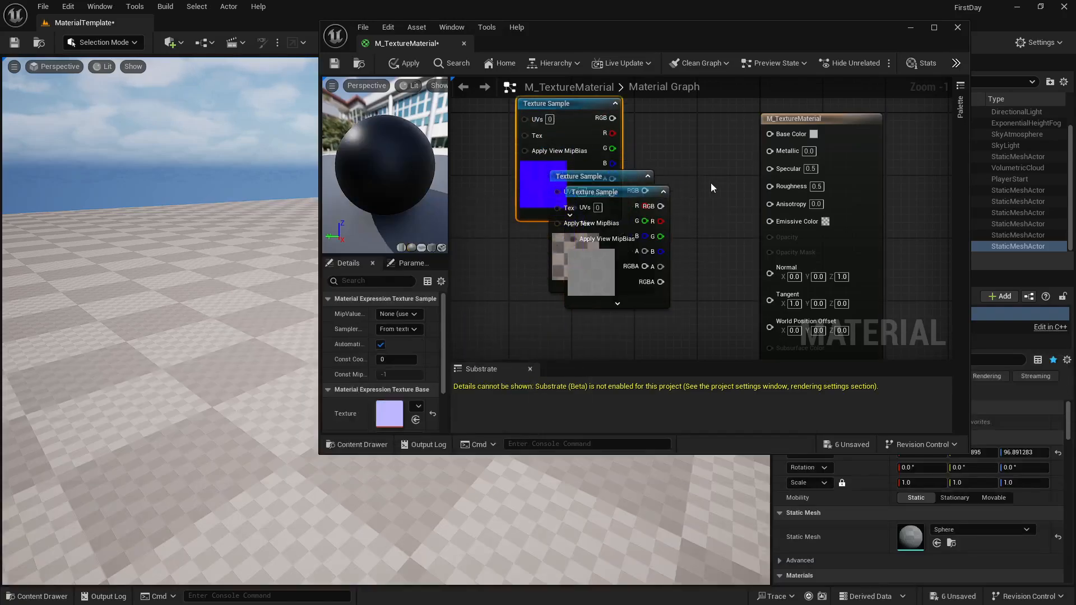
left_click_drag(640, 195, 511, 288)
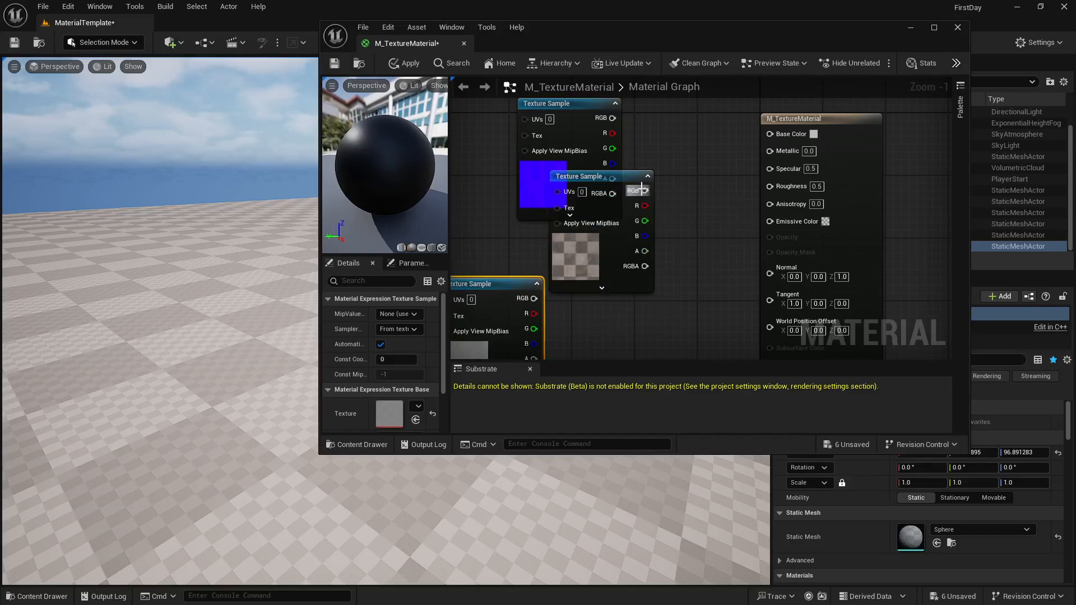
left_click_drag(645, 191, 787, 136)
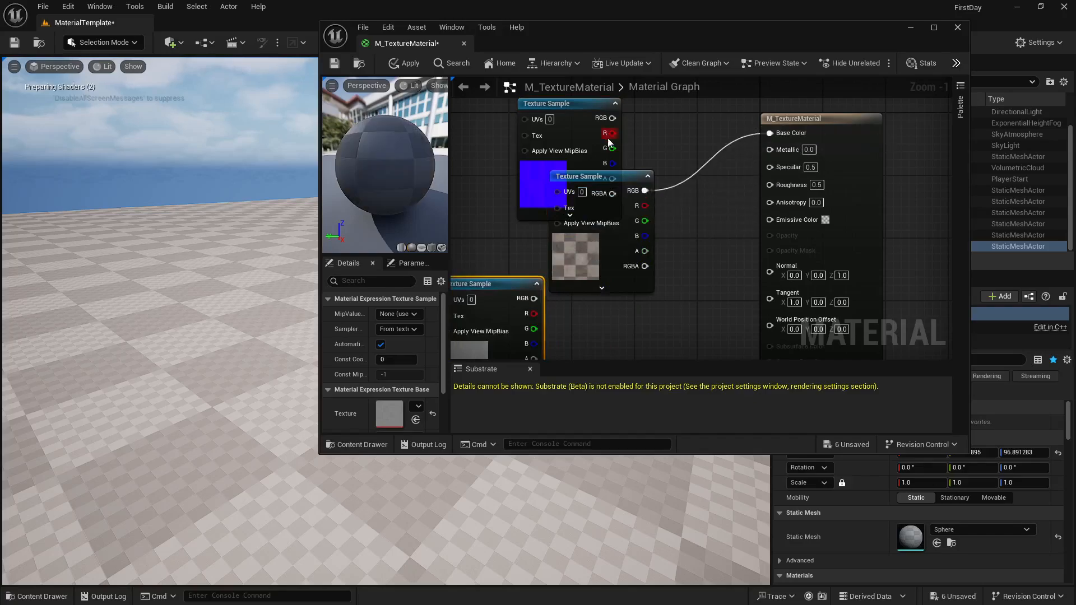
Step: Place the normal map sample below the other samples and connect its RGB output to Normal
left_click_drag(575, 107, 573, 230)
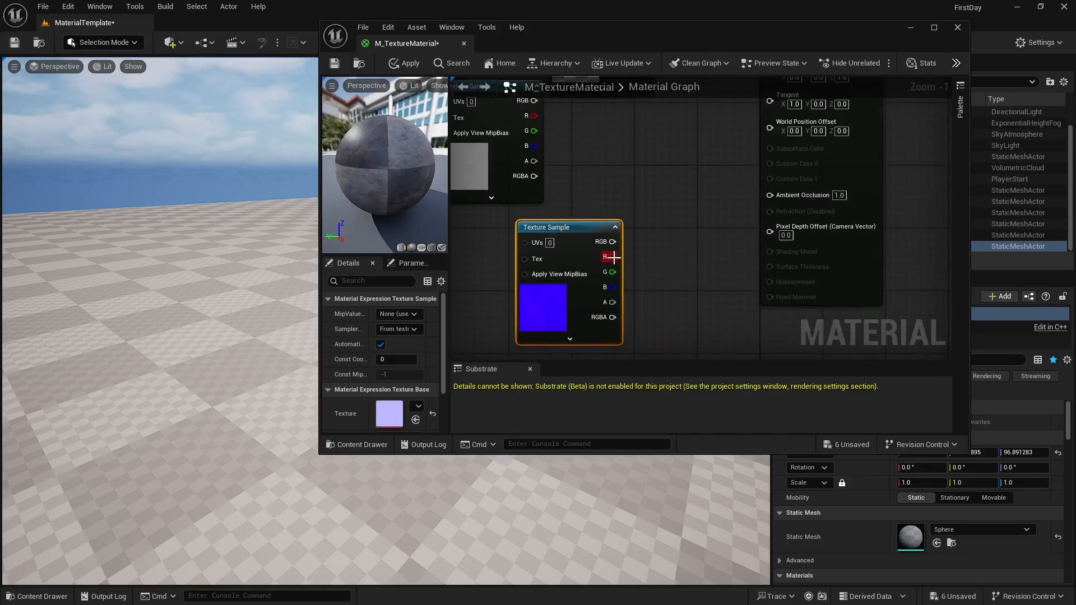
right_click_drag(682, 242, 663, 285)
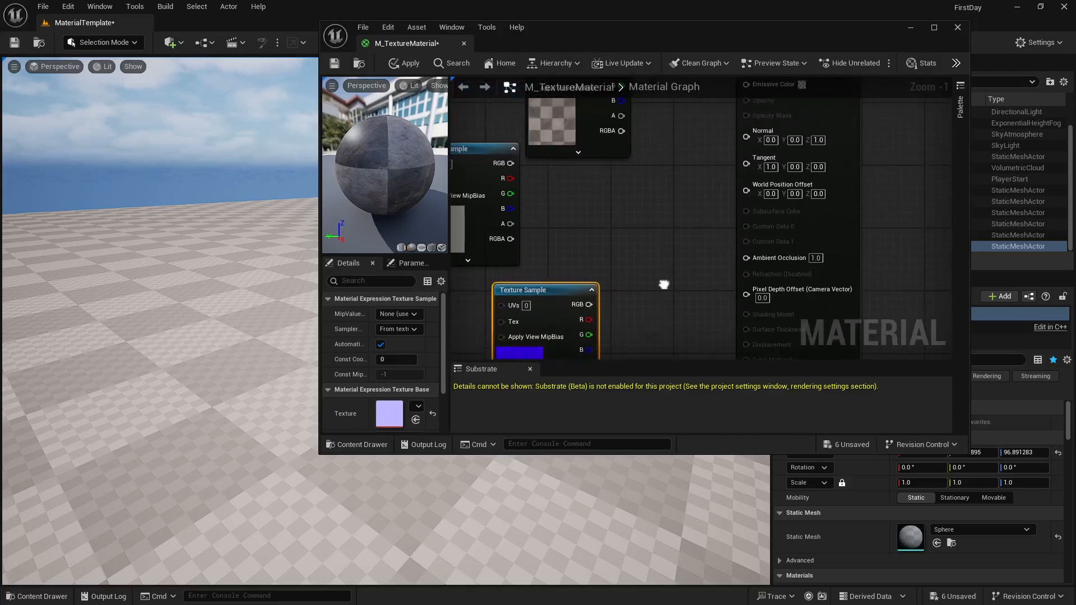
left_click_drag(590, 311, 746, 137)
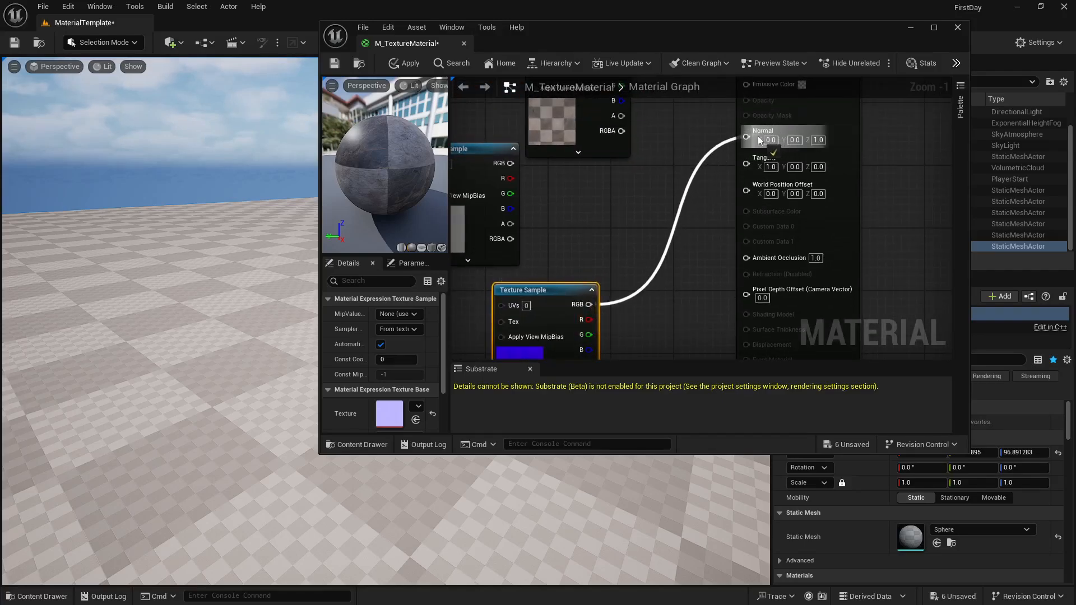
Step: Connect the rough texture sample to Roughness and move the diffuse sample farther from the material output node
right_click_drag(622, 201, 711, 255)
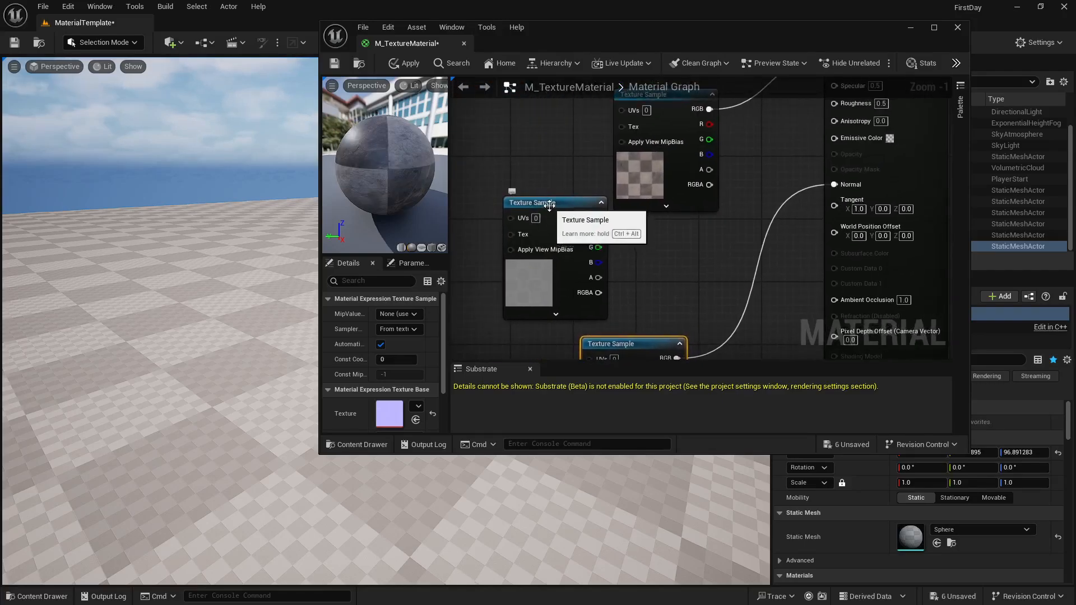
left_click_drag(541, 205, 841, 104)
right_click_drag(802, 149, 755, 284)
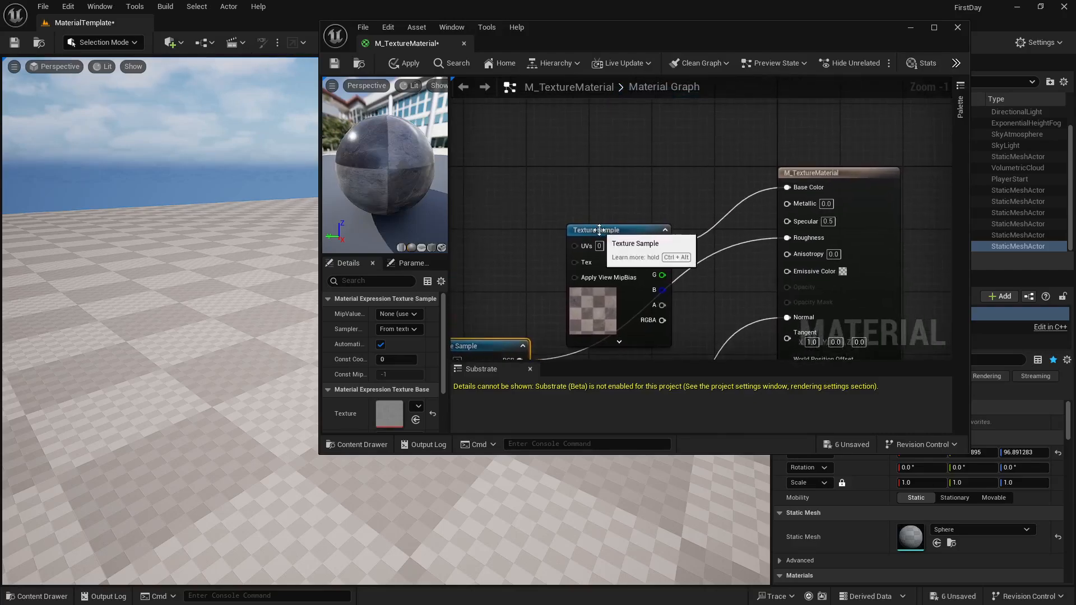
left_click_drag(583, 230, 516, 158)
Step: Promote the Specular input to a parameter with default value 0.5 and save the material
right_click(789, 222)
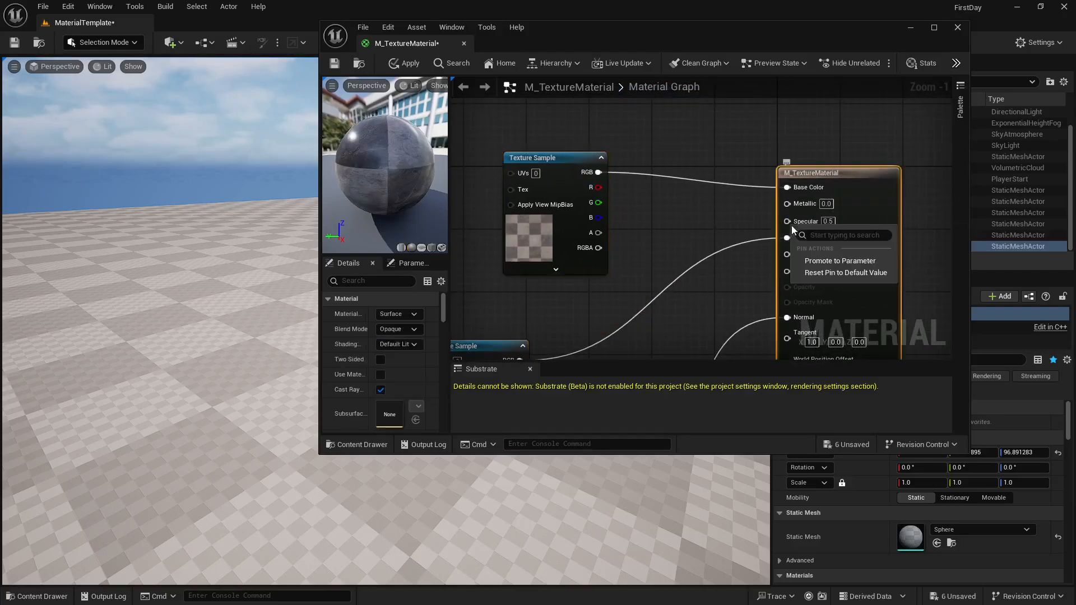
left_click(815, 256)
left_click_drag(780, 202, 687, 233)
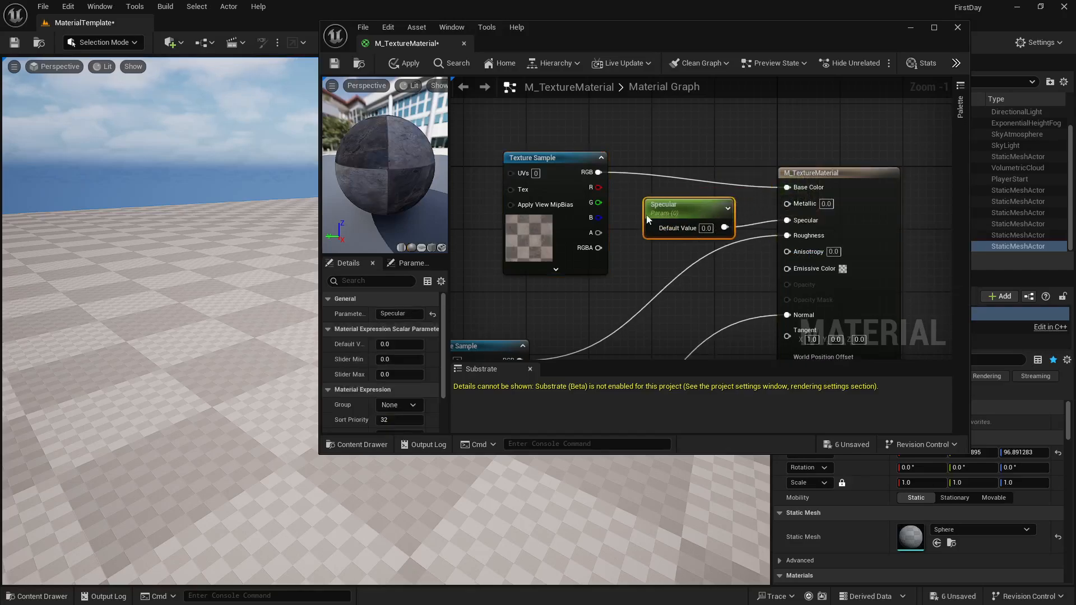
left_click(698, 228)
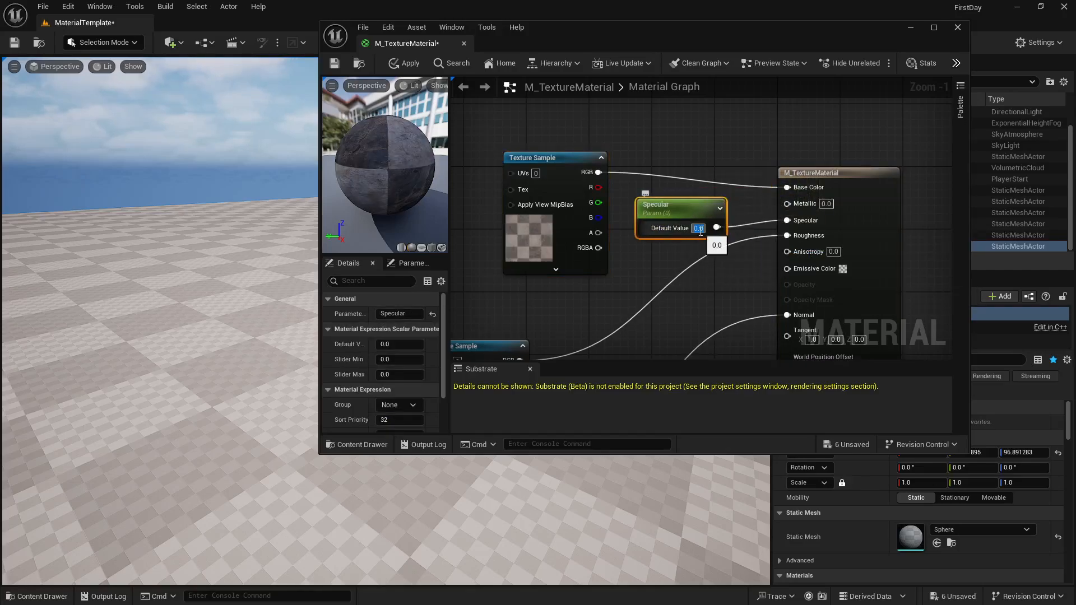
type(".5")
key("Return")
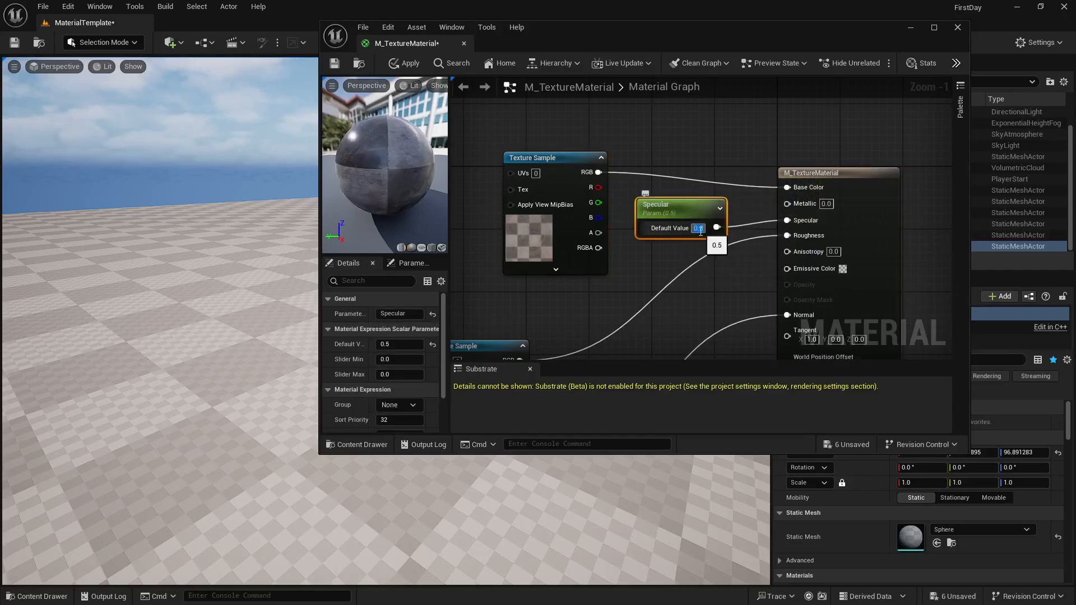
left_click(333, 66)
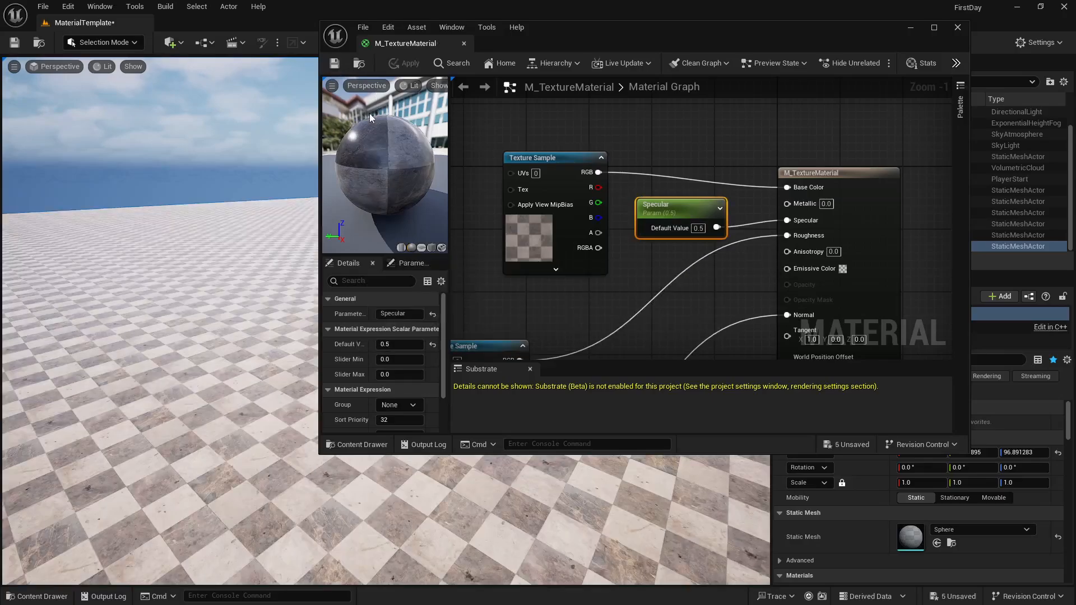
Step: Move the material editor aside and examine the tiled floor material around the spheres in the level
left_click_drag(540, 45, 790, 110)
right_click_drag(476, 292, 508, 252)
key("s")
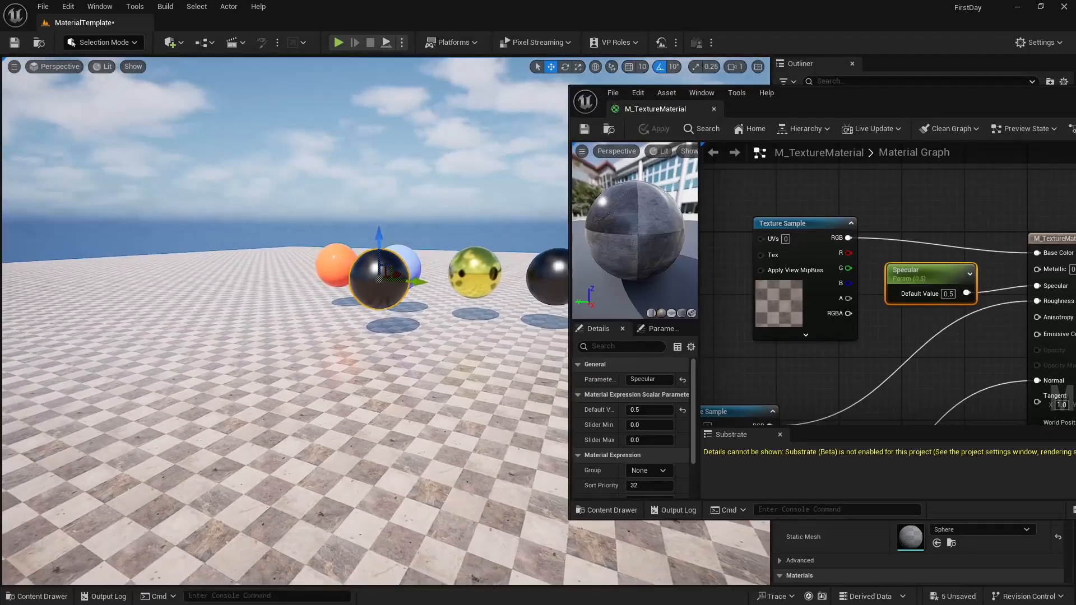
key("w")
right_click_drag(350, 385, 367, 405)
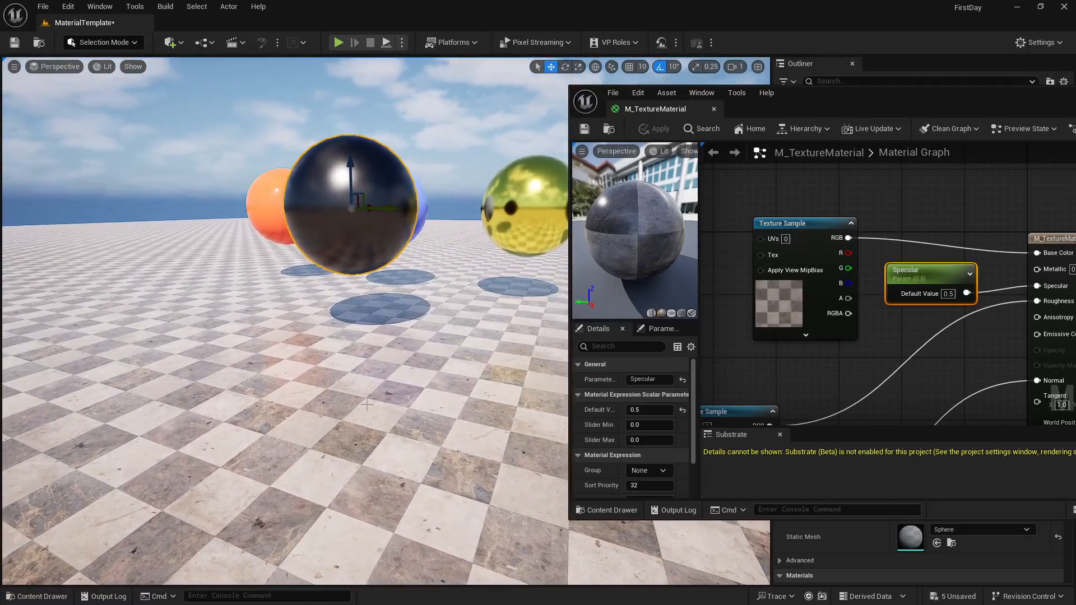
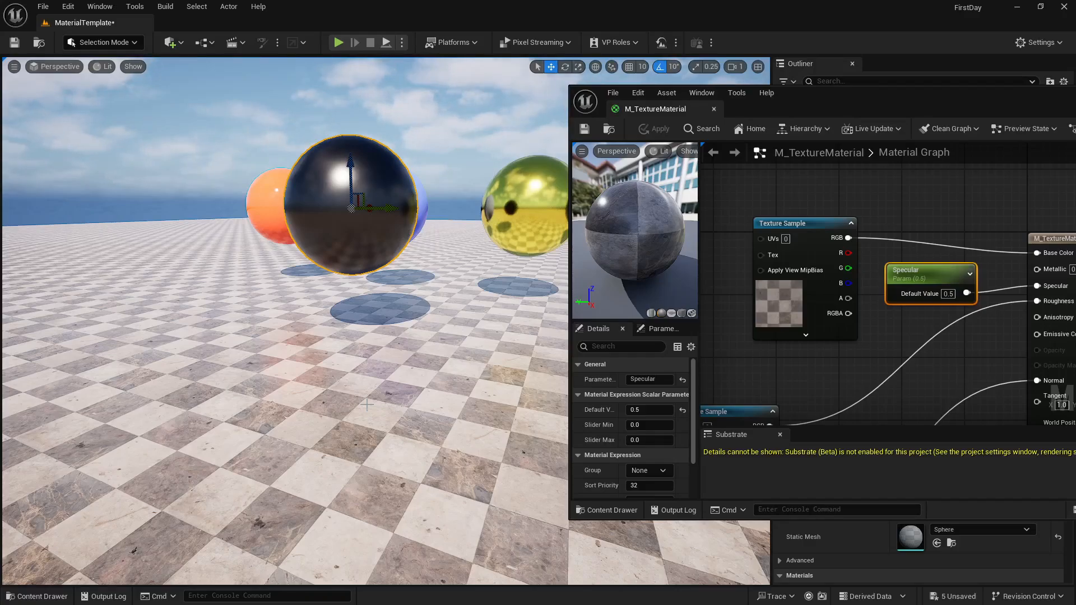
Step: Rearrange the three texture samples into a column away from the output node, with the Specular parameter between diffuse and rough
scroll(916, 281, "down", 4)
left_click_drag(872, 252, 752, 187)
left_click_drag(872, 260, 753, 191)
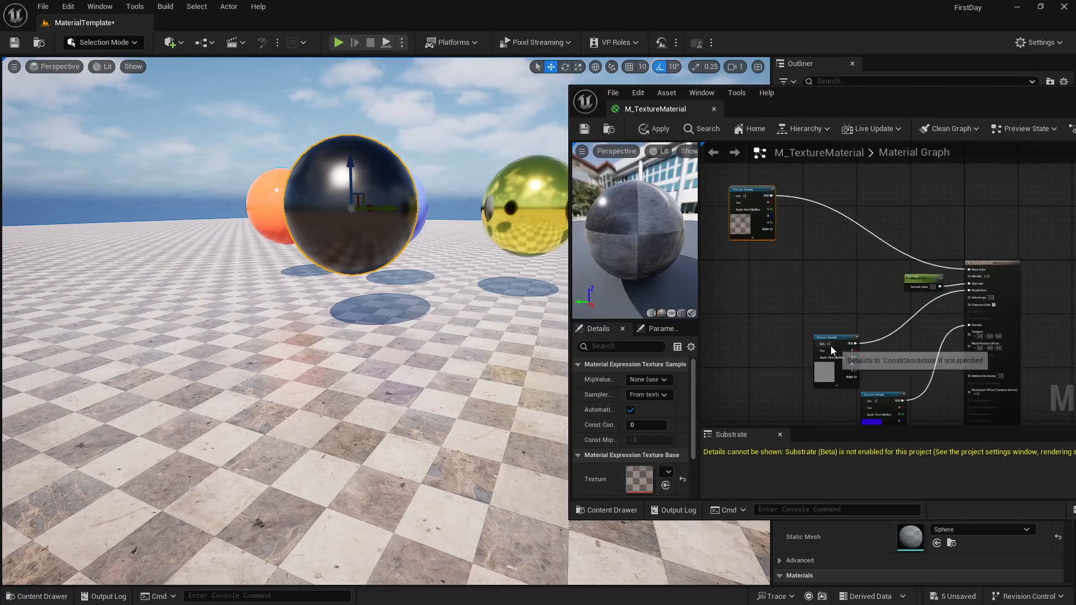
left_click_drag(834, 338, 730, 344)
left_click_drag(918, 279, 797, 272)
right_click_drag(846, 359, 931, 288)
left_click_drag(955, 325, 804, 361)
scroll(807, 359, "up", 3)
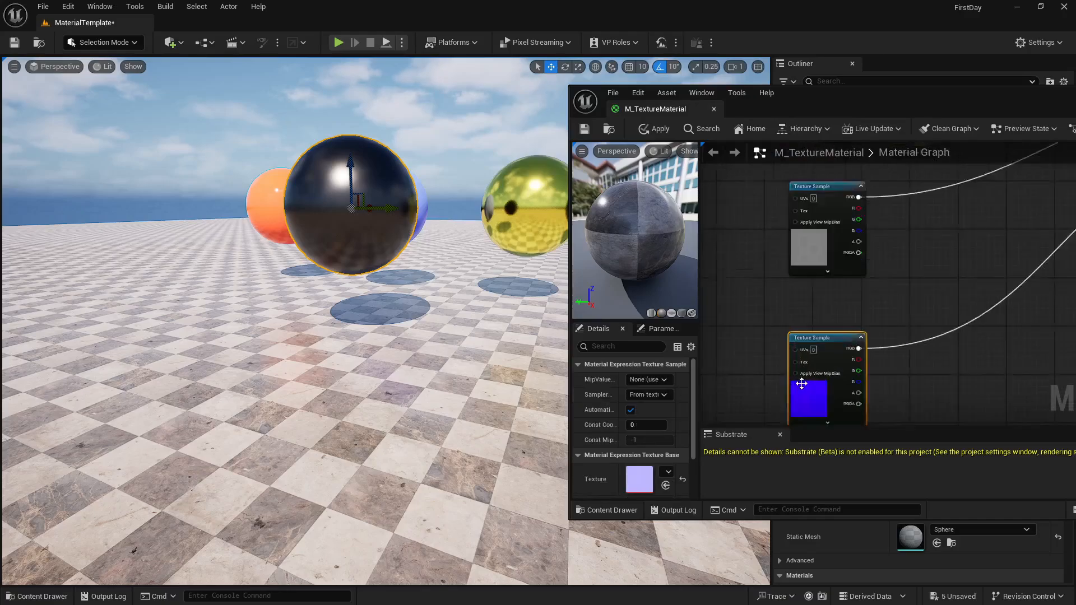
Step: Convert the normal map texture sample to a parameter named NormalTexture
right_click(820, 337)
left_click(859, 105)
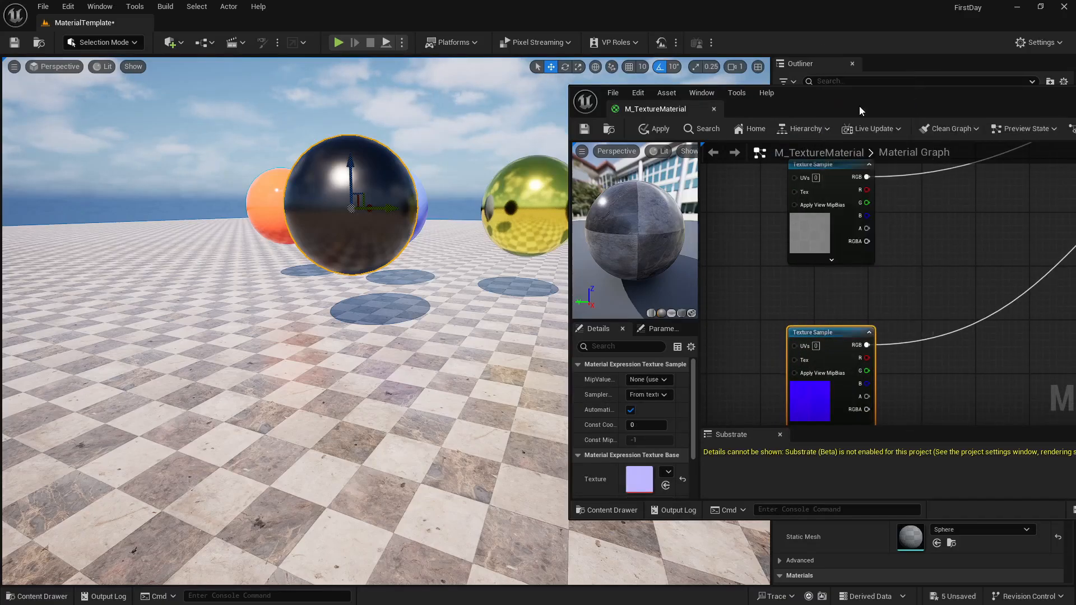
type("Nor")
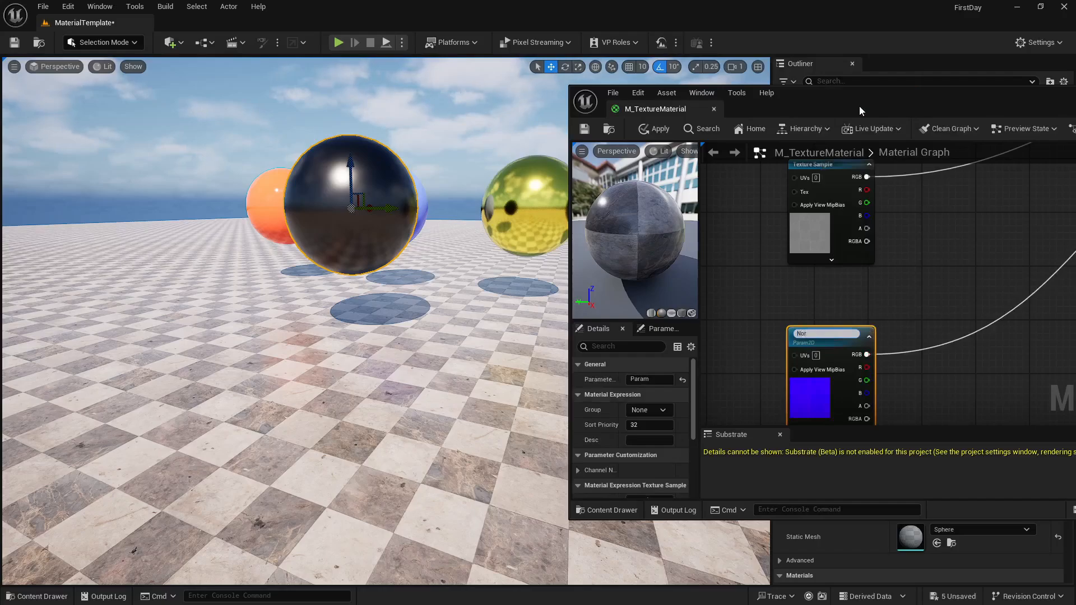
type("malTexture")
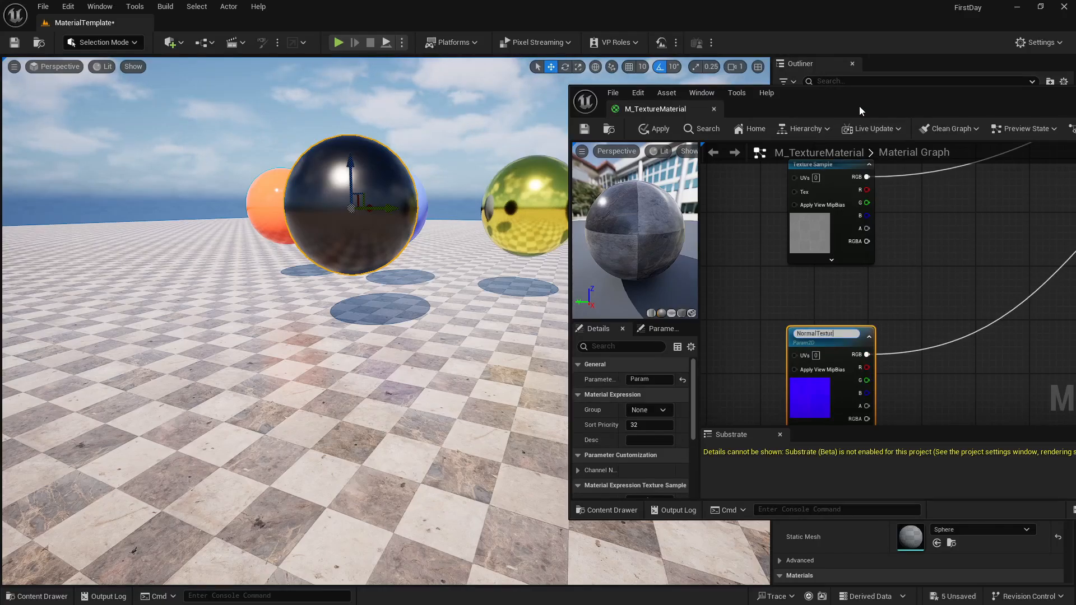
key("Return")
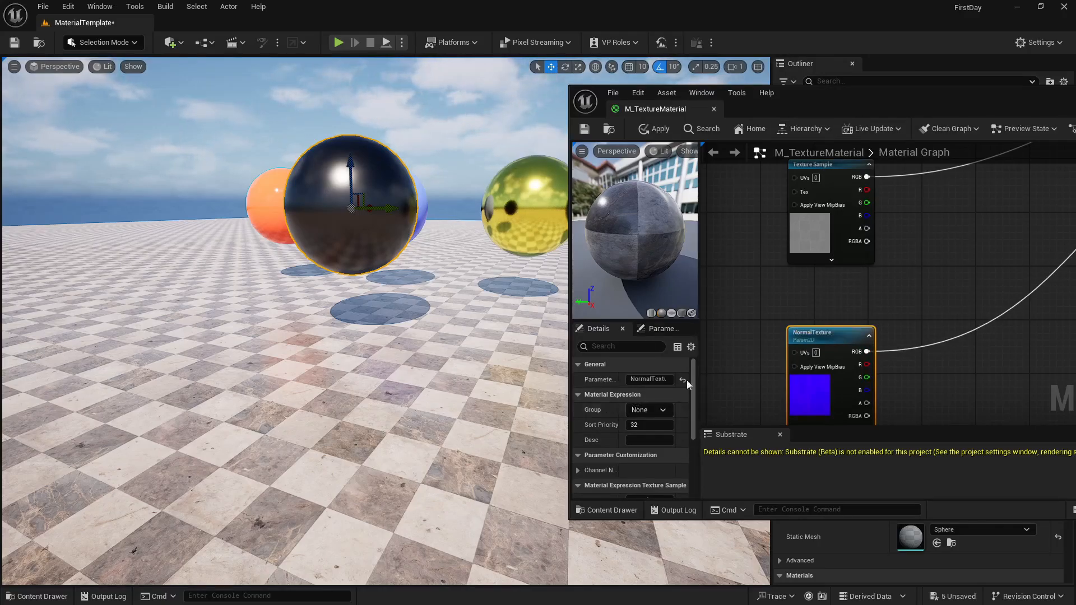
Step: Convert the roughness map texture sample to a parameter named Roughness
right_click_drag(803, 287, 809, 371)
right_click(828, 251)
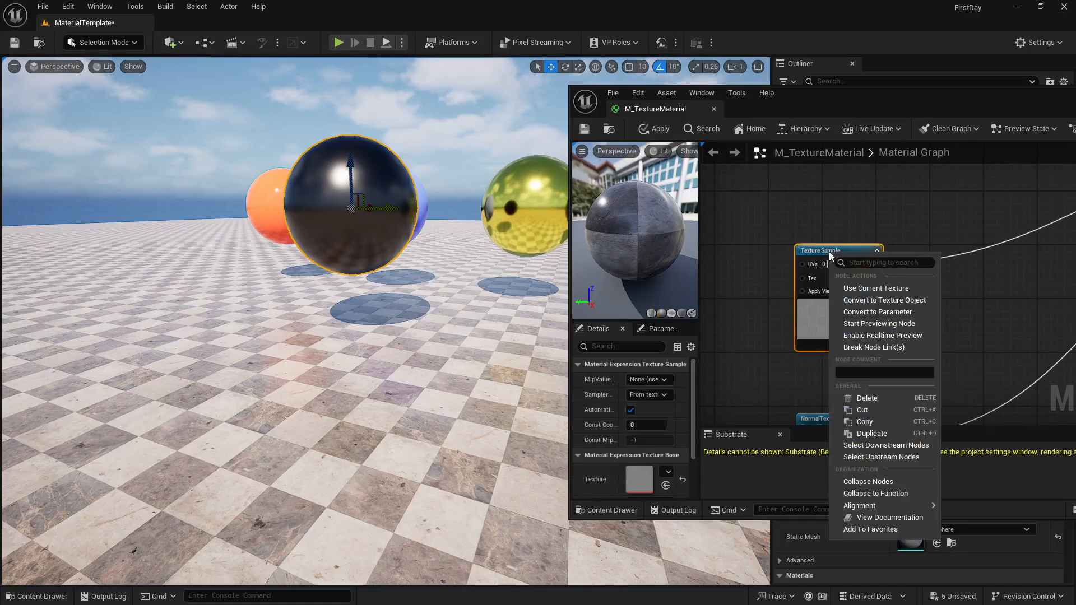
left_click(865, 310)
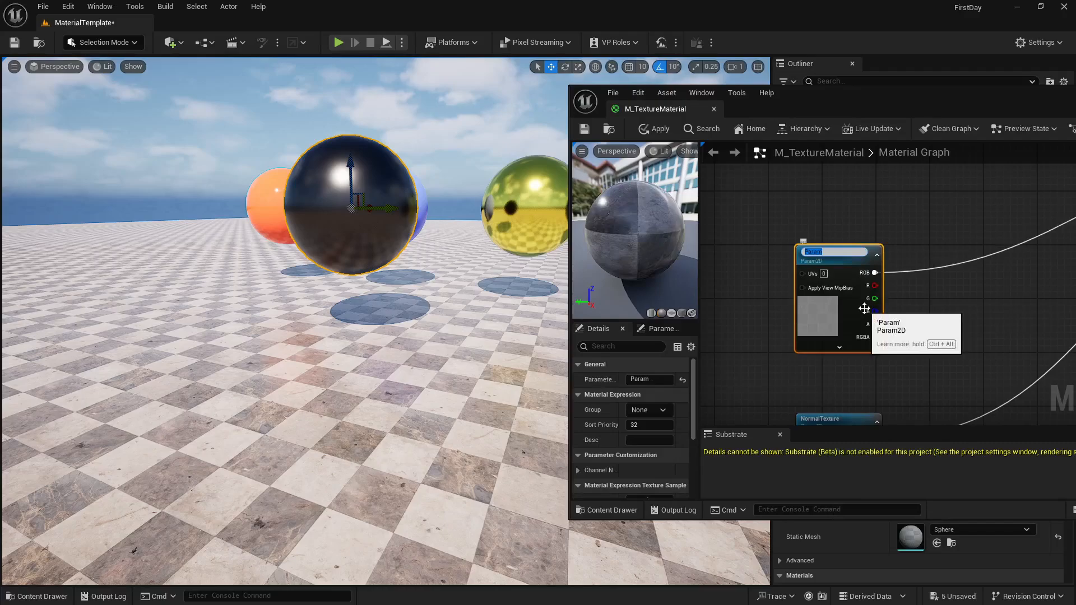
type("Roughness")
key("Return")
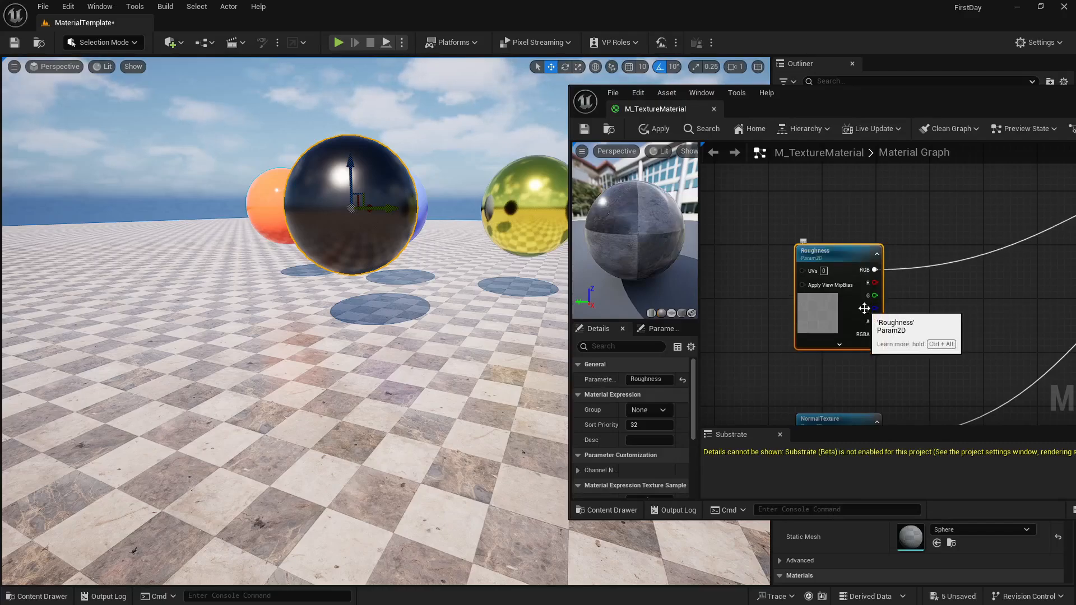
Step: Convert the floor tile diffuse texture sample to a parameter named DiffuseTexture
right_click_drag(773, 214, 732, 383)
right_click_drag(794, 299, 771, 387)
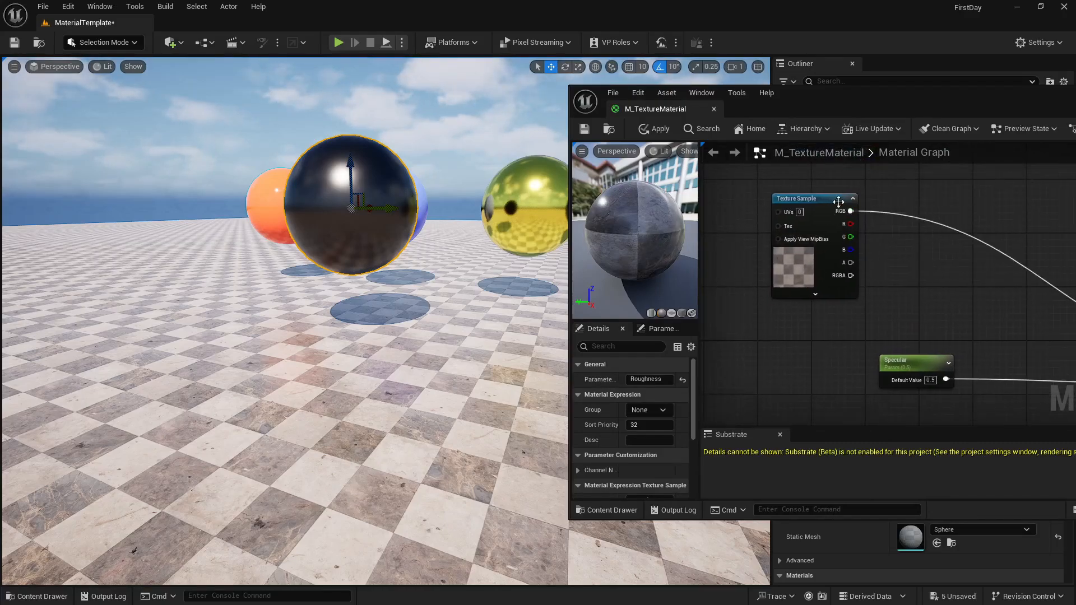
right_click(828, 197)
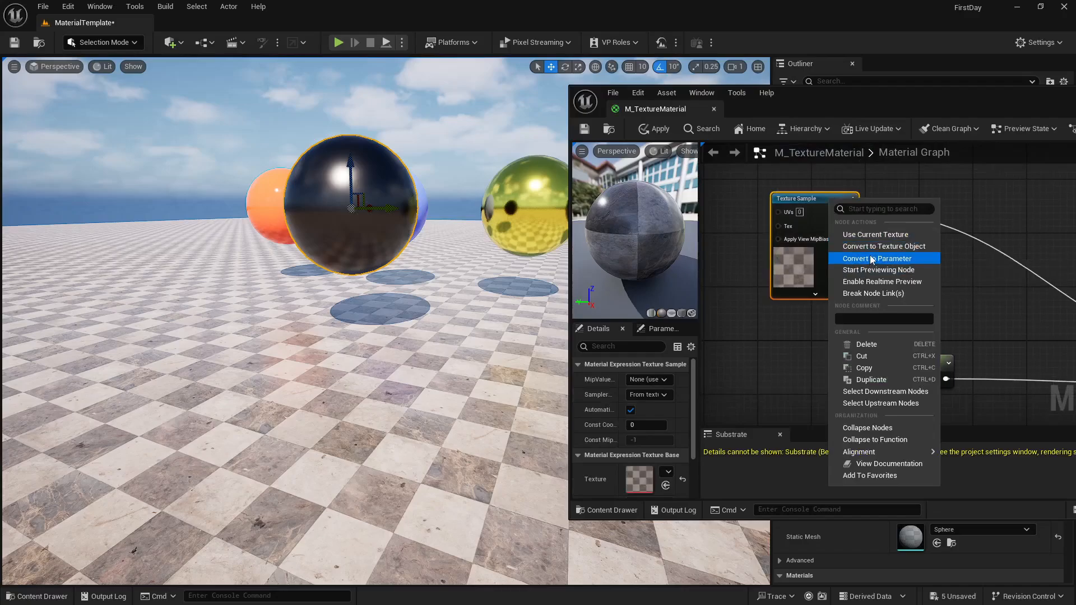
left_click(870, 254)
type("D")
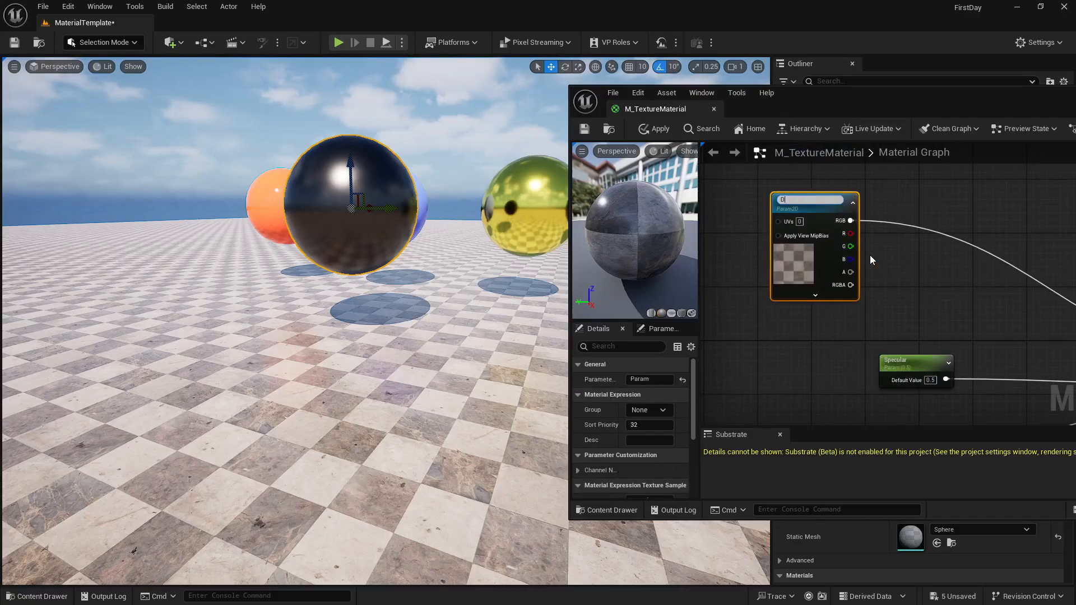
type("iffuseTe")
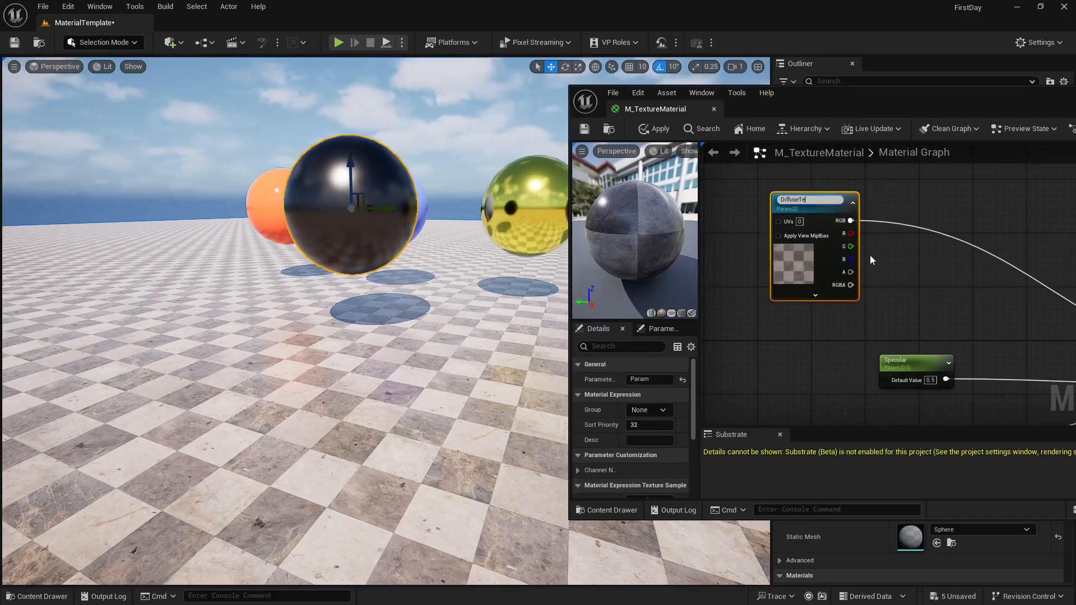
type("xture")
key("Return")
Step: Move the DiffuseTexture node farther away from the material output node to make room in the graph
right_click_drag(897, 287, 865, 336)
left_click_drag(789, 250, 743, 216)
right_click_drag(860, 305, 809, 287)
scroll(809, 287, "down", 4)
scroll(808, 287, "up", 2)
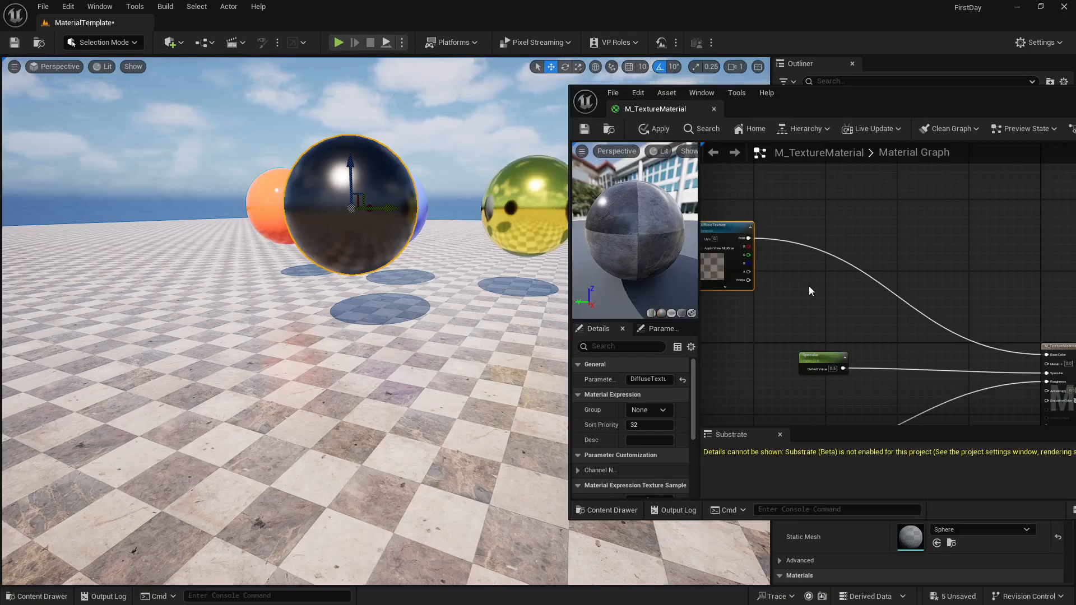
left_click(840, 236)
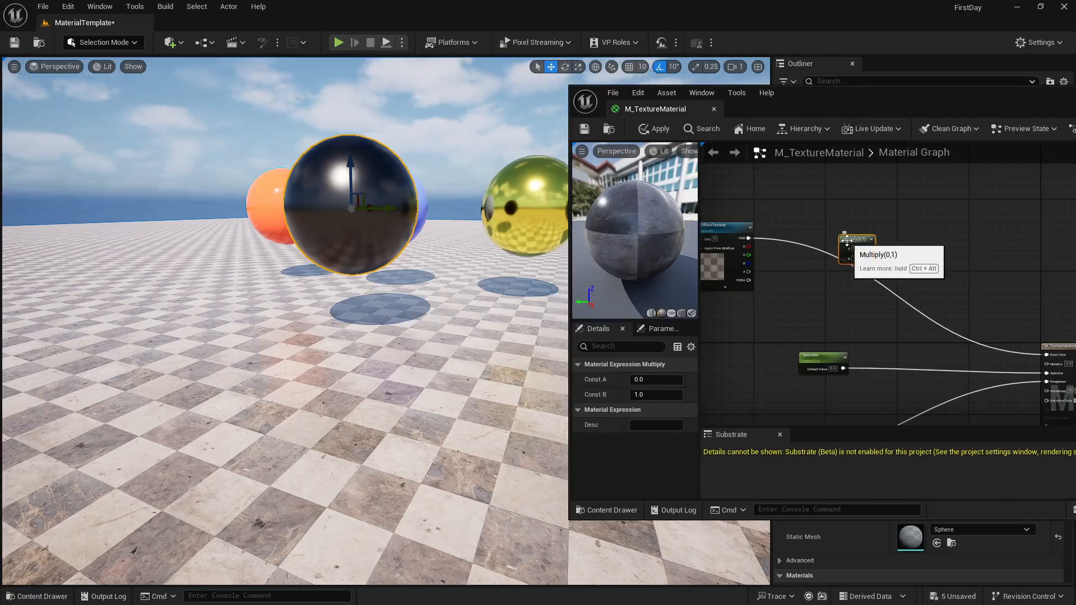
key("Delete")
right_click(848, 237)
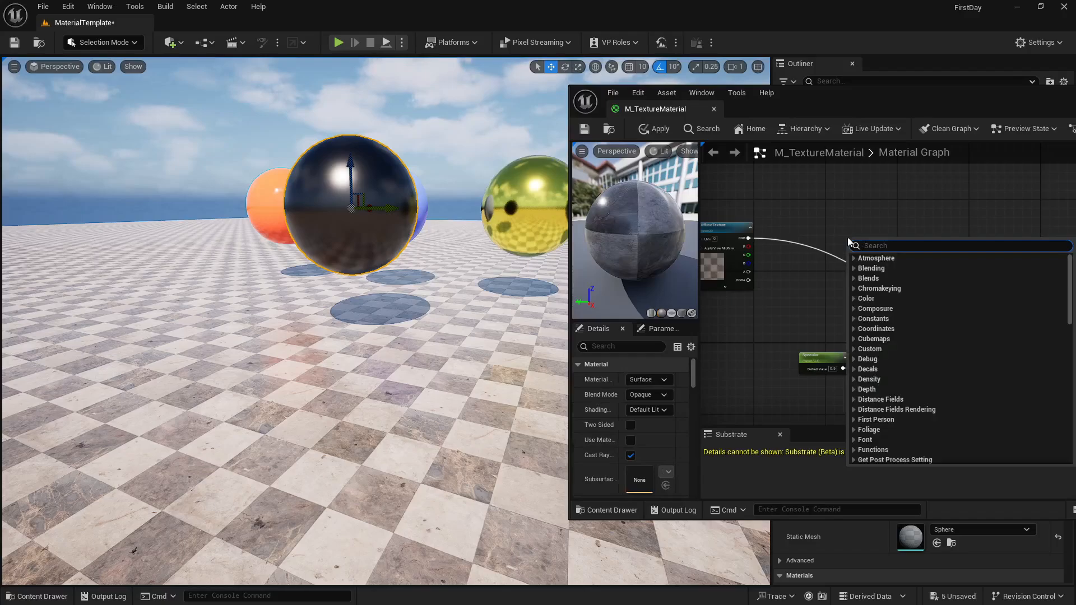
type("multi")
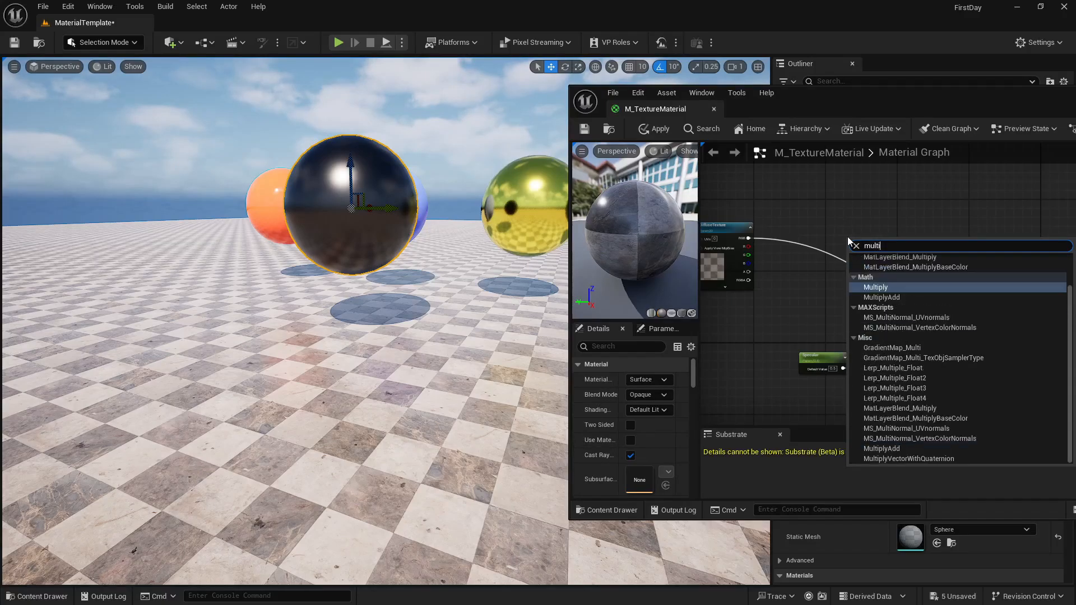
left_click(842, 223)
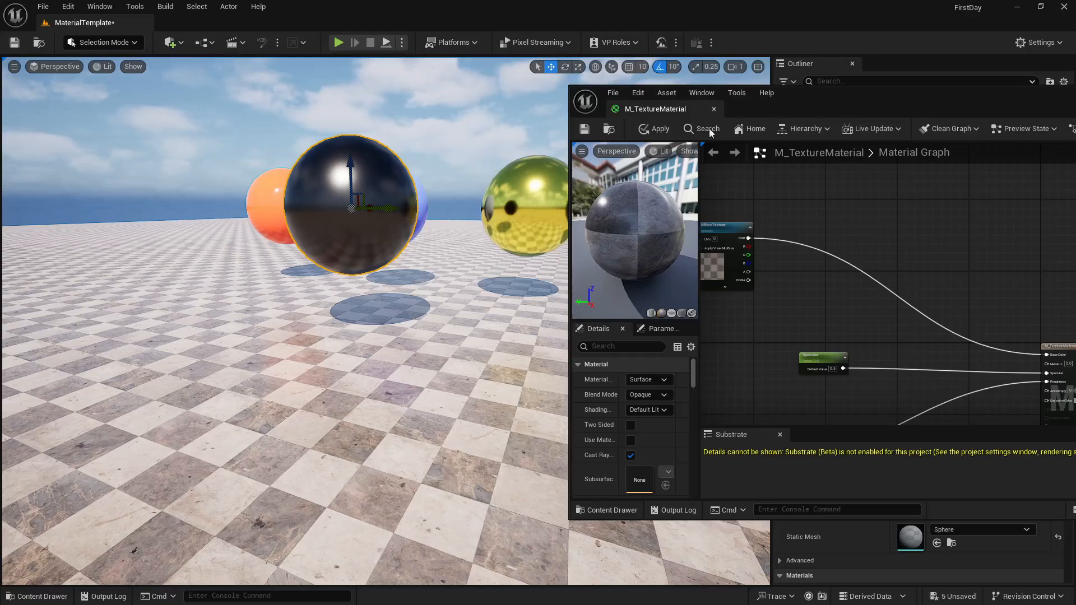
Step: Enlarge the material editor, add a Multiply node beside DiffuseTexture and connect the texture's RGB output to its A input
left_click_drag(567, 85, 253, 40)
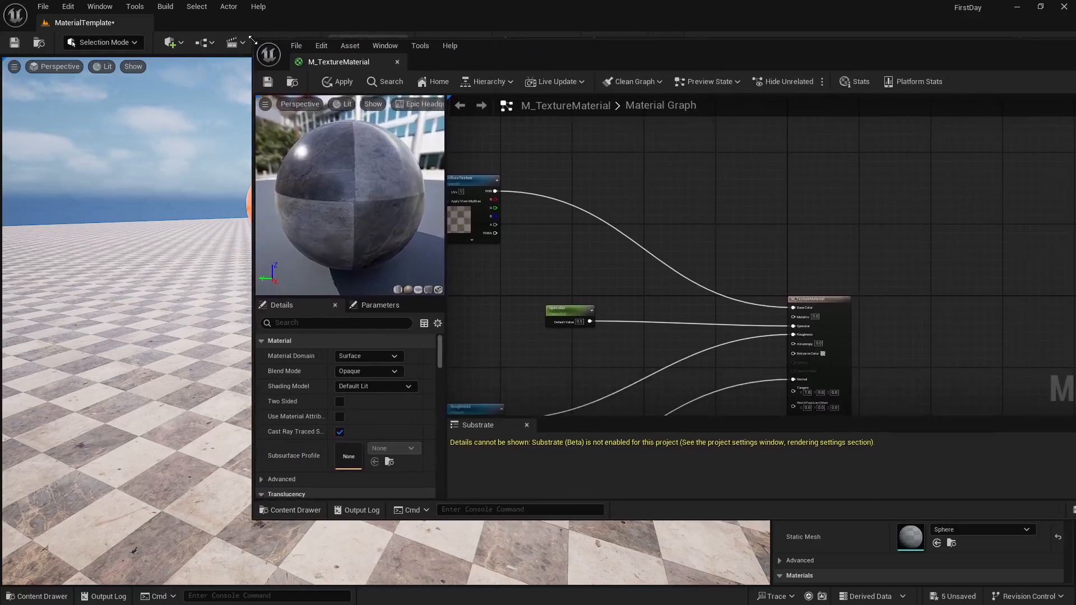
right_click_drag(558, 235, 699, 262)
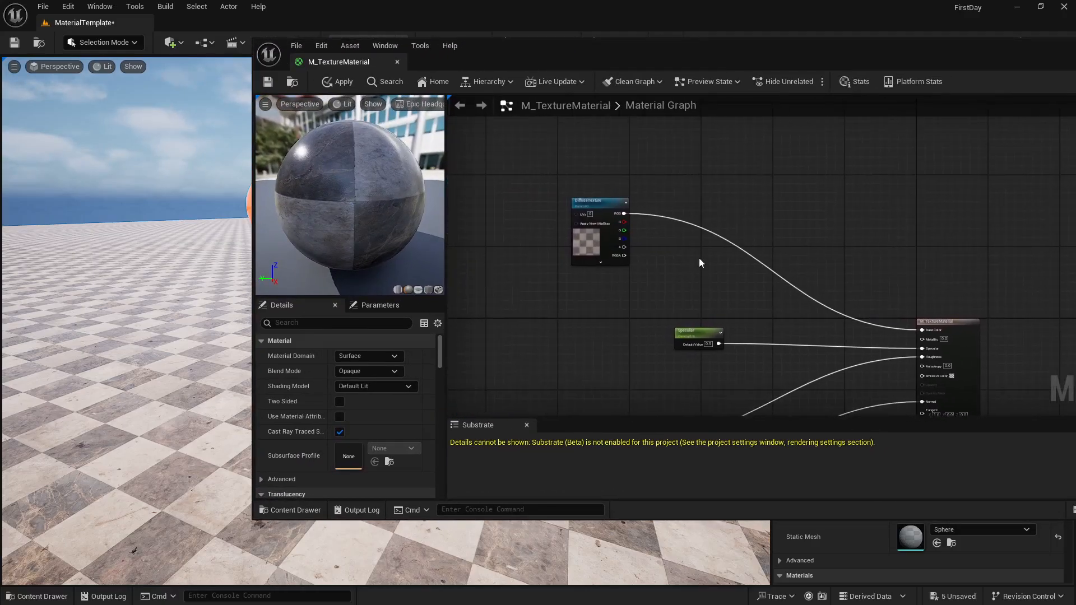
left_click(699, 258)
scroll(698, 269, "up", 2)
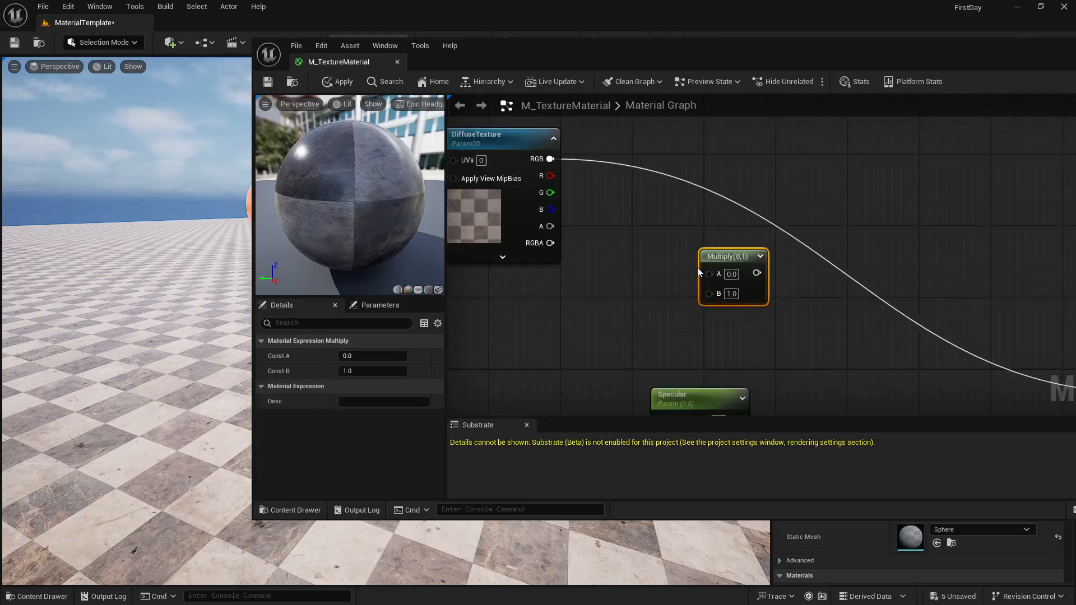
left_click_drag(562, 160, 708, 273)
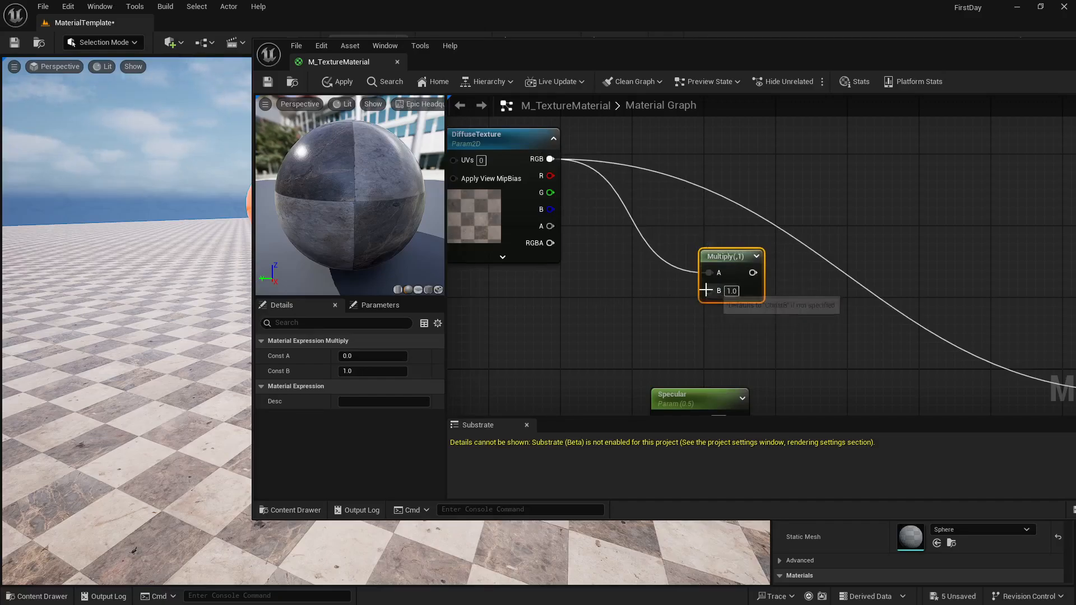
Step: Promote the Multiply node's B input to a parameter named Diffuse_Brightness, place it below DiffuseTexture and save the material
right_click(707, 291)
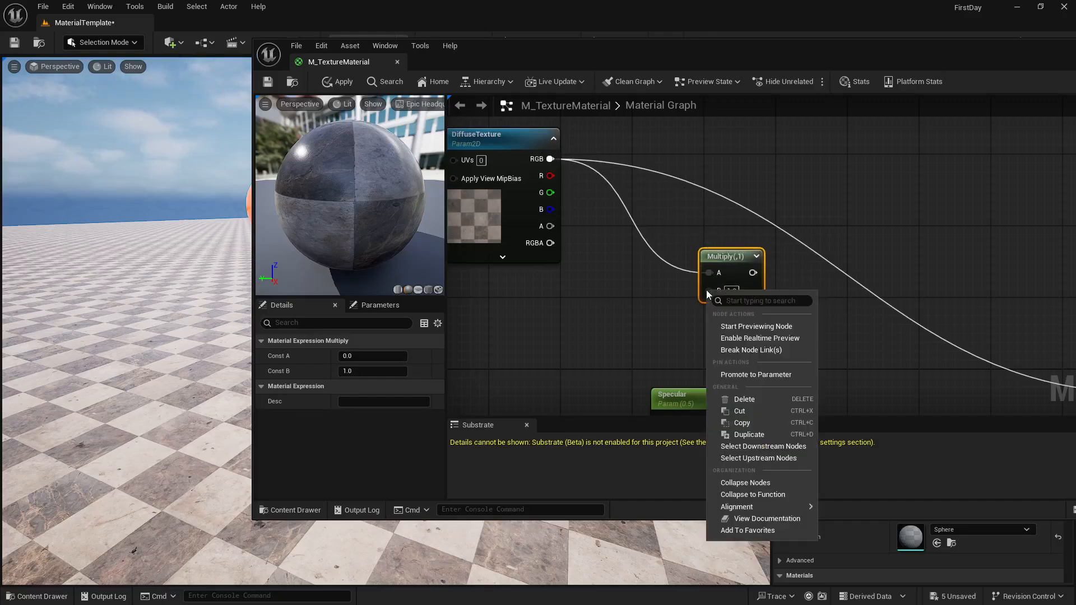
left_click(734, 375)
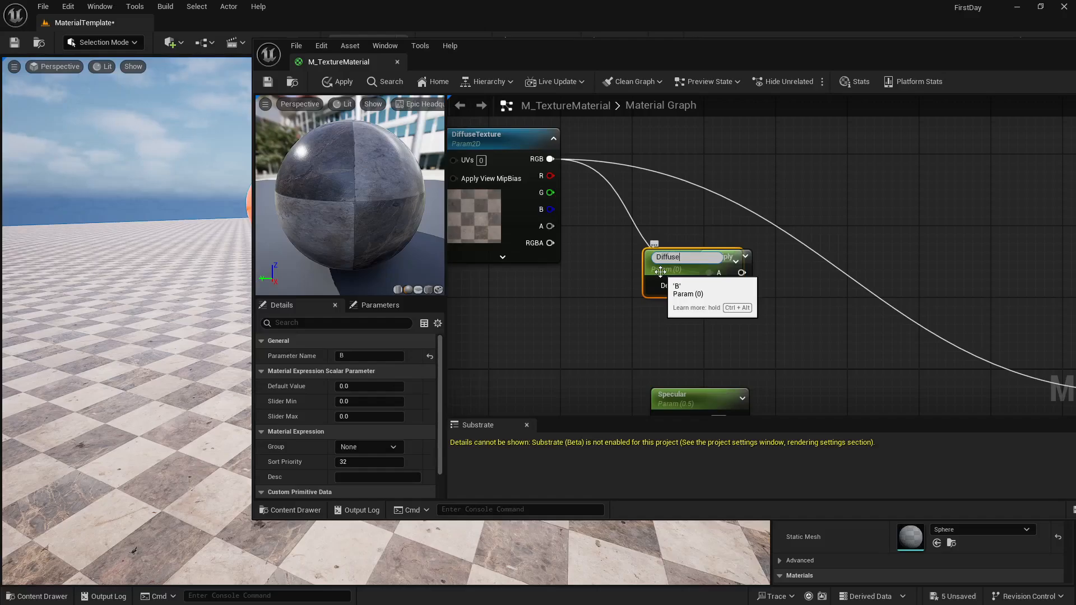
type("Diffuse_Brightness")
key("Return")
left_click_drag(731, 277, 557, 325)
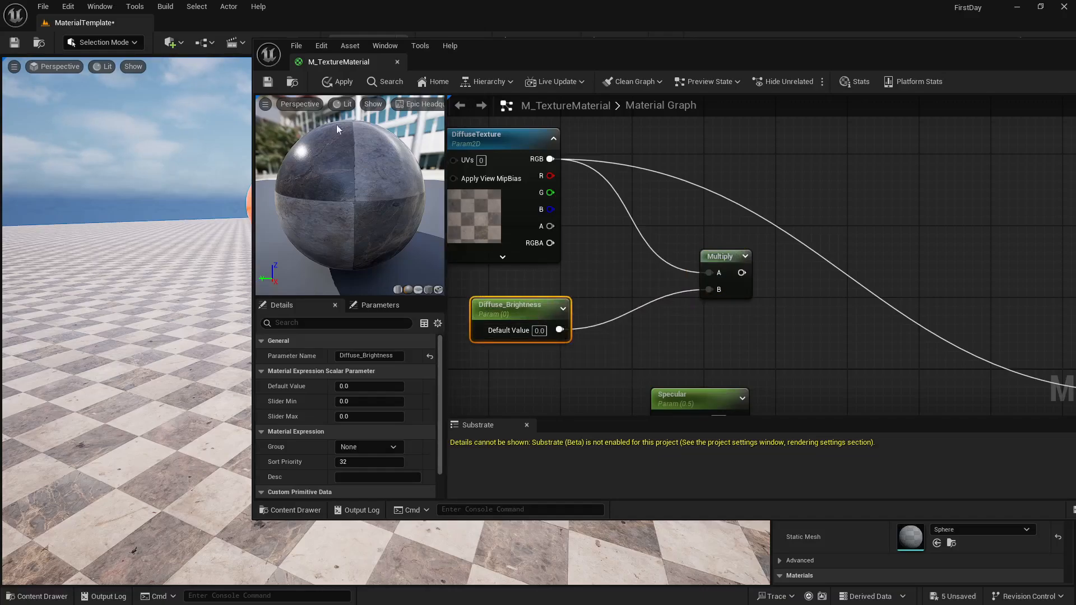
left_click(268, 83)
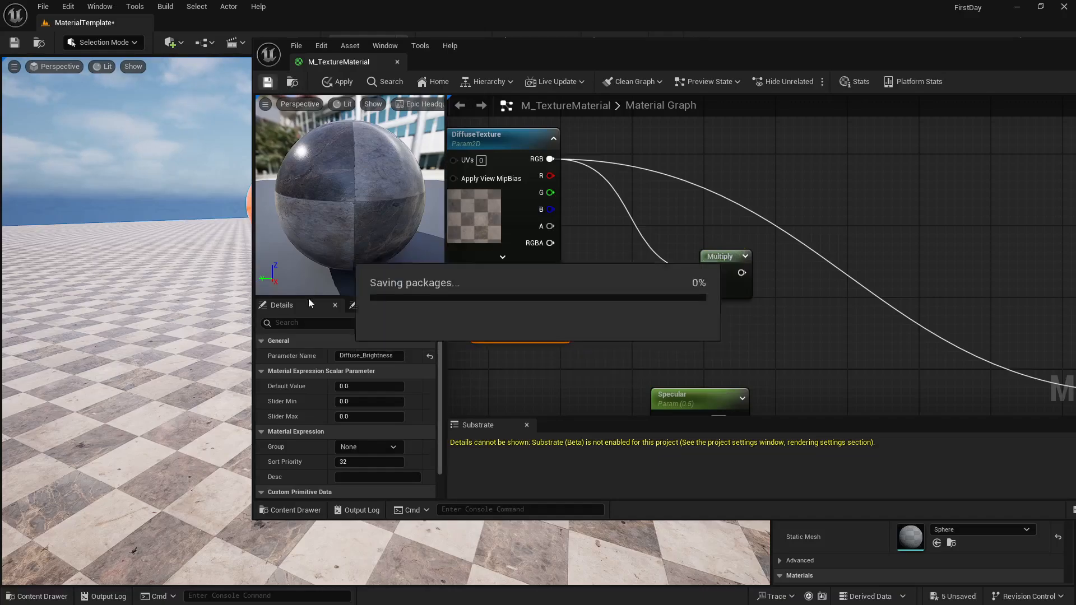
Step: Create a material instance of M_TextureMaterial in the MaterialsTemplate folder and name it Tiles
left_click_drag(532, 51, 501, 44)
left_click_drag(225, 29, 399, 67)
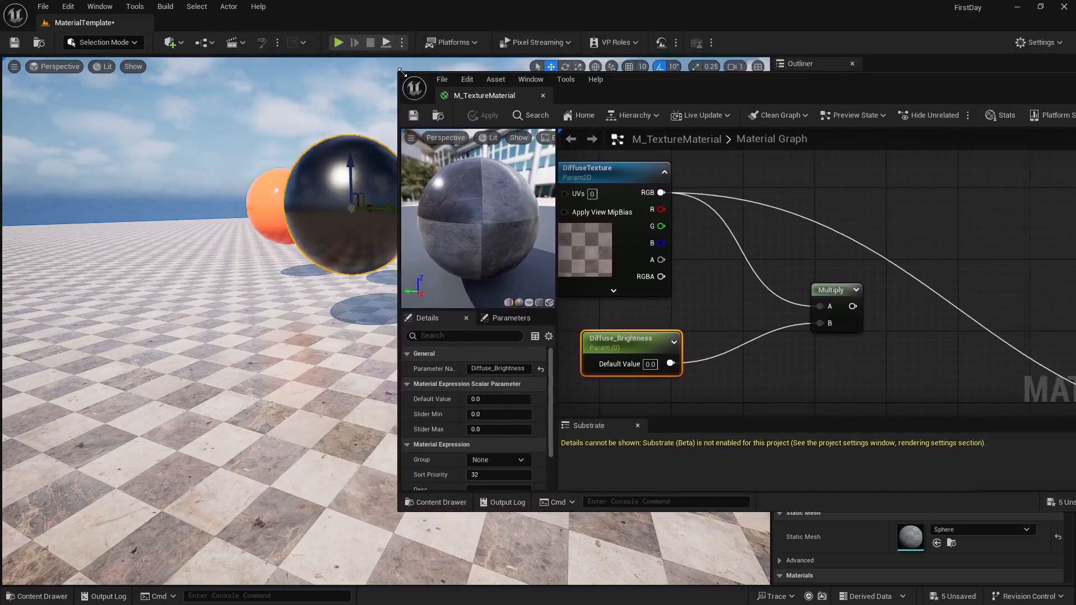
left_click_drag(716, 86, 603, 46)
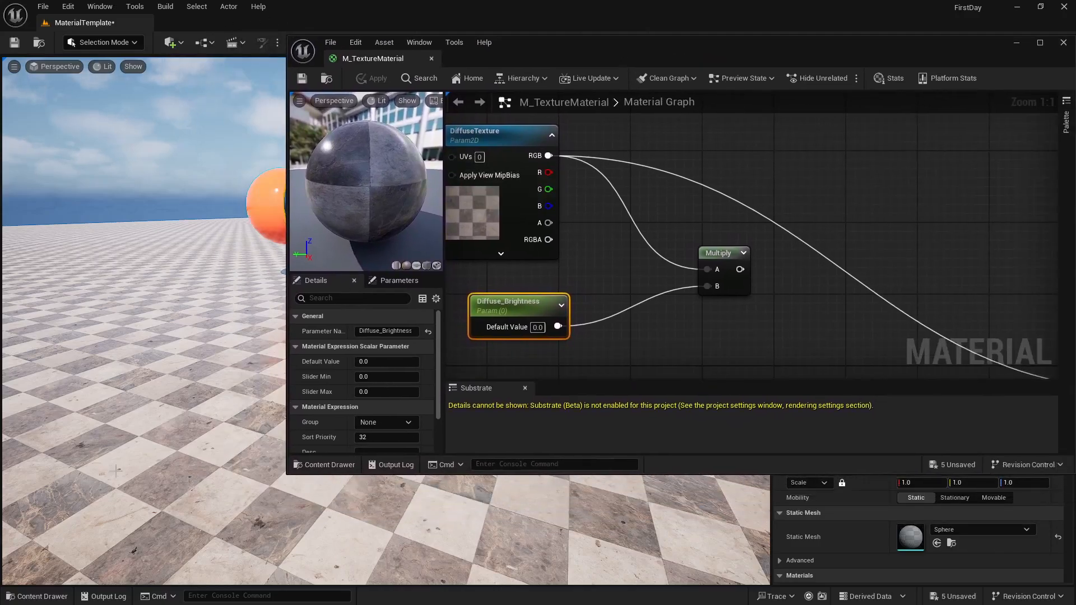
left_click(35, 596)
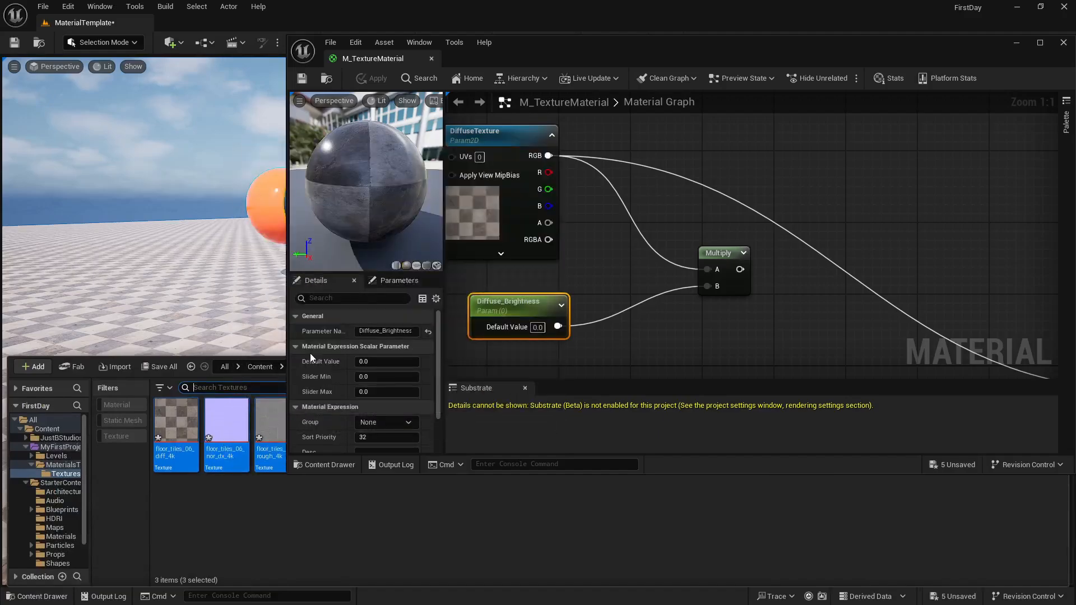
left_click(56, 465)
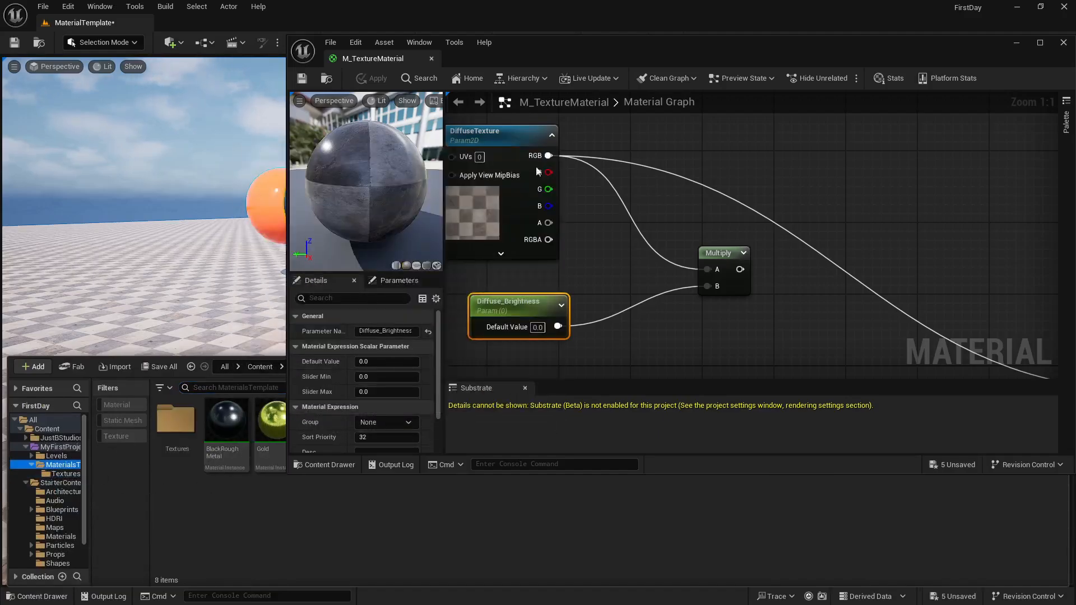
left_click_drag(574, 46, 796, 221)
right_click(423, 434)
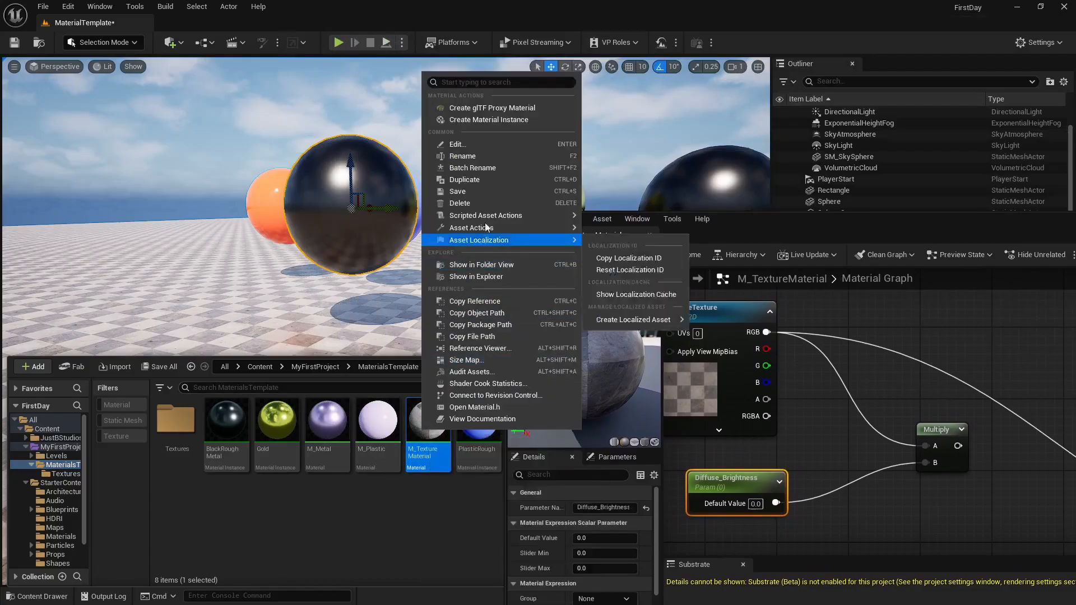
left_click(488, 120)
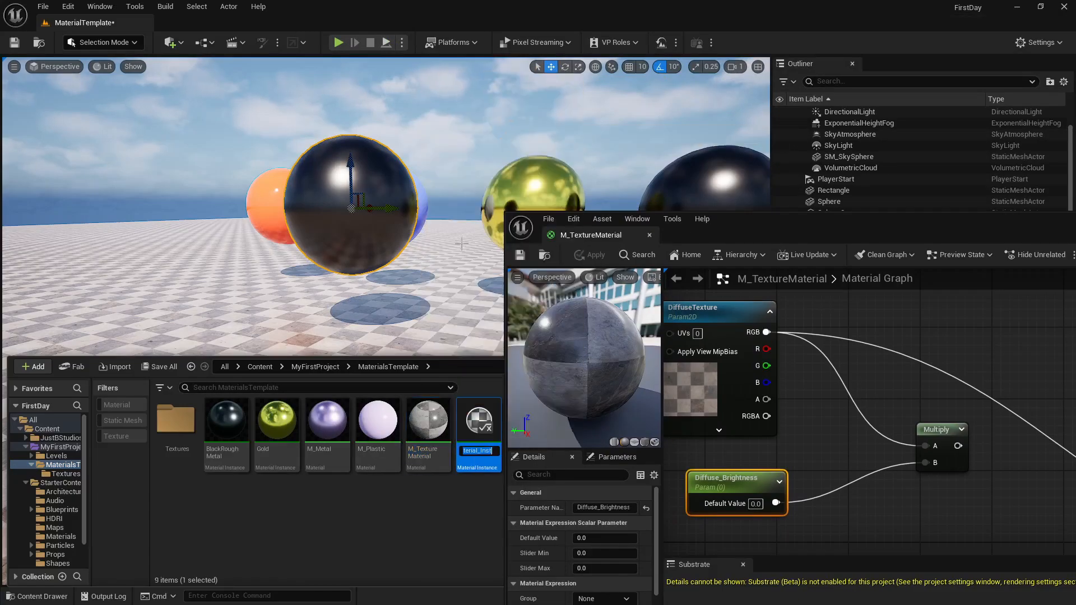
type("PlasticRough")
key("Return")
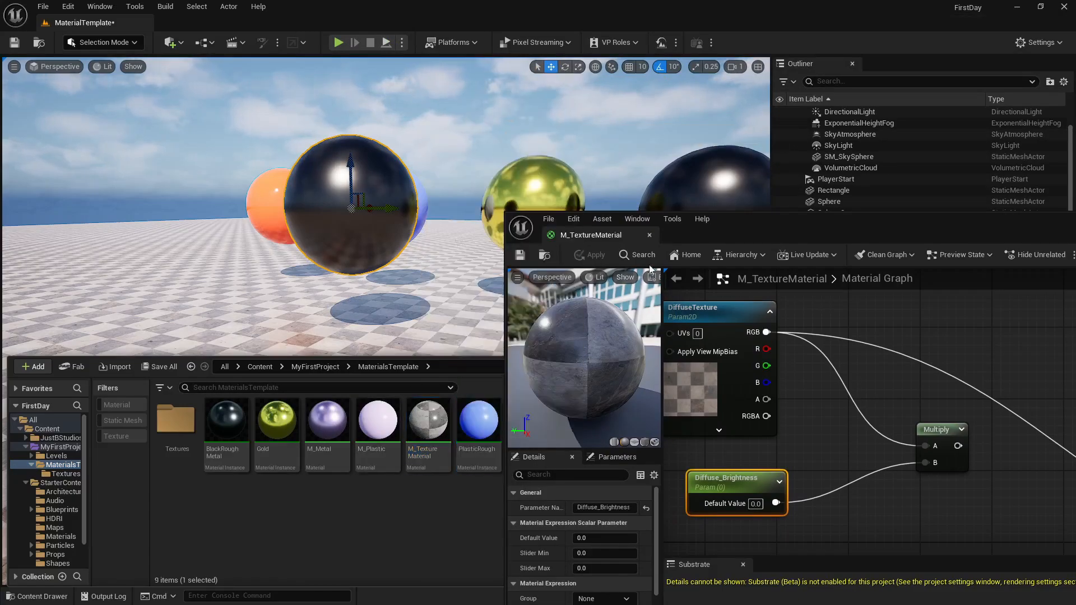
Step: Open the Tiles material instance for editing and bring its editor window fully into view
left_click_drag(741, 231, 515, 547)
left_click_drag(580, 426, 504, 363)
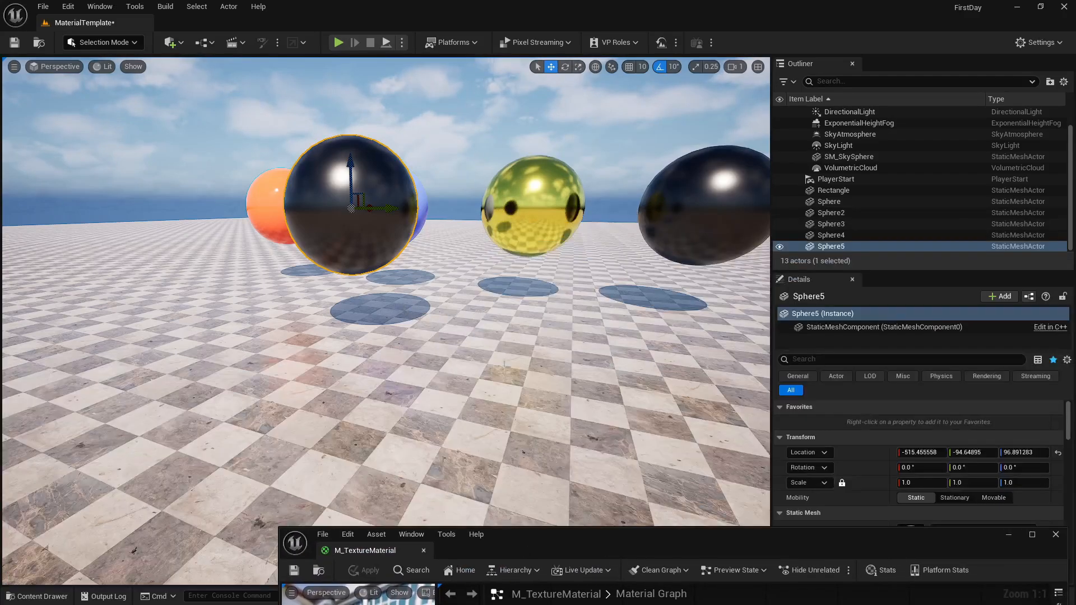
left_click(39, 595)
double_click(588, 426)
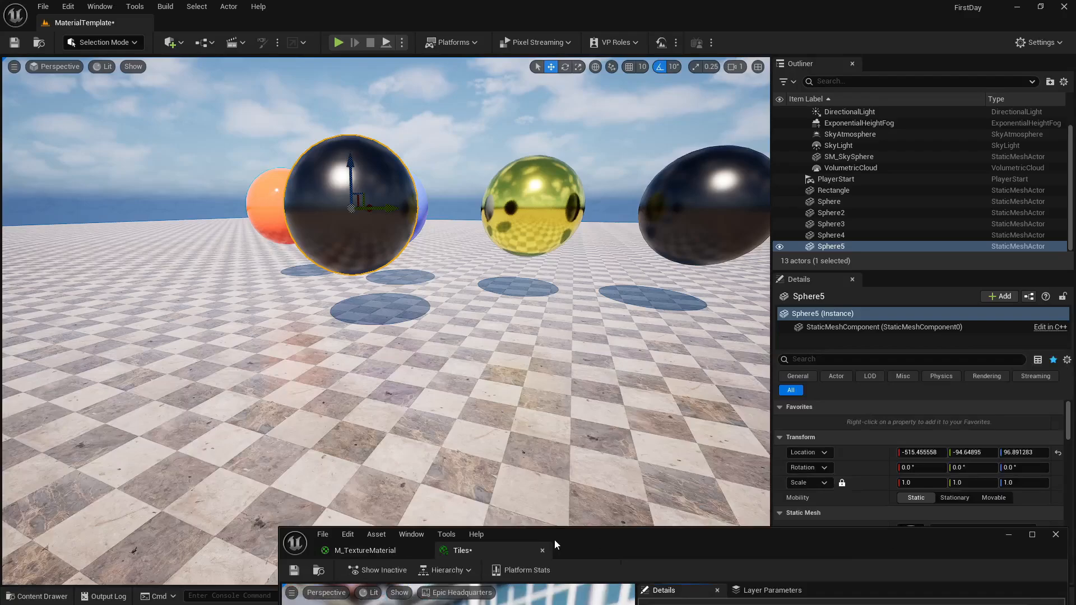
left_click_drag(592, 468, 583, 91)
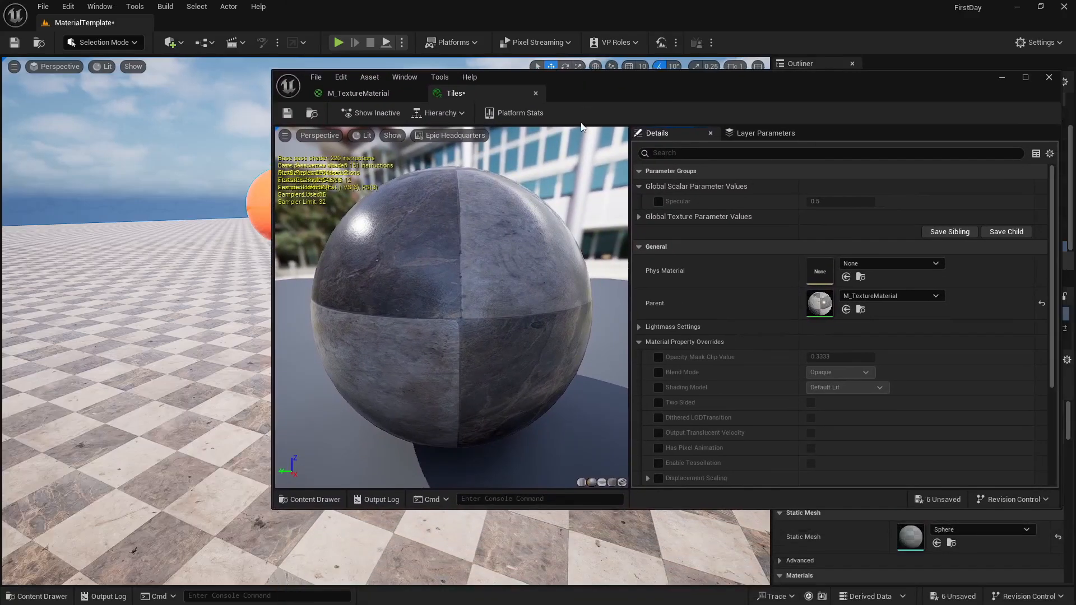
Step: Enable the DiffuseTexture, NormalTexture, Roughness and Specular overrides in the Tiles instance, and return to the M_TextureMaterial graph
left_click(639, 217)
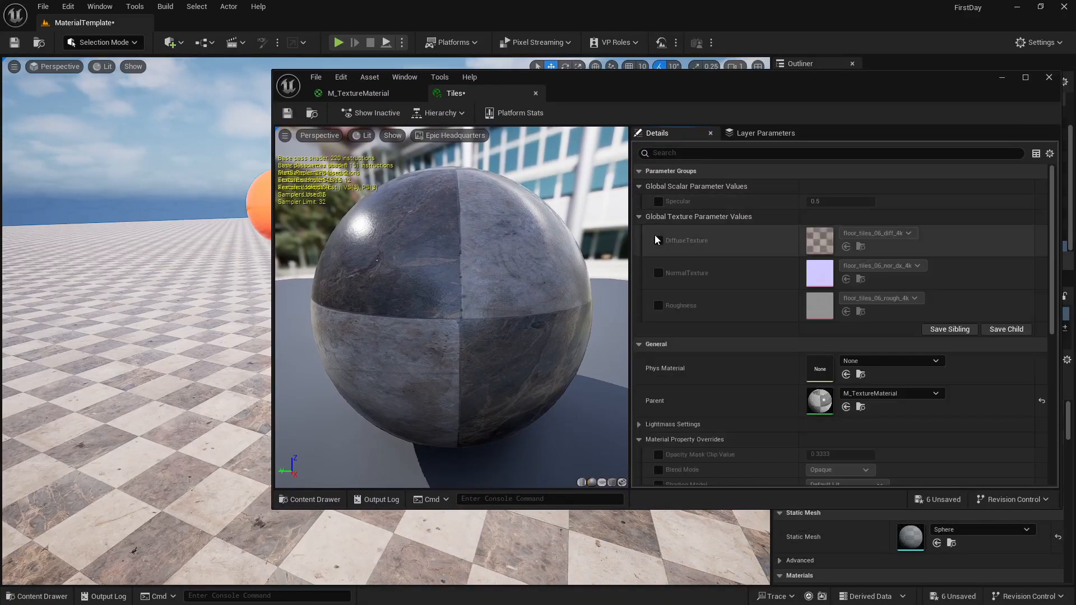
left_click(658, 241)
left_click(659, 273)
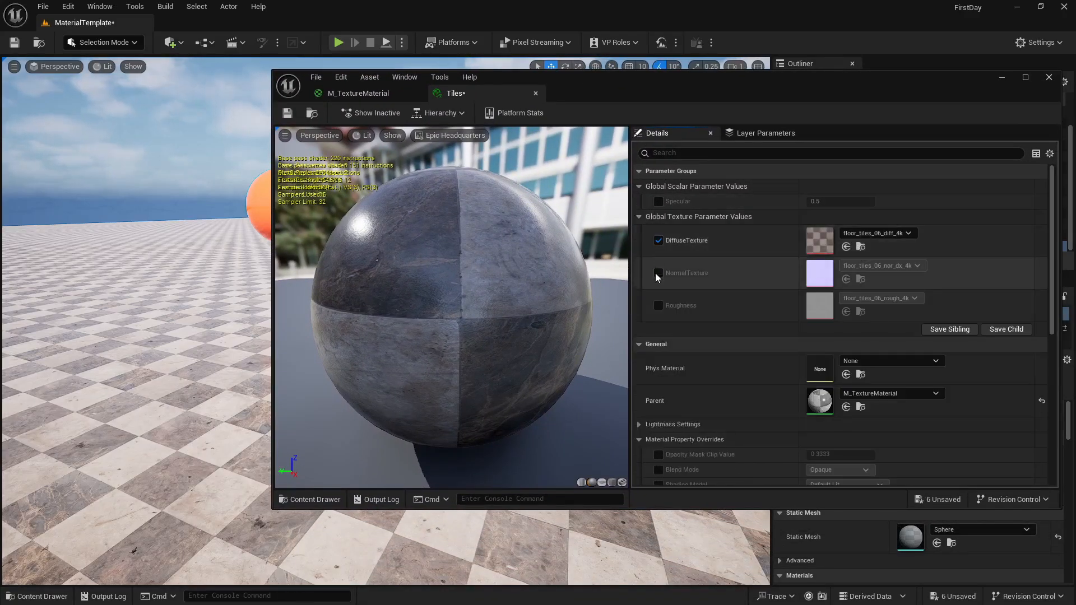
left_click(659, 305)
scroll(710, 303, "down", 4)
scroll(711, 301, "down", 4)
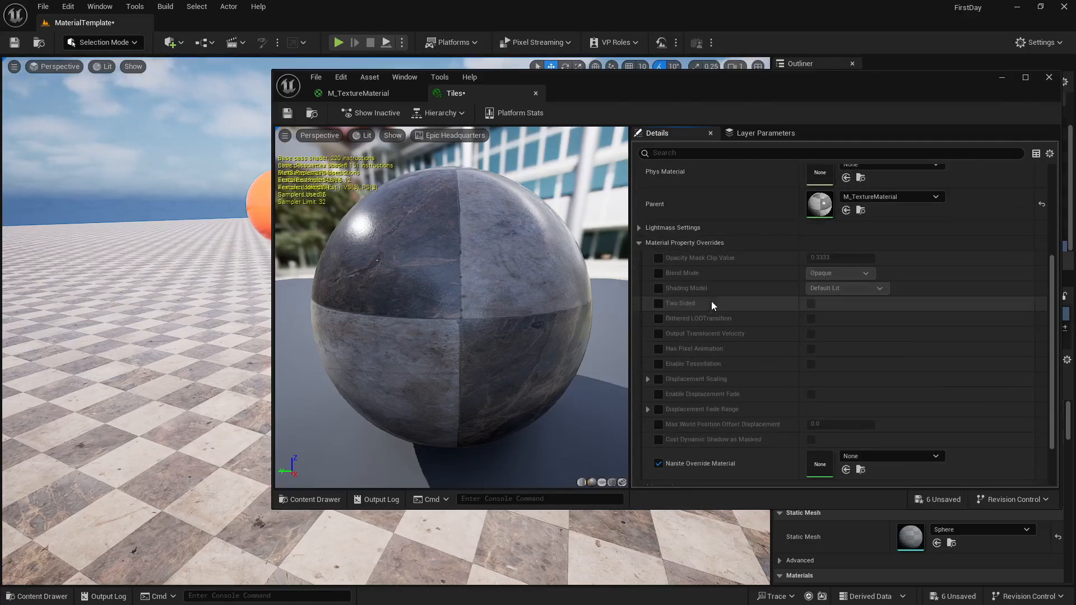
scroll(711, 301, "up", 8)
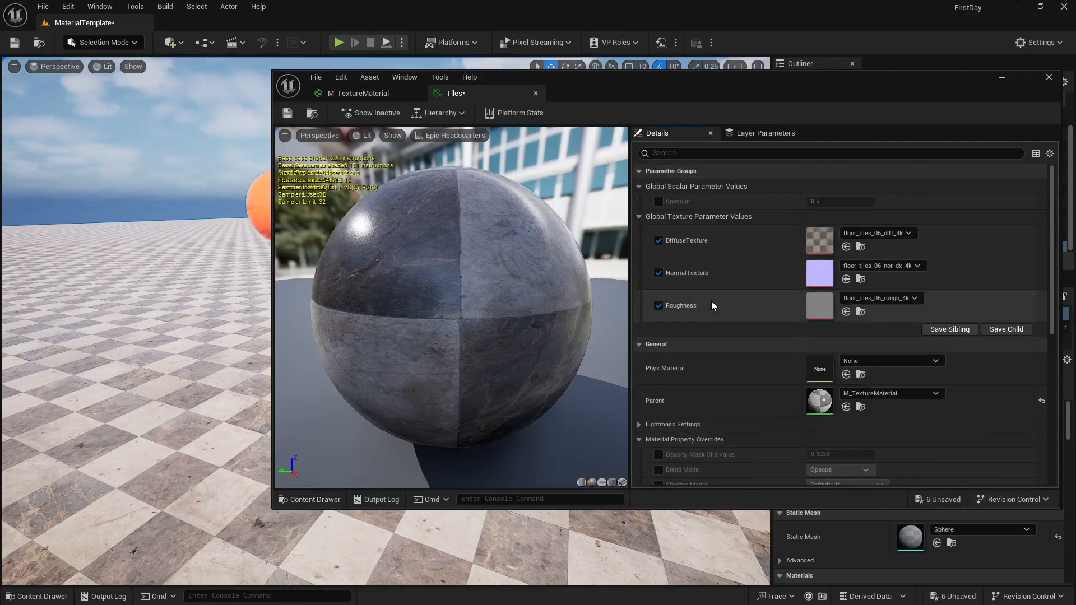
left_click(659, 201)
left_click(367, 92)
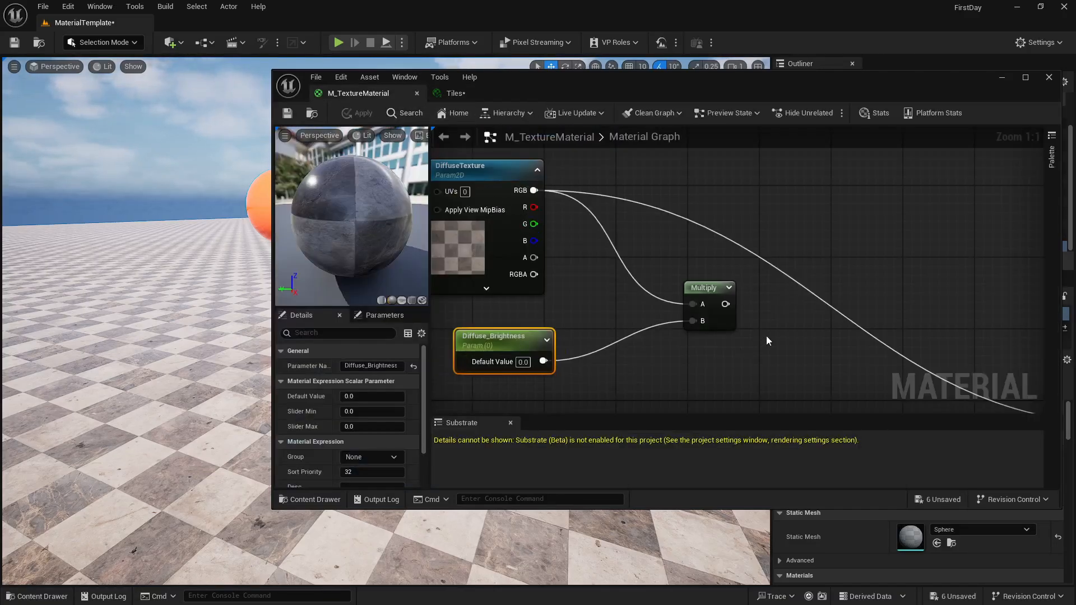
Step: Connect the Multiply node's output to the Base Color input of M_TextureMaterial and save the material
right_click_drag(766, 337, 588, 300)
scroll(587, 298, "down", 4)
scroll(588, 298, "up", 2)
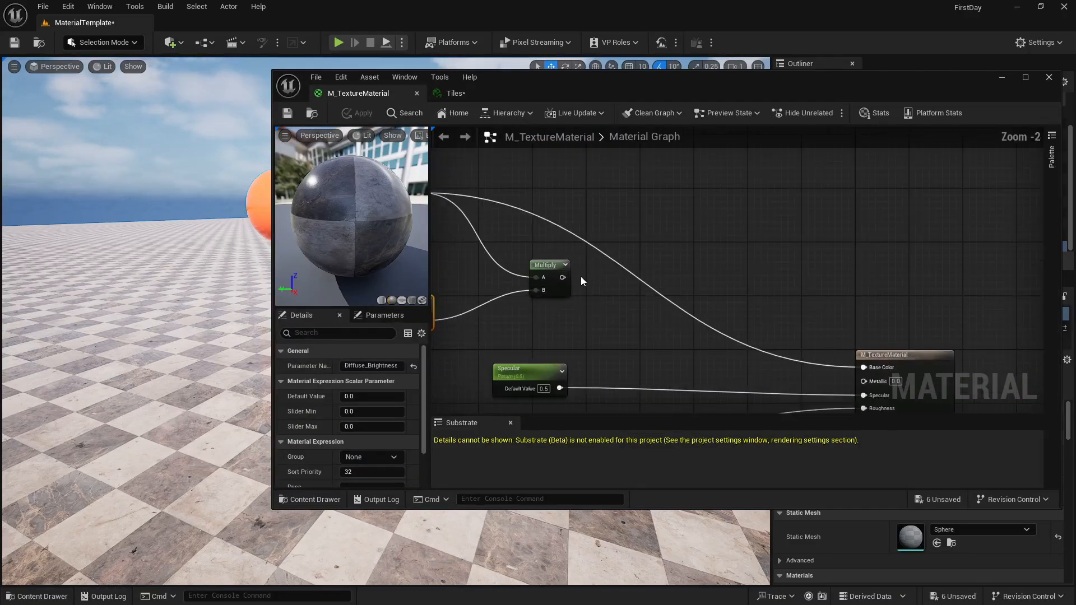
left_click_drag(562, 277, 869, 370)
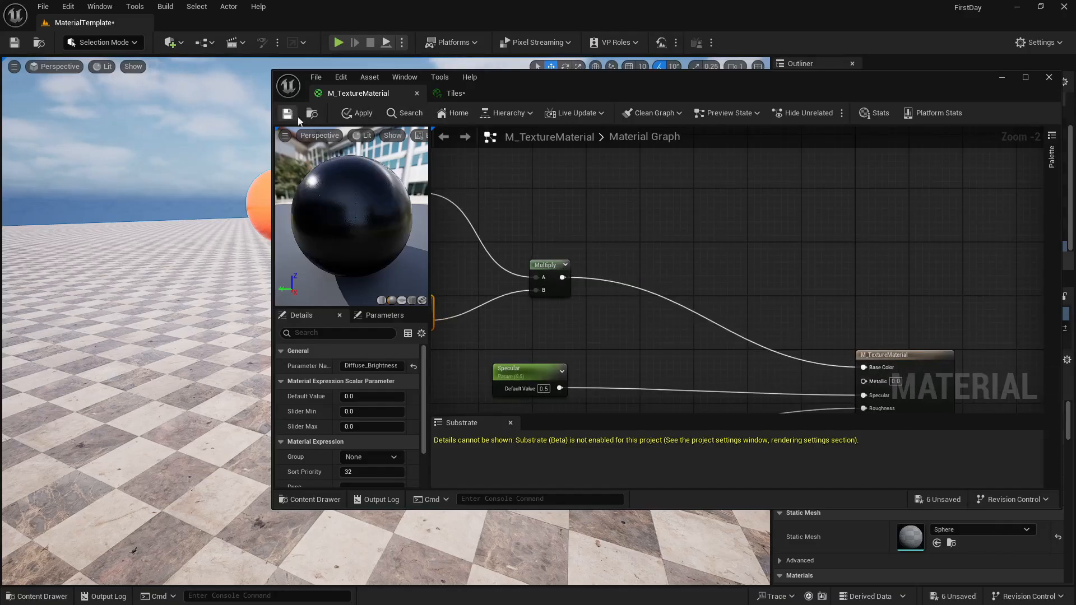
left_click(292, 114)
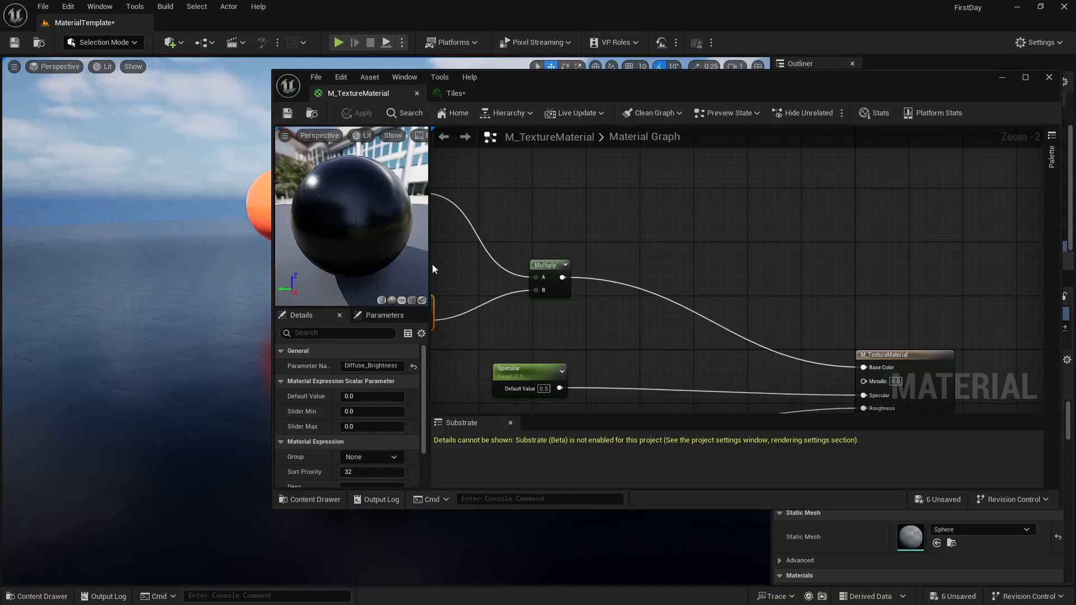
Step: Enable the Diffuse_Brightness override in the Tiles instance, try the values 3 and 2, and set it to 1
left_click(457, 95)
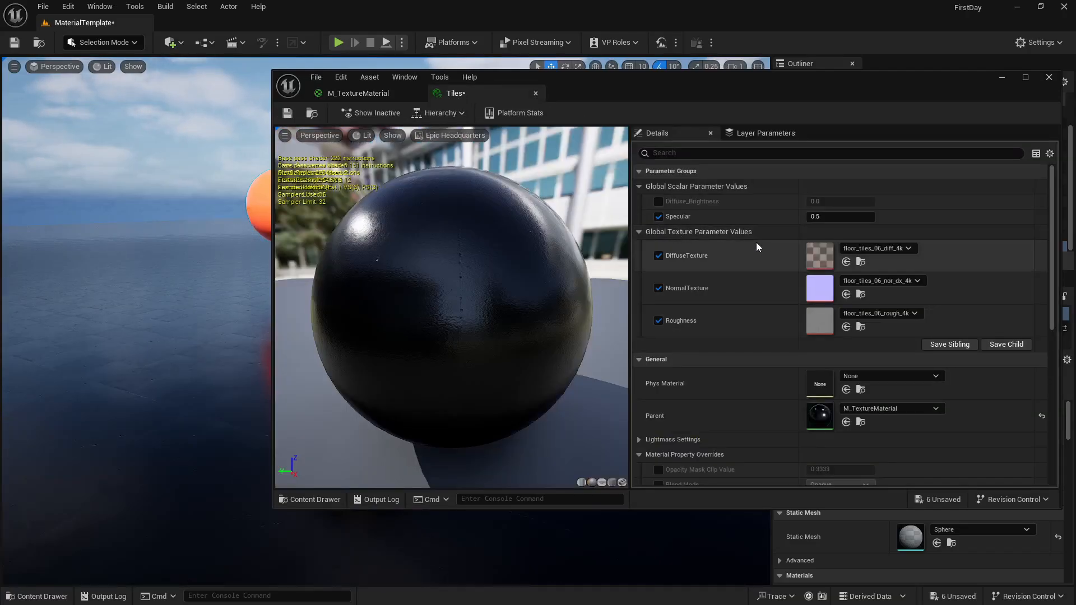
left_click(659, 201)
left_click(823, 201)
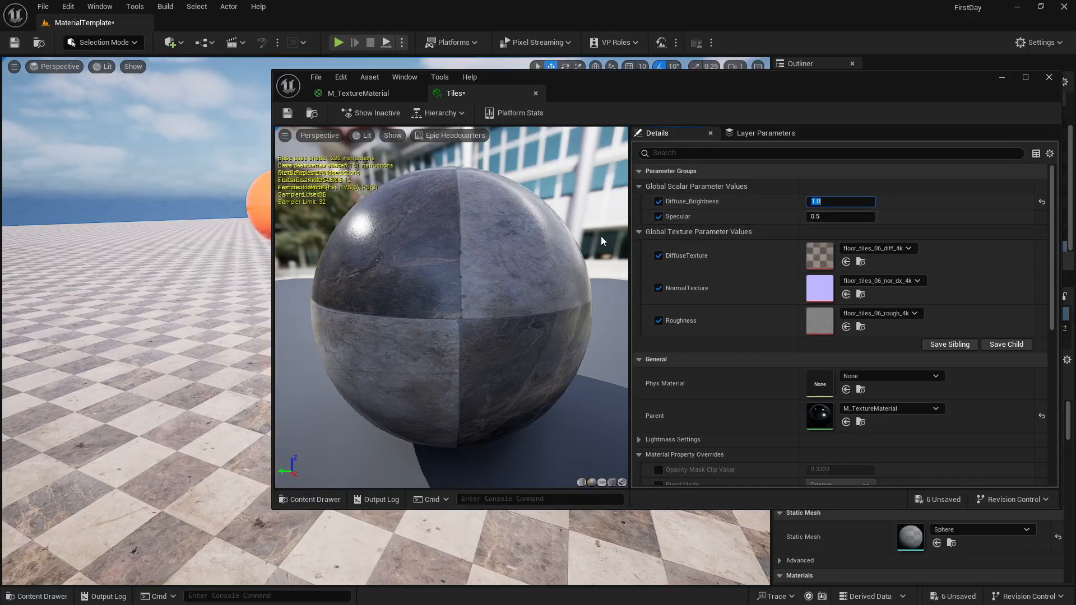
type("3")
key("Return")
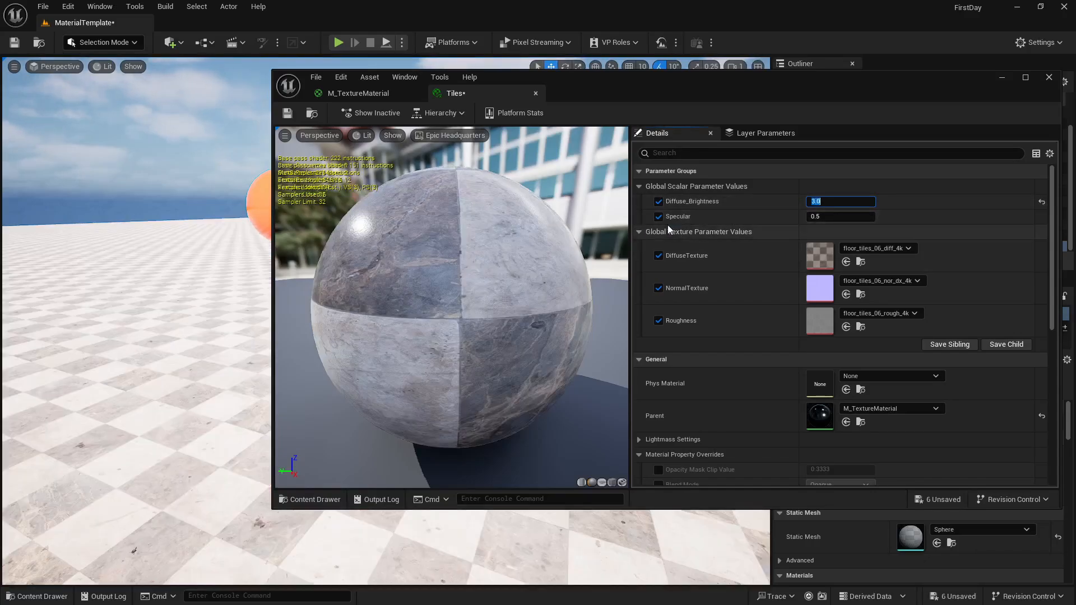
type("2")
key("Return")
type("1")
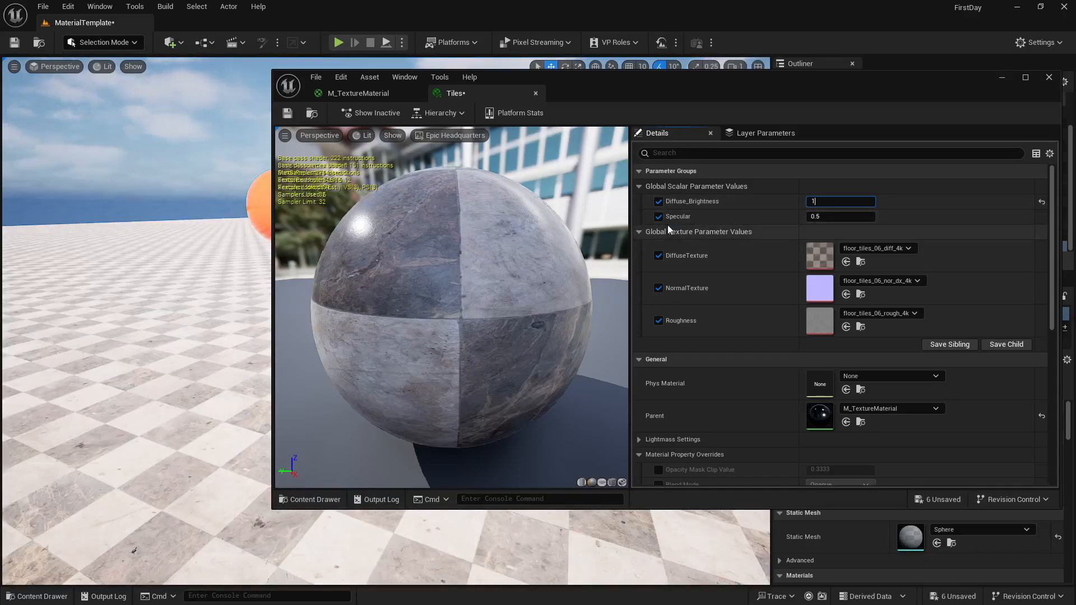
key("Return")
Step: Return to the M_TextureMaterial graph and set the Diffuse_Brightness parameter's default value to 1
left_click(358, 93)
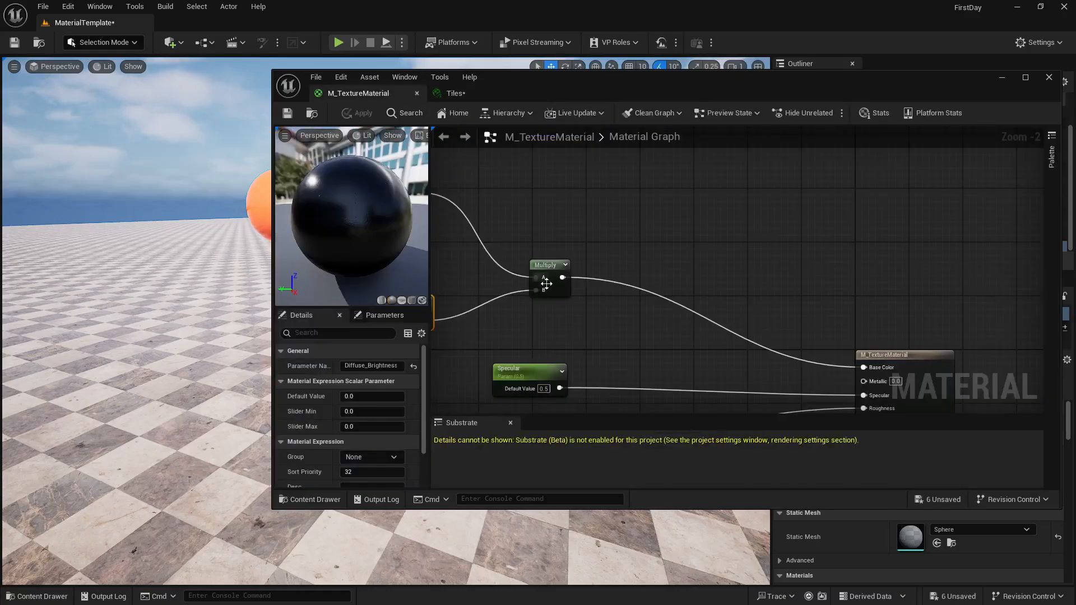
right_click_drag(543, 317, 702, 281)
scroll(508, 287, "up", 2)
left_click(583, 284)
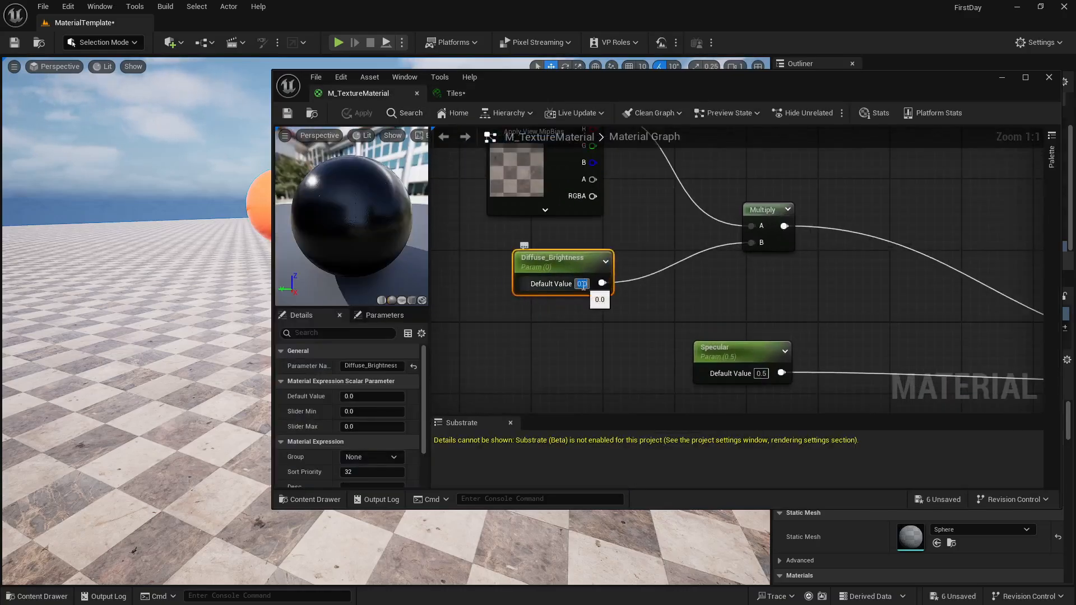
type("1")
key("Return")
Step: Add a Power node after the Multiply node and connect Multiply's output to its Base input
right_click_drag(770, 278, 633, 275)
left_click(640, 279)
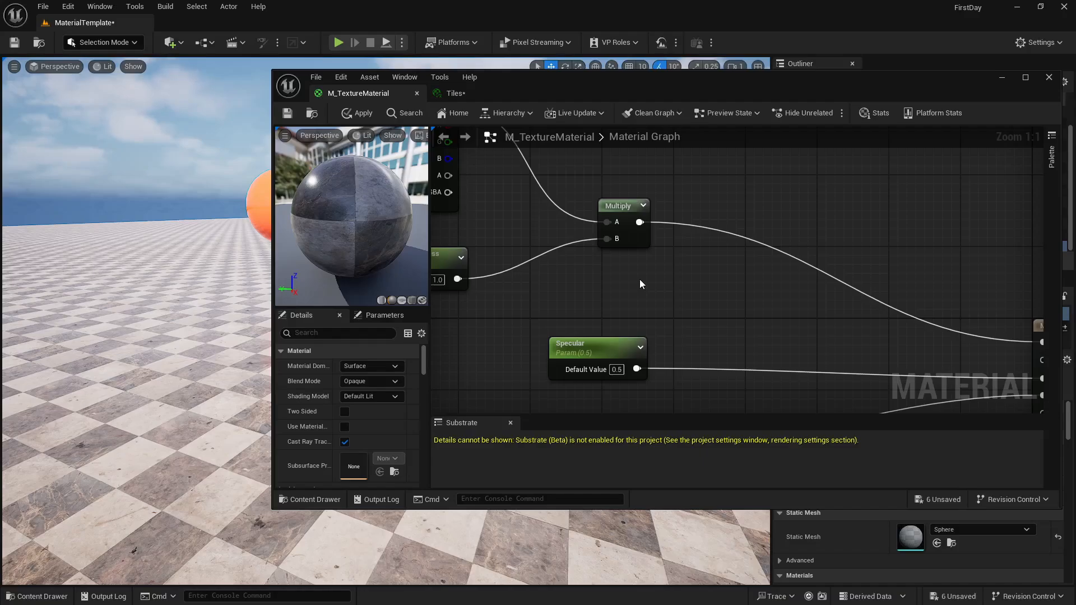
right_click(777, 227)
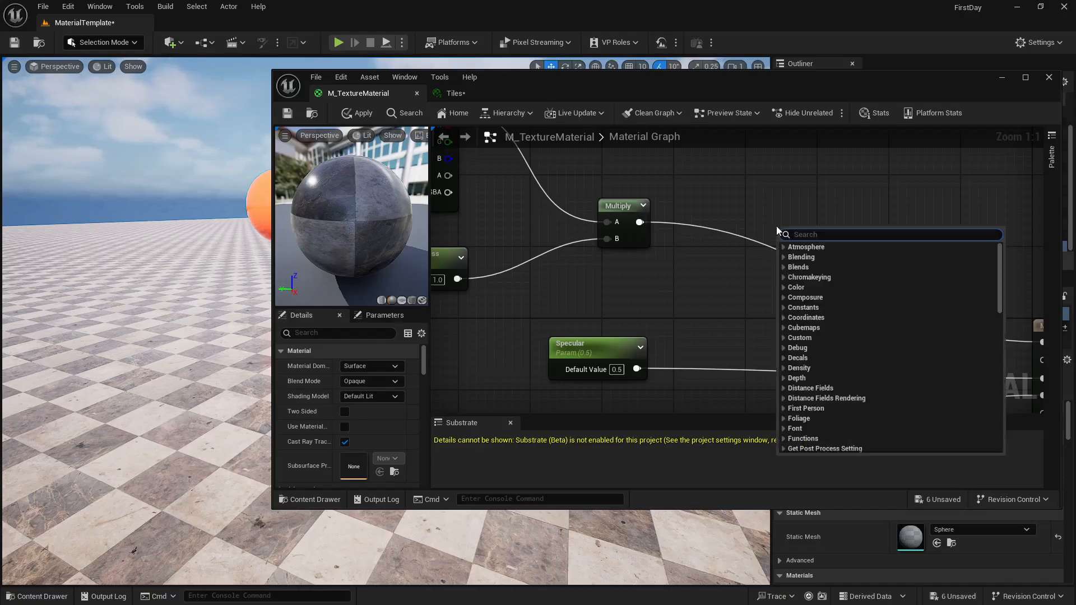
type("power")
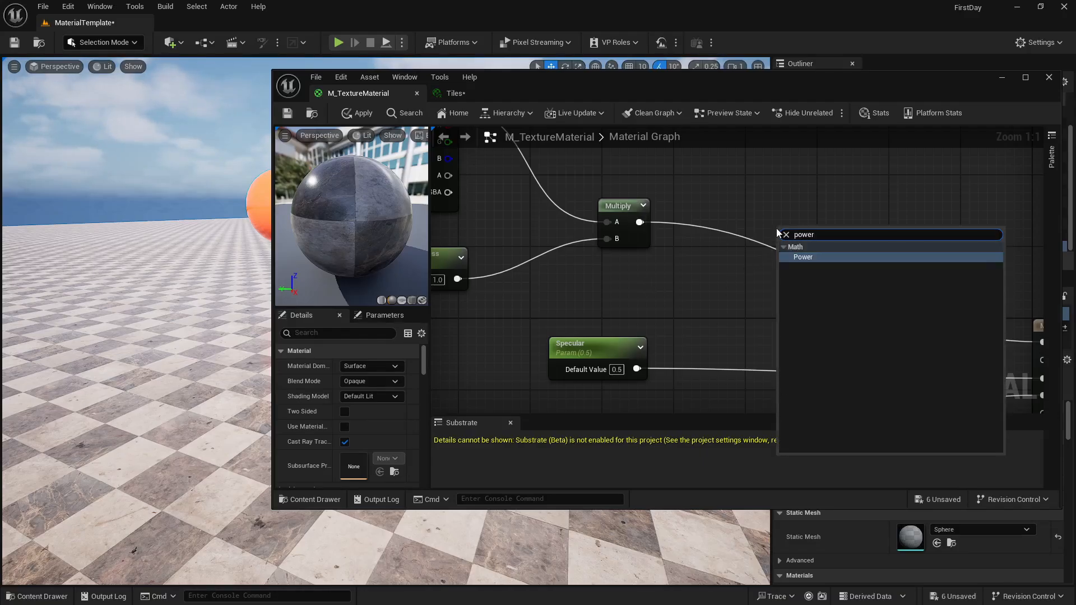
left_click(795, 257)
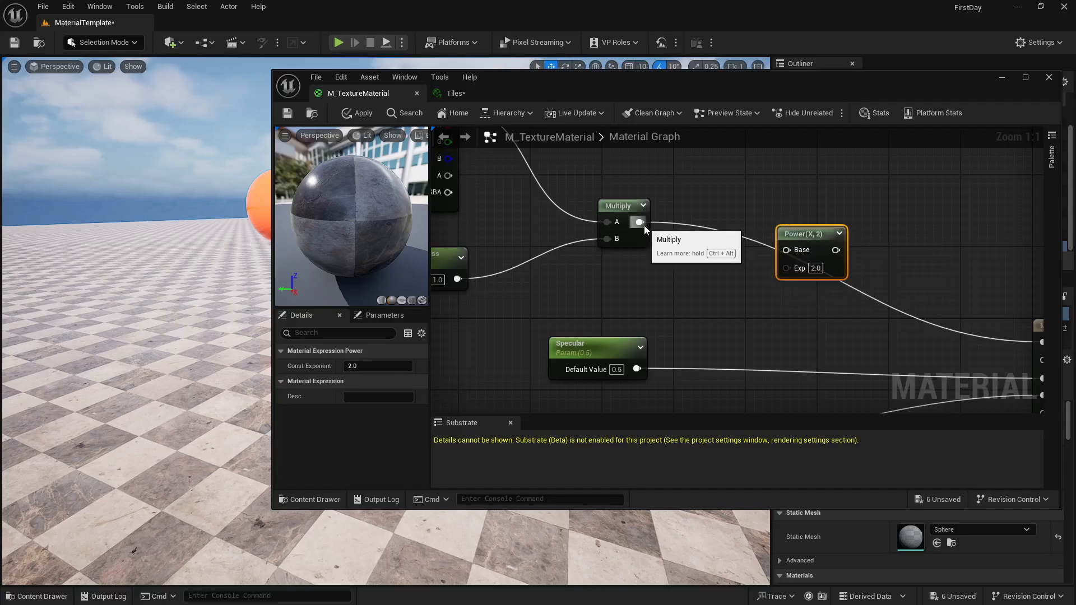
left_click_drag(639, 222, 786, 250)
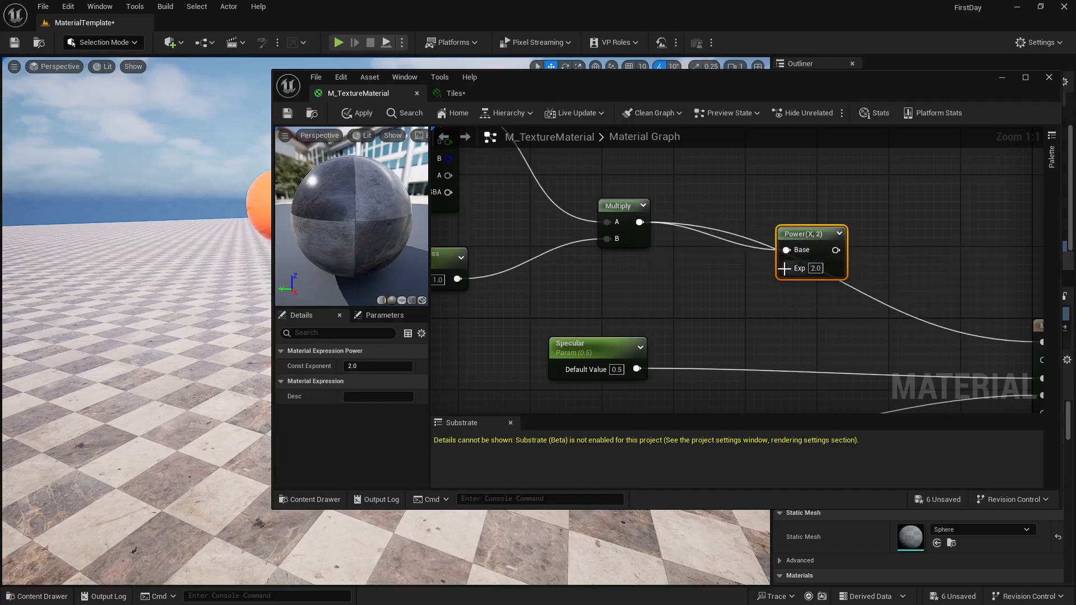
Step: Promote the Power node's Exp input to a parameter named Diffuse_Contrast and place it below the Multiply node
right_click(798, 268)
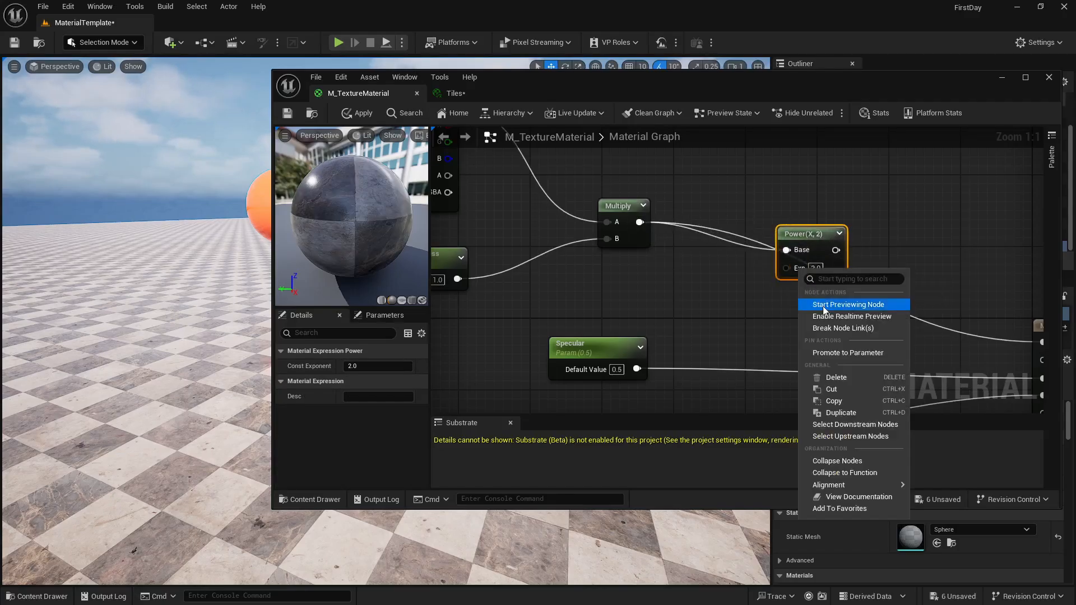
left_click(835, 353)
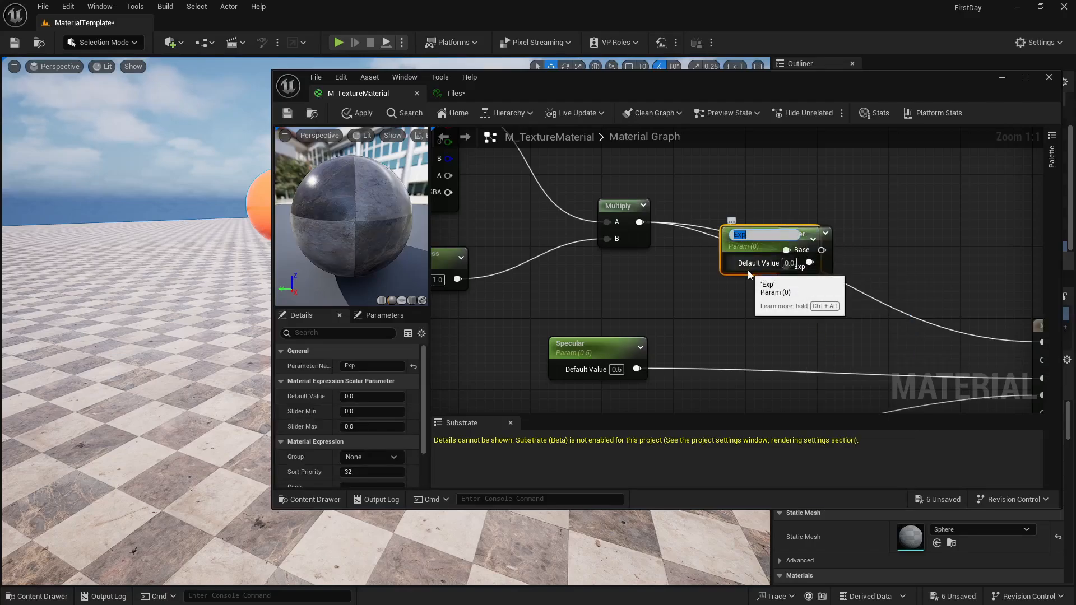
type("Diffu")
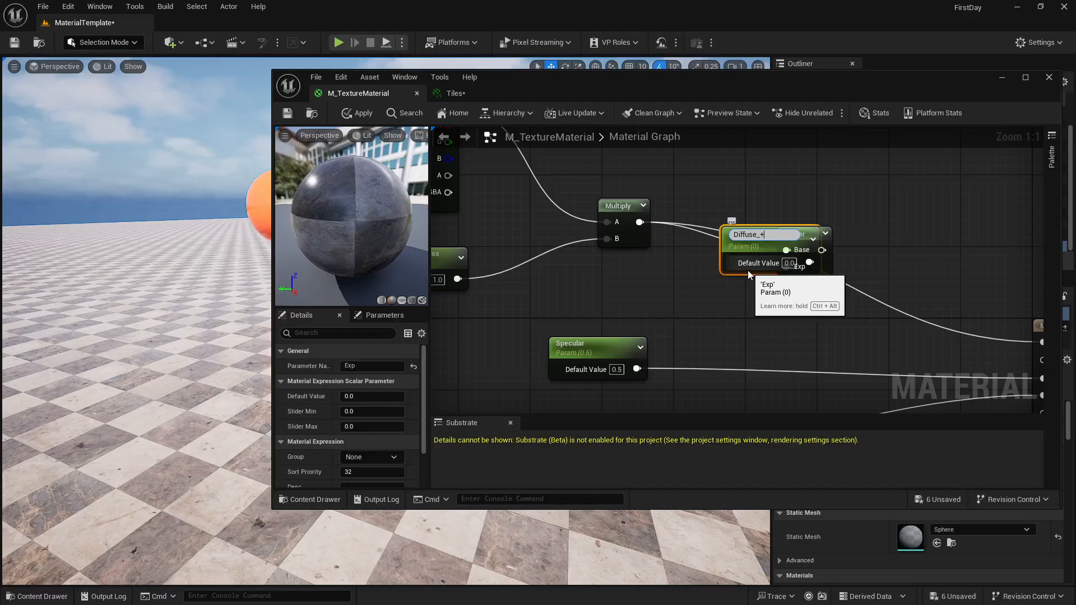
type("se_Contrast")
key("Return")
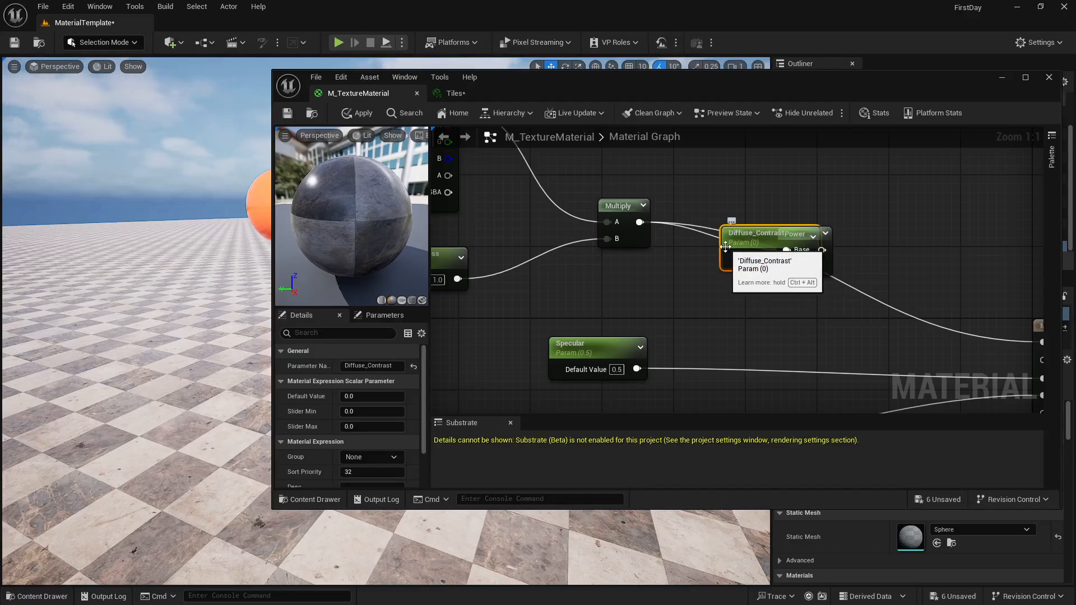
left_click_drag(725, 246, 597, 288)
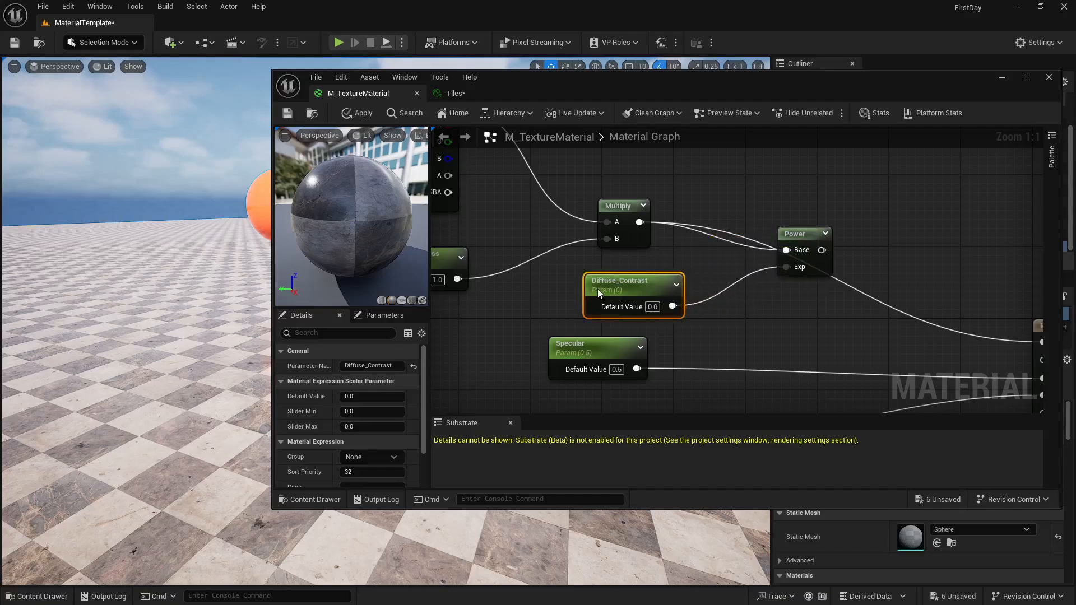
Step: Set the Diffuse_Contrast parameter's default value to 1 and save the material
left_click(652, 307)
type("1")
key("Return")
left_click(288, 114)
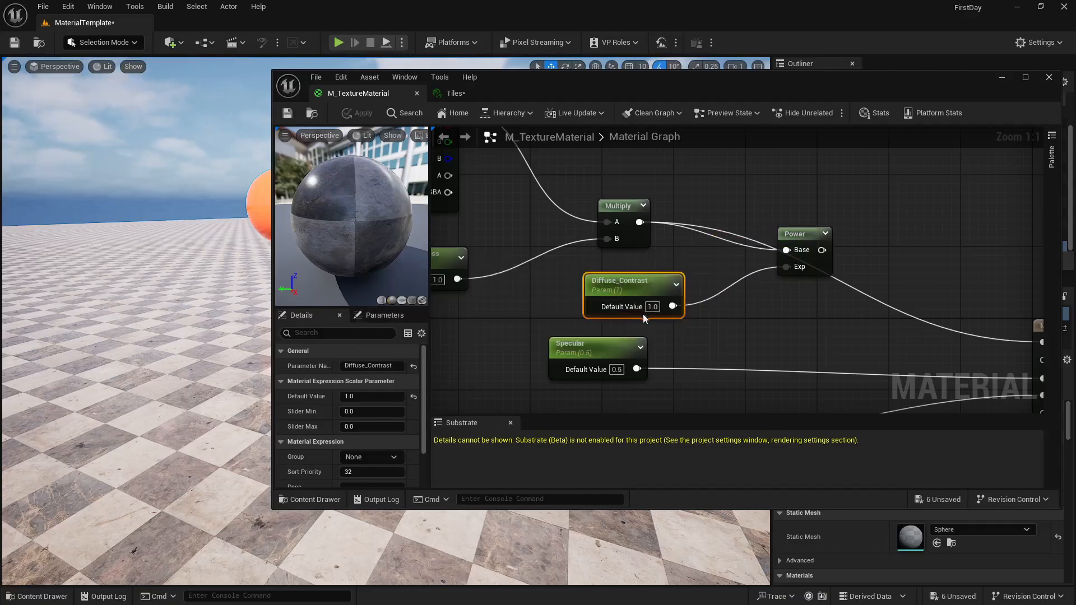
Step: Move the M_TextureMaterial result node farther from Power, and add a Desaturation node fed by Power's output
right_click_drag(804, 292, 680, 269)
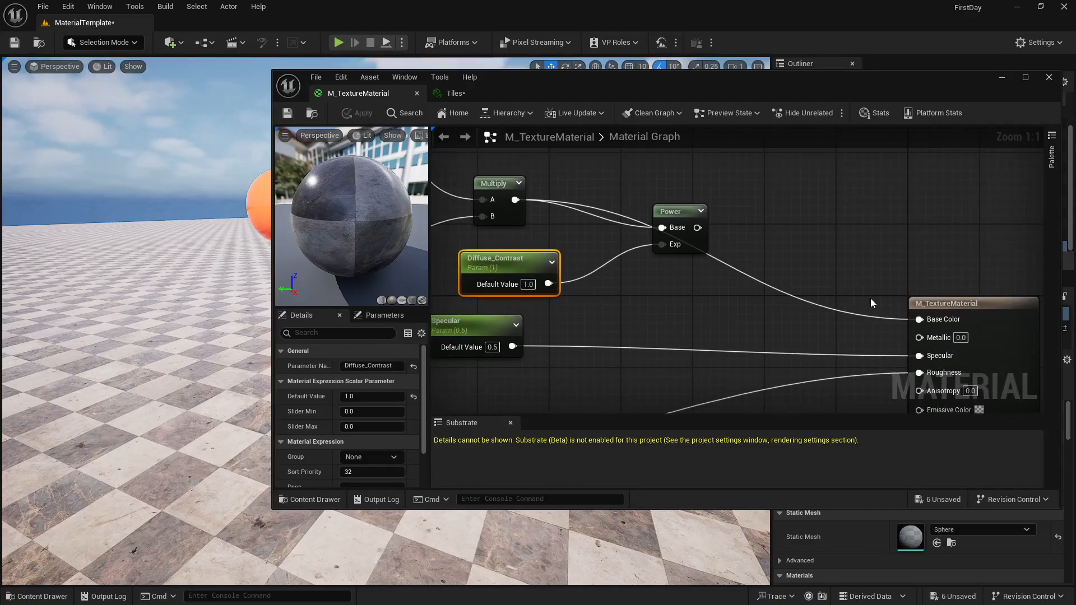
left_click_drag(972, 303, 949, 303)
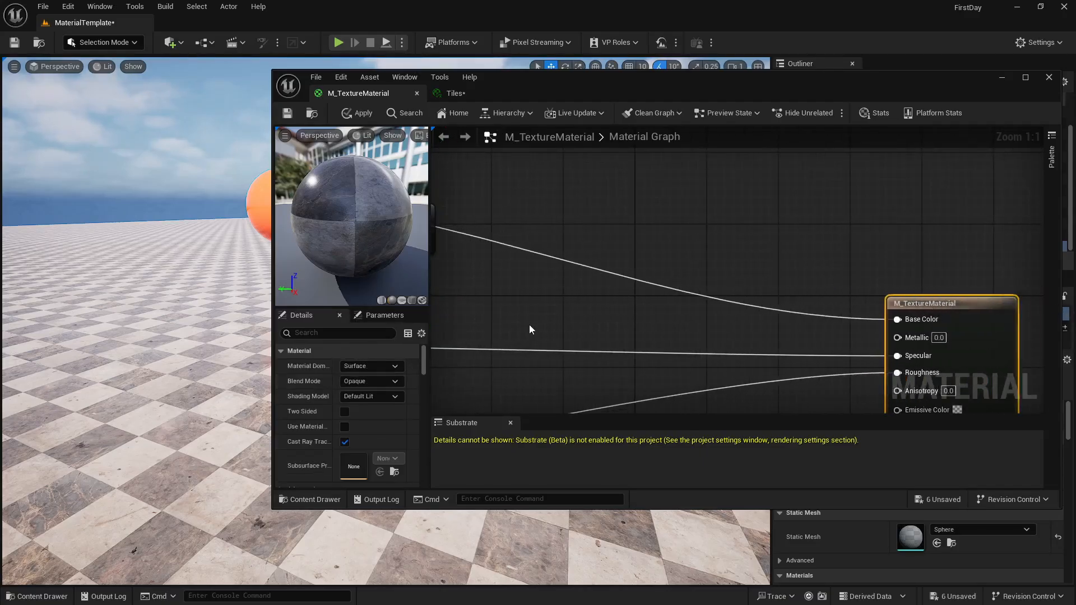
right_click_drag(529, 326, 596, 326)
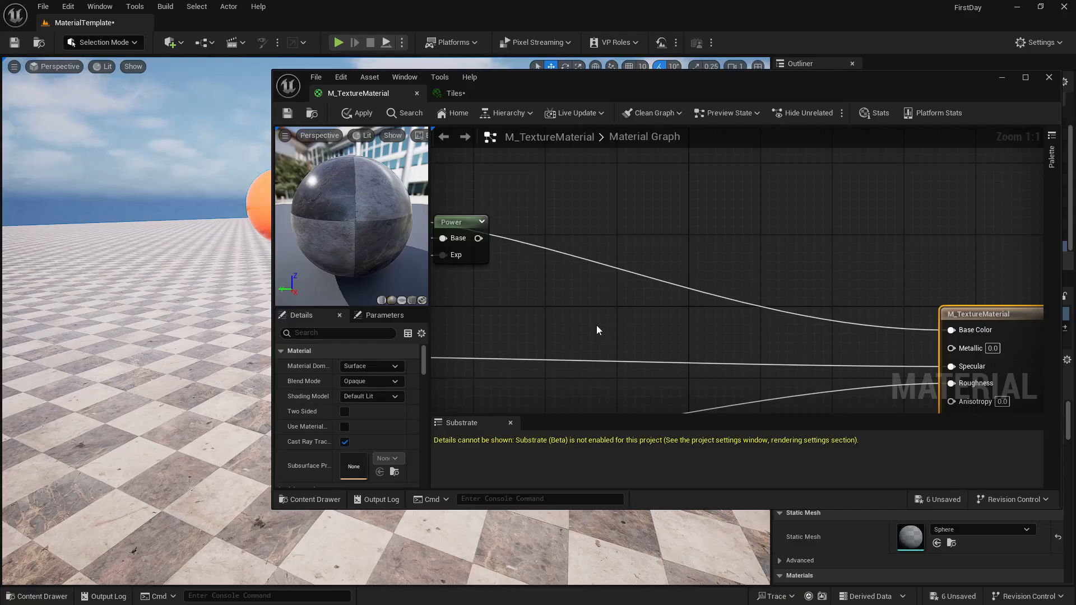
right_click(620, 233)
type("desatu")
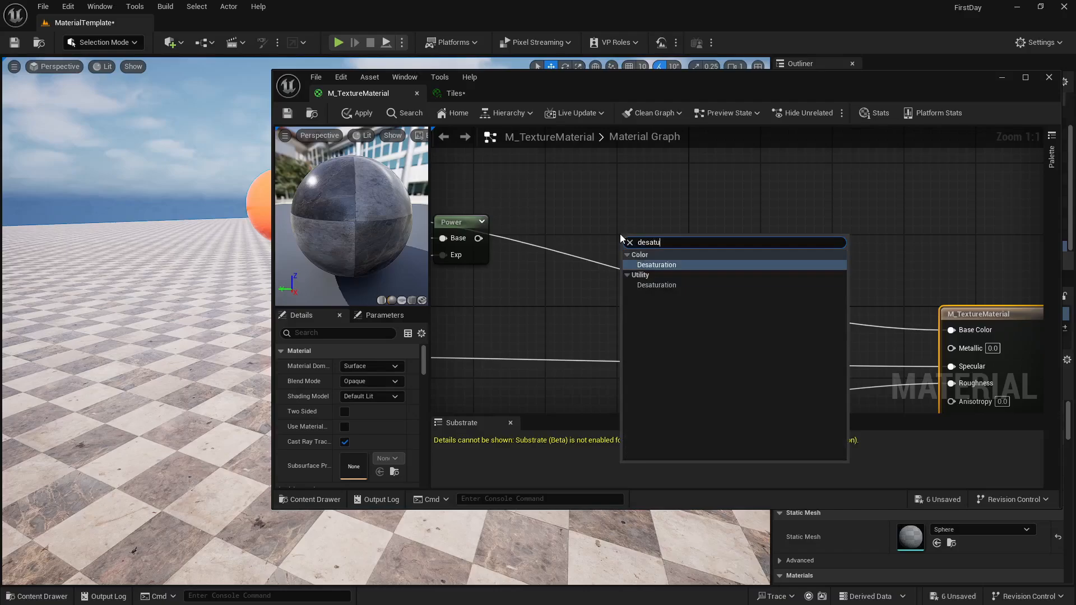
key("Return")
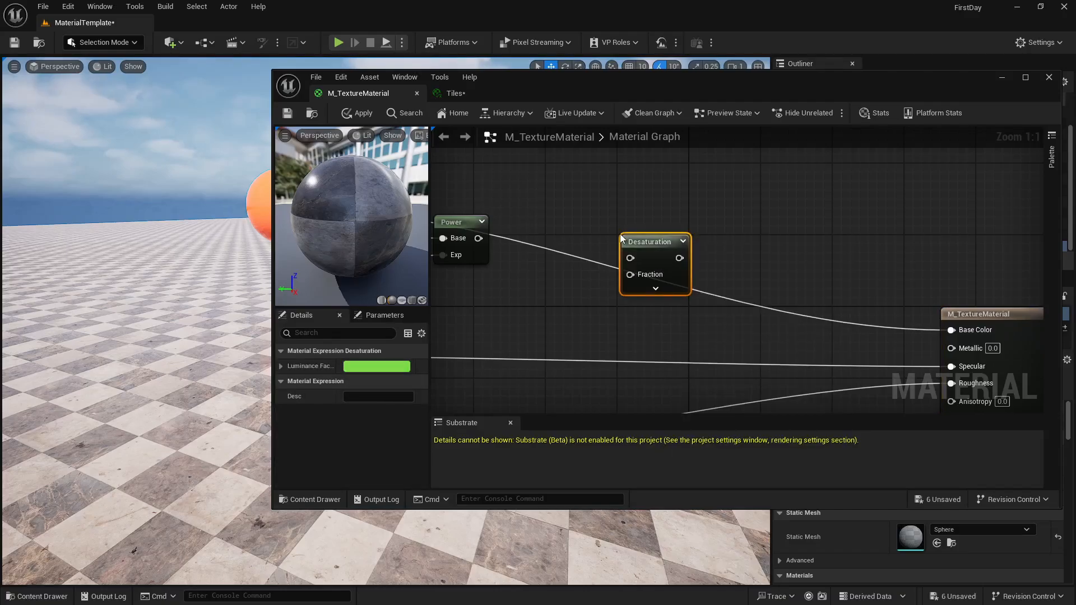
left_click_drag(478, 238, 630, 258)
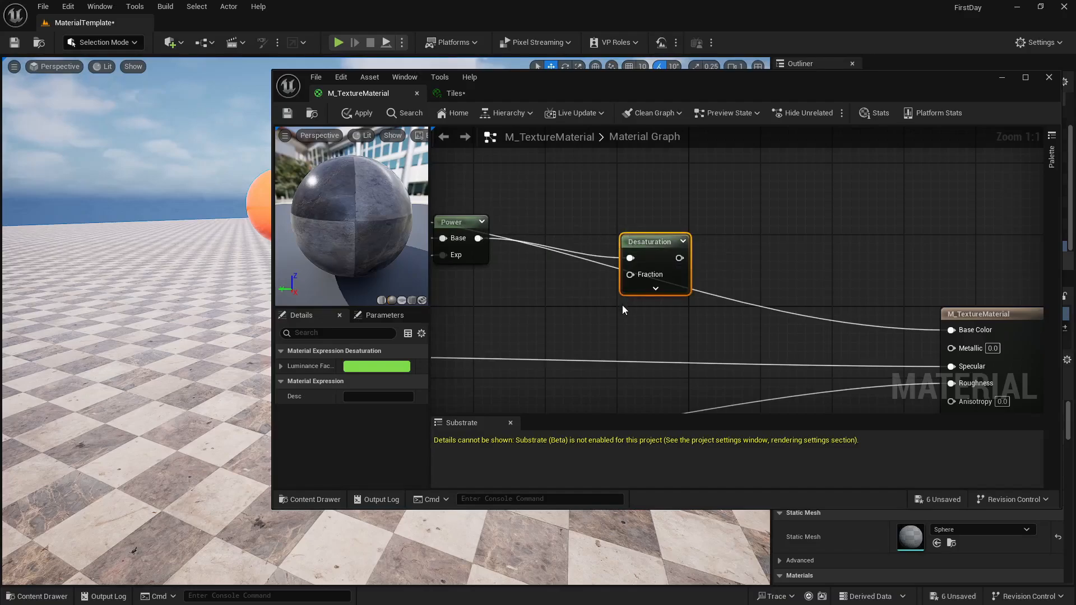
Step: Promote the Desaturation node's Fraction input to a parameter named Saturation and place it below the Power node
right_click(629, 274)
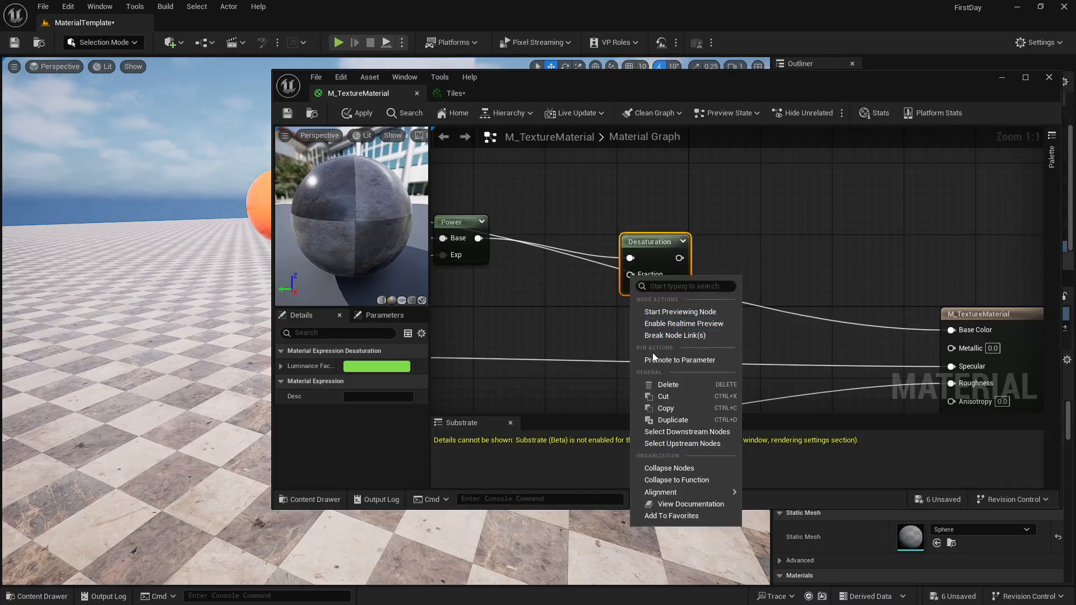
left_click(679, 360)
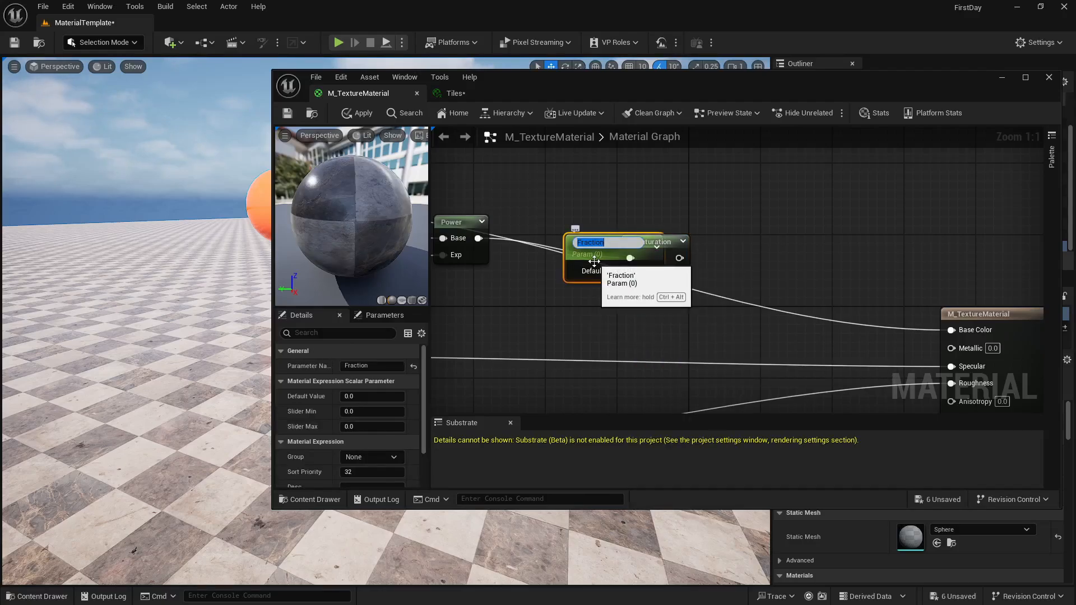
type("Saturation")
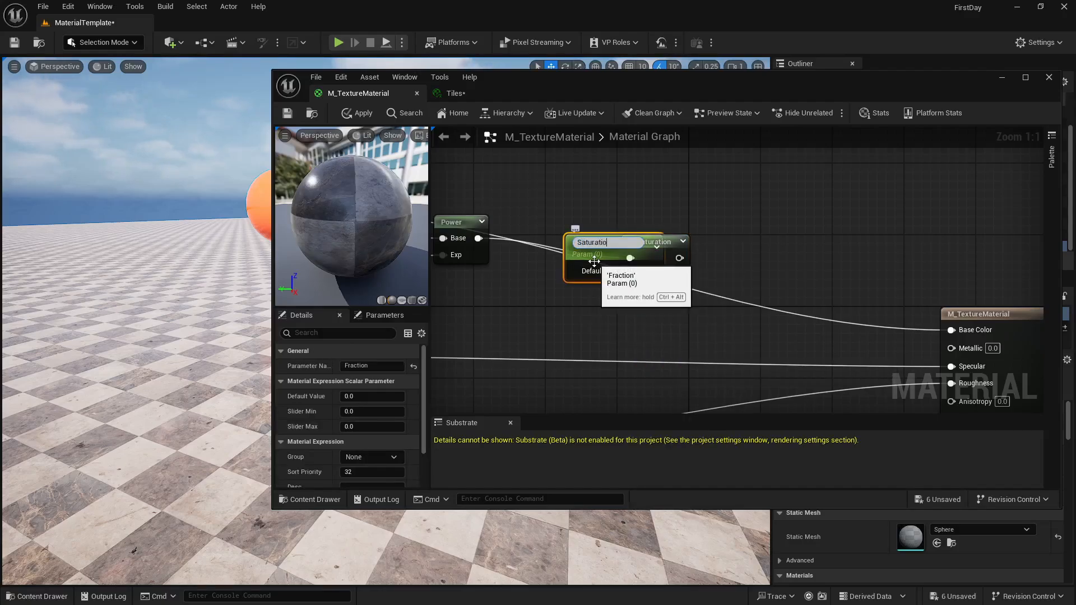
key("Return")
left_click_drag(594, 261, 476, 316)
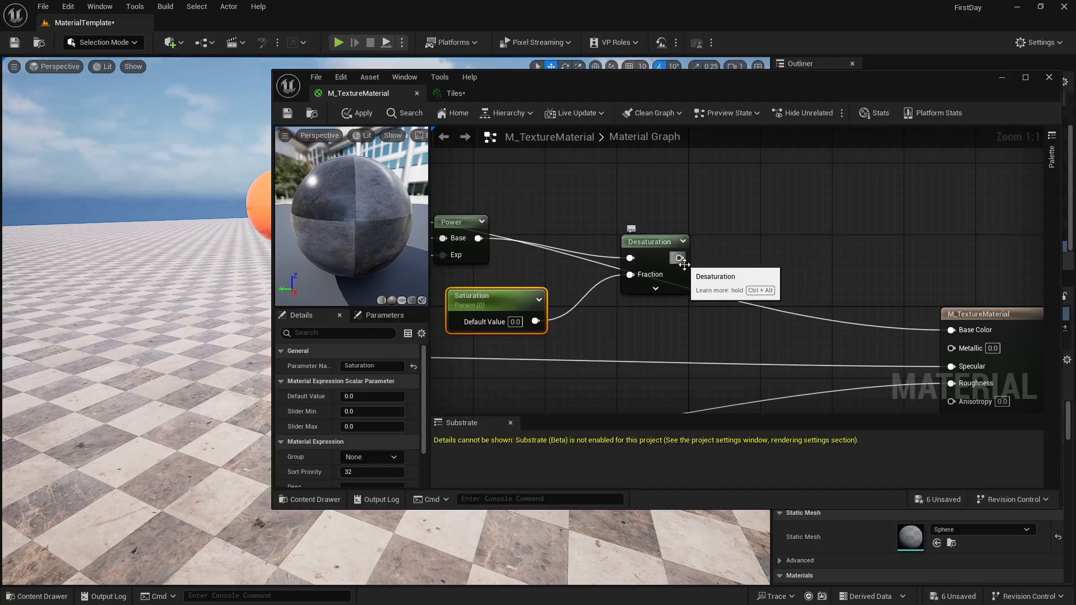
right_click_drag(609, 302, 671, 303)
left_click_drag(587, 299, 557, 299)
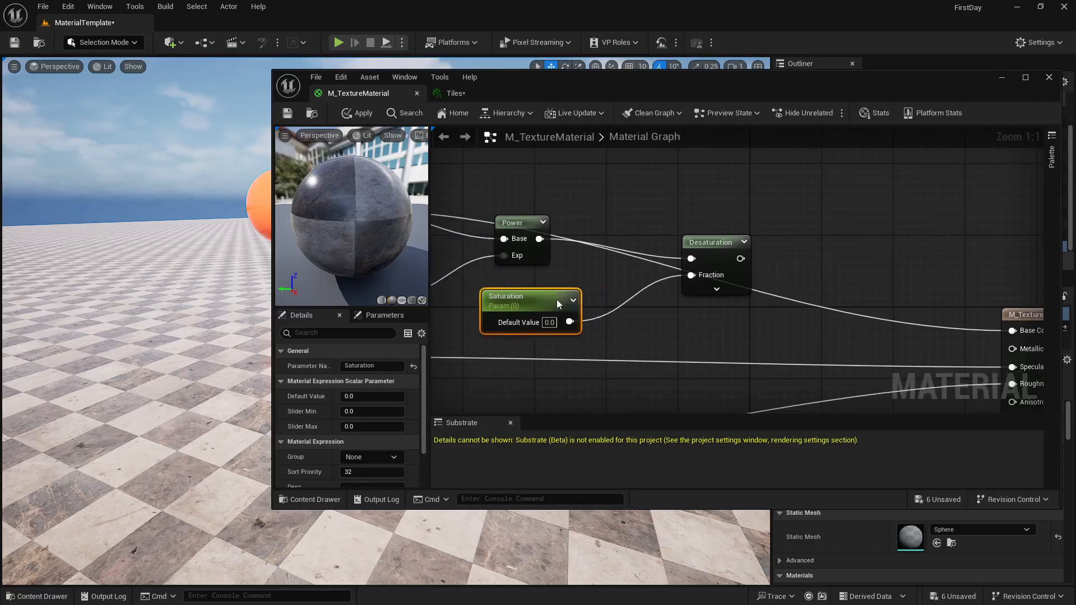
Step: Add a One Minus (1-x) node and place it between the Saturation parameter and the Desaturation node
left_click(641, 337)
right_click(639, 310)
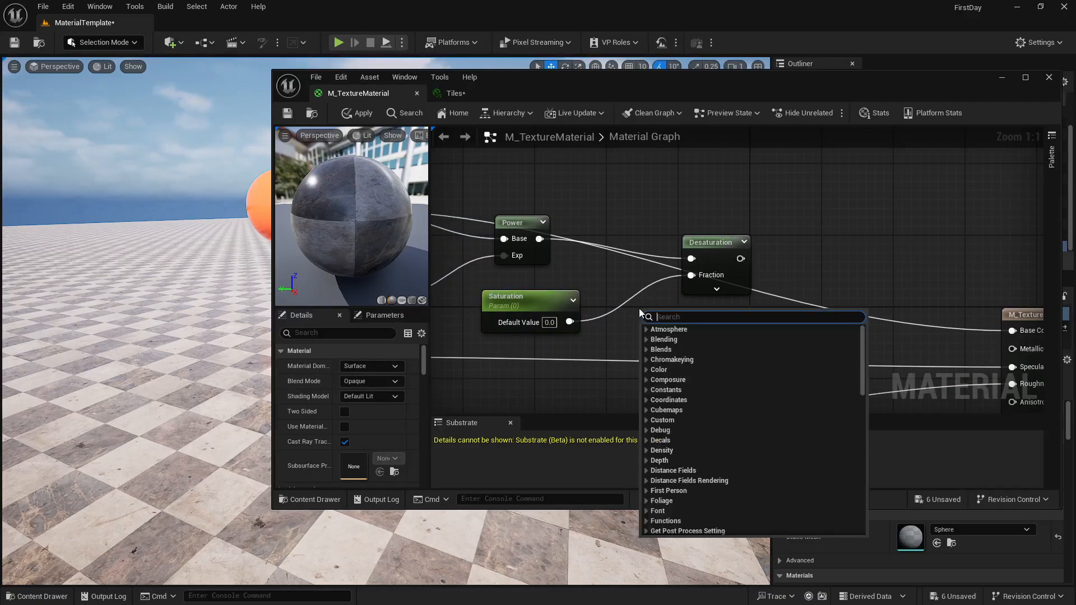
type("one mu")
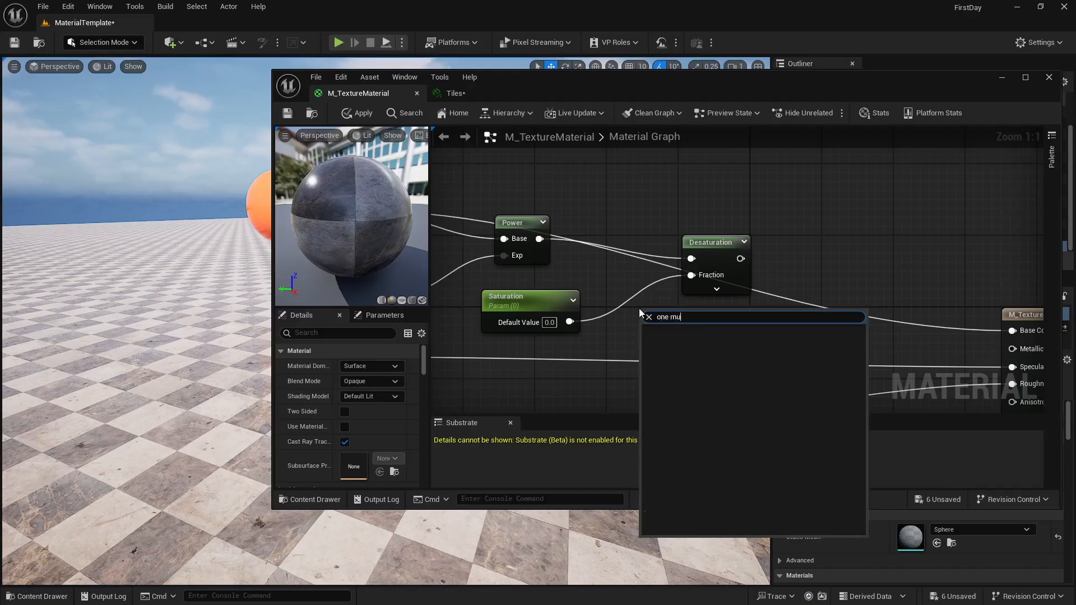
key("BackSpace")
key("BackSpace")
key("Return")
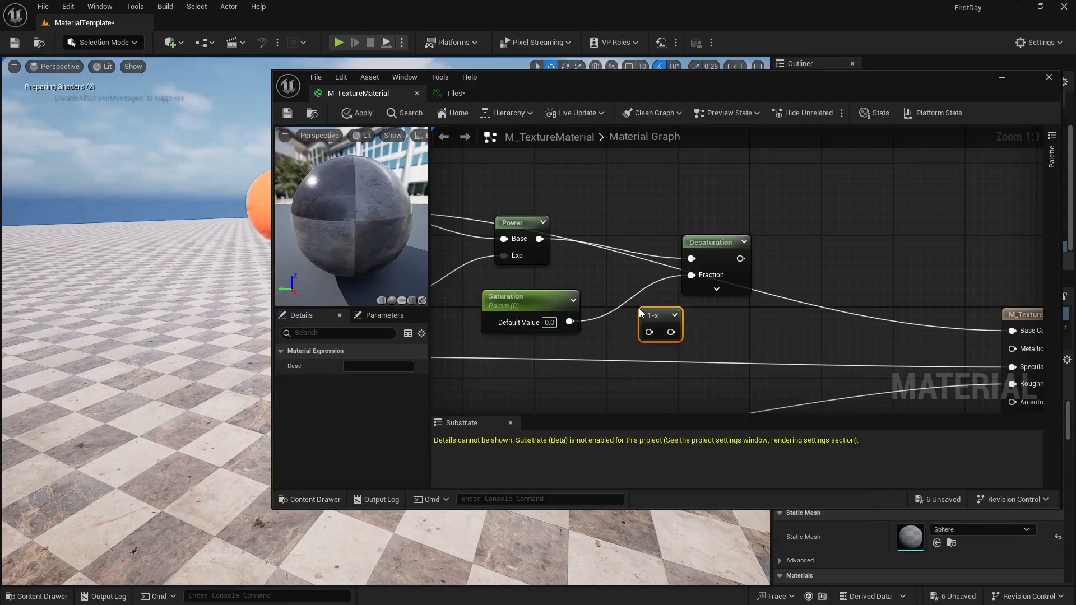
left_click_drag(655, 313, 625, 300)
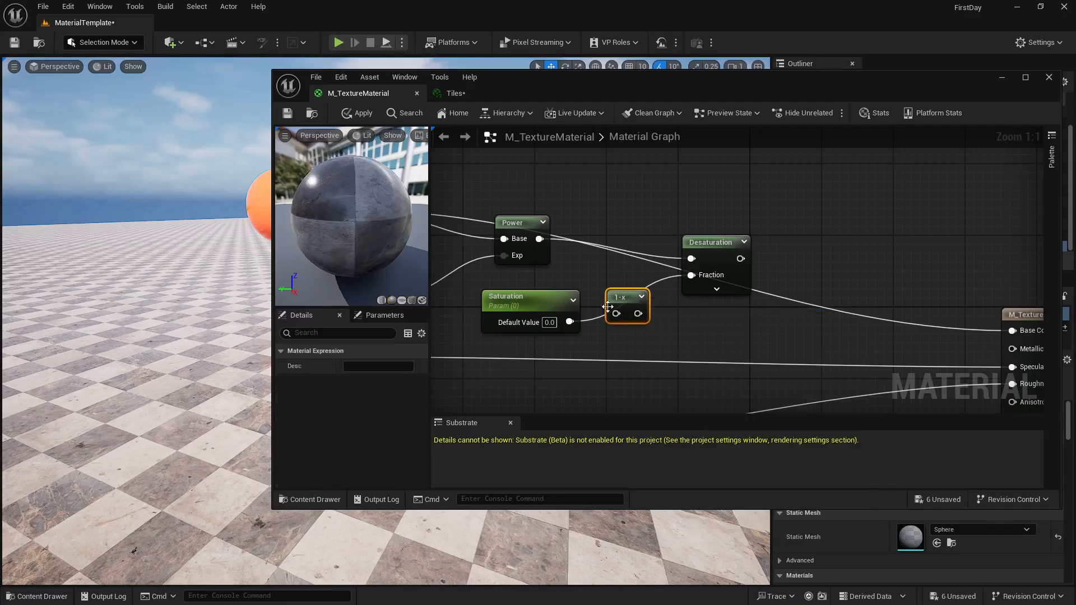
Step: Wire Saturation through One Minus and Desaturation into Base Color, set Saturation's default value to 1, and save
left_click_drag(570, 322, 1011, 331)
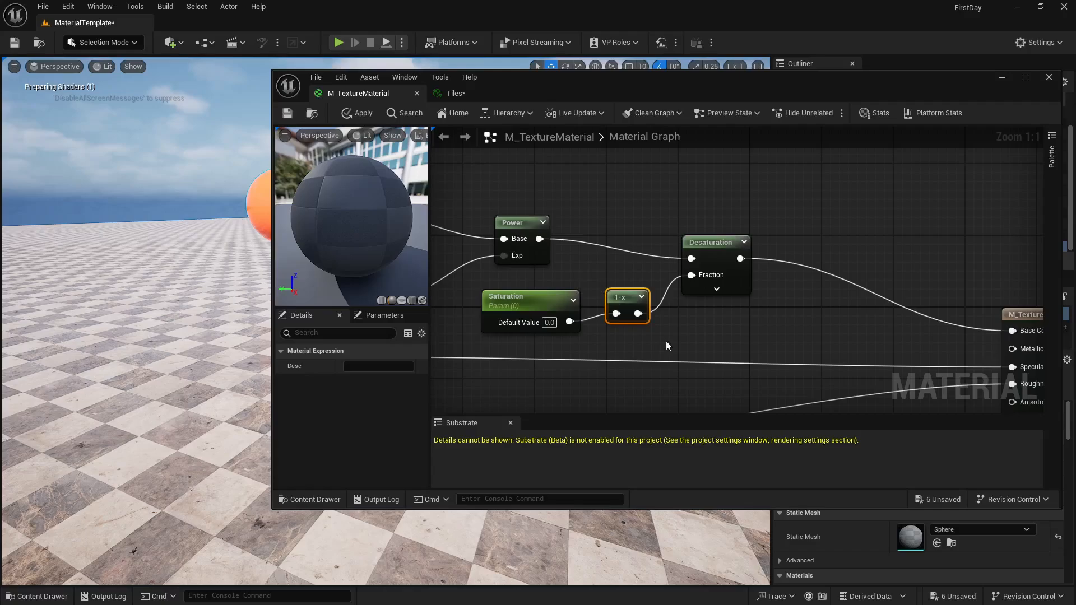
left_click(548, 323)
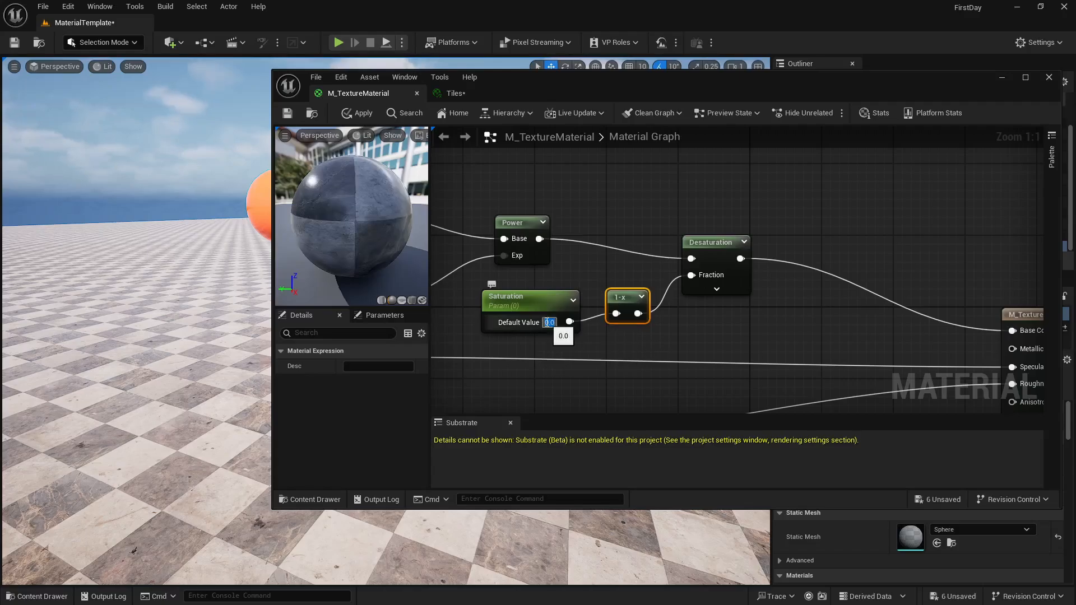
left_click(286, 114)
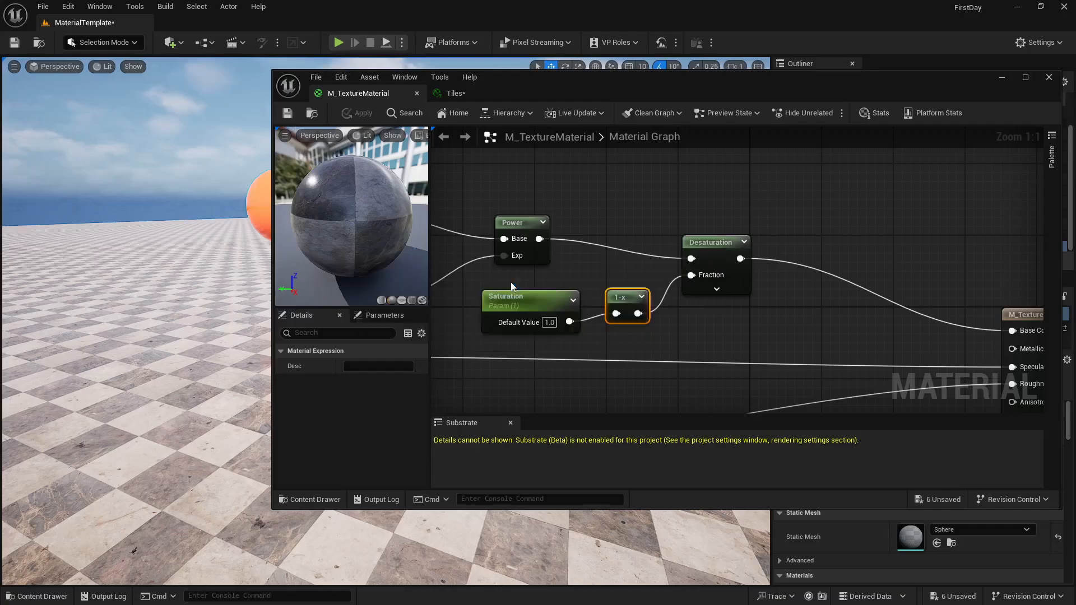
Step: Set the Saturation parameter's default value to 0 and save the material to test full desaturation
left_click(550, 324)
type("0")
key("Return")
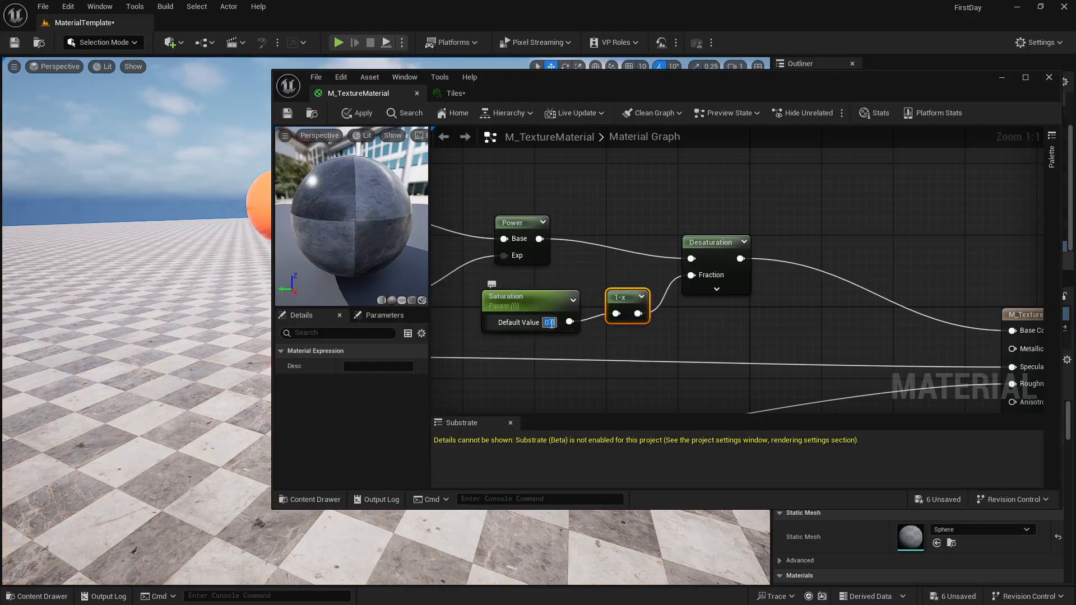
left_click(291, 116)
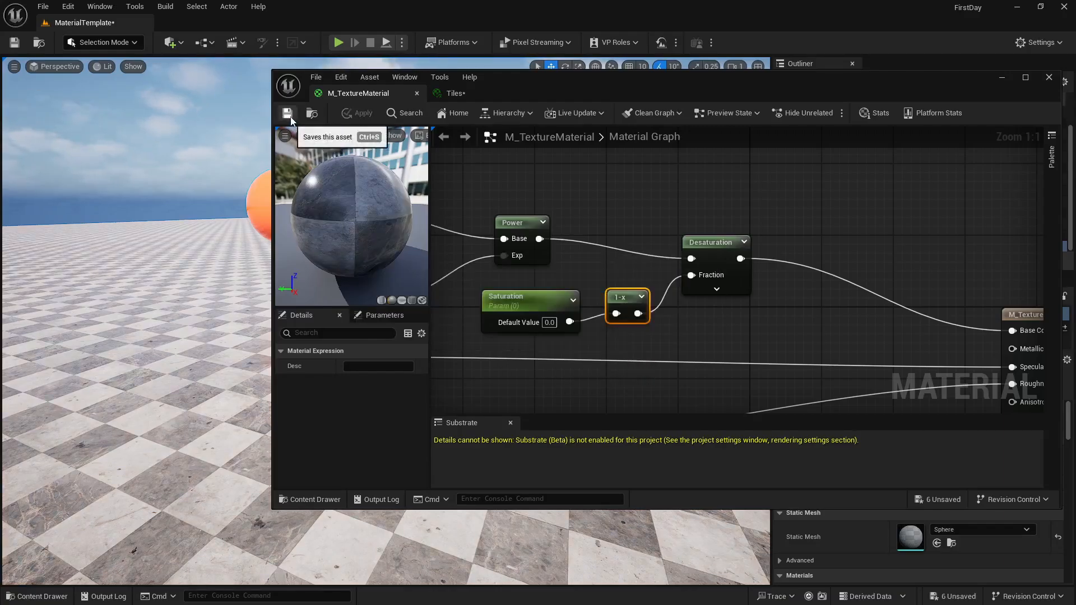
Step: Try default values of 3 and 2 for the Saturation parameter to test oversaturated colors
left_click(550, 323)
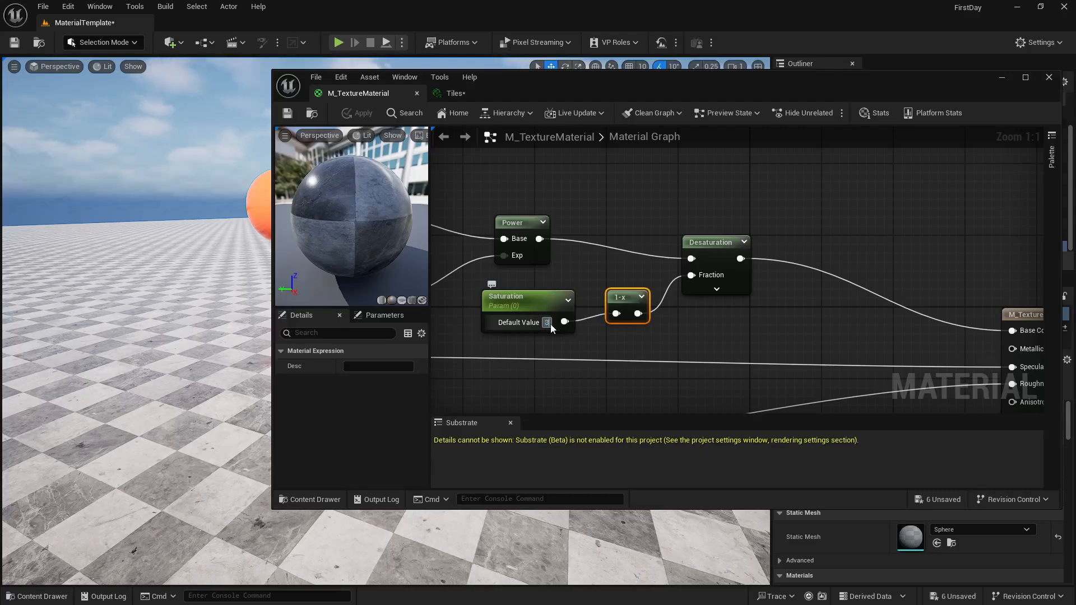
type("3.")
key("Return")
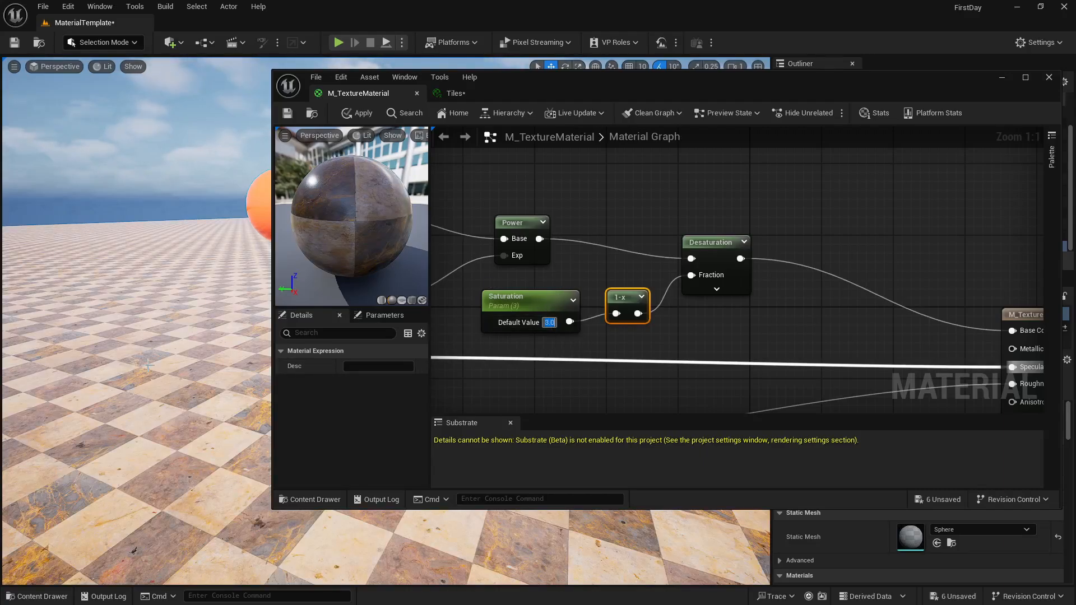
type("2")
key("Return")
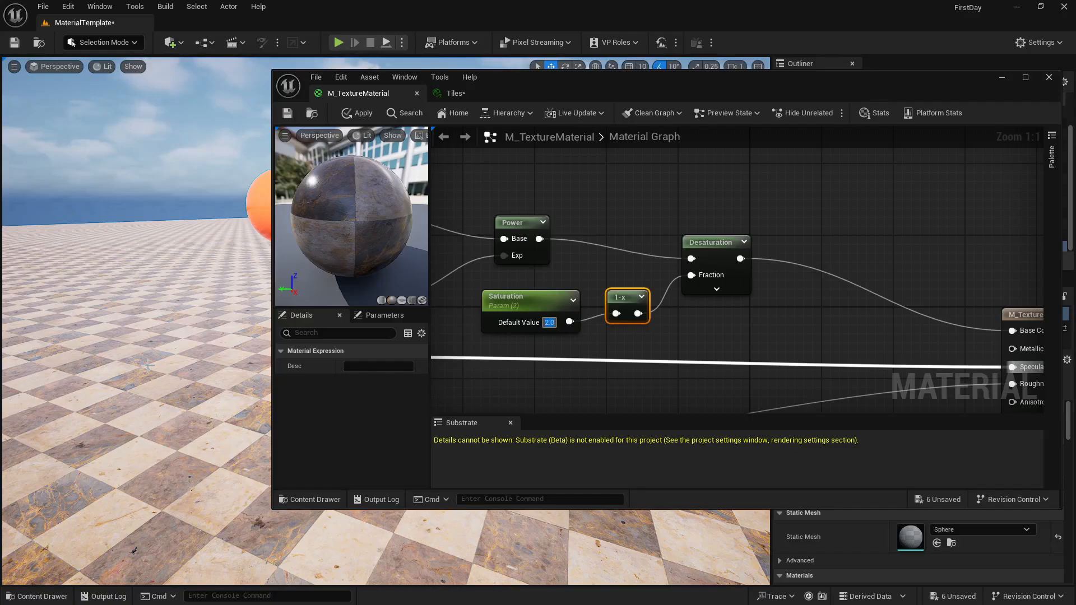
Step: Set the Saturation parameter's default value to 1 and save the material
type("1")
key("Return")
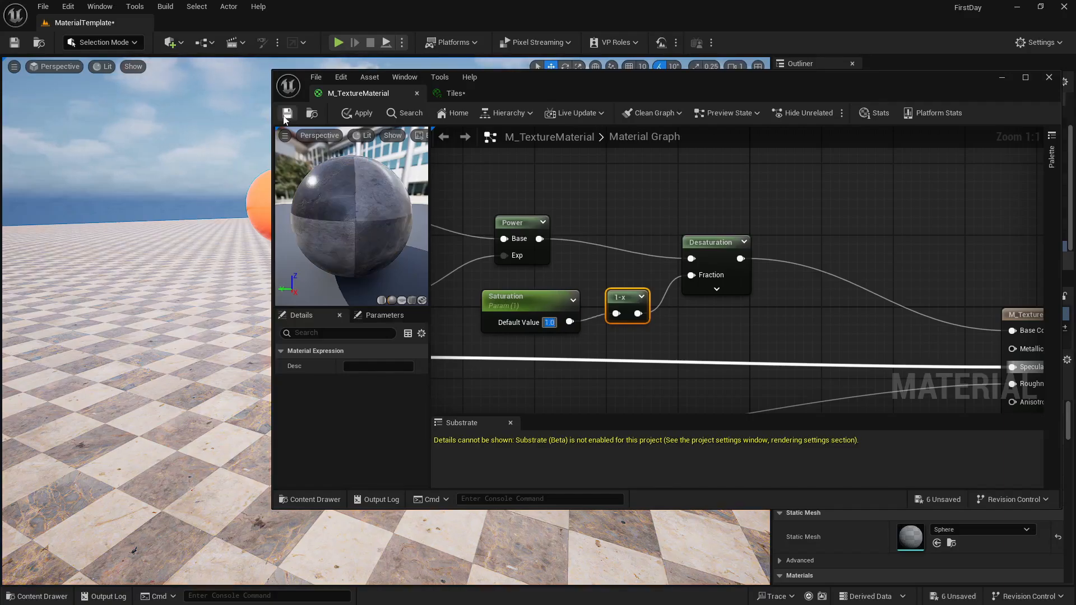
left_click(286, 114)
Step: Add a Multiply node between Desaturation's output and Base Color, aligned level with the Desaturation node
right_click_drag(773, 306, 709, 278)
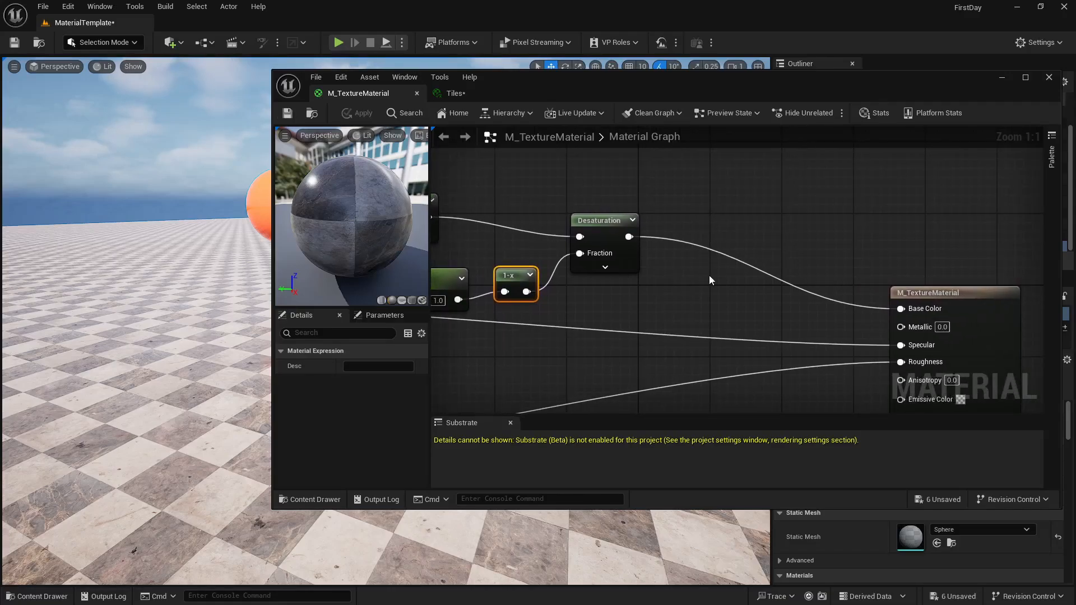
left_click(785, 255)
left_click_drag(794, 281, 629, 239)
left_click_drag(838, 280, 902, 309)
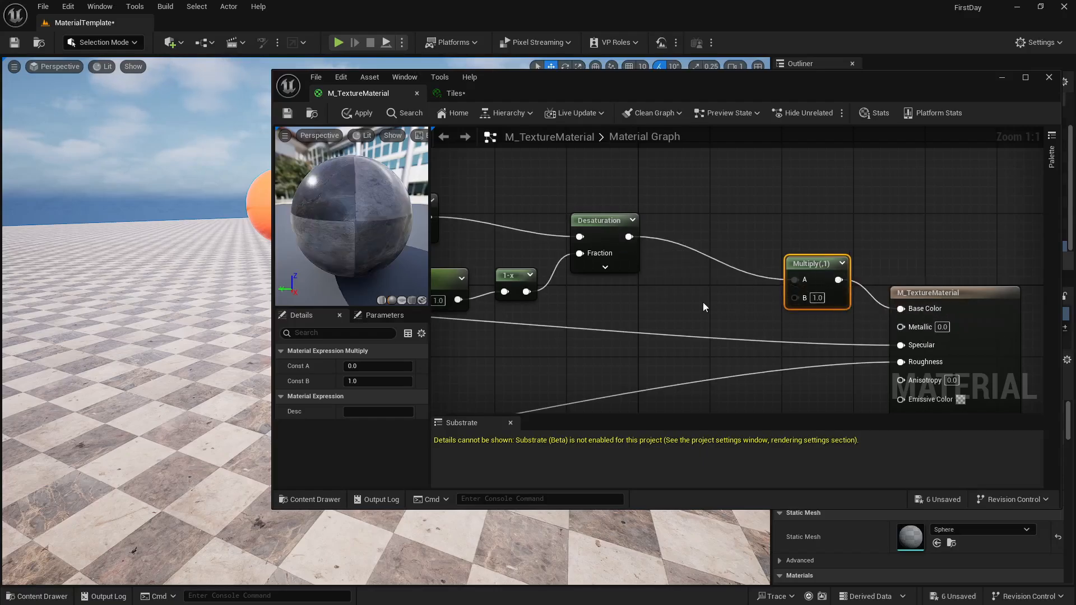
left_click_drag(816, 261, 823, 211)
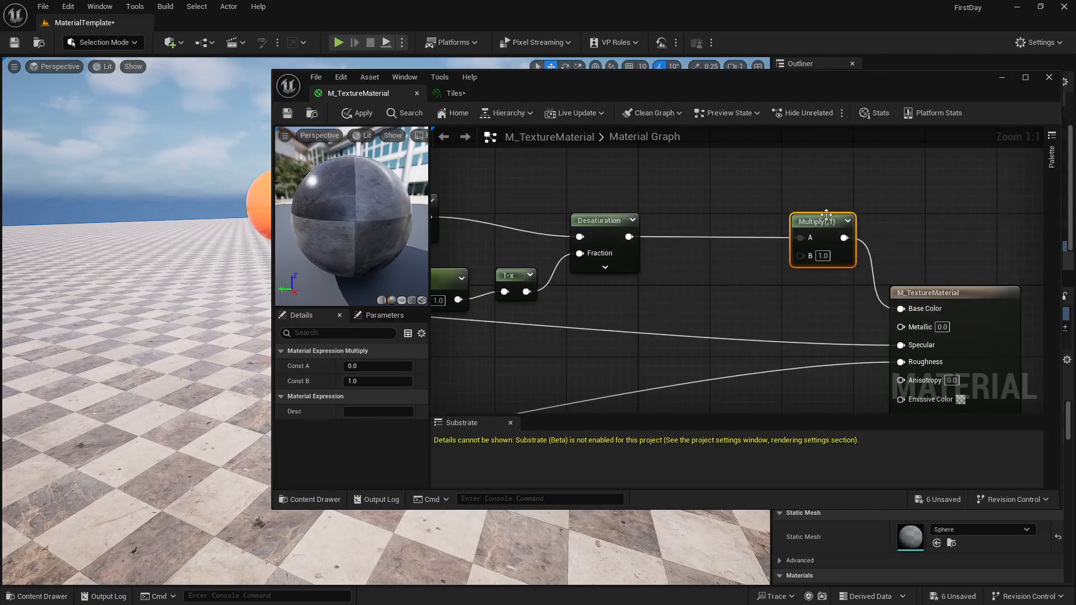
Step: Add a Constant3Vector node between Desaturation and the new Multiply node, and connect it to Multiply's B input
left_click(690, 290)
left_click_drag(736, 346, 730, 322)
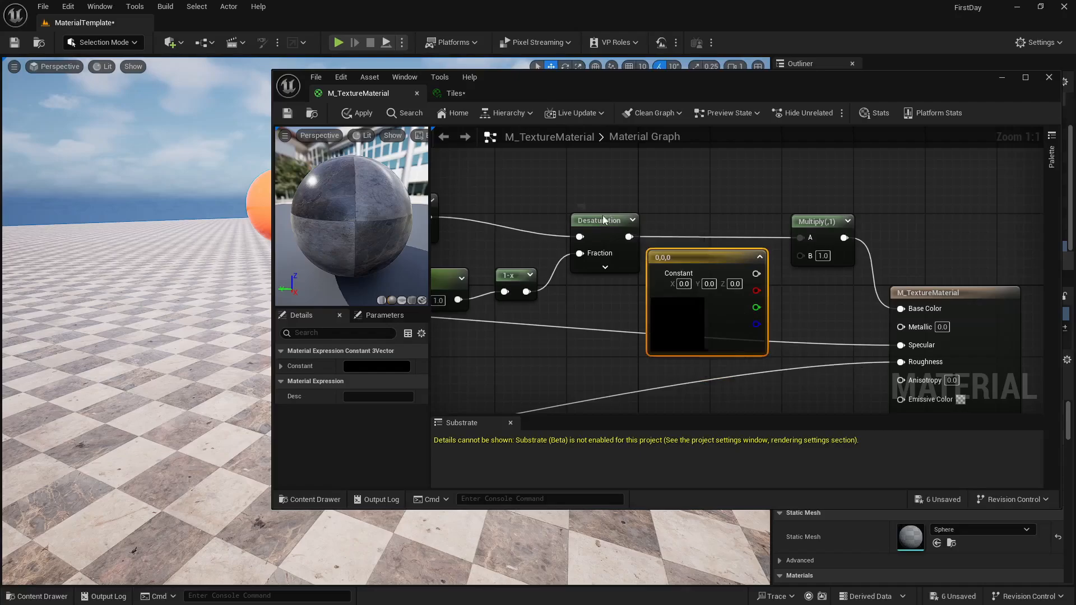
left_click_drag(603, 220, 590, 176)
left_click_drag(681, 257, 663, 239)
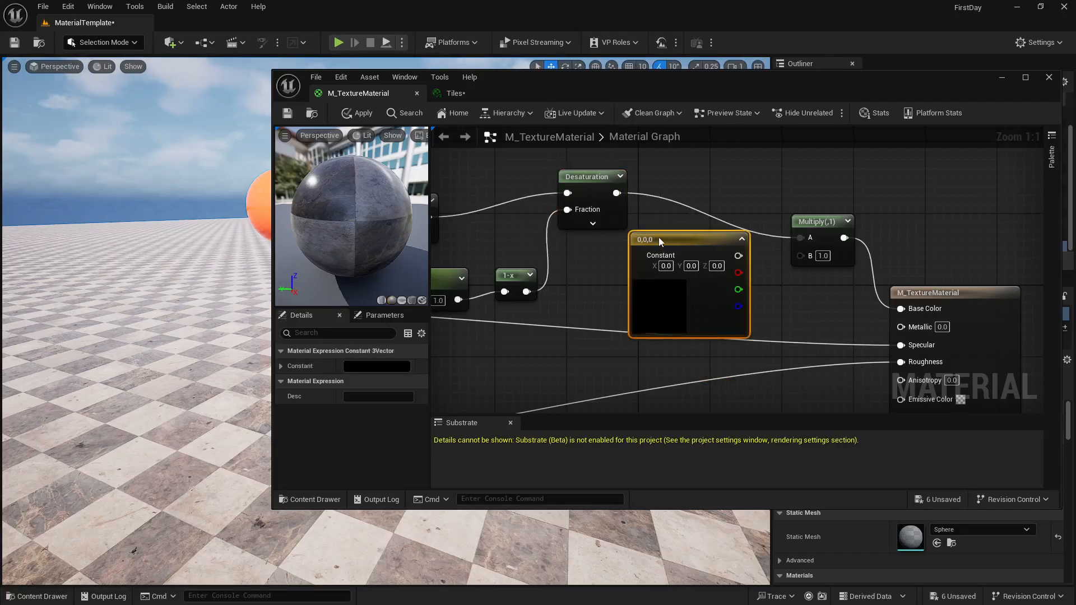
left_click_drag(738, 255, 808, 258)
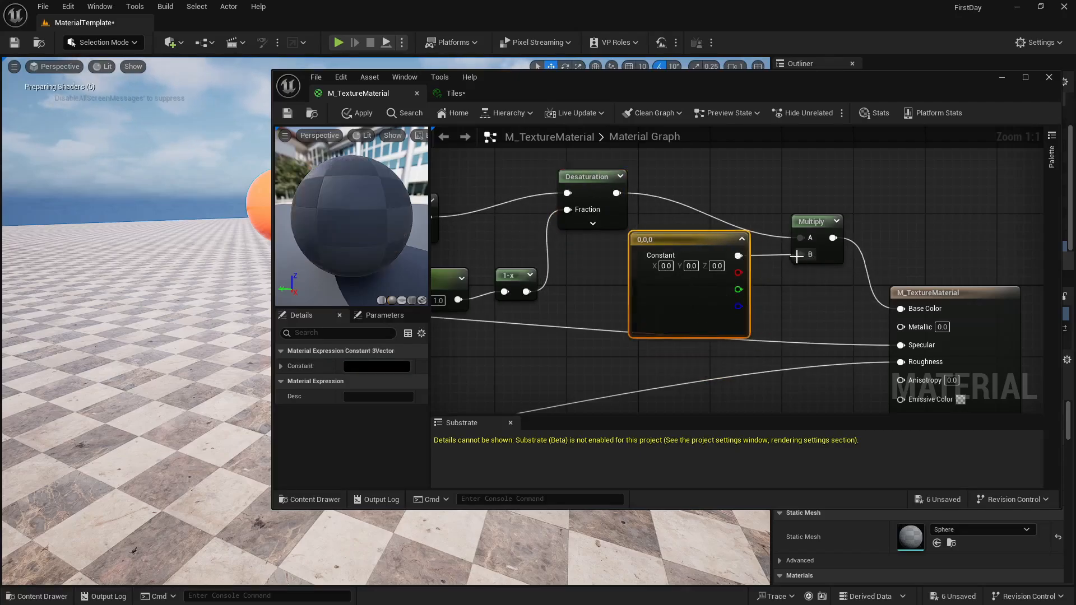
Step: Set the Constant3Vector color to white (1, 1, 1) and save the material
double_click(650, 306)
left_click_drag(805, 402, 805, 294)
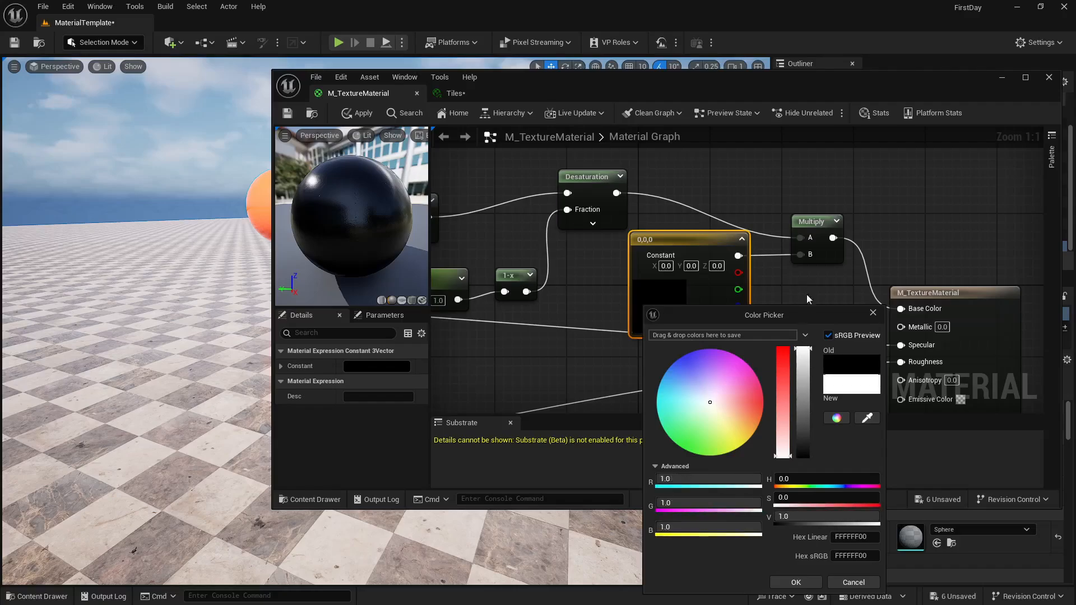
left_click(783, 583)
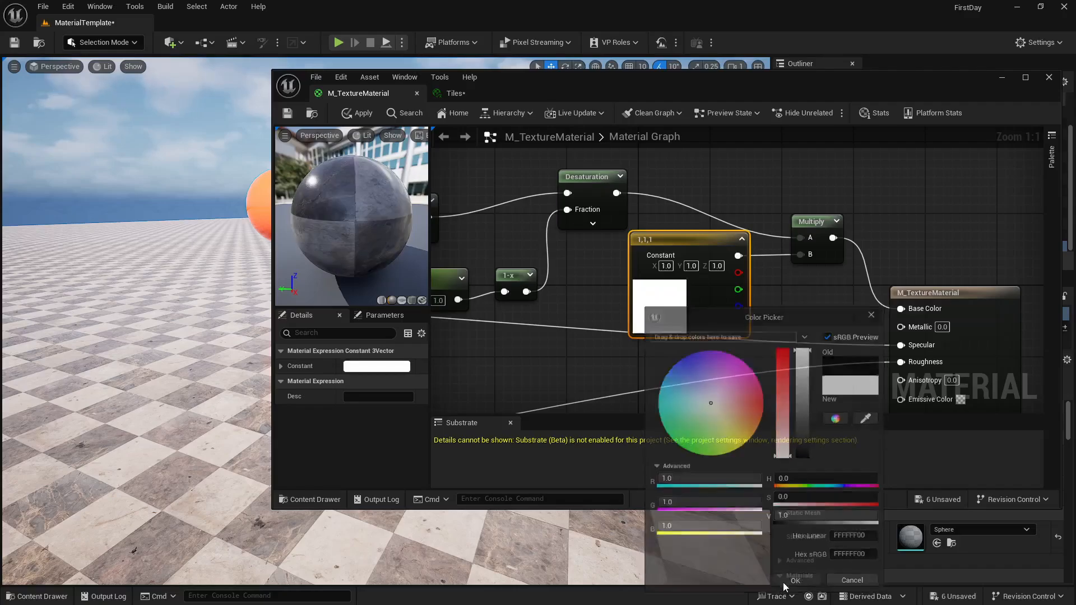
left_click(287, 112)
Step: Convert the white color constant to a parameter named Diffuse_Tint and save the material
right_click(658, 237)
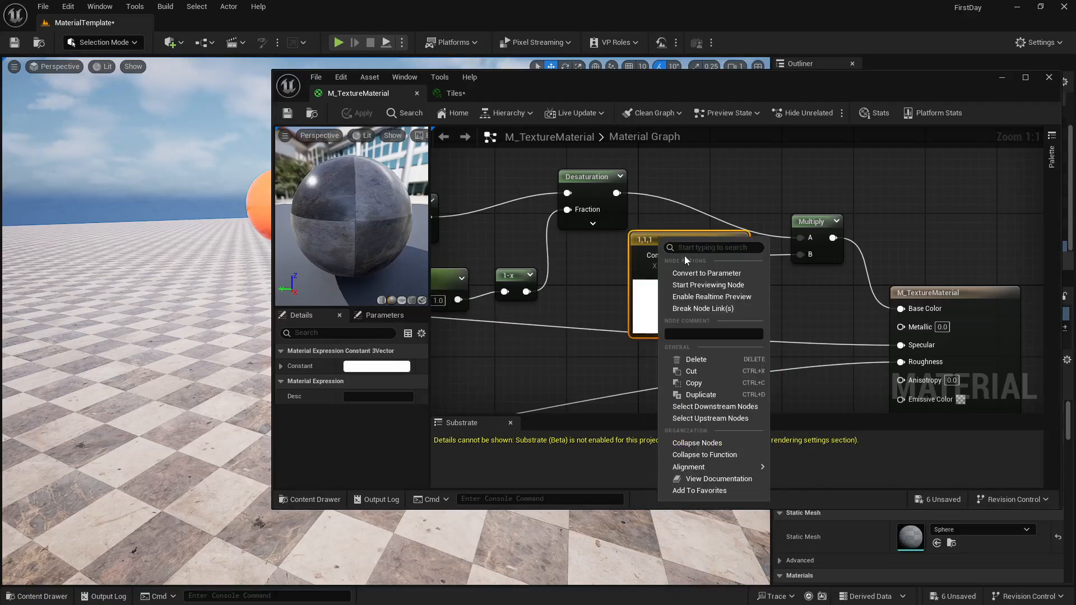
left_click(693, 273)
type("Diffuse")
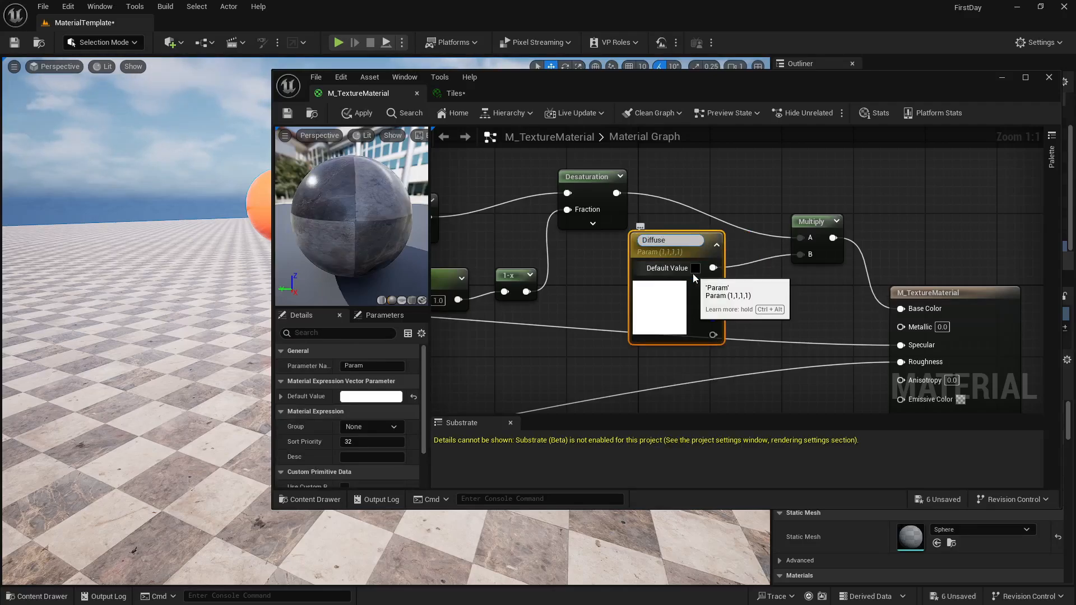
type("_Tint")
key("Return")
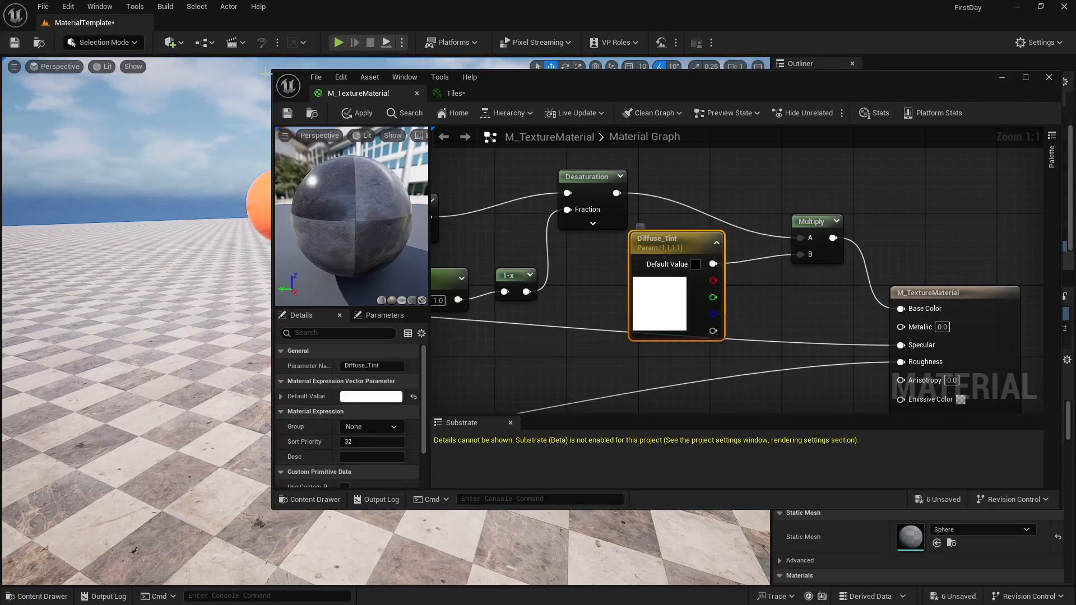
left_click(289, 114)
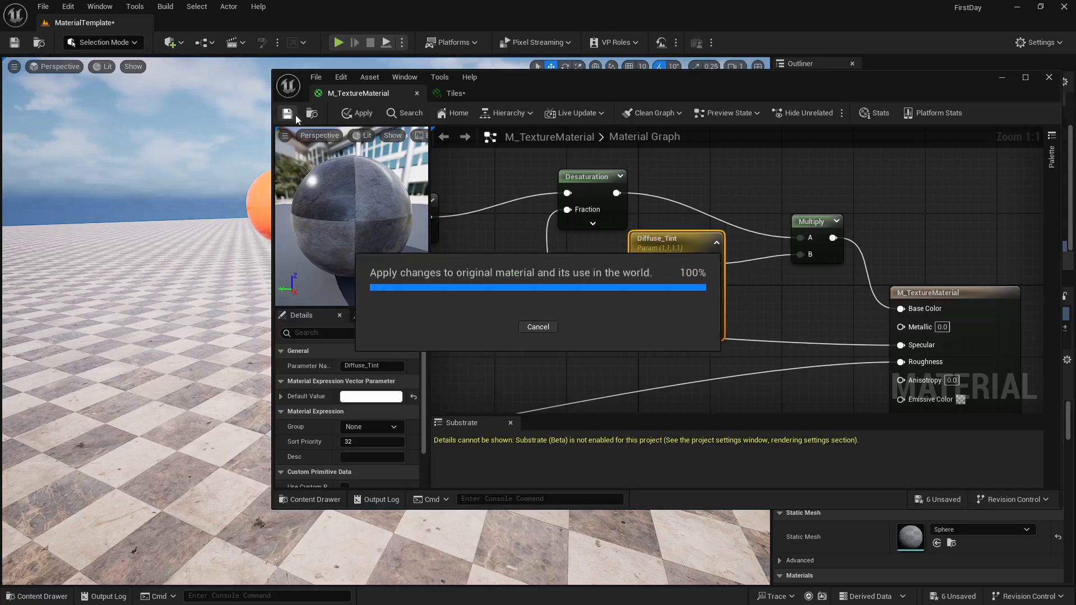
Step: In the Tiles instance, set Diffuse_Brightness to about 1.27, Diffuse_Contrast to about 1.38, Saturation to about 1.04, and Specular to 0.716
left_click(474, 92)
left_click(658, 216)
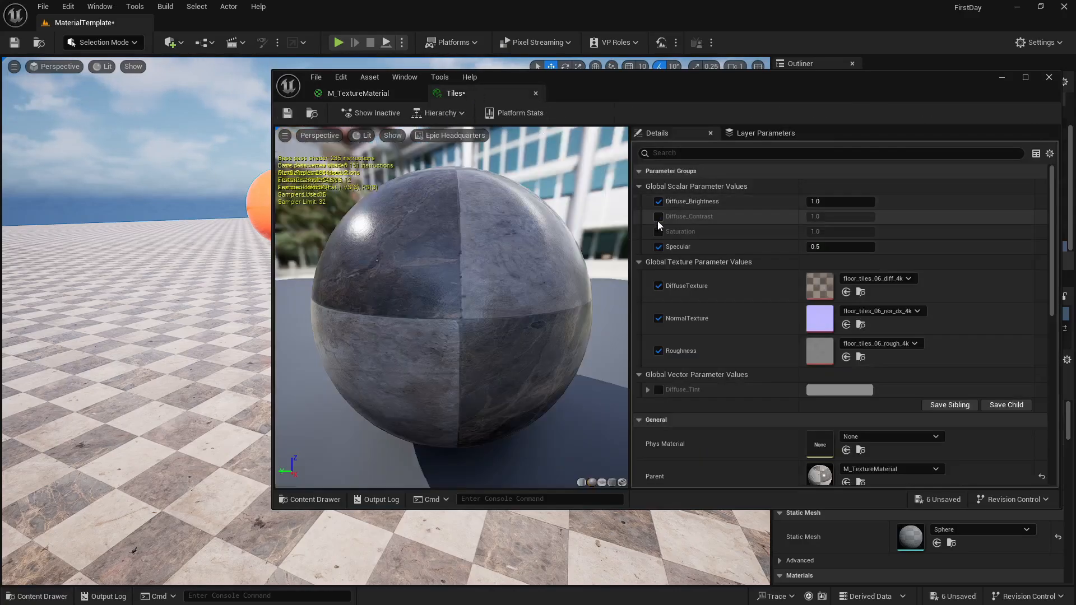
left_click(658, 232)
left_click_drag(841, 201, 829, 232)
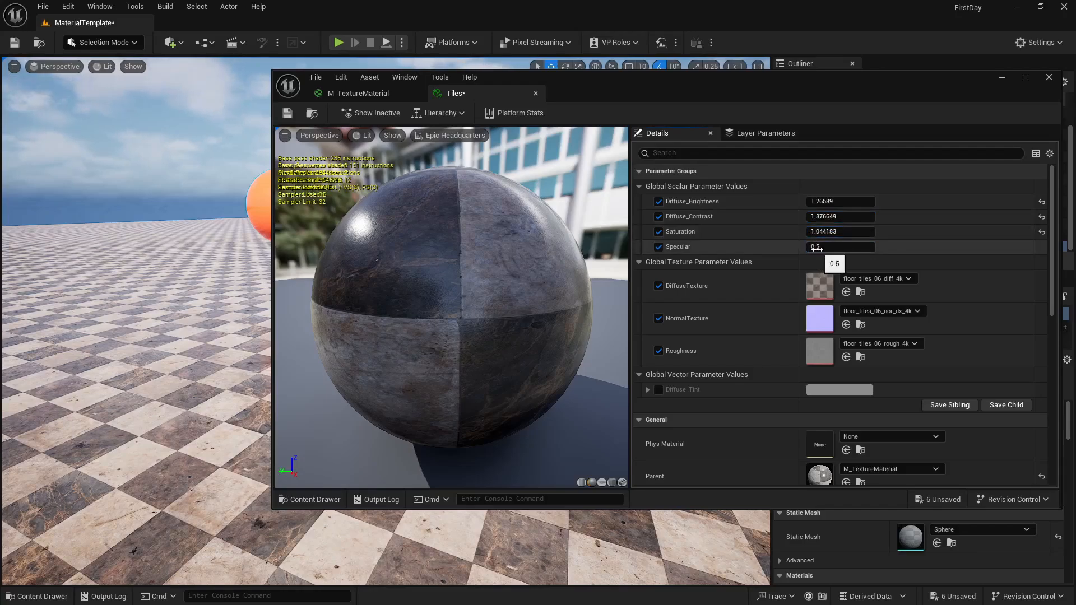
mouse_move(816, 248)
left_mouse_down()
mouse_move(798, 248)
mouse_move(841, 249)
left_mouse_up()
Step: Try a purple Diffuse_Tint on the Tiles instance, then cancel the color and disable the tint override
left_click(658, 389)
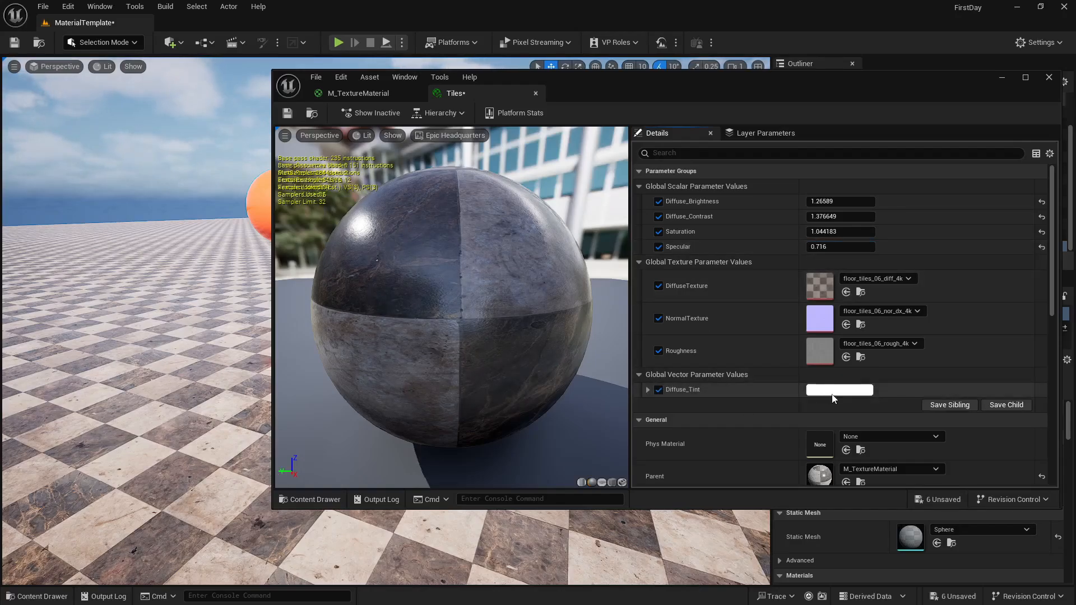
left_click(833, 391)
left_click(648, 368)
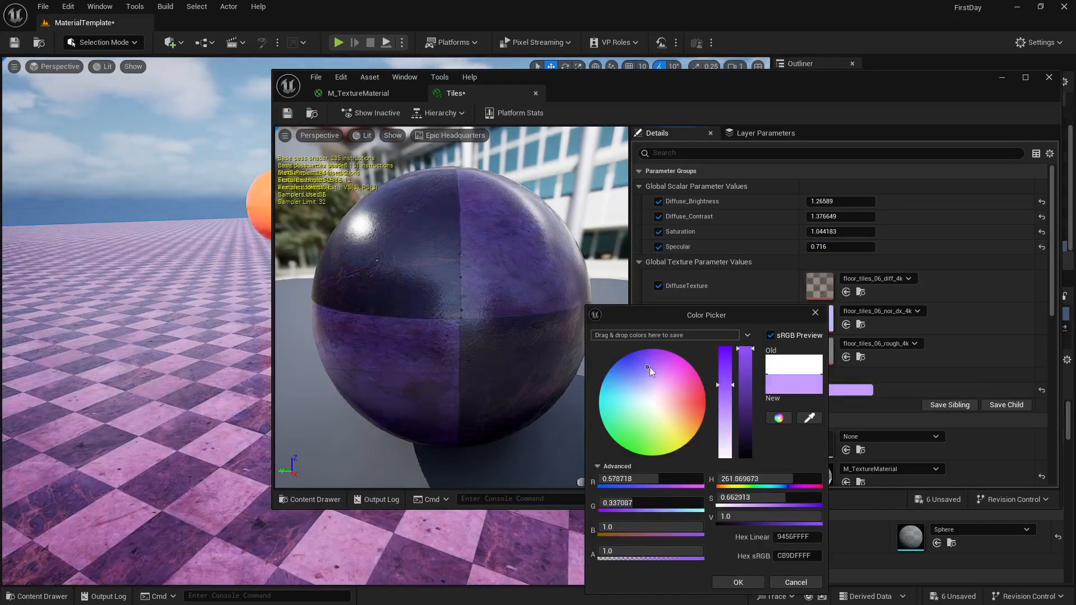
left_click_drag(650, 367, 654, 395)
left_click(796, 583)
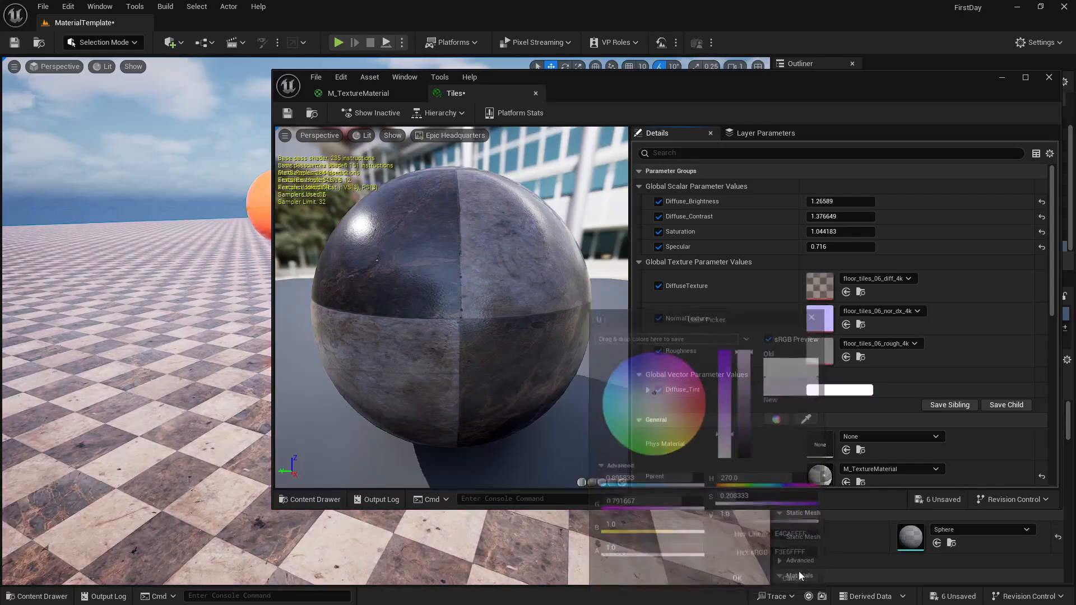
left_click(658, 390)
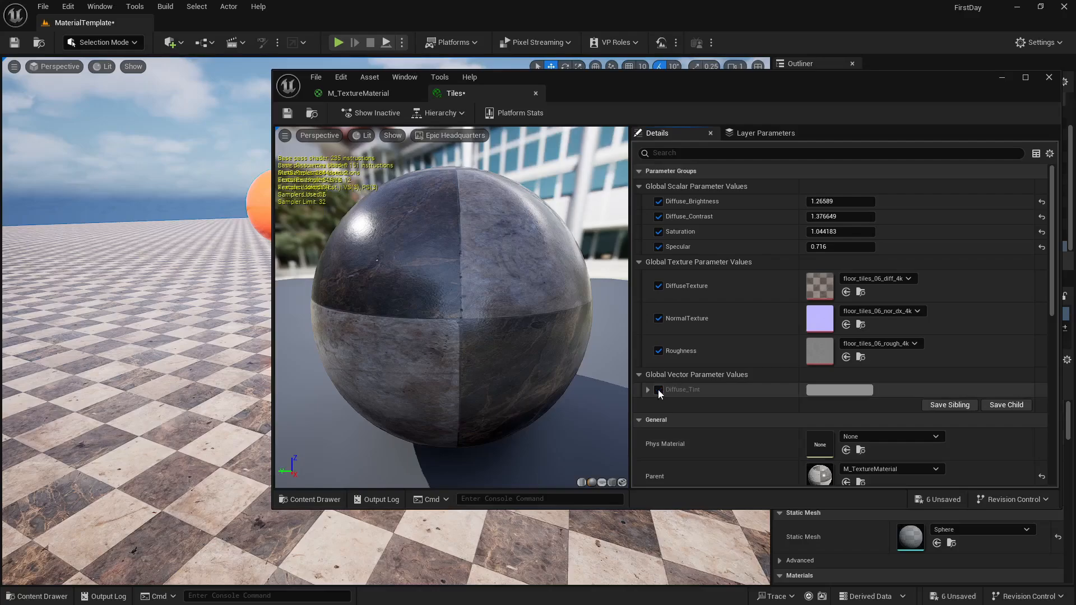
Step: In M_TextureMaterial, copy the Diffuse_Brightness, Multiply, Diffuse_Contrast and Specular nodes and paste them beside the Roughness texture
left_click(367, 94)
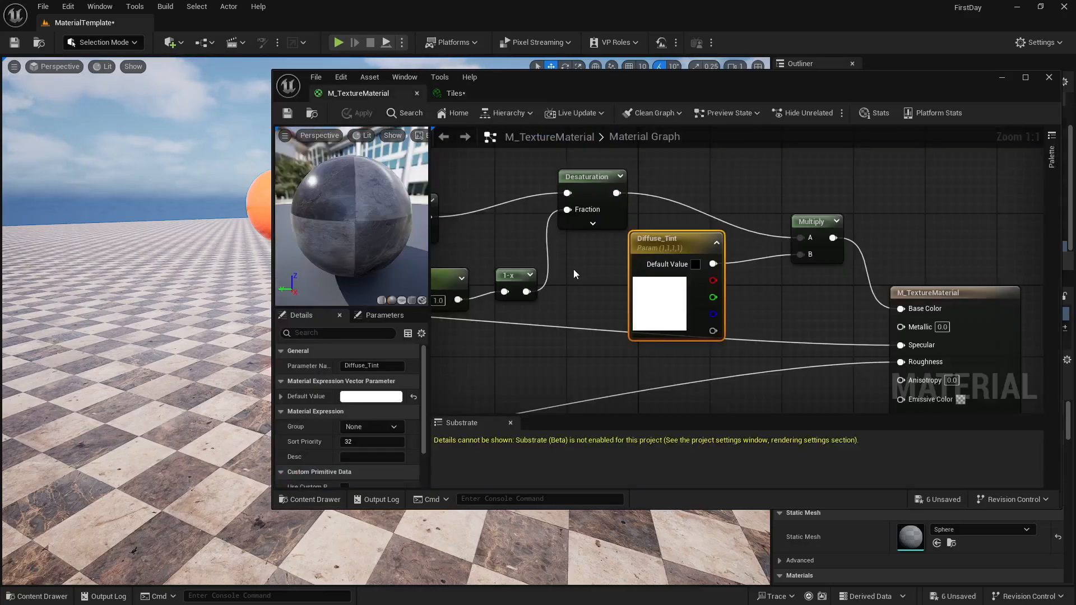
right_click_drag(573, 269, 732, 244)
scroll(732, 244, "down", 4)
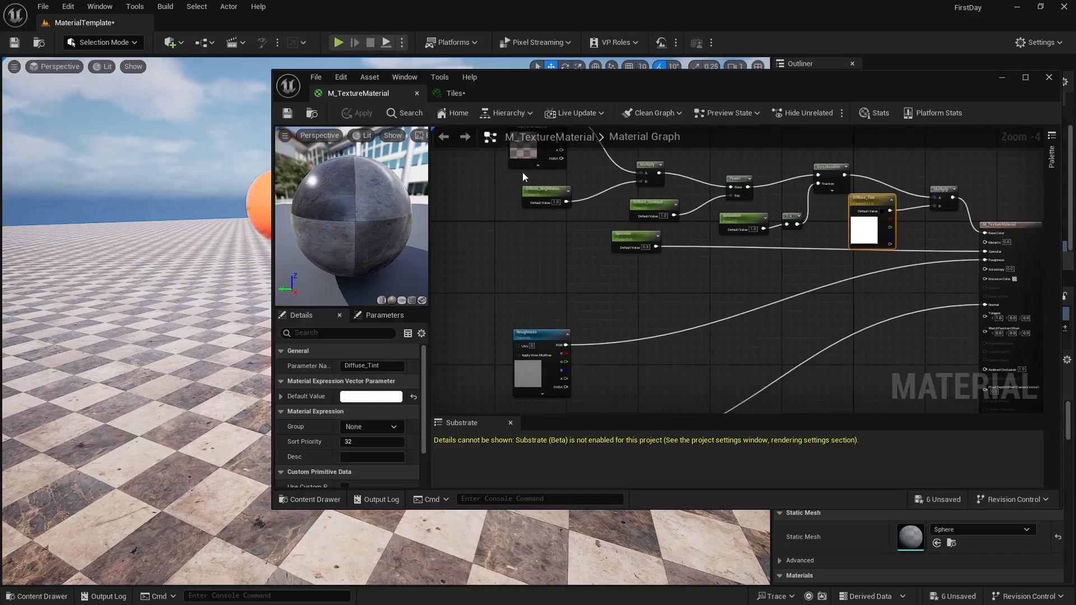
left_click_drag(535, 173, 689, 233)
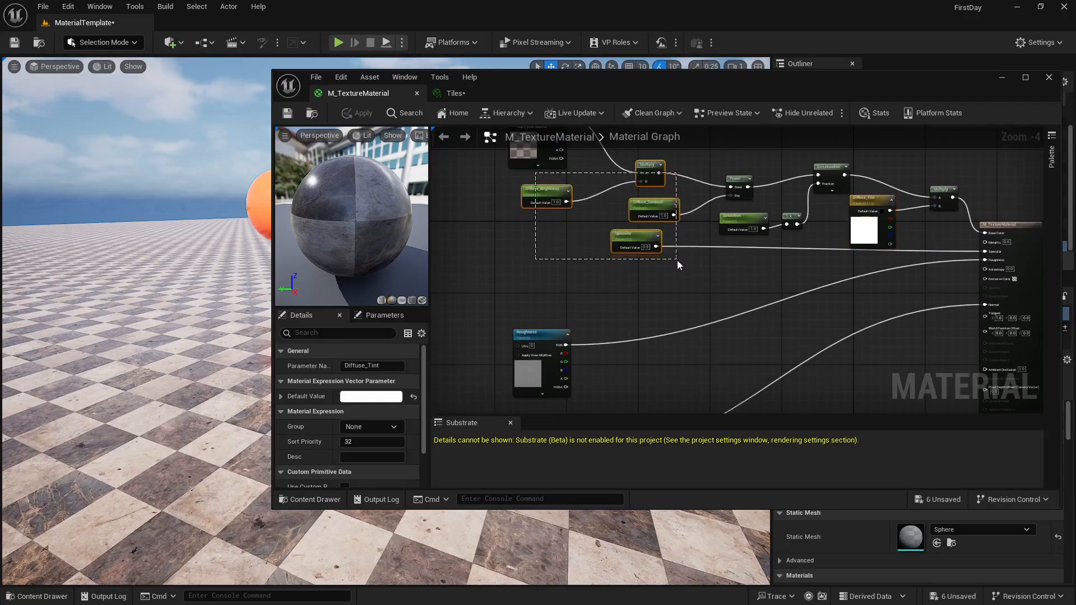
left_click(667, 367)
key("ctrl+v")
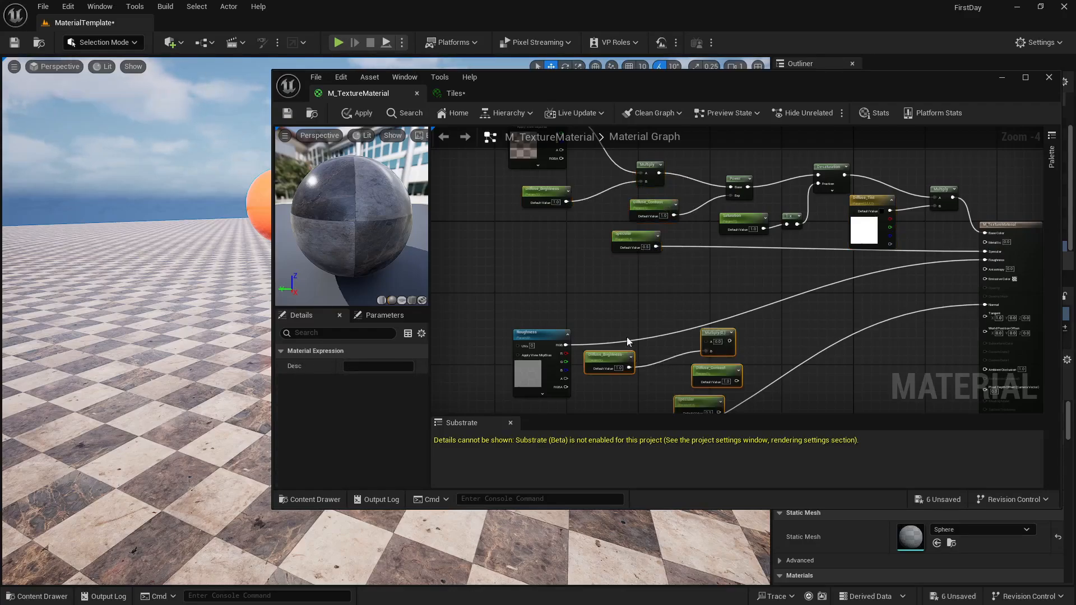
Step: Connect the Roughness texture's RGB to the pasted Multiply's A input and its output to the material's Roughness input
right_click_drag(666, 368, 600, 326)
left_click_drag(496, 312, 640, 295)
left_click_drag(643, 304, 644, 303)
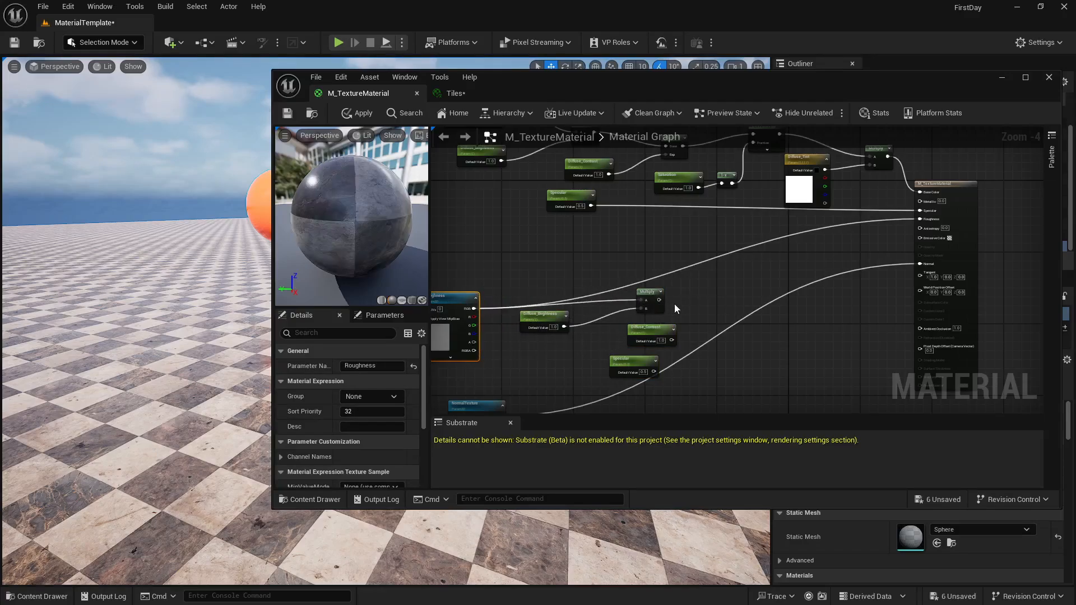
mouse_move(535, 271)
right_mouse_down()
mouse_move(646, 255)
mouse_move(553, 265)
right_mouse_up()
left_click_drag(674, 292, 941, 214)
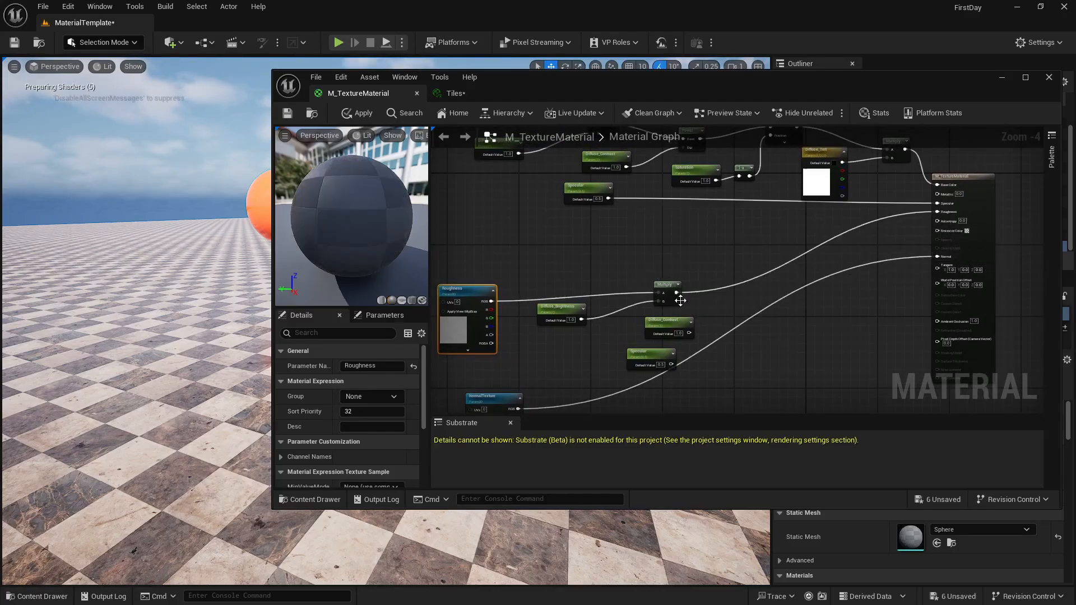
Step: Rename the pasted Diffuse_Brightness parameter beside the Roughness texture to Roughness'_Brightness
scroll(623, 337, "up", 4)
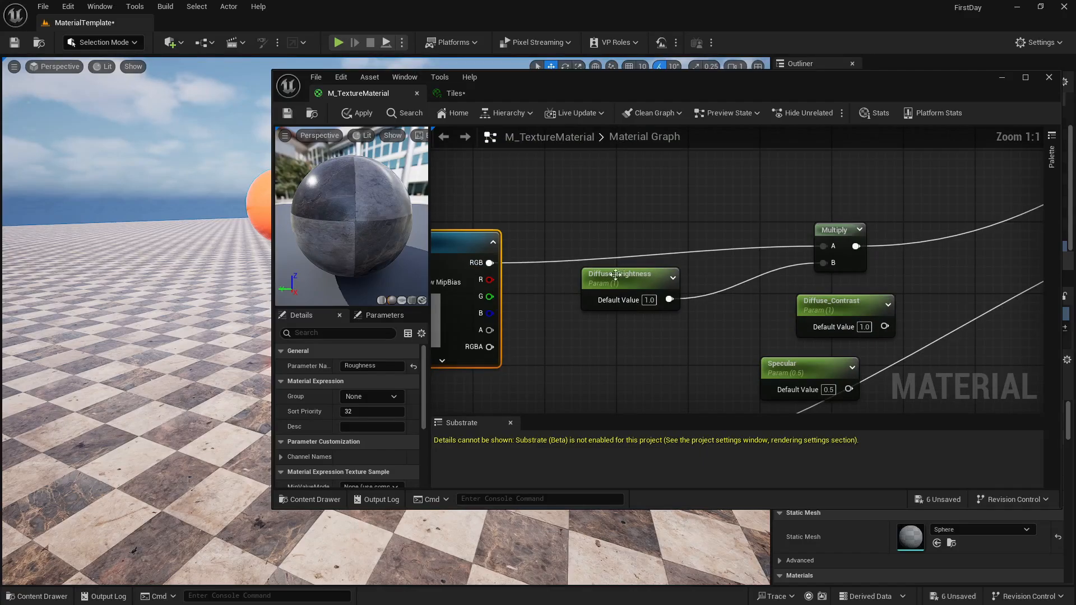
left_click(615, 274)
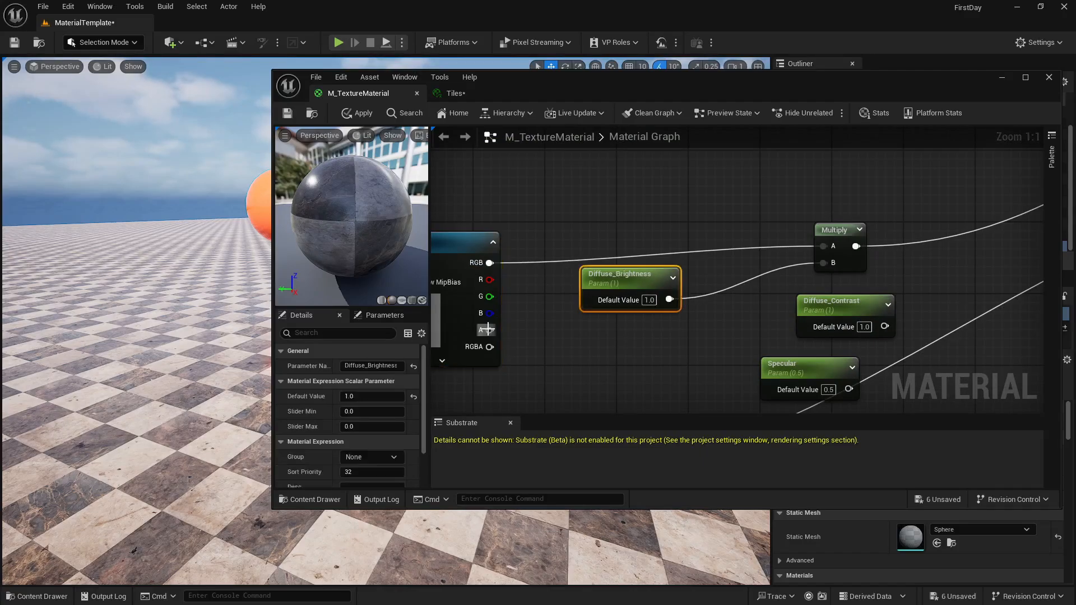
double_click(366, 365)
type("Roug")
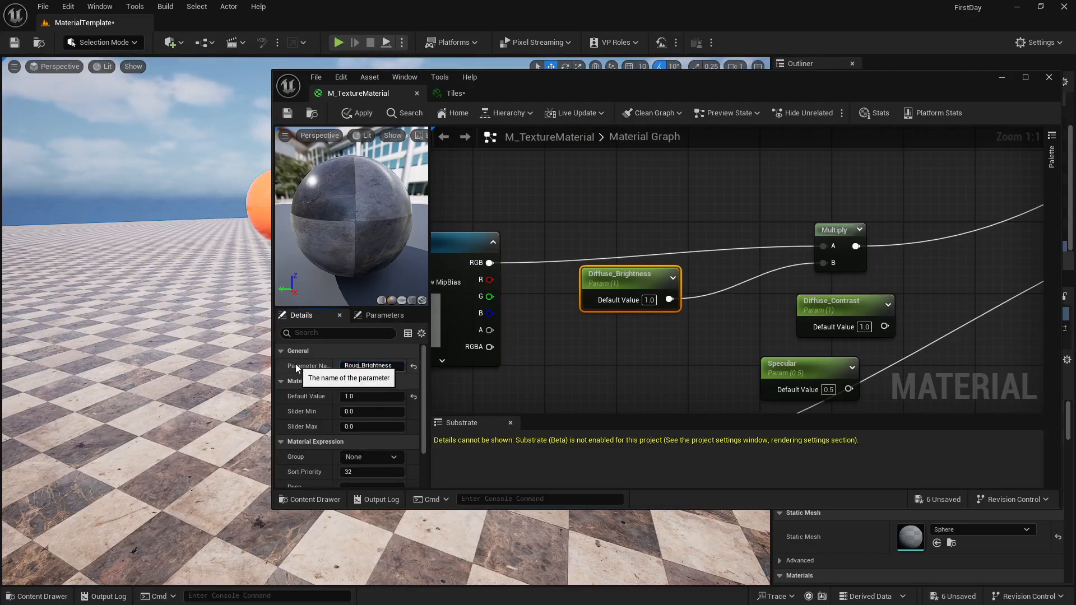
type("hness'")
key("Return")
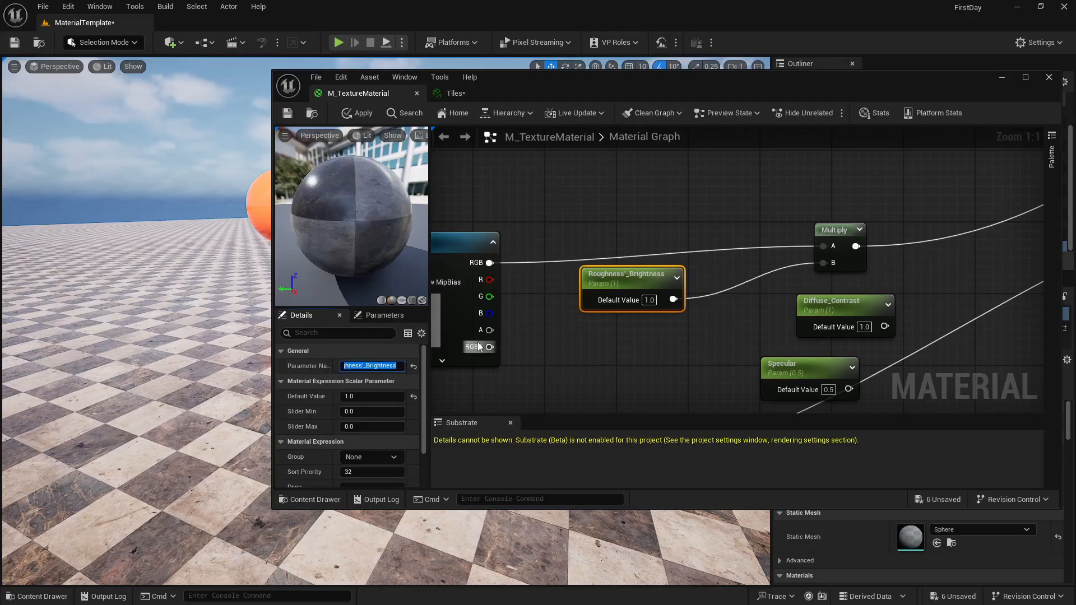
Step: Paste a copy of the diffuse chain's Power node beside the roughness nodes and delete the pasted Specular parameter there
right_click_drag(894, 290, 727, 320)
scroll(708, 315, "down", 3)
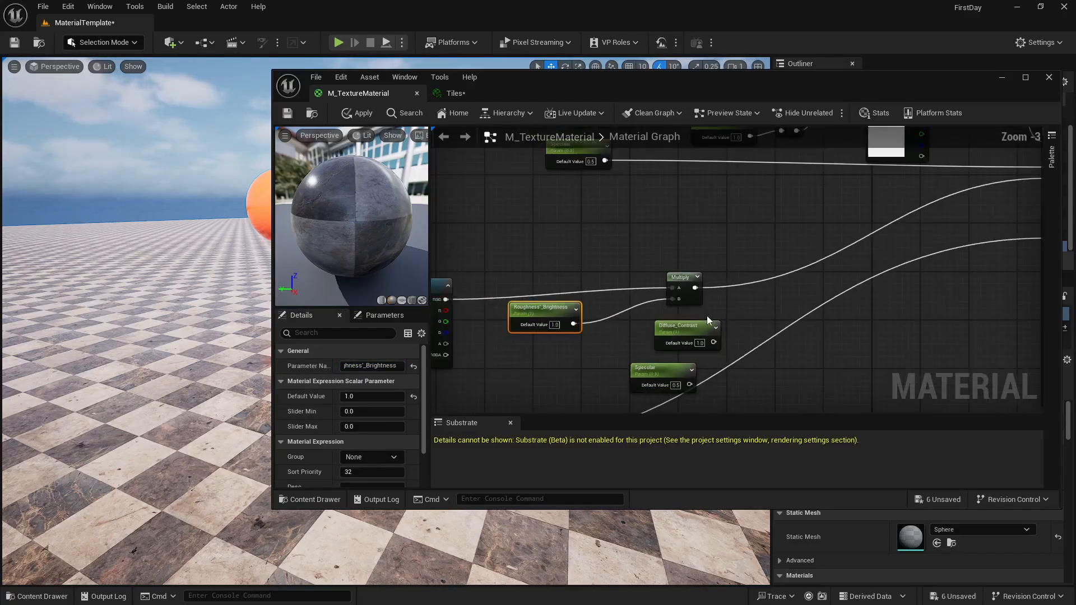
right_click_drag(737, 250, 674, 364)
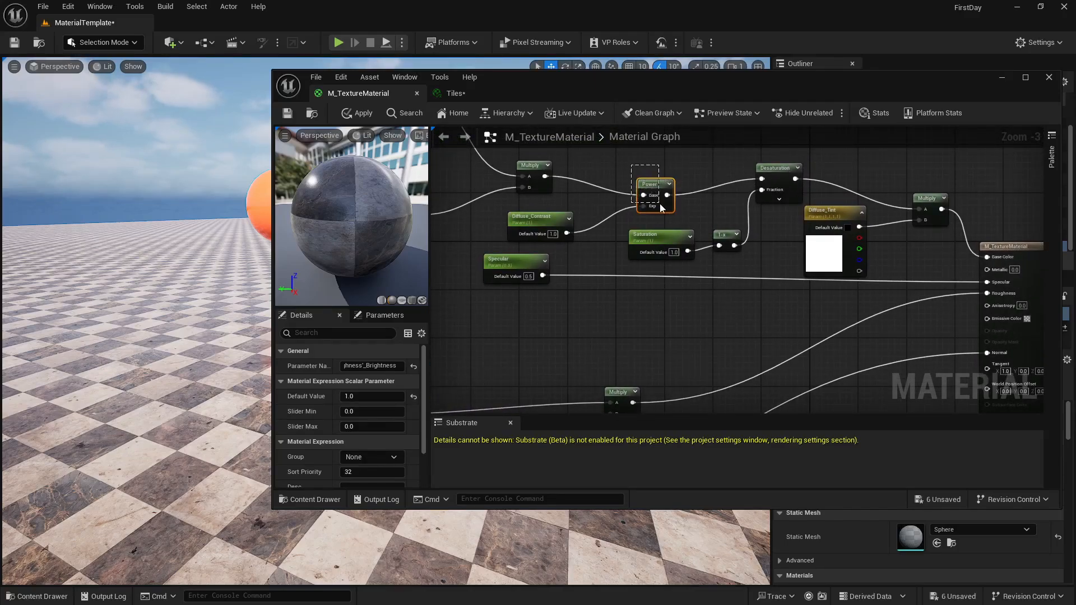
left_click_drag(660, 204, 661, 204)
right_click_drag(676, 387, 676, 272)
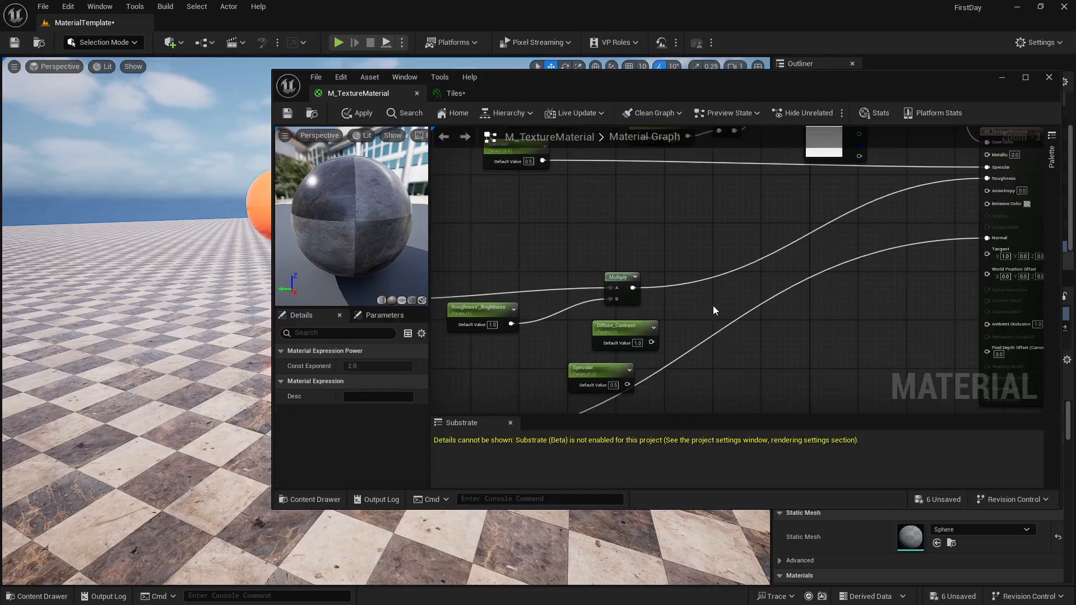
key("ctrl+x")
key("ctrl+v")
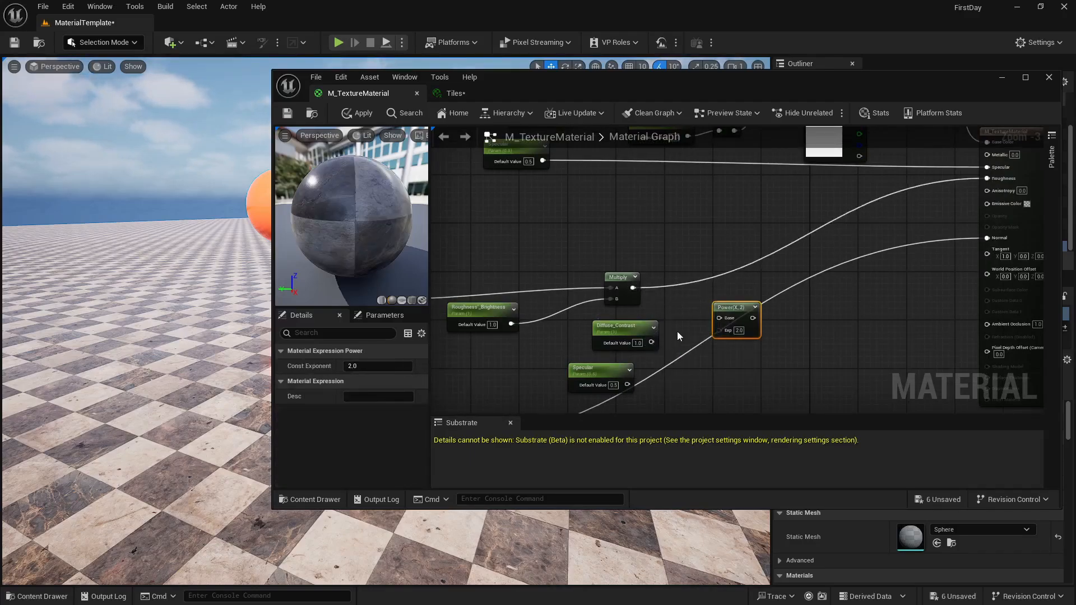
left_click(599, 370)
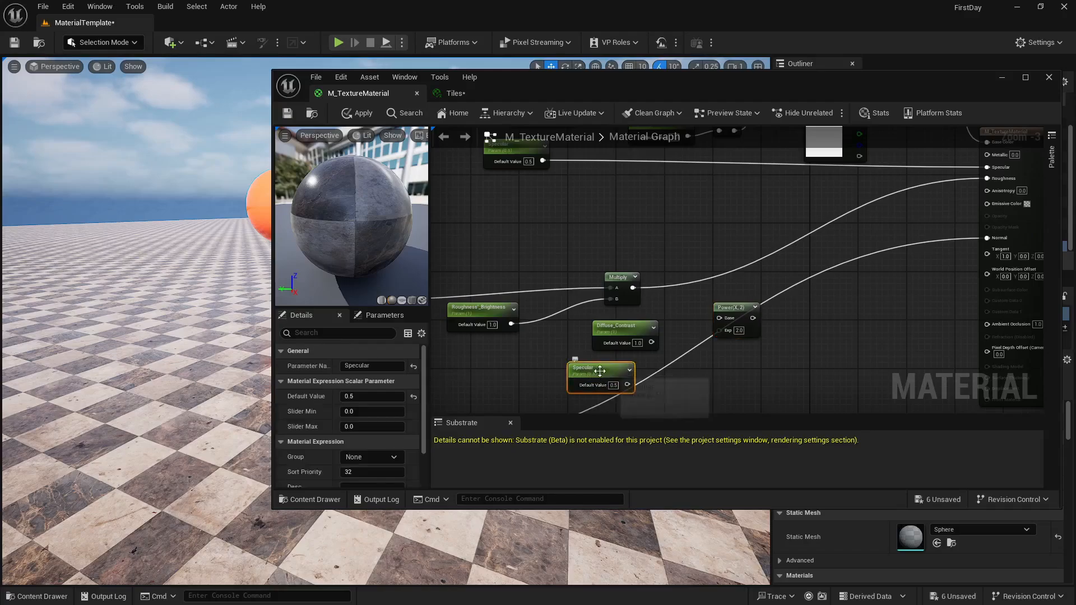
key("Delete")
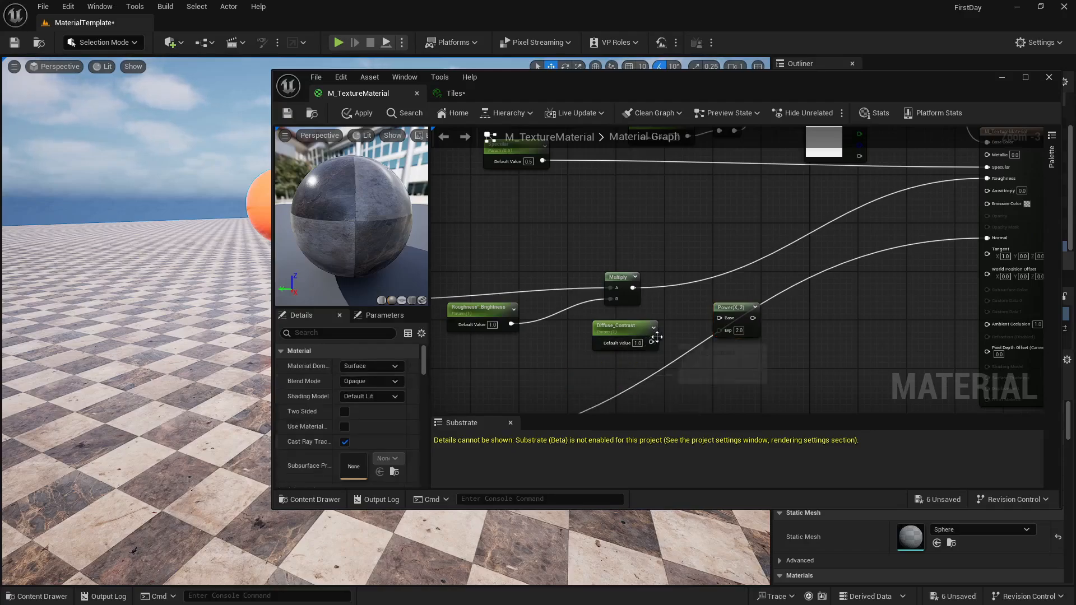
Step: Wire the pasted Diffuse_Contrast into Power's Exp, the roughness Multiply into its Base, and Power's output into the material's Roughness input
left_click_drag(652, 343, 718, 318)
right_click_drag(687, 220, 711, 211)
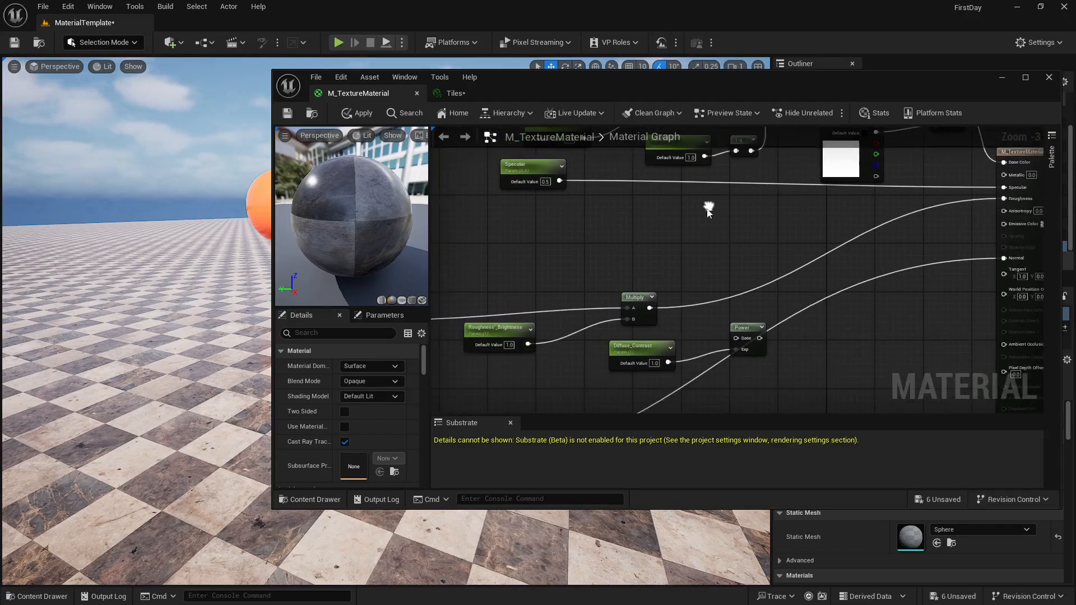
left_click_drag(648, 308, 1013, 200)
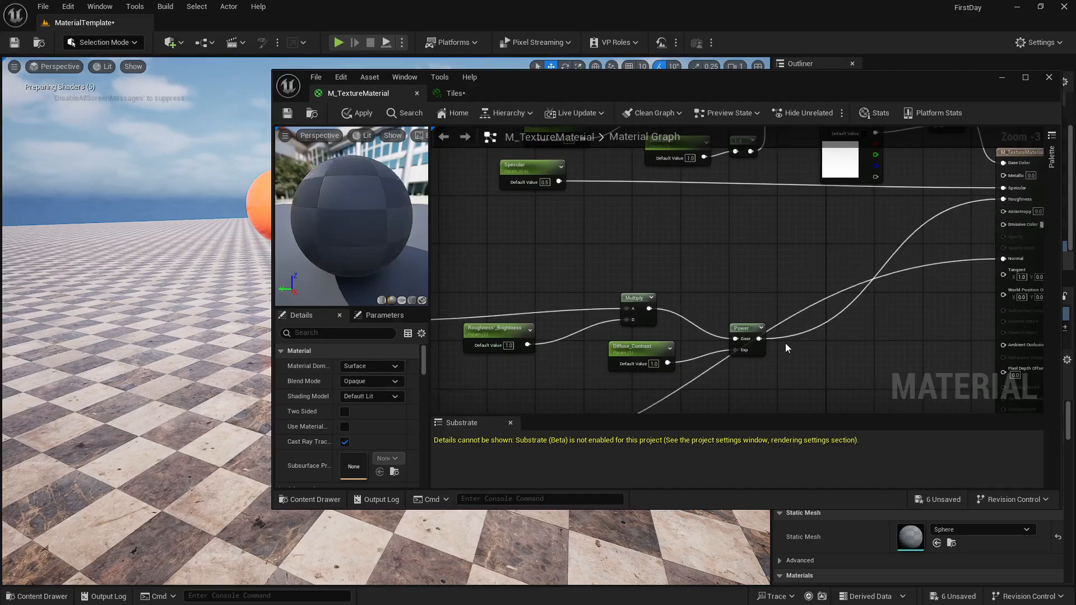
left_click_drag(745, 326, 715, 246)
right_click_drag(597, 287, 754, 267)
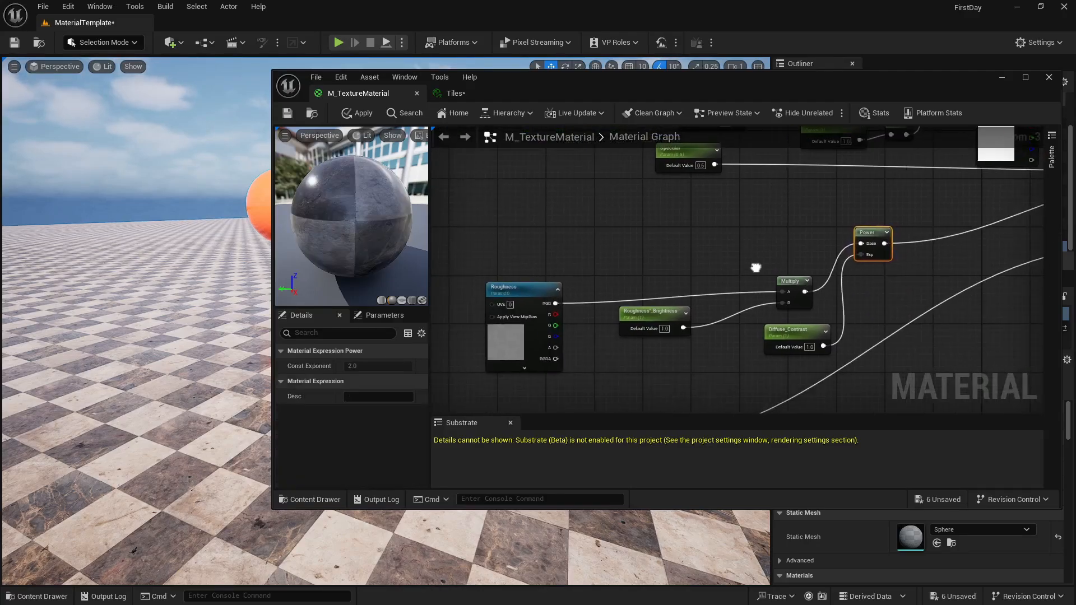
Step: Move NormalTexture away to make room, and add a FlattenNormal node with NormalTexture's RGB connected to its Normal input
scroll(757, 270, "down", 3)
scroll(754, 270, "up", 2)
right_click_drag(664, 338, 671, 287)
scroll(671, 288, "up", 2)
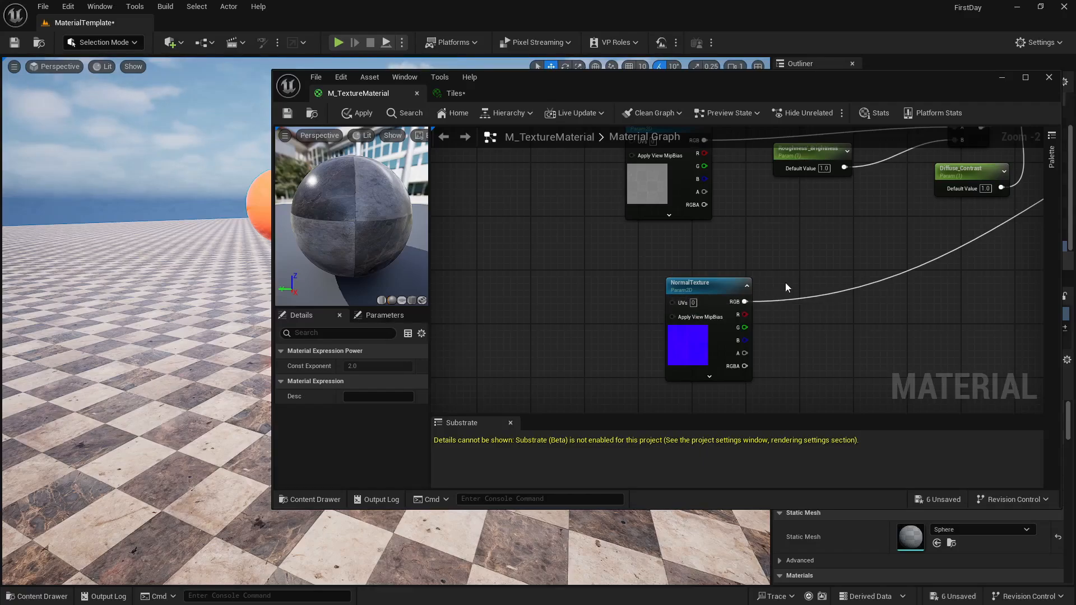
left_click_drag(711, 278, 638, 279)
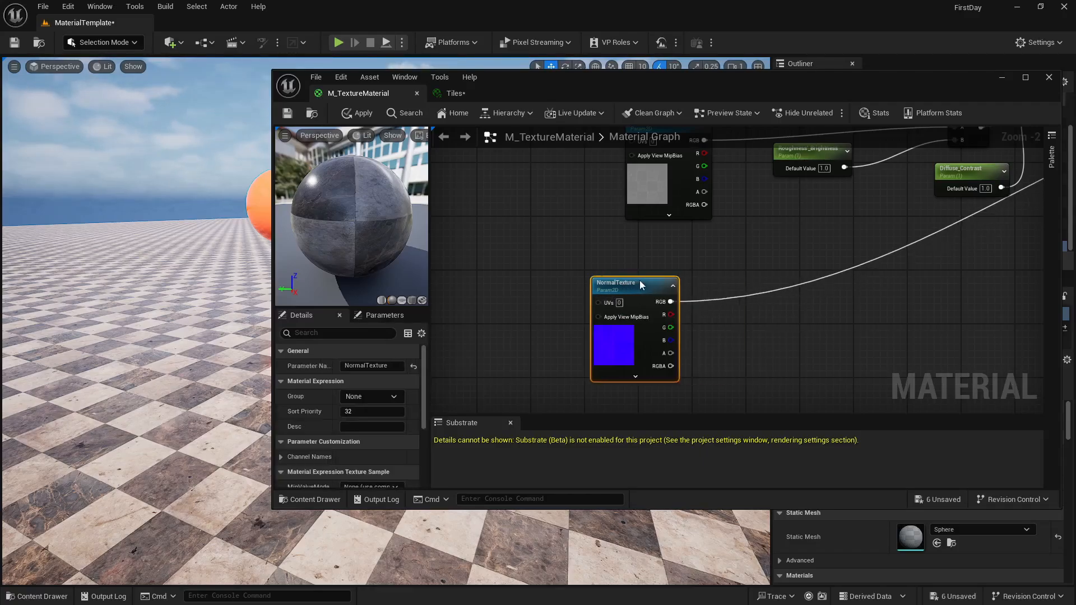
left_click(830, 317)
right_click(830, 318)
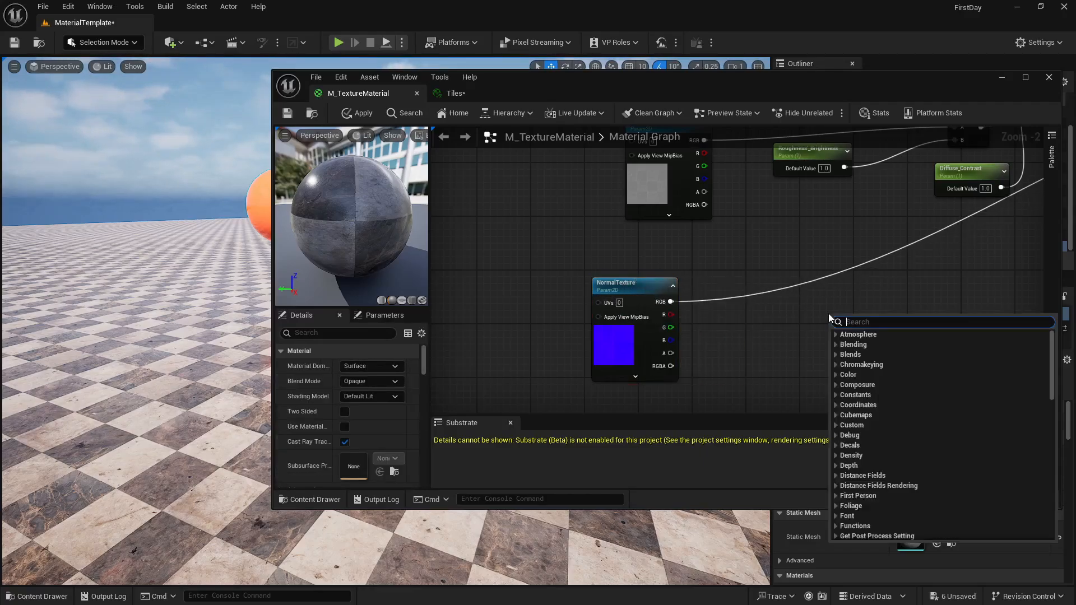
type("flatten")
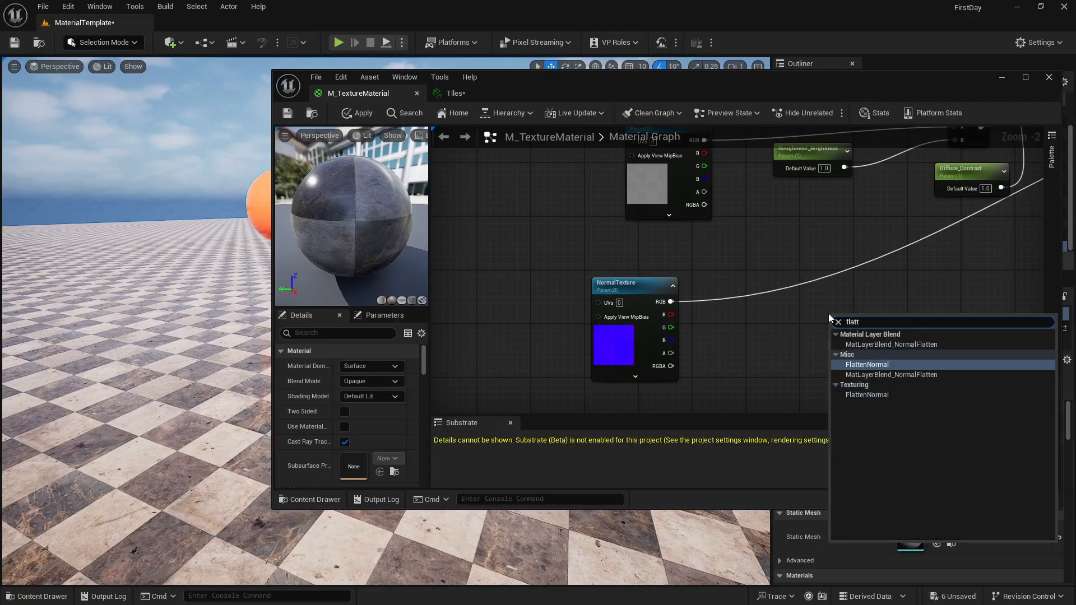
key("Return")
left_click_drag(836, 331, 667, 303)
Step: Promote FlattenNormal's Flatness input to a parameter named Normal_Intensity and place it below the NormalTexture connection
right_click(841, 342)
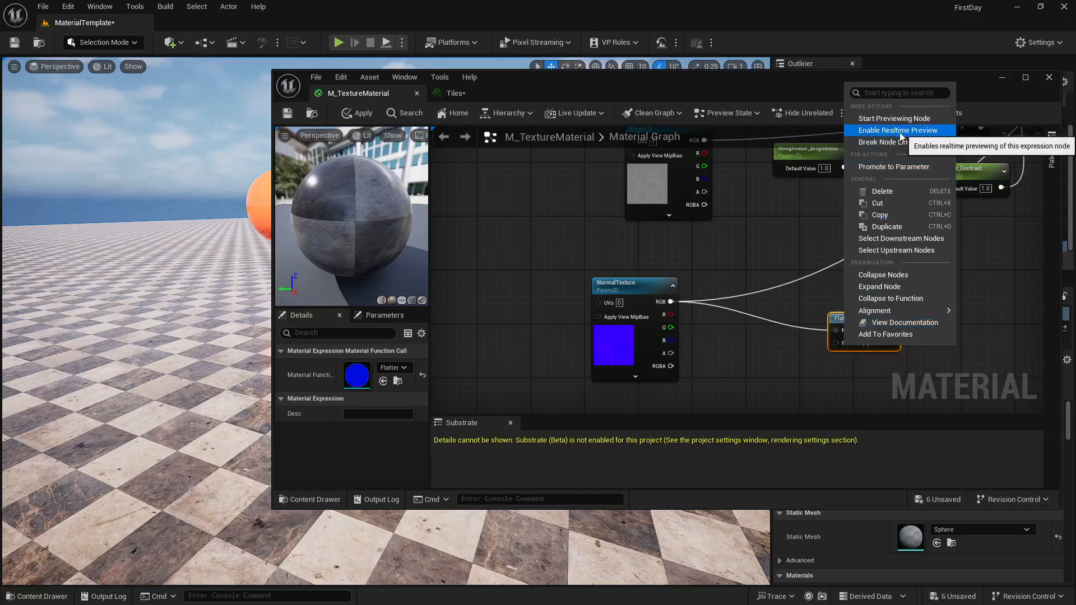
left_click(898, 167)
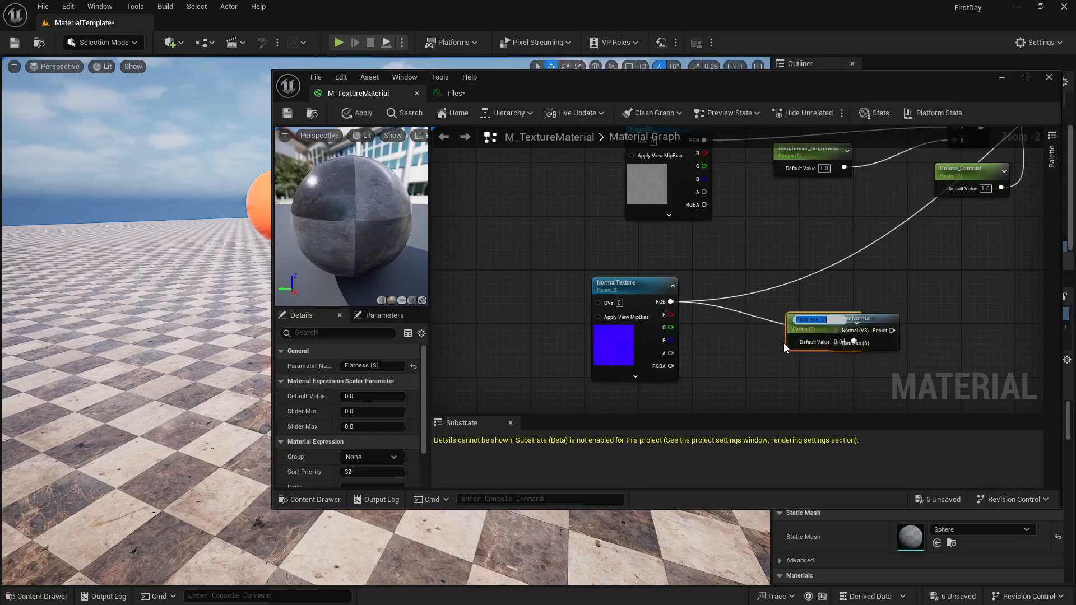
type("Normal")
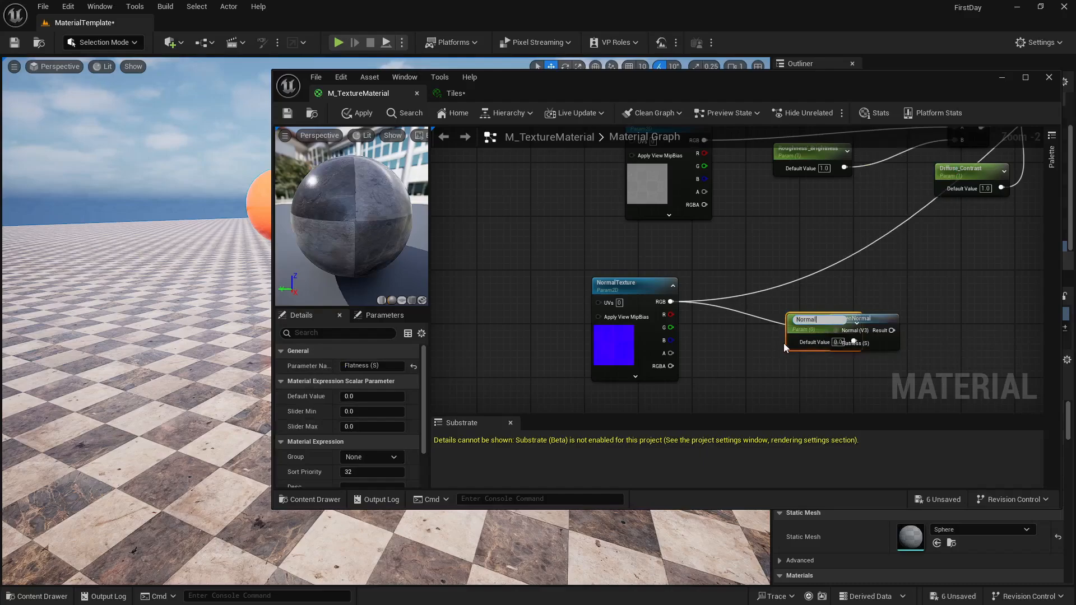
type("_Intensity")
key("Return")
left_click_drag(799, 324, 717, 374)
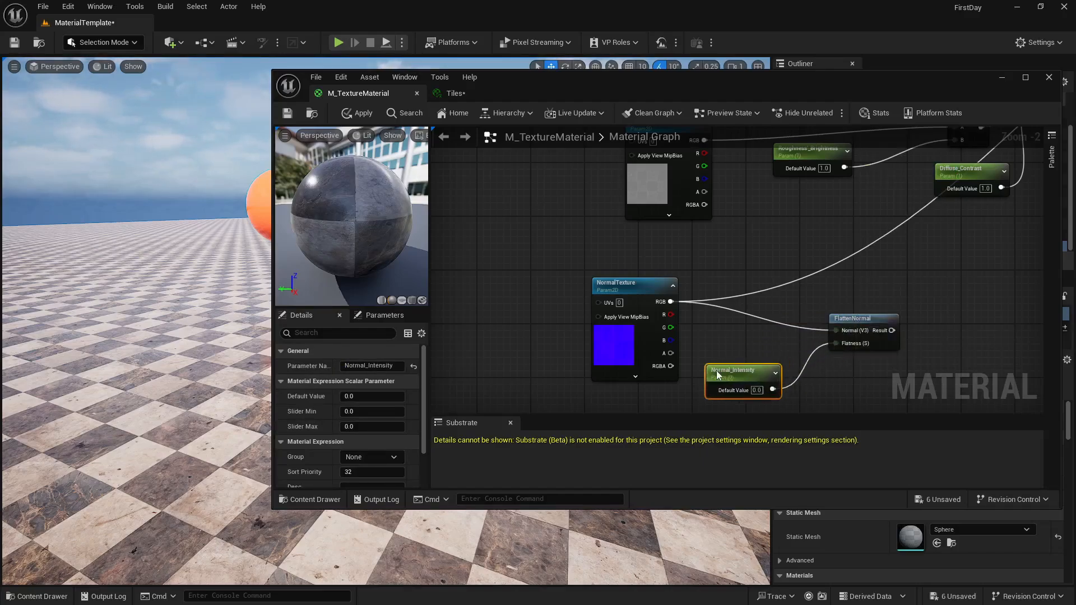
Step: Move FlattenNormal farther from Normal_Intensity and set Normal_Intensity's default value to 1
right_click_drag(871, 344, 782, 348)
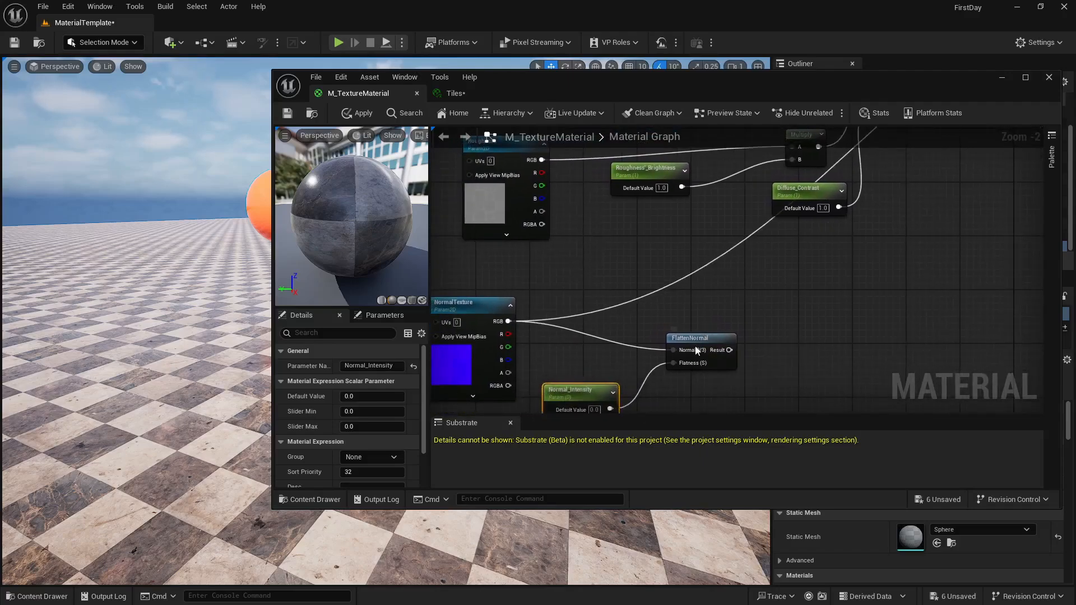
left_click_drag(696, 350, 744, 342)
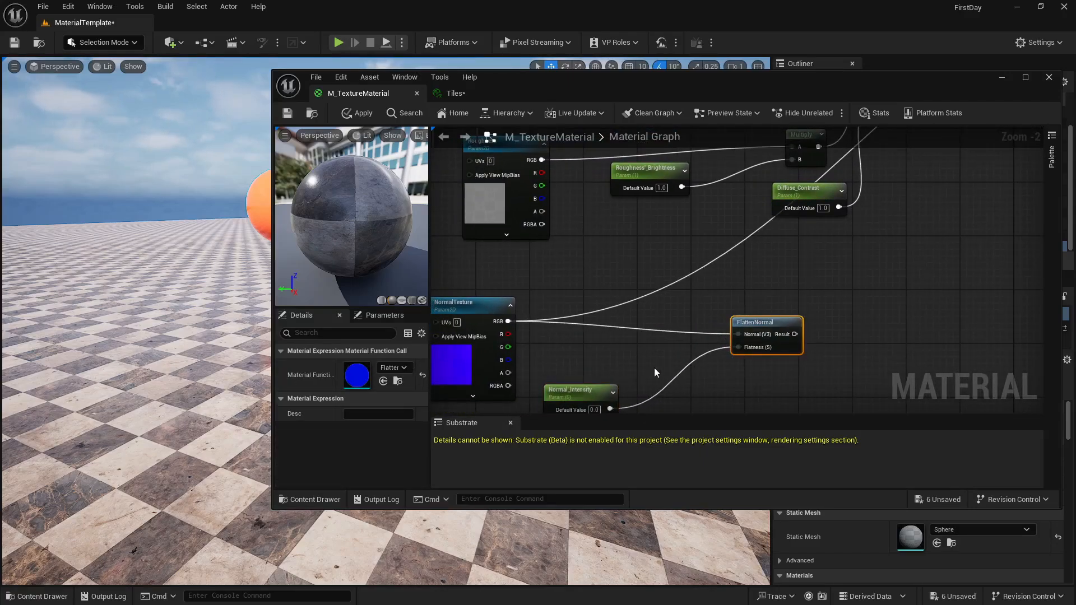
left_click(594, 410)
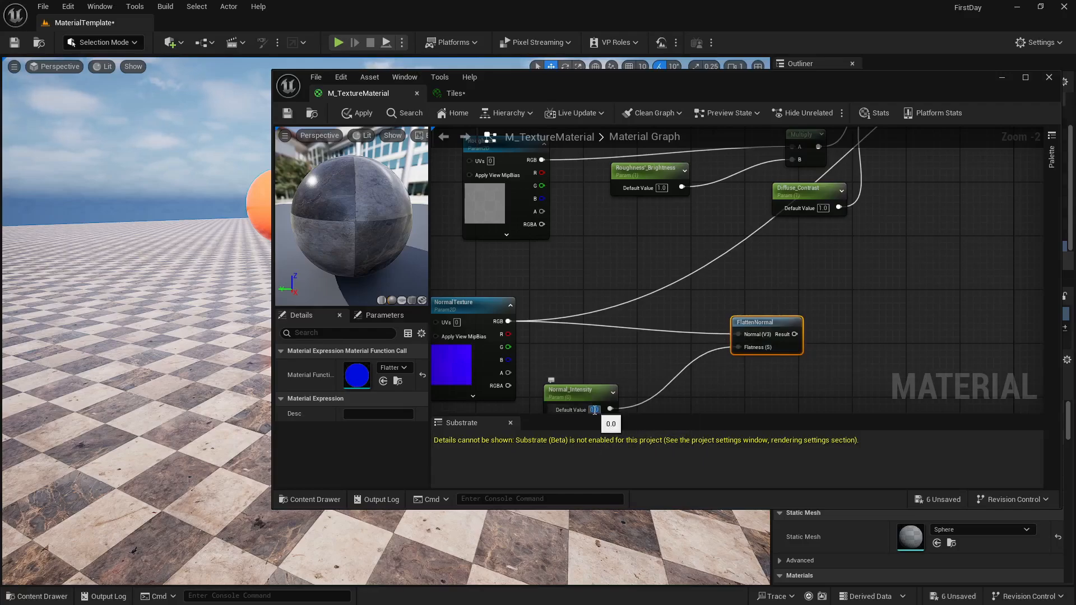
type("1")
key("Return")
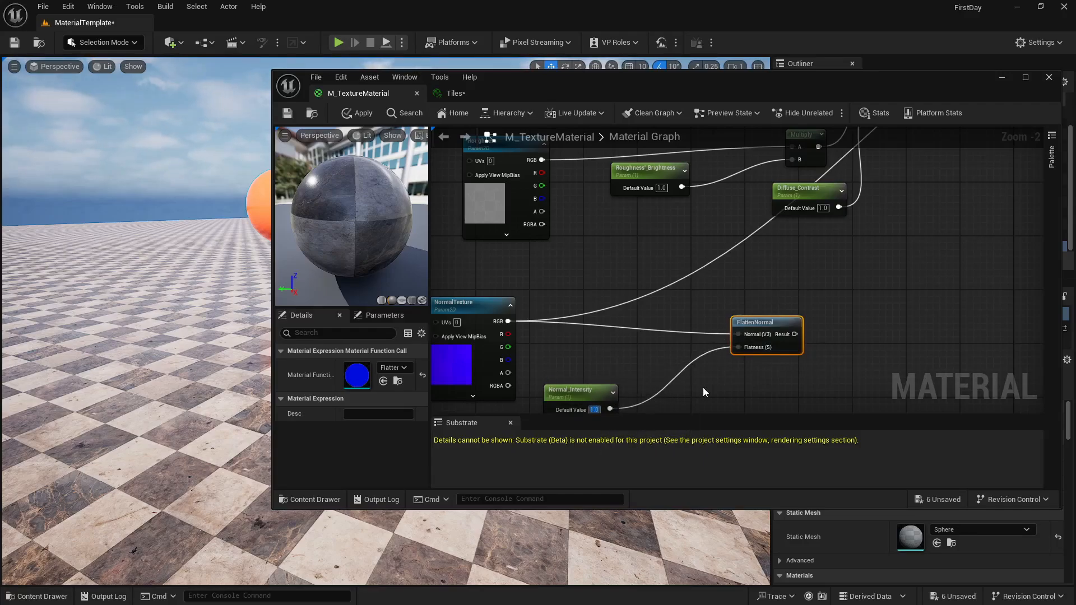
Step: Route Normal_Intensity through a new OneMinus node into FlattenNormal's Flatness, and connect FlattenNormal's Result to the material's Normal input
right_click(703, 388)
type("one")
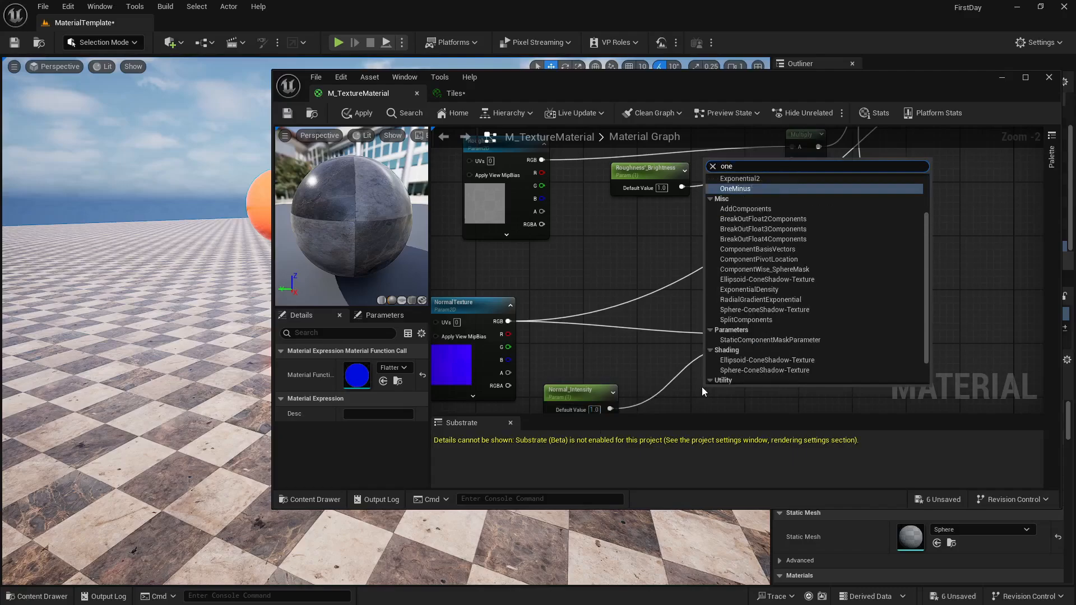
key("Return")
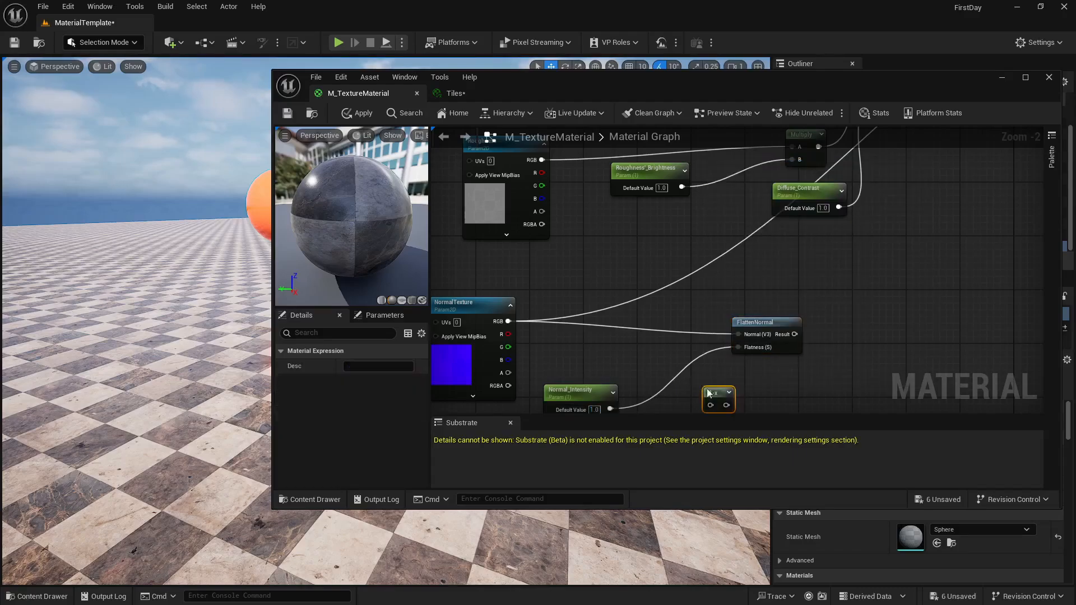
left_click_drag(608, 409, 707, 210)
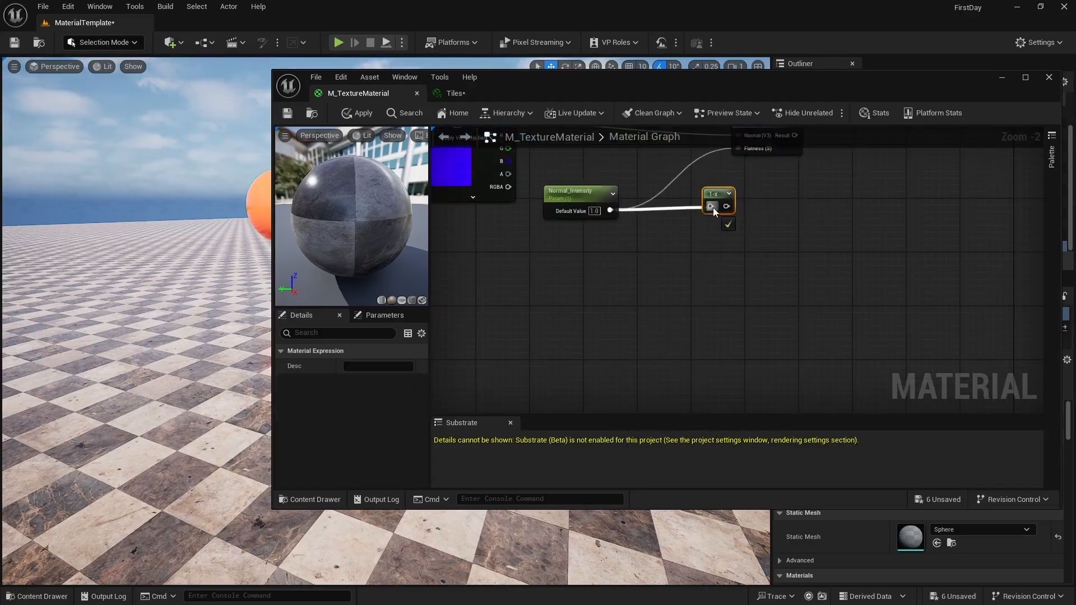
right_click_drag(711, 208, 691, 406)
left_click_drag(660, 373, 674, 313)
scroll(633, 352, "down", 2)
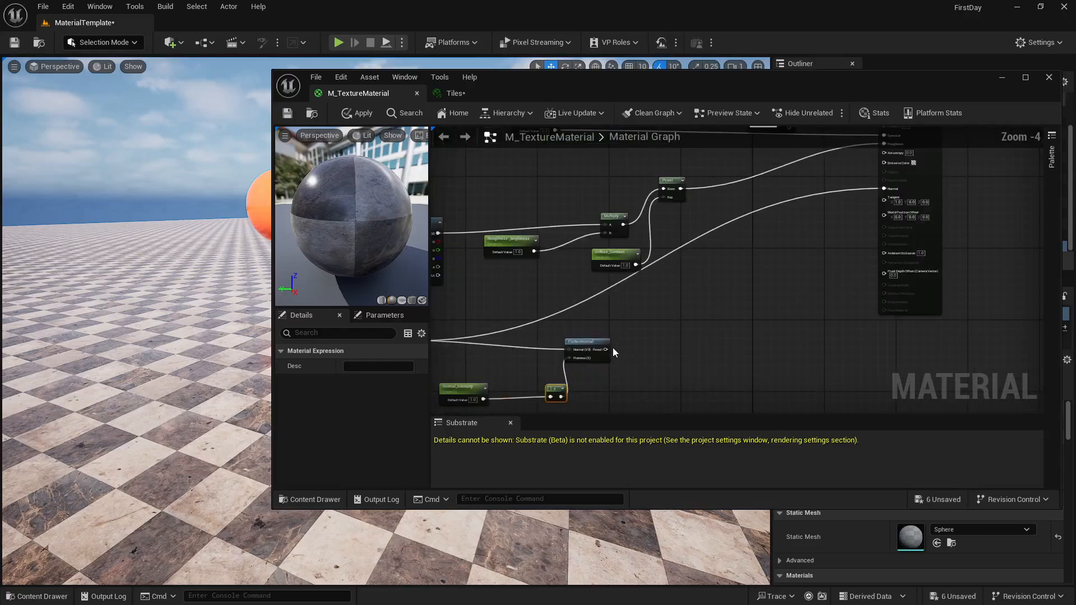
left_click_drag(605, 352, 885, 190)
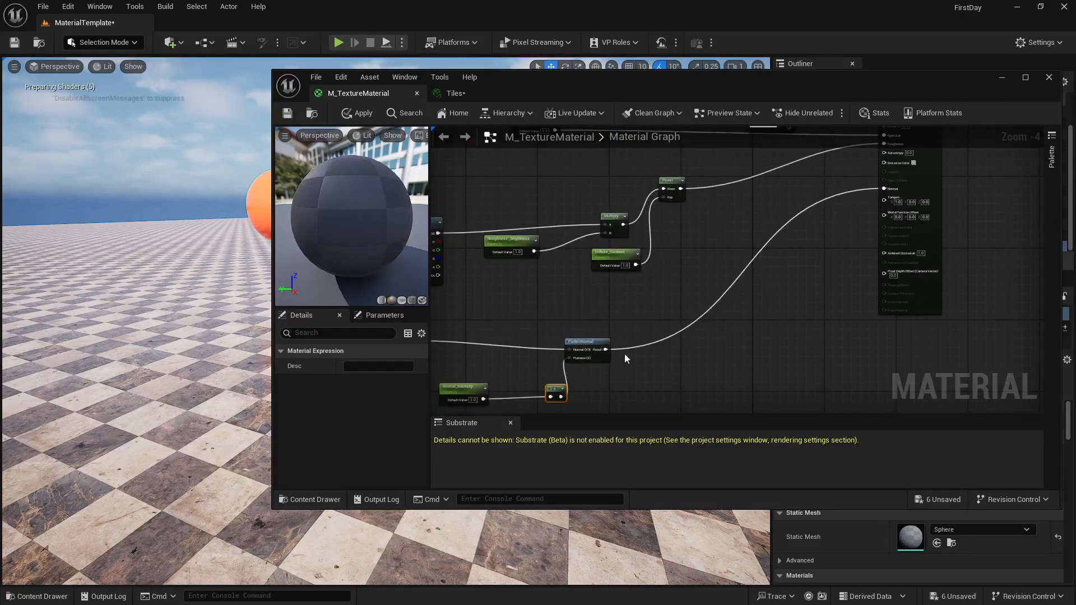
Step: Save M_TextureMaterial and close it to return to the Tiles instance
right_click_drag(624, 353, 792, 297)
scroll(601, 367, "up", 4)
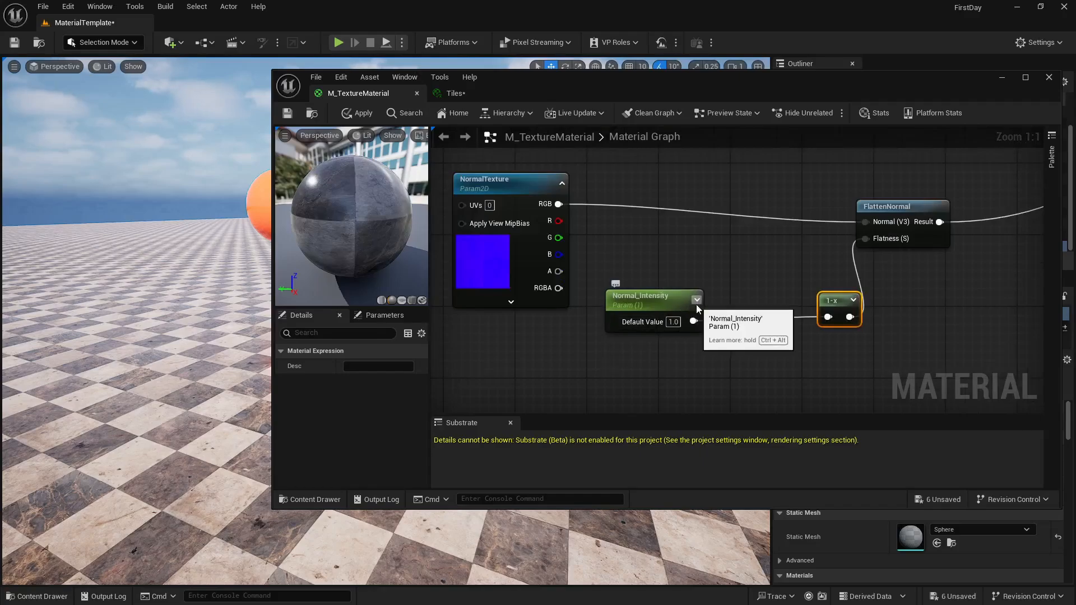
left_click(287, 113)
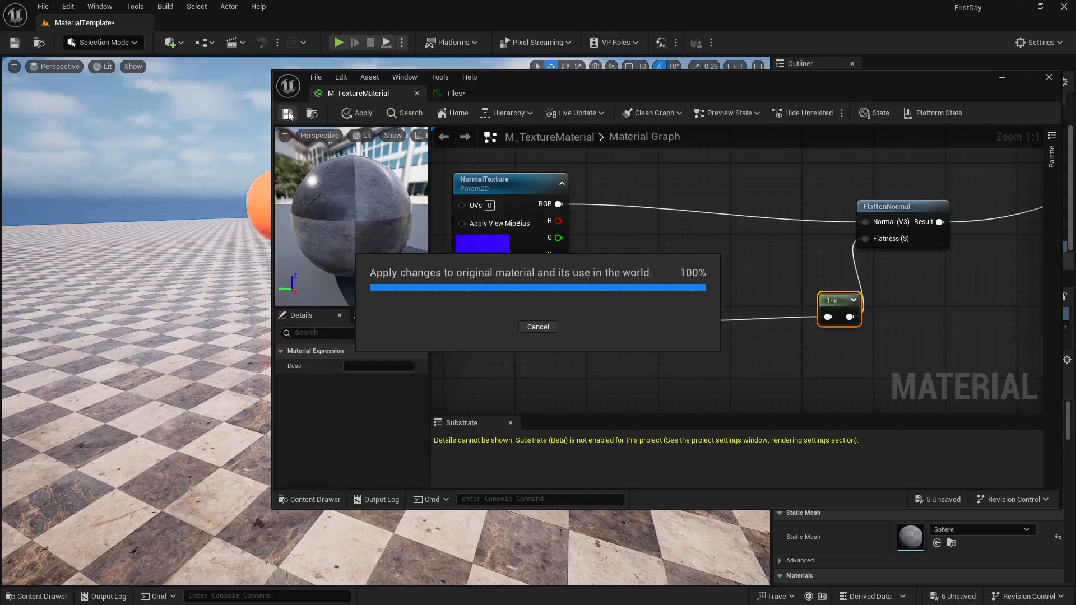
left_click(416, 94)
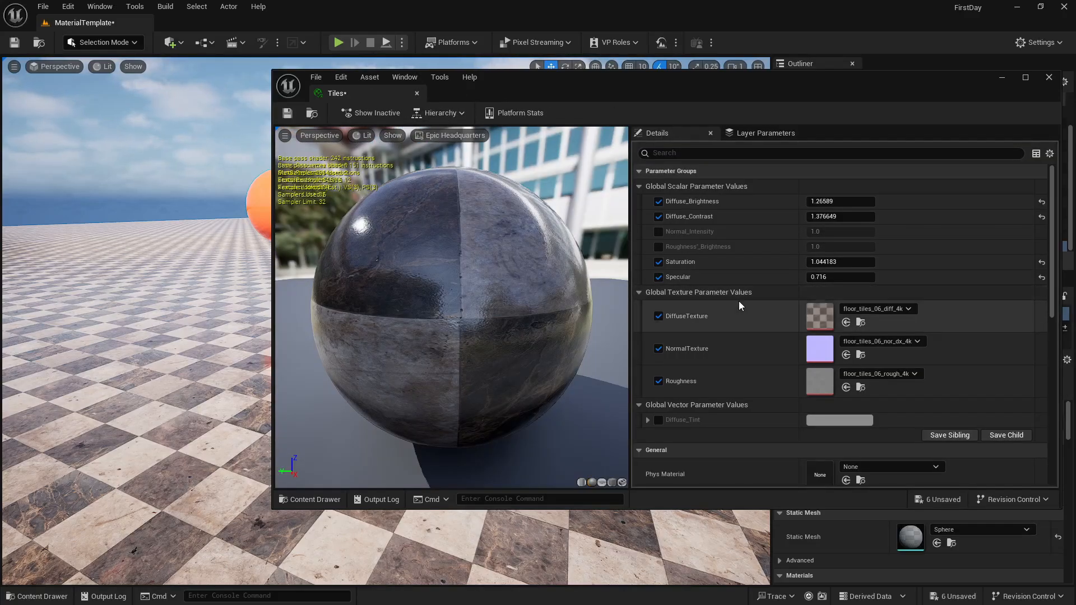
Step: Narrow the Tiles window to expose the floor, enable the Normal_Intensity override and set it to about 1.55
right_click_drag(185, 264, 199, 288)
scroll(193, 266, "down", 1)
left_click_drag(272, 121, 542, 121)
left_click(805, 231)
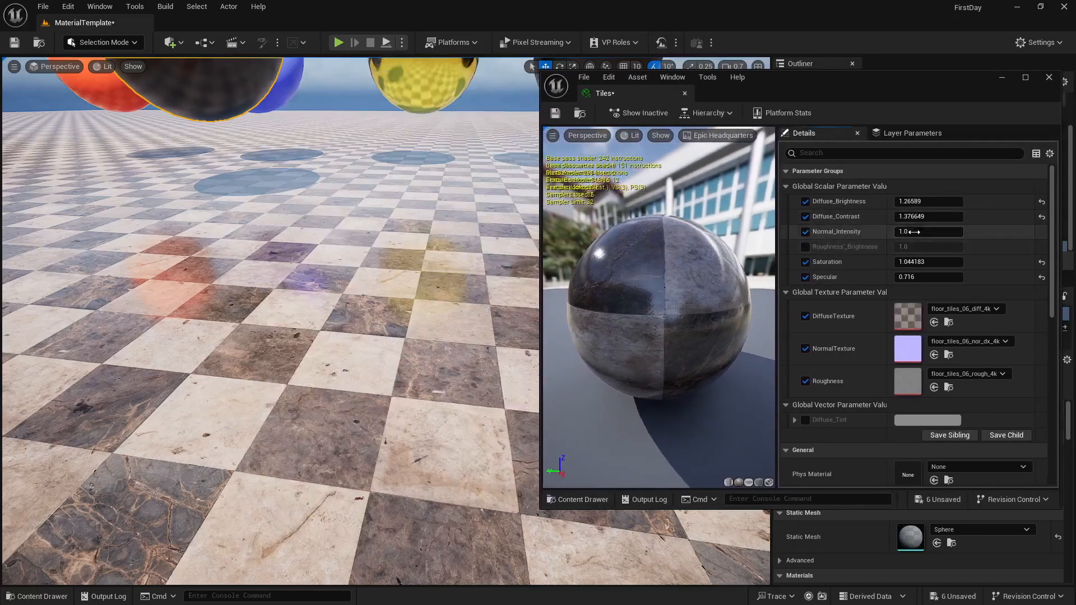
mouse_move(914, 232)
left_mouse_down()
mouse_move(953, 233)
mouse_move(918, 233)
left_mouse_up()
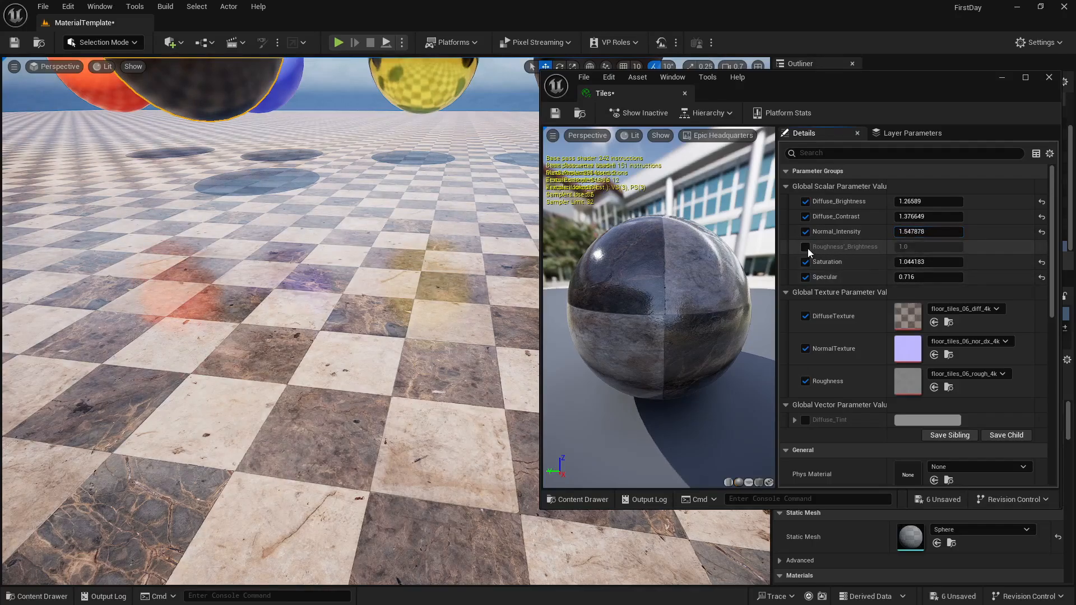
Step: Enable the Roughness'_Brightness override in the Tiles instance and set it to about 1.49
left_click(805, 248)
mouse_move(901, 248)
left_mouse_down()
mouse_move(952, 248)
mouse_move(916, 249)
left_mouse_up()
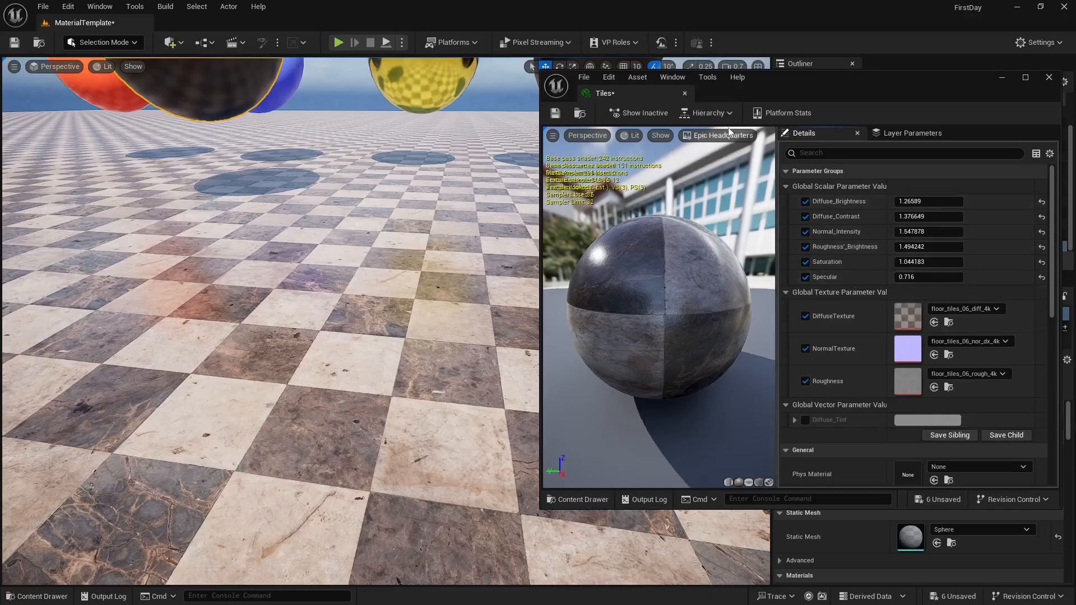
Step: Open the parent M_TextureMaterial, rename the roughness branch's duplicated Diffuse_Contrast parameter to Roguhness_Contrast, and save the material
scroll(795, 369, "down", 3)
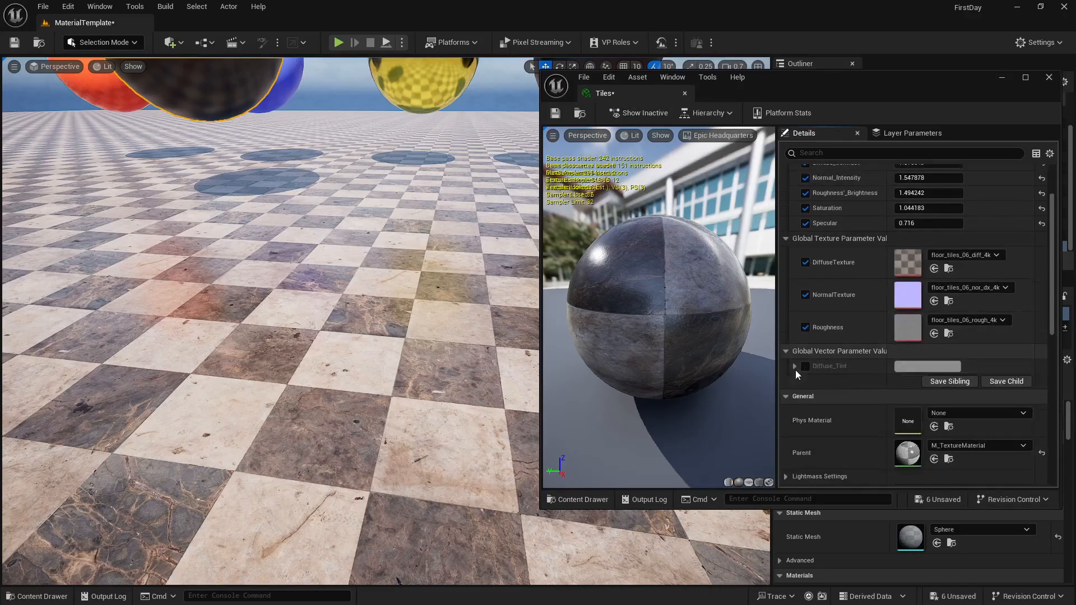
double_click(909, 419)
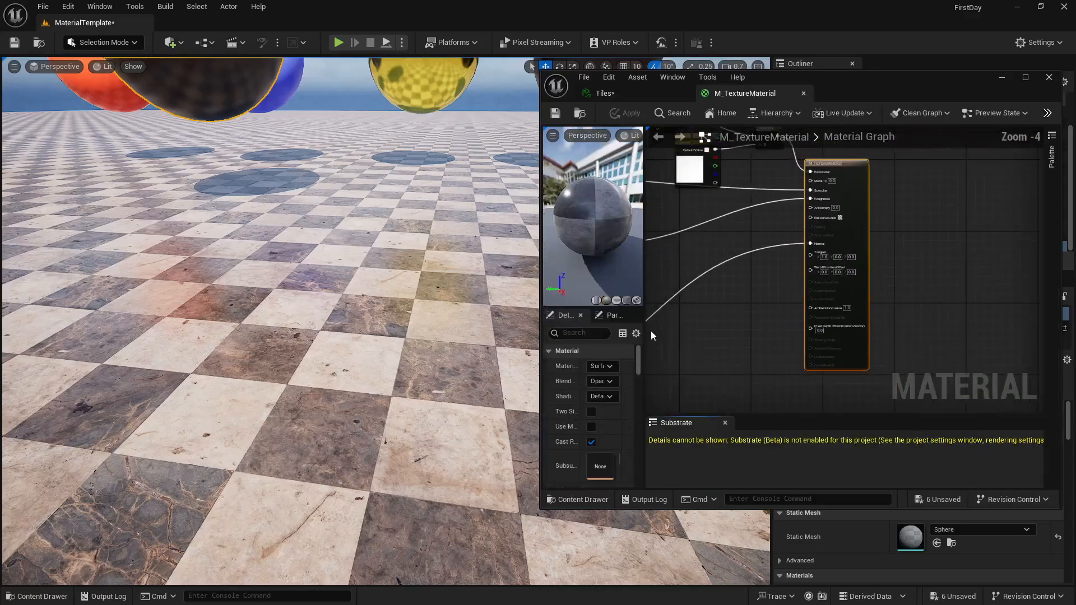
scroll(728, 343, "up", 3)
right_click_drag(759, 339, 845, 320)
scroll(899, 298, "up", 4)
left_click(840, 312)
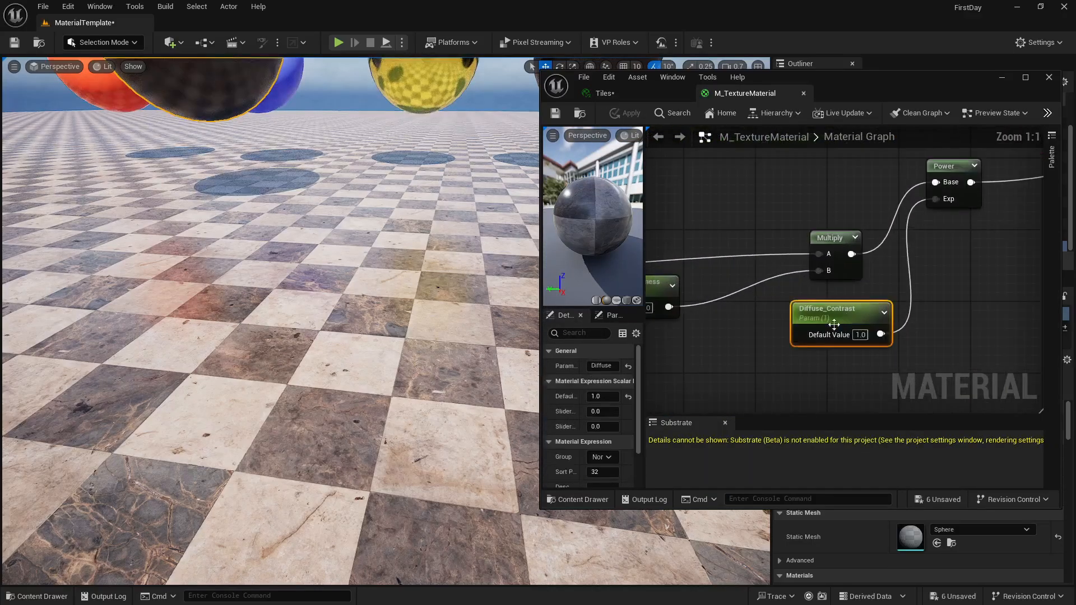
left_click(599, 368)
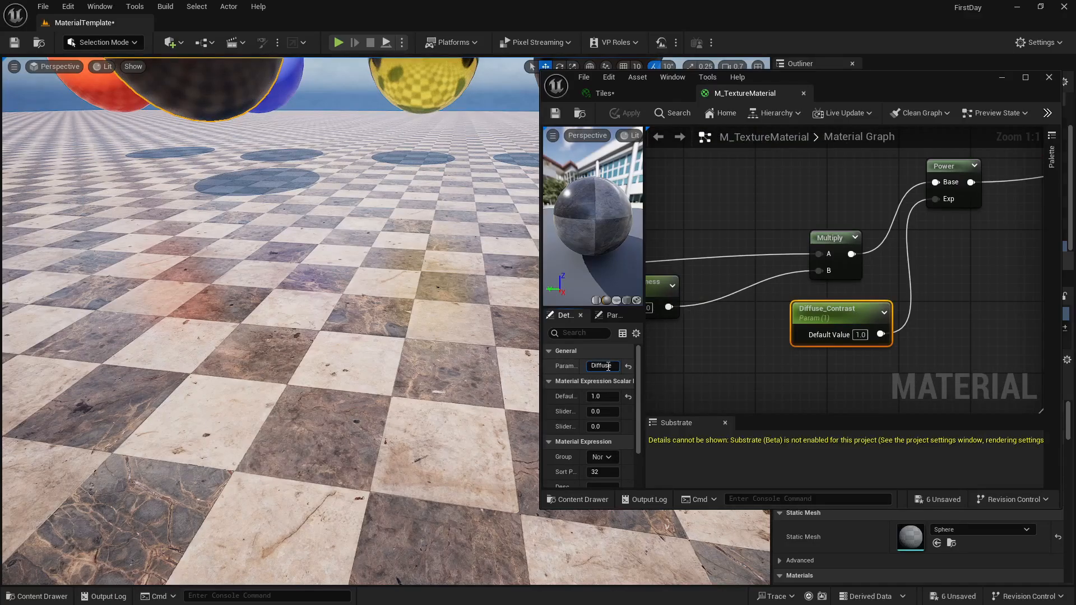
type("Roguhe")
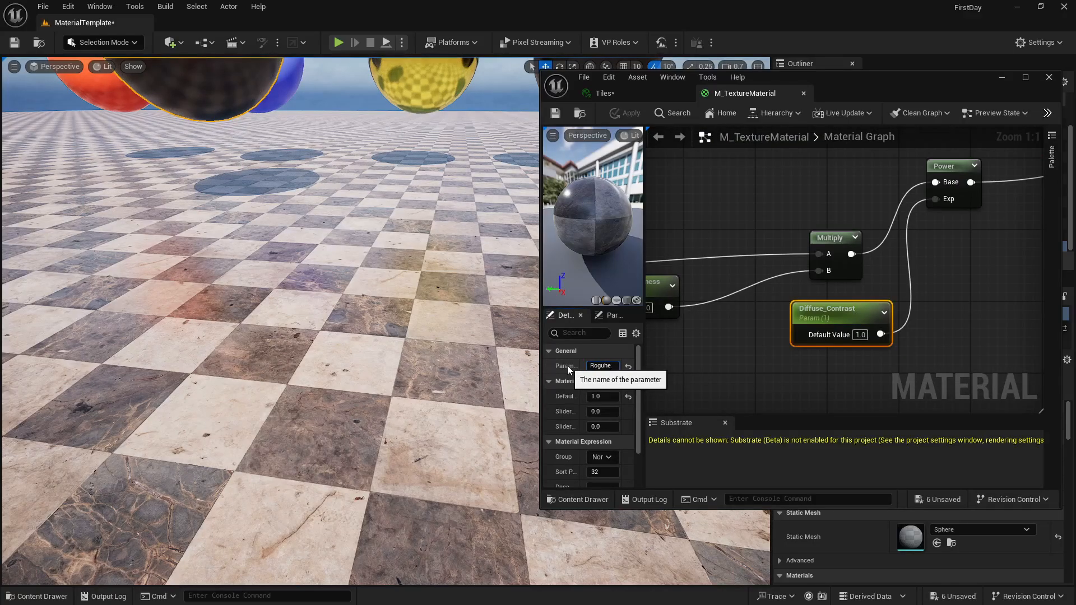
key("BackSpace")
type("ness_Contrast")
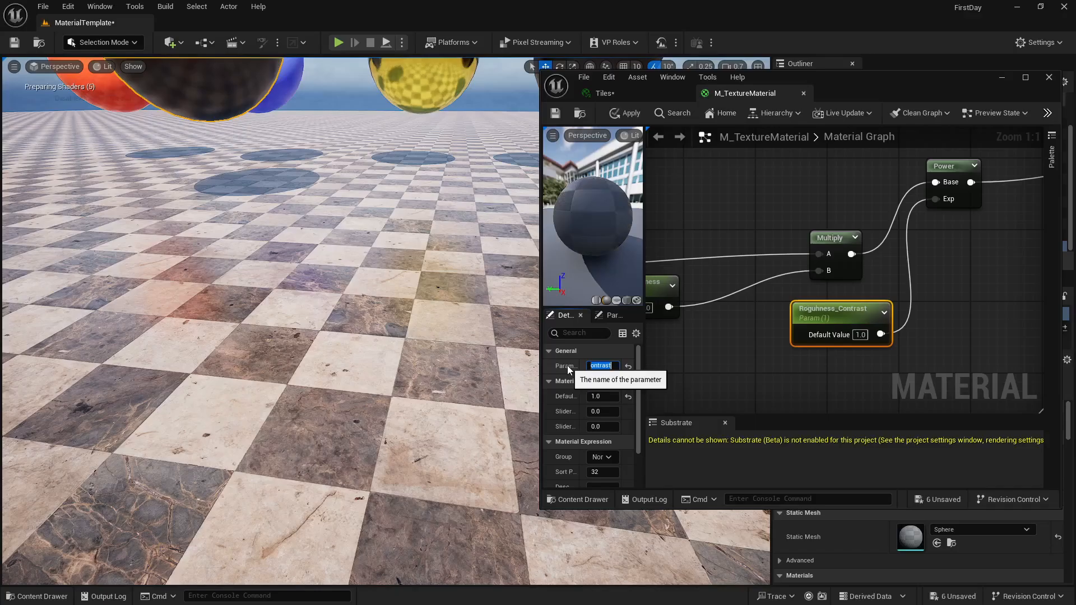
key("Return")
left_click(557, 113)
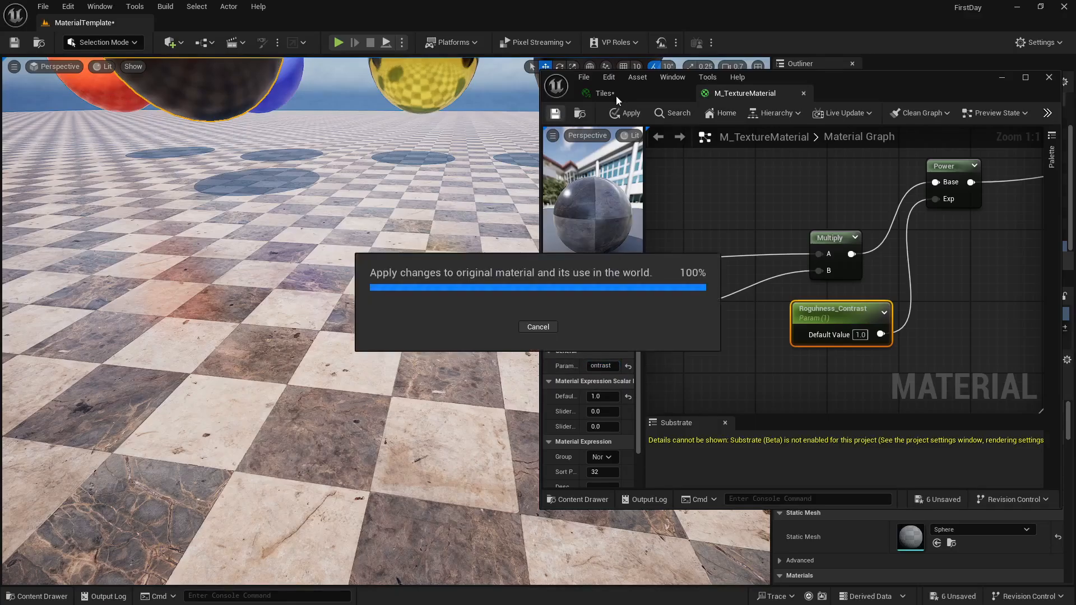
Step: Return to the Tiles instance, enable the Roguhness_Contrast override and set it to about 1.17
left_click(623, 92)
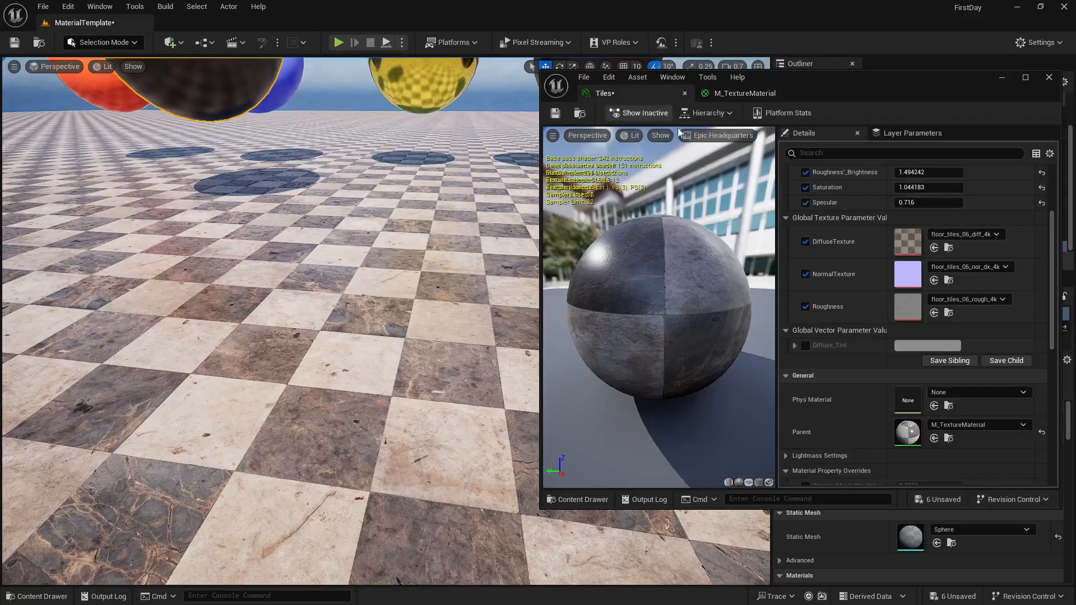
scroll(852, 264, "up", 3)
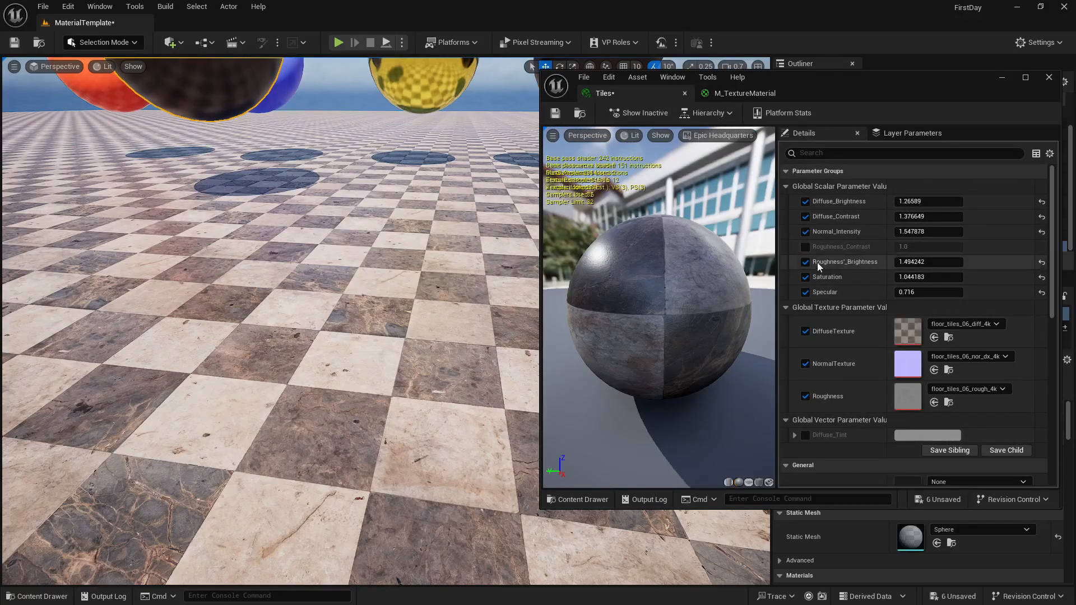
mouse_move(917, 249)
left_mouse_down()
mouse_move(895, 250)
mouse_move(917, 248)
left_mouse_up()
Step: Check the floor and spheres in the level, save the Tiles instance and close the material editors
key("s")
right_click_drag(358, 313, 353, 291)
key("d")
key("w")
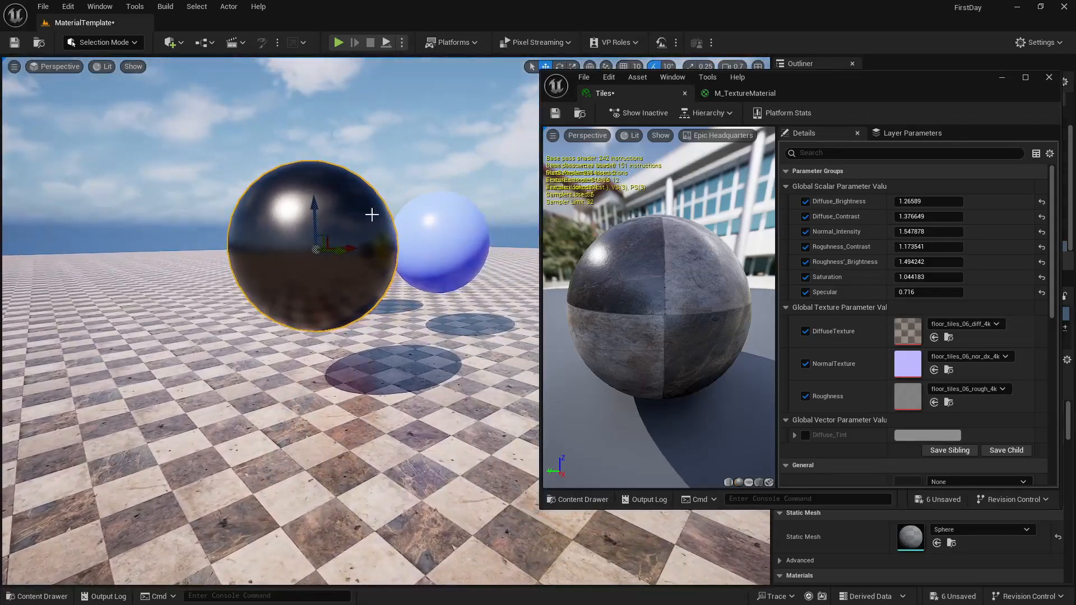
left_click(684, 93)
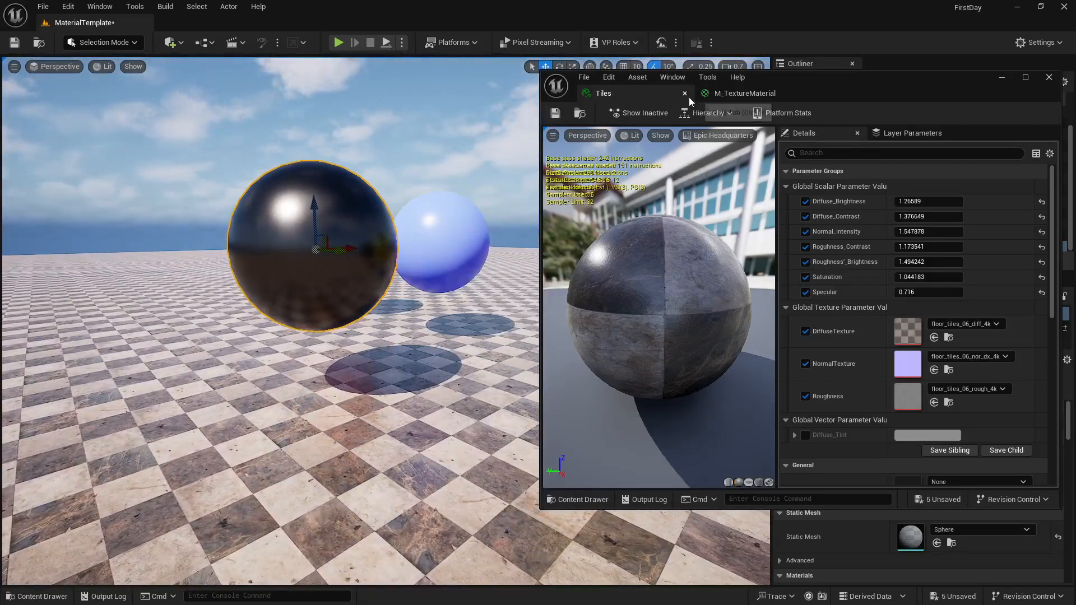
left_click(685, 93)
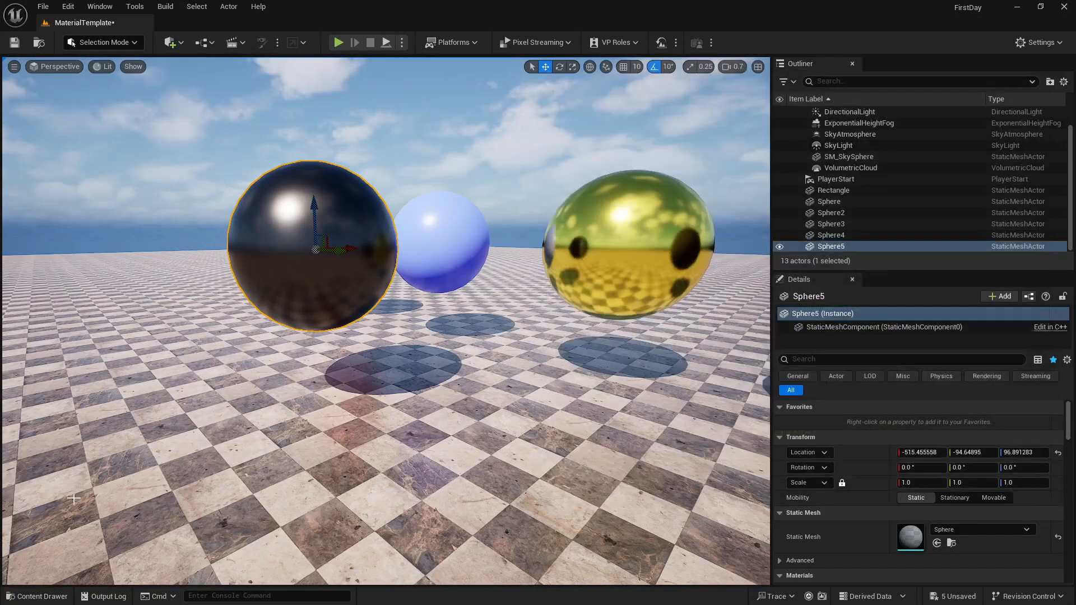
Step: Open the project's Textures folder as import target, switch to File Explorer and extract rebar_reinforced_concrete_4k.zip in Downloads
left_click(37, 595)
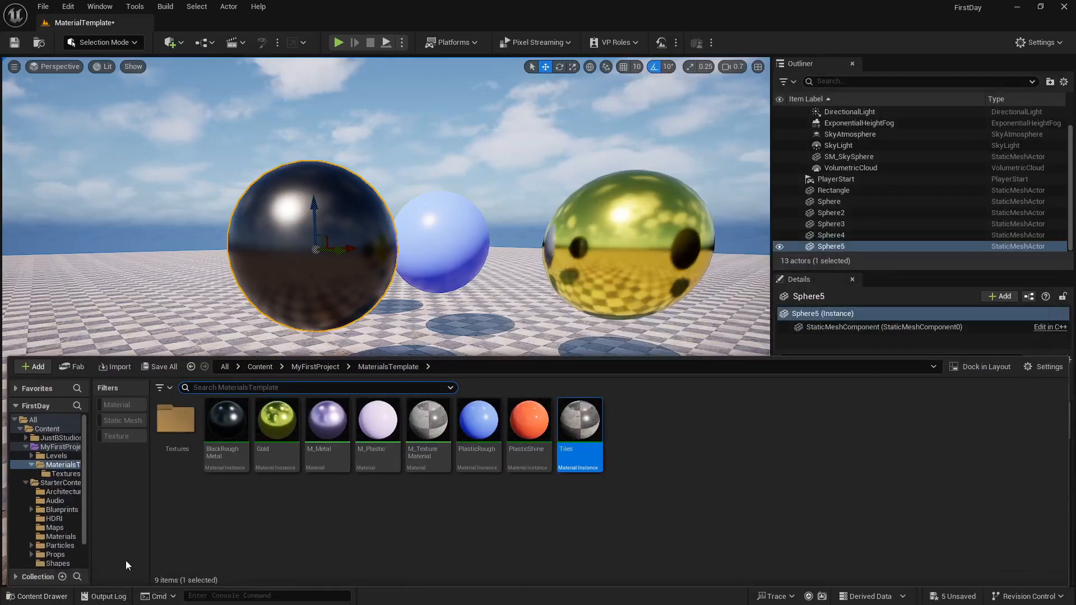
double_click(176, 421)
key("alt+Tab")
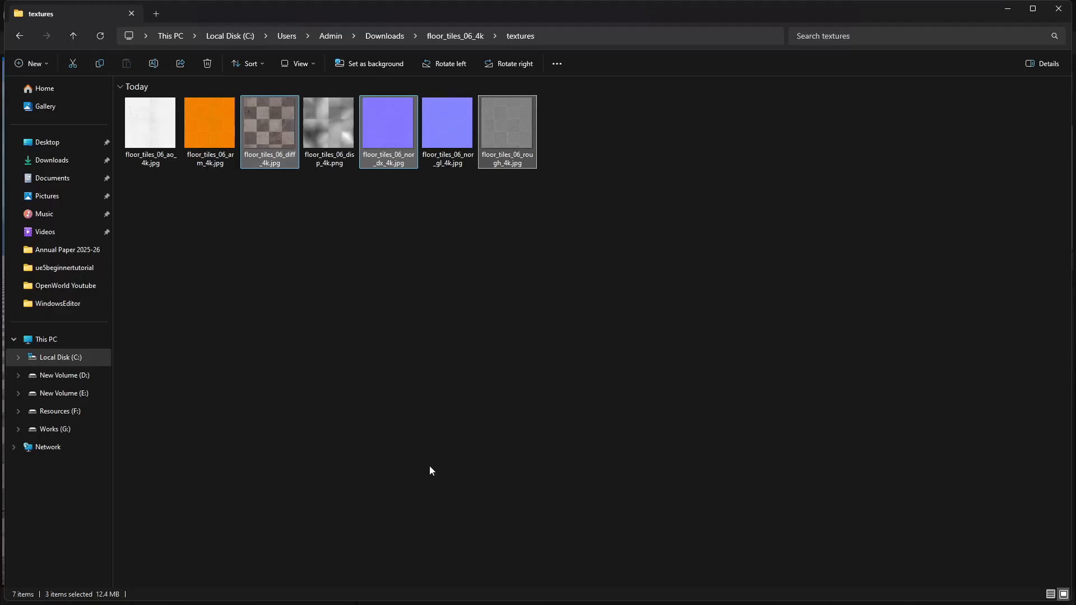
left_click(452, 29)
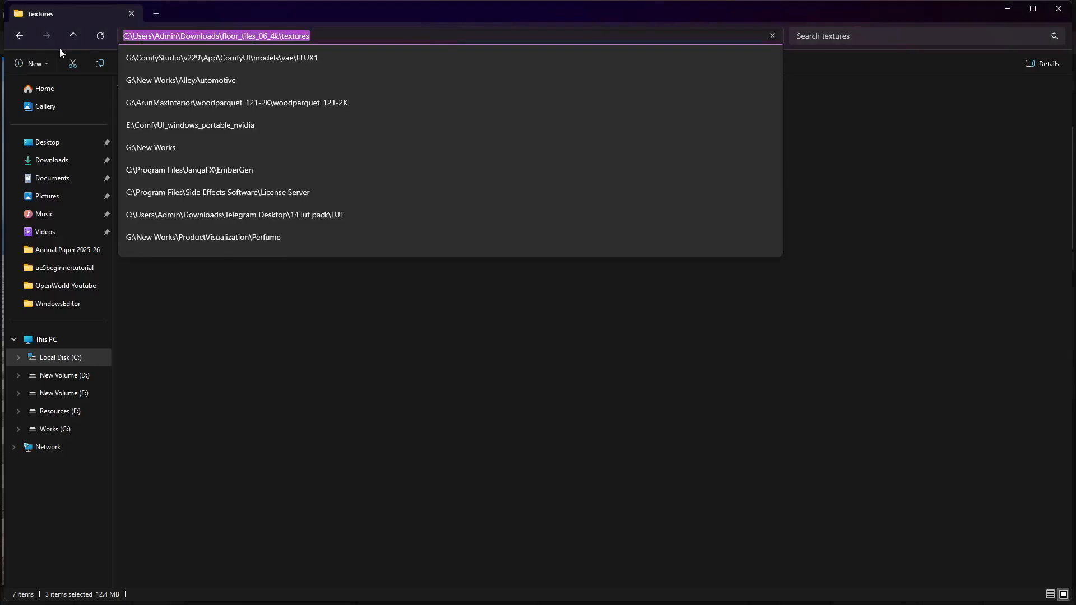
left_click(24, 39)
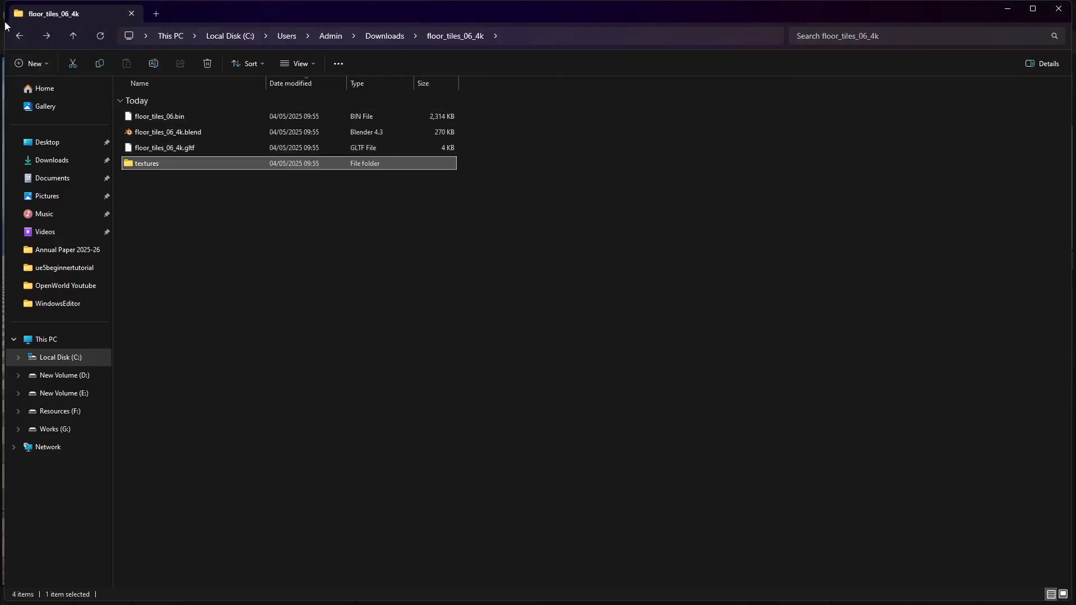
left_click(20, 41)
left_click(19, 37)
right_click(219, 135)
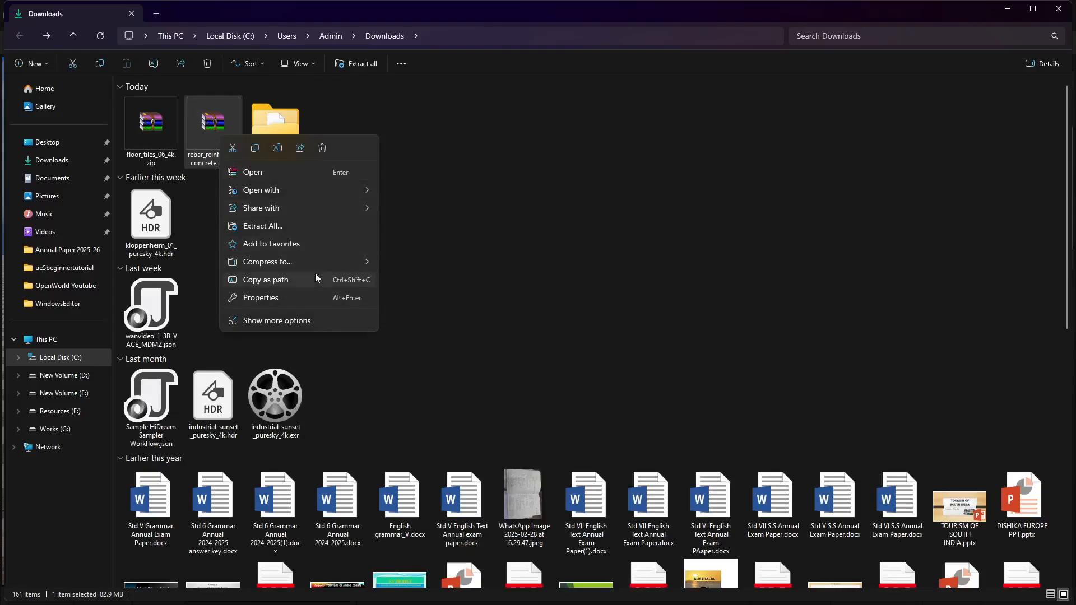
left_click(313, 226)
left_click(639, 415)
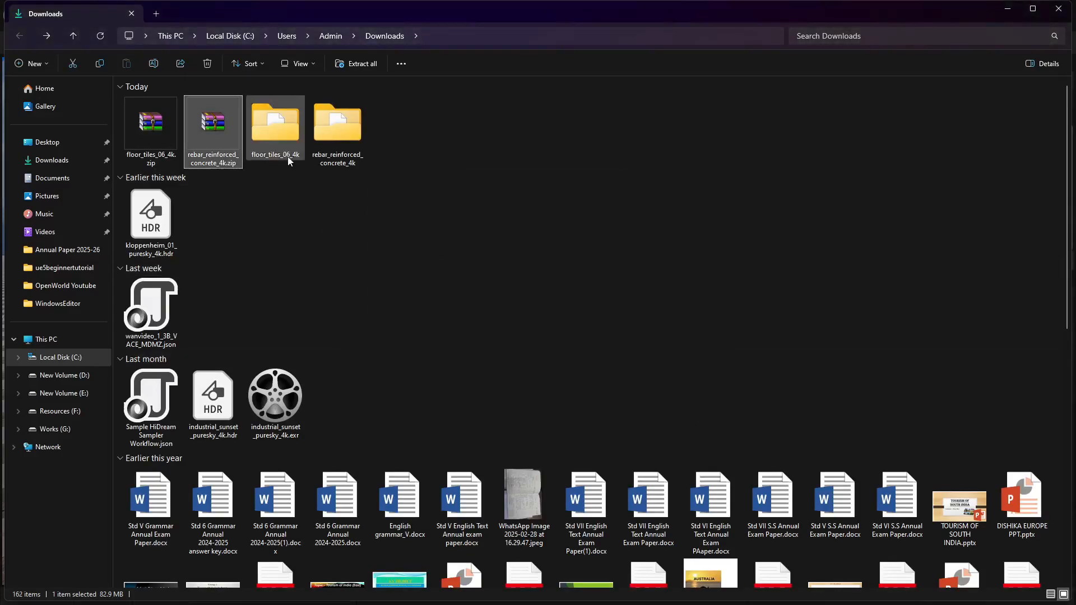
Step: Import the diff, nor_dx and rough JPG textures from the extracted rebar_reinforced_concrete_4k textures folder into Unreal's Textures folder
double_click(343, 142)
double_click(180, 164)
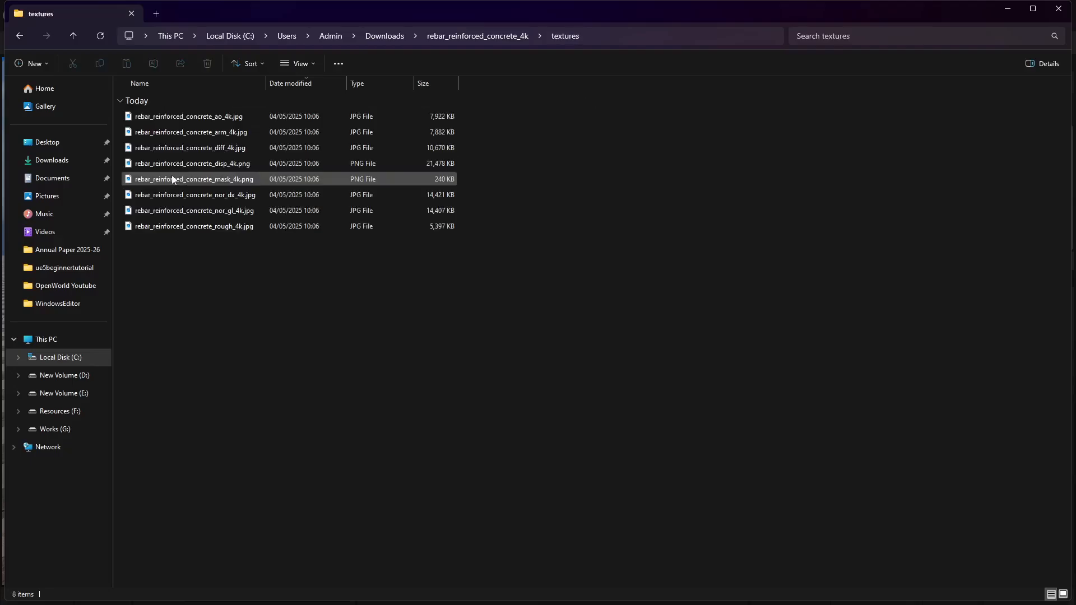
left_click(1062, 593)
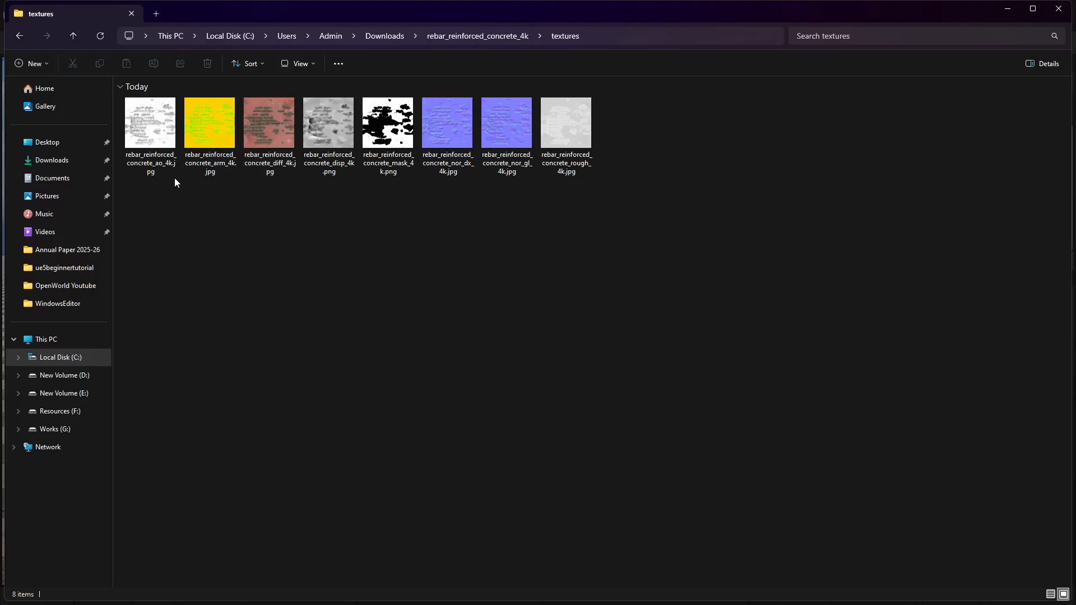
mouse_move(396, 158)
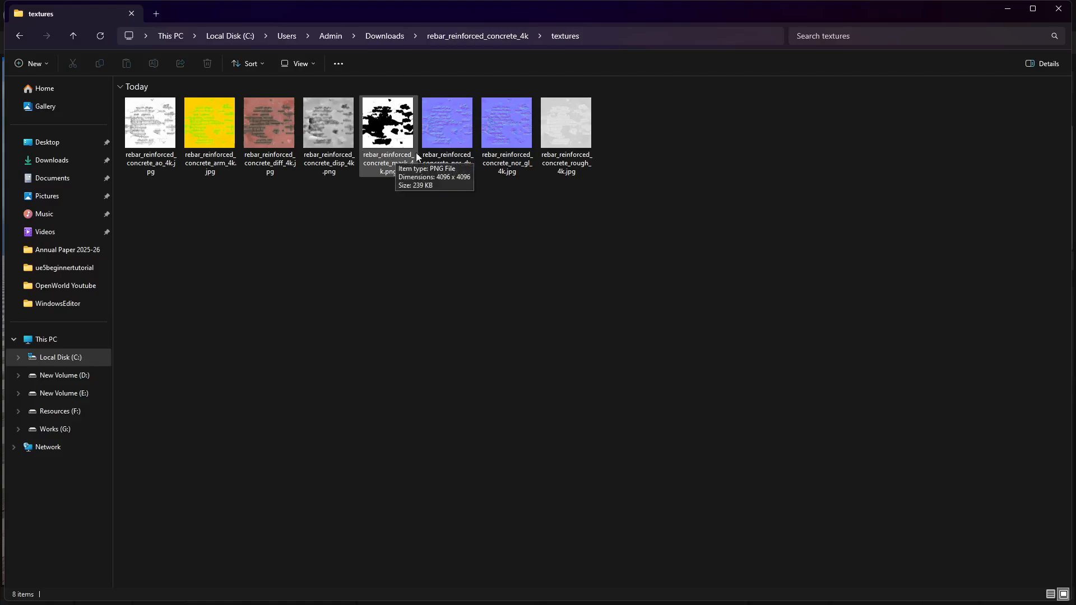
left_click(584, 137)
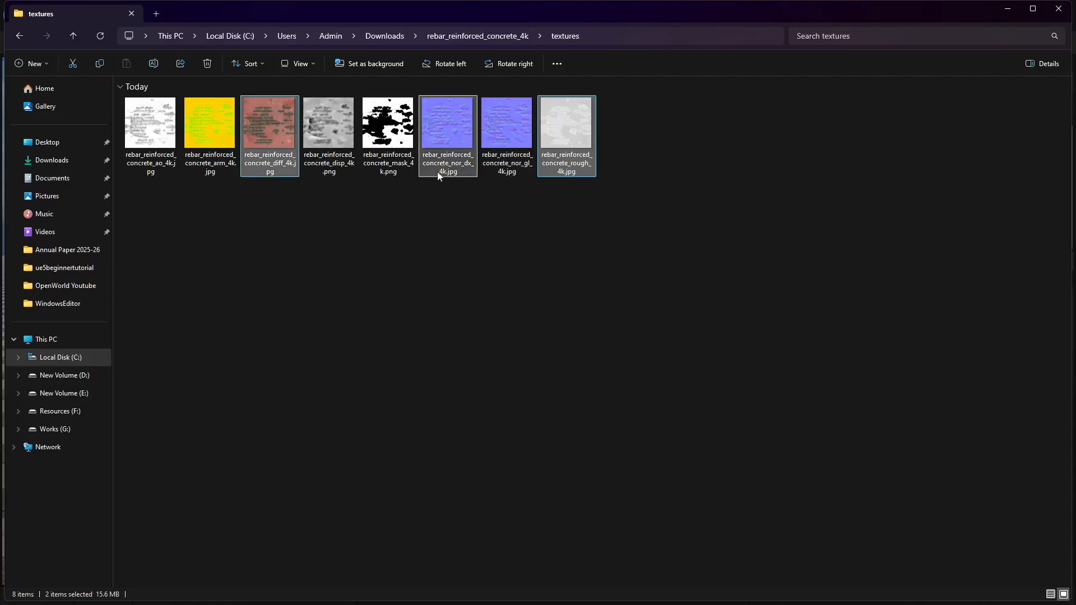
left_click_drag(438, 172, 438, 449, "ctrl")
key("alt+Tab")
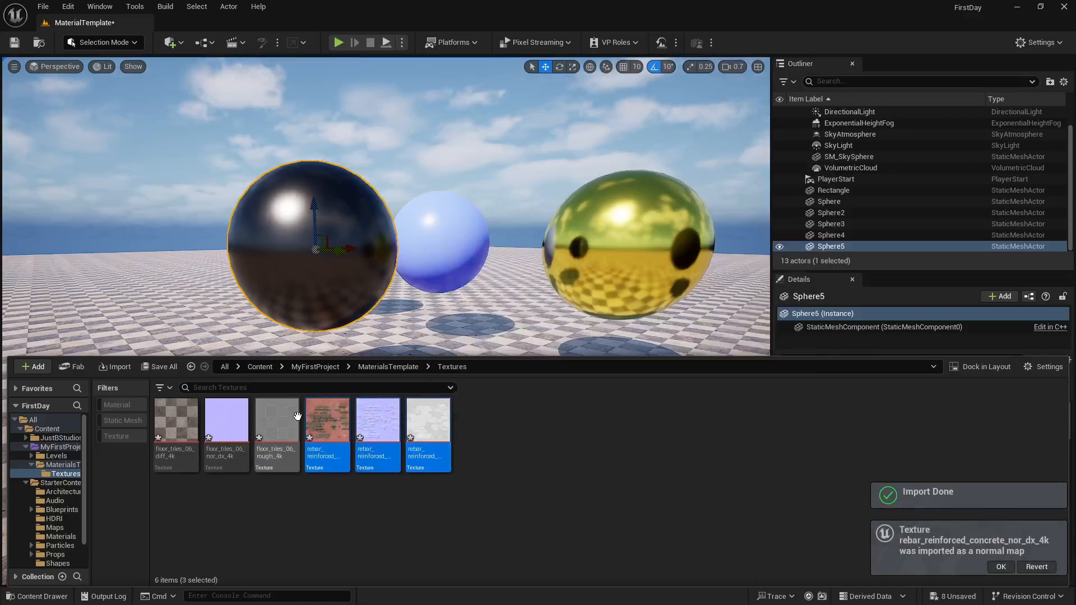
Step: Create a material instance of M_TextureMaterial named ConcreteBrick in MaterialsTemplate and apply it to the black sphere
left_click(376, 367)
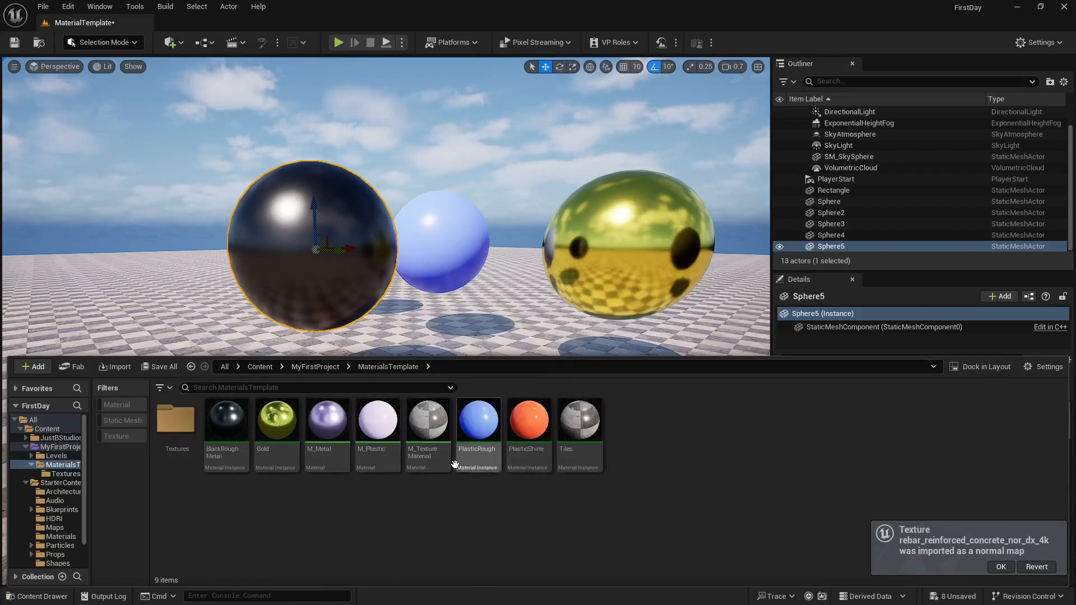
right_click(423, 435)
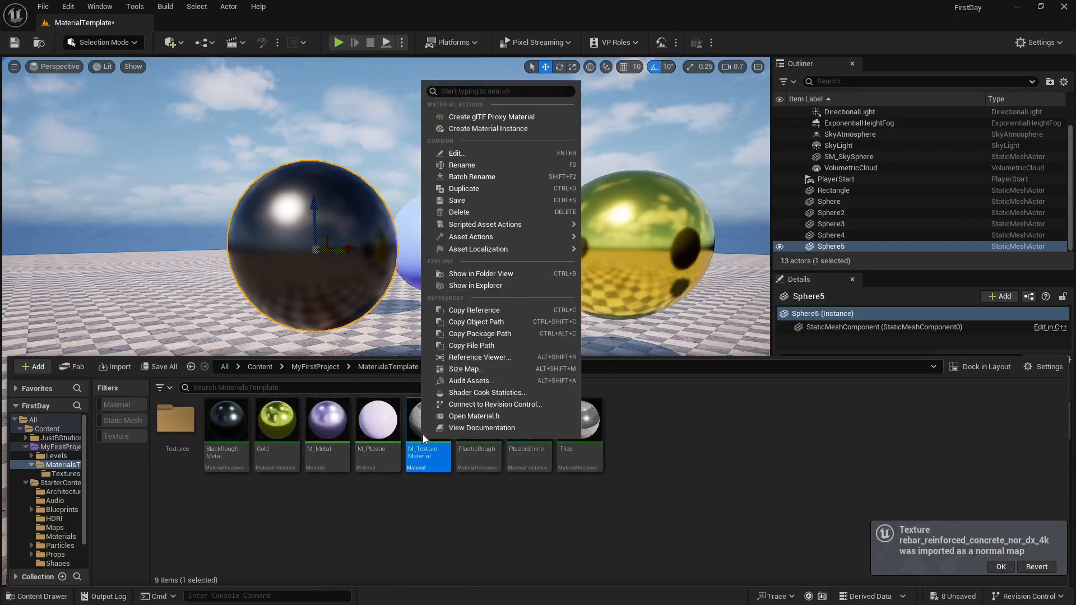
left_click(505, 130)
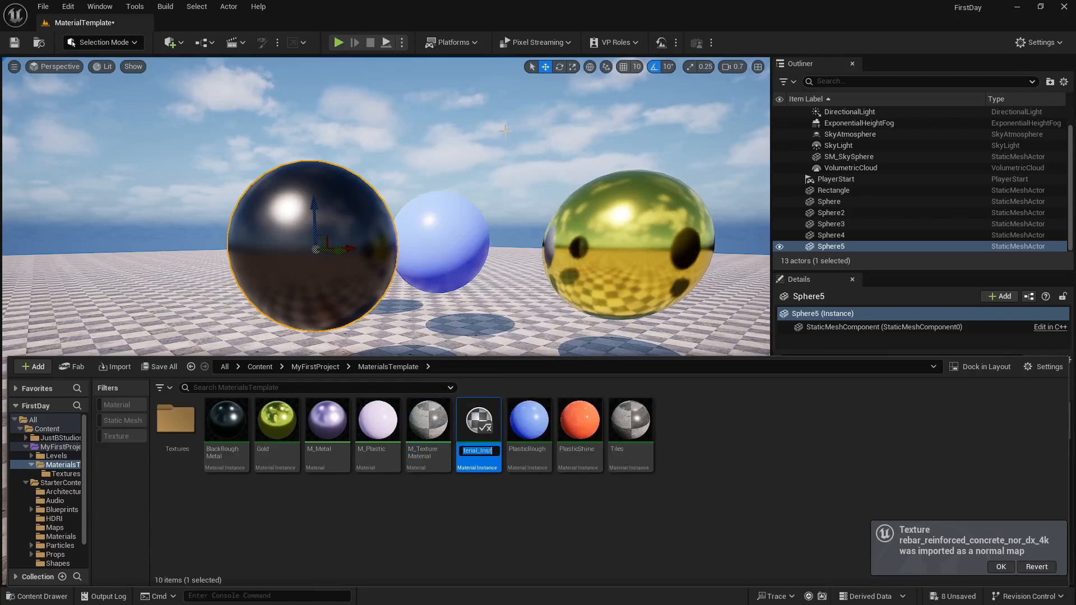
key("BackSpace")
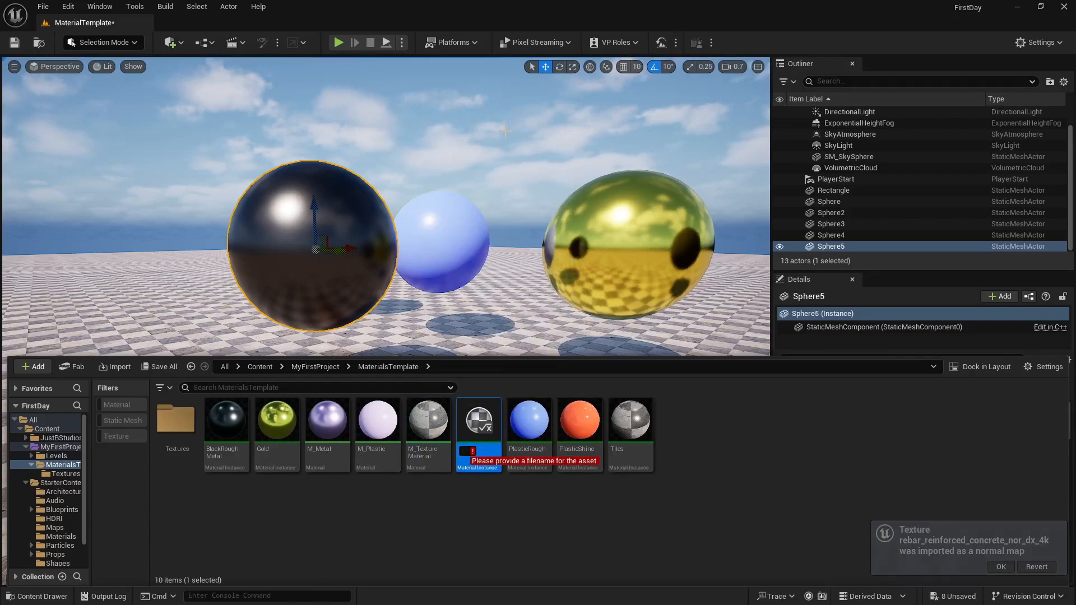
type("Concrete")
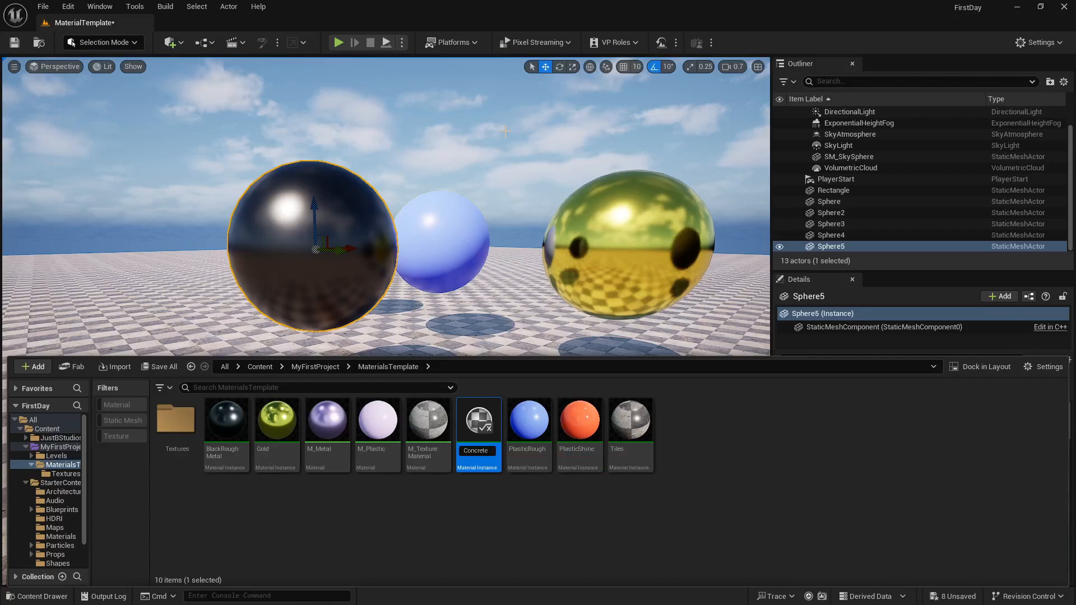
type("Brick")
key("Return")
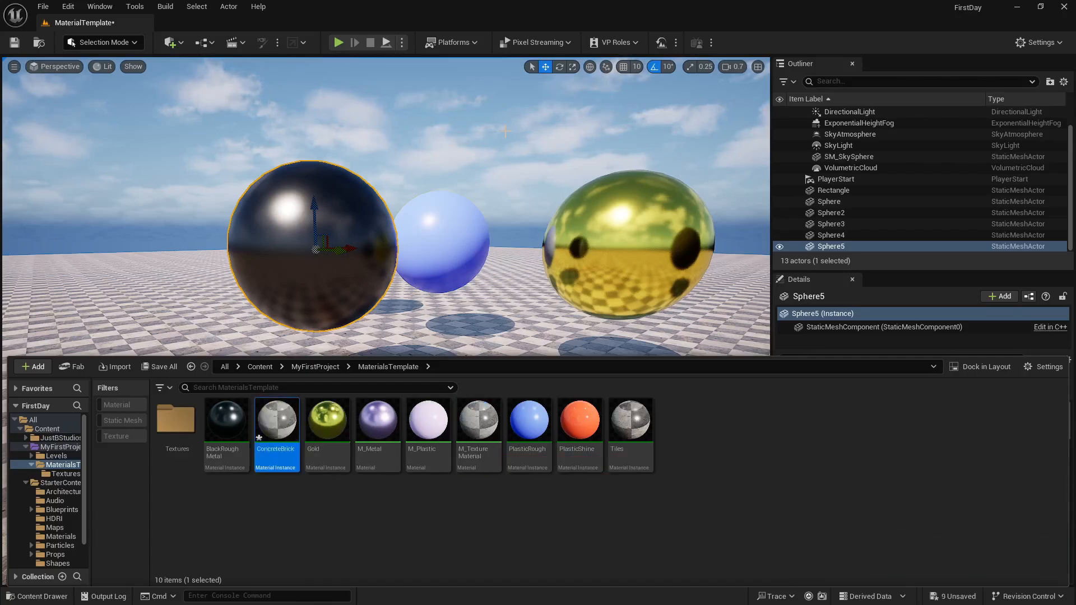
left_click_drag(276, 423, 307, 236)
Step: Open the ConcreteBrick instance and enable its DiffuseTexture, NormalTexture and Roughness overrides
left_click(44, 595)
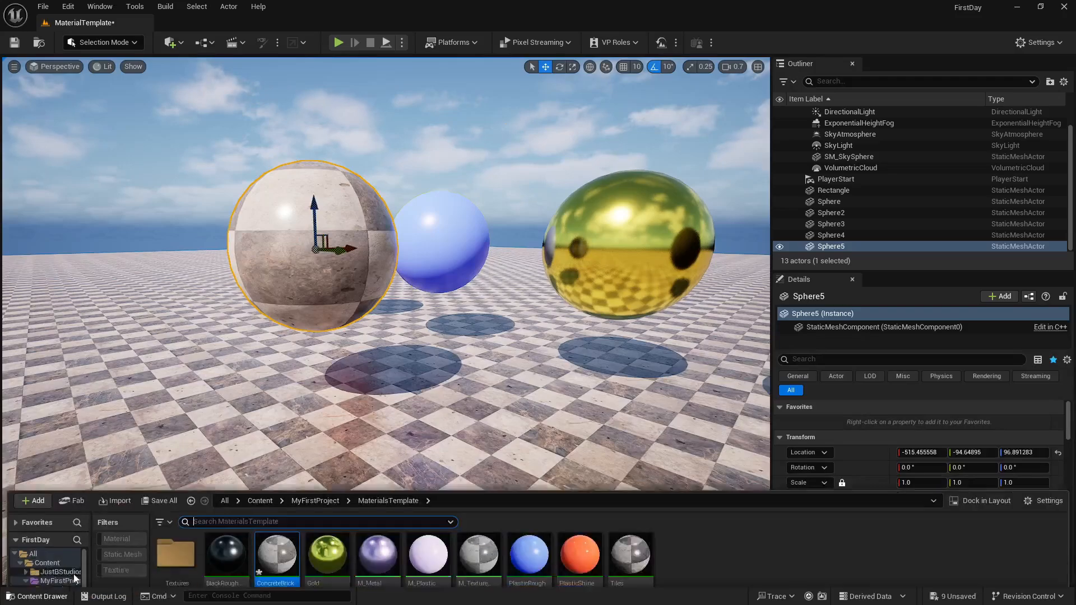
double_click(276, 423)
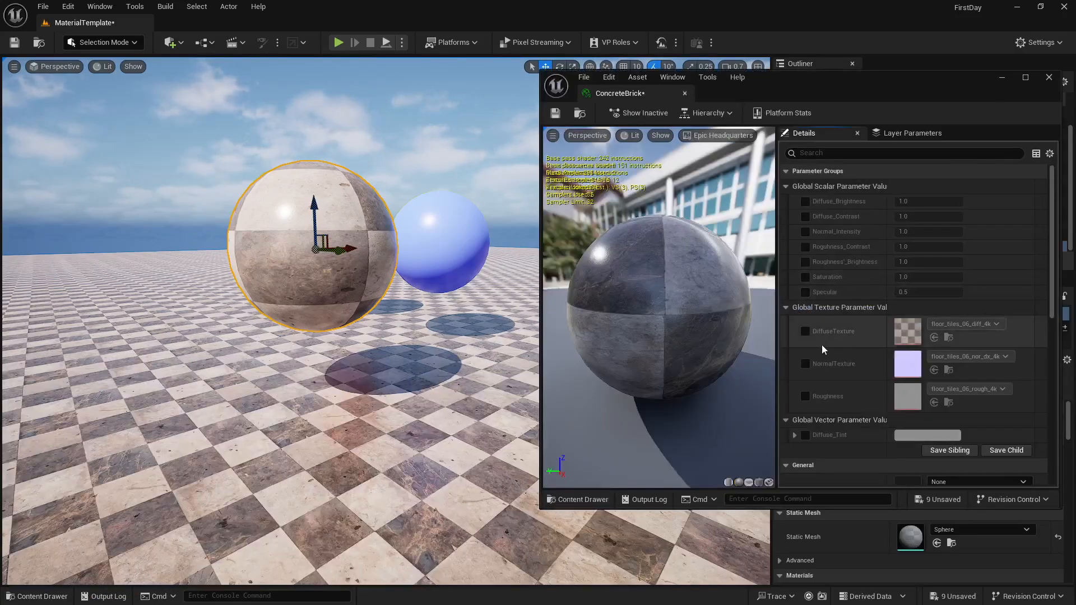
left_click(805, 331)
left_click(805, 364)
left_click(804, 396)
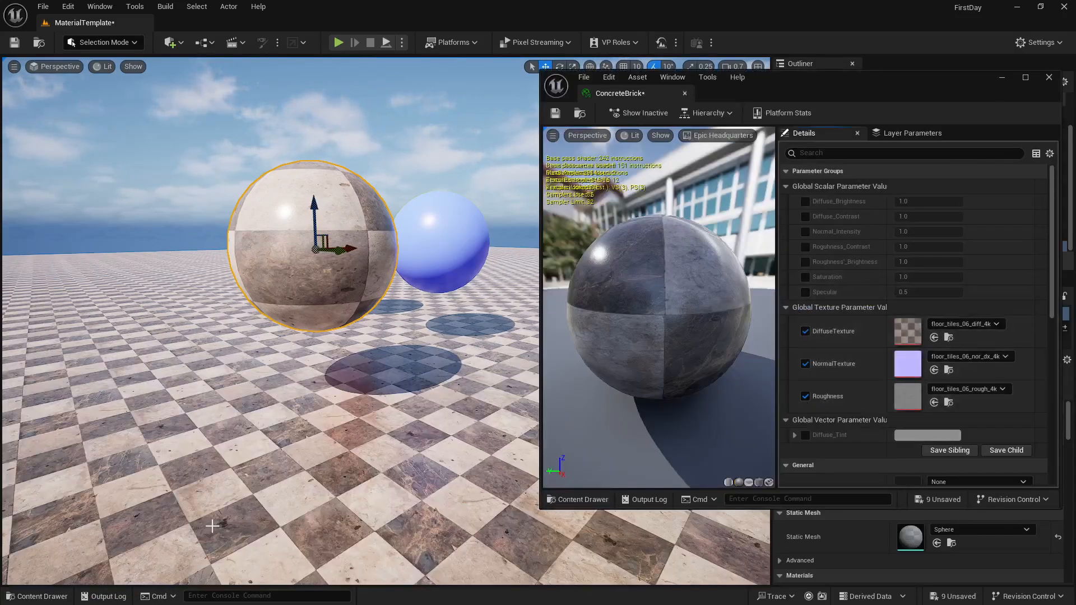
Step: Assign the imported rebar_reinforced_concrete diff, nor_dx and rough textures to ConcreteBrick's DiffuseTexture, NormalTexture and Roughness parameters
left_click(43, 595)
left_click(213, 421)
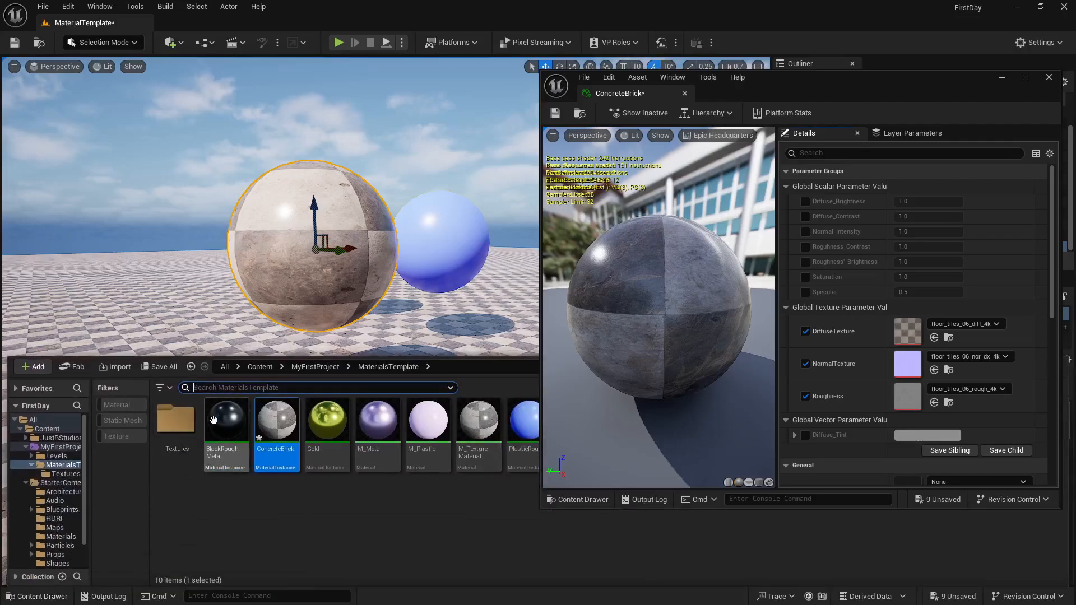
double_click(177, 421)
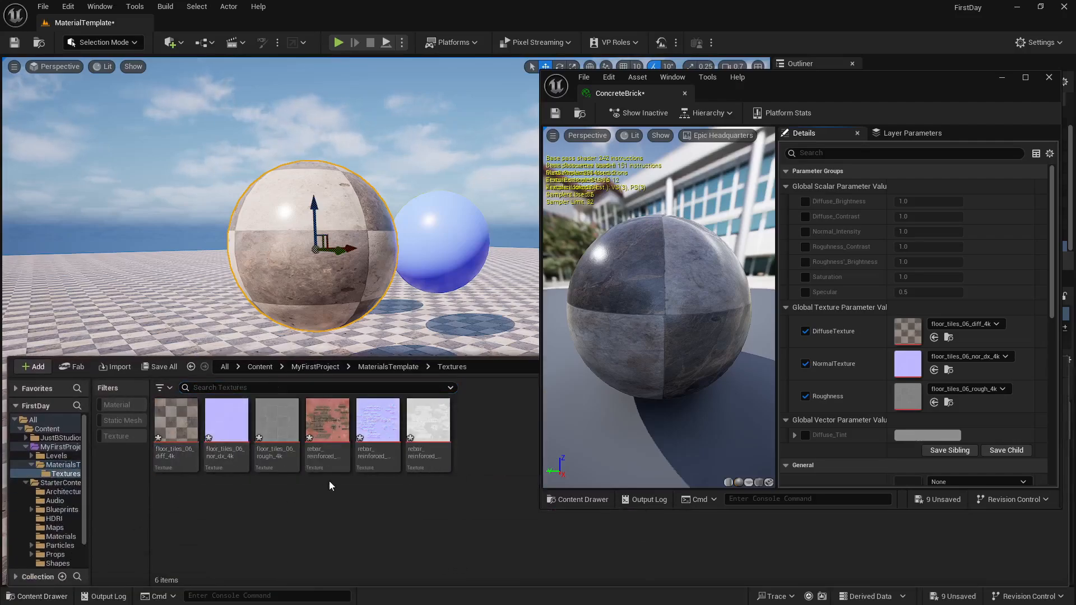
left_click_drag(322, 435, 899, 334)
left_click_drag(377, 426, 906, 367)
left_click_drag(428, 426, 904, 397)
mouse_move(353, 282)
right_mouse_down()
mouse_move(384, 269)
mouse_move(362, 301)
mouse_move(359, 281)
right_mouse_up()
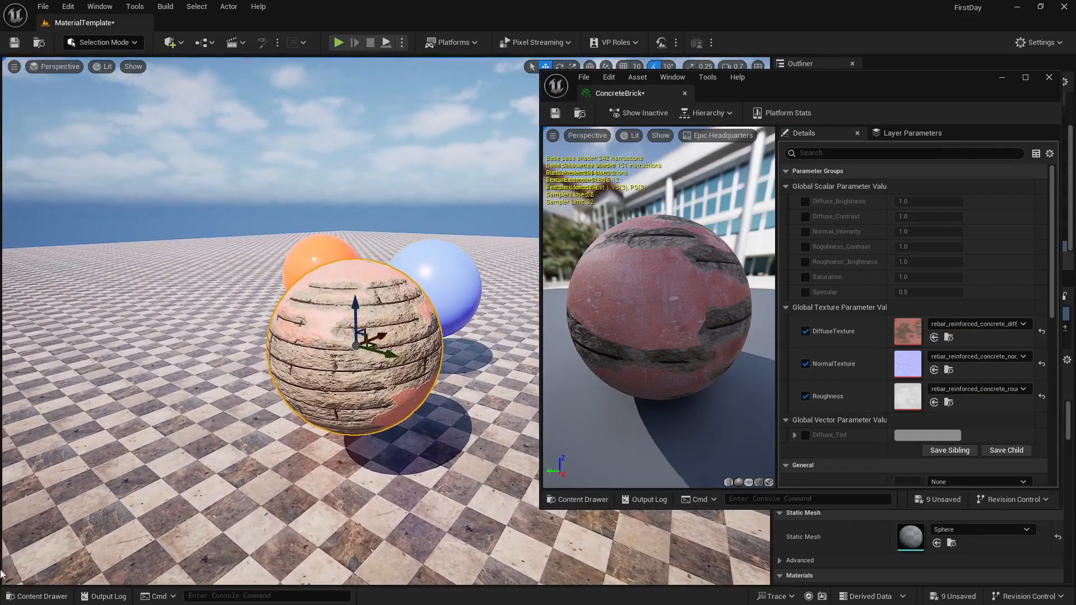
Step: Search Fab for ground, add Quixel's Dirt Ground material to the project at Medium quality, and close the Fab and Content Browser windows
left_click(16, 600)
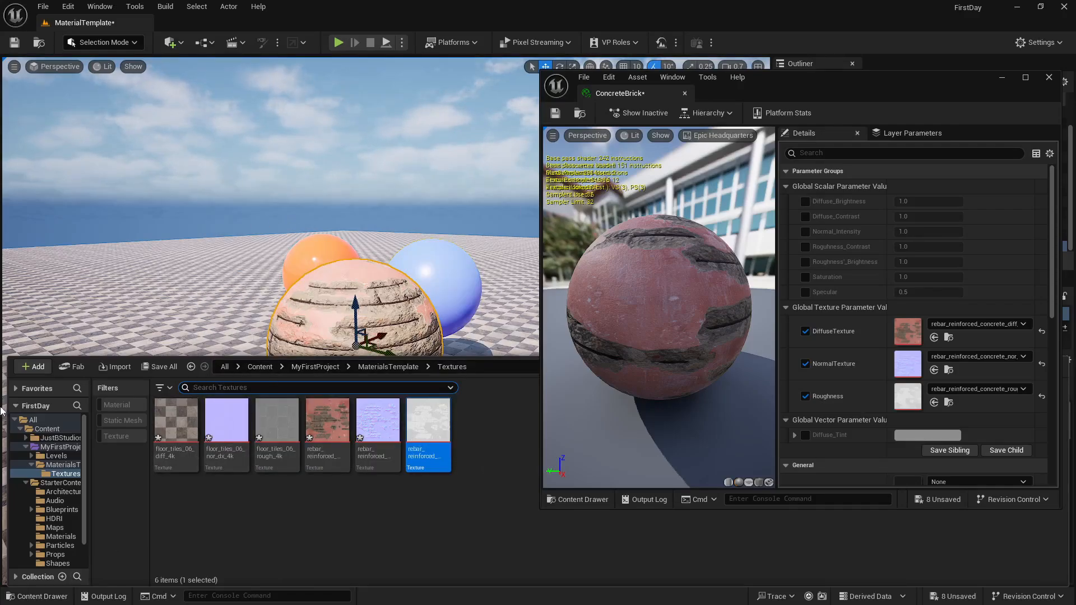
left_click(75, 368)
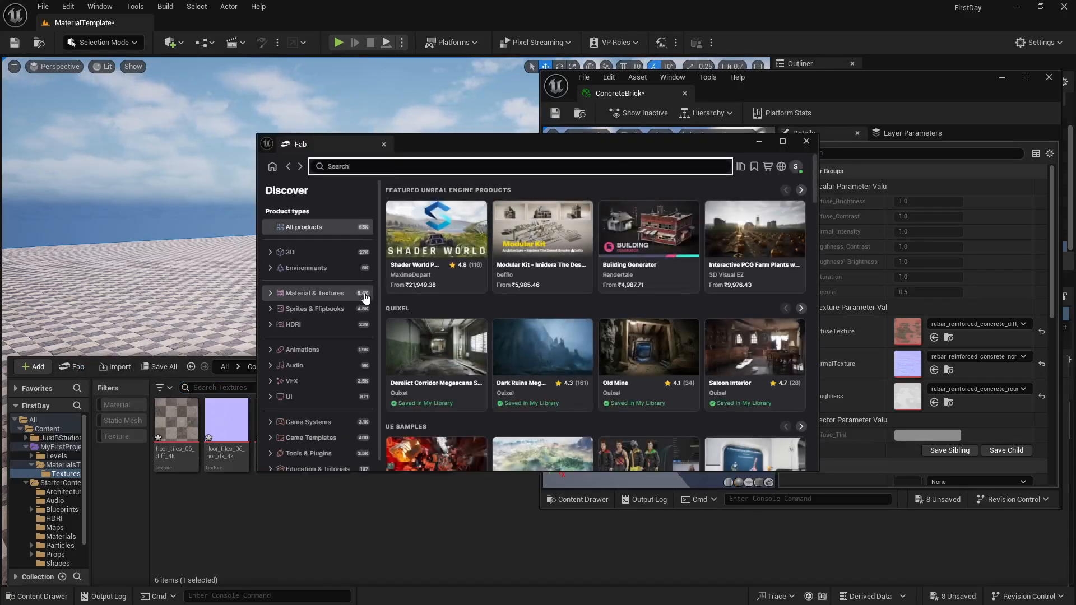
left_click(363, 166)
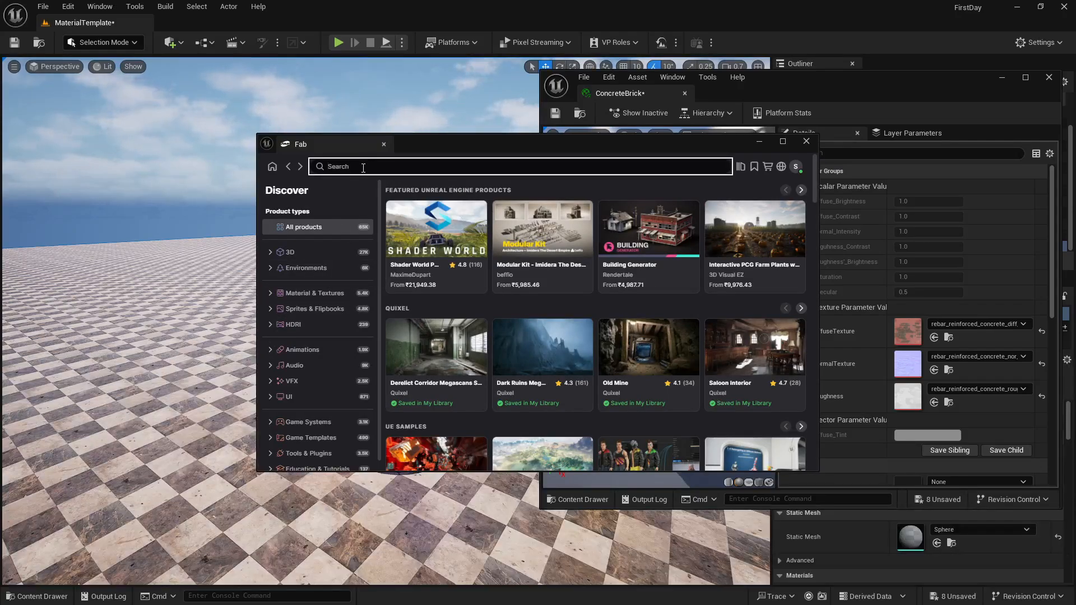
type("ground")
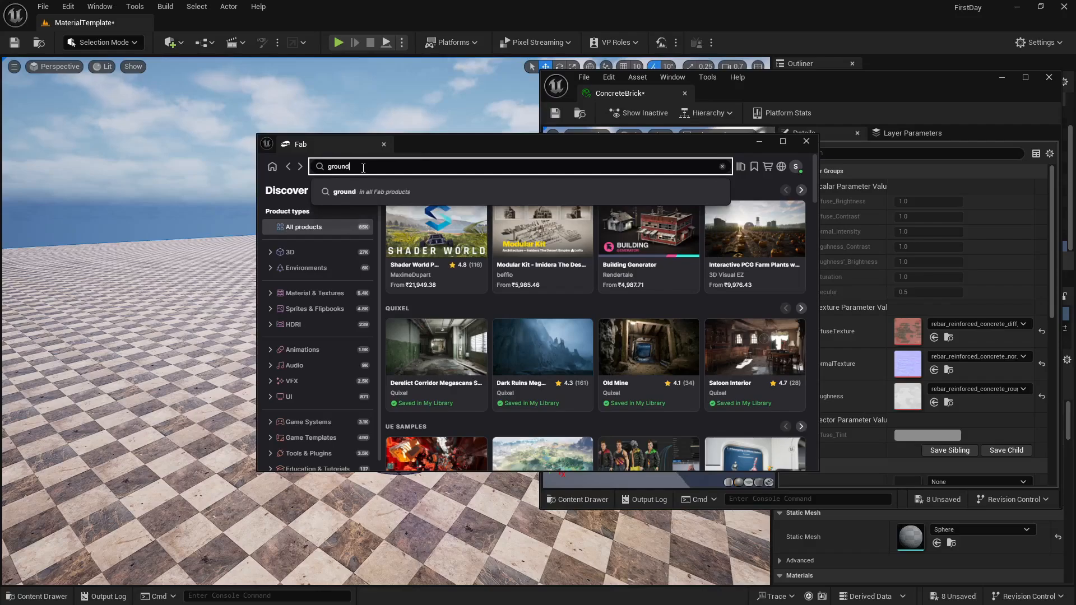
key("Return")
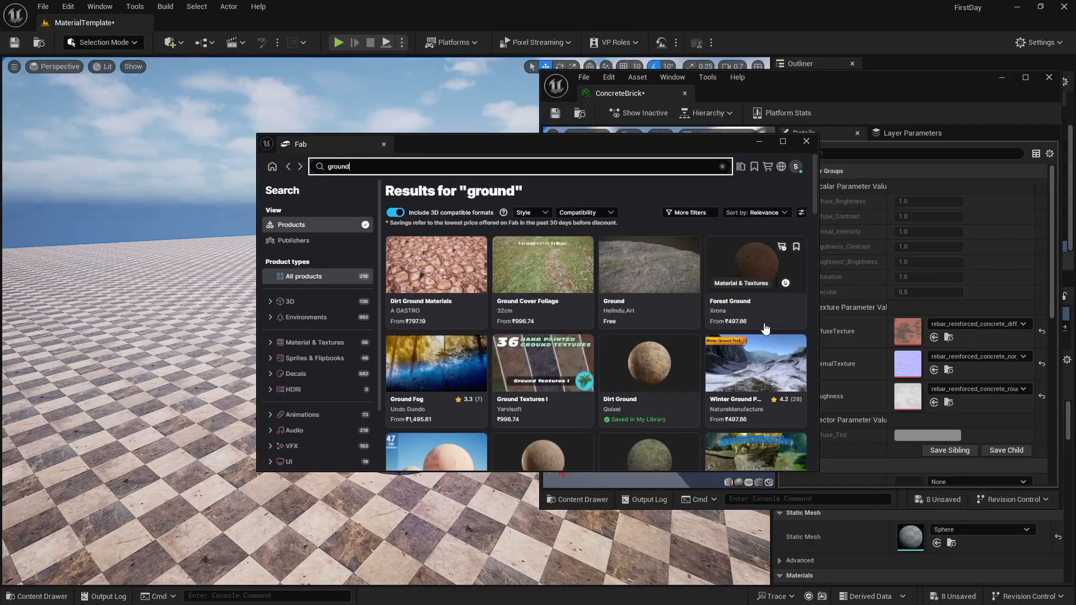
left_click(665, 355)
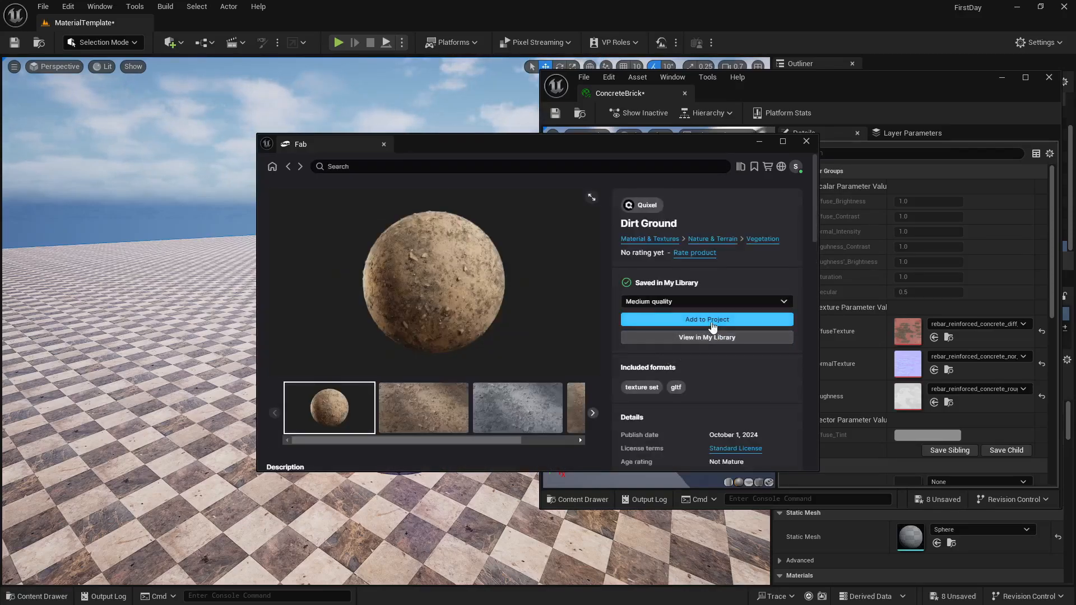
left_click(711, 320)
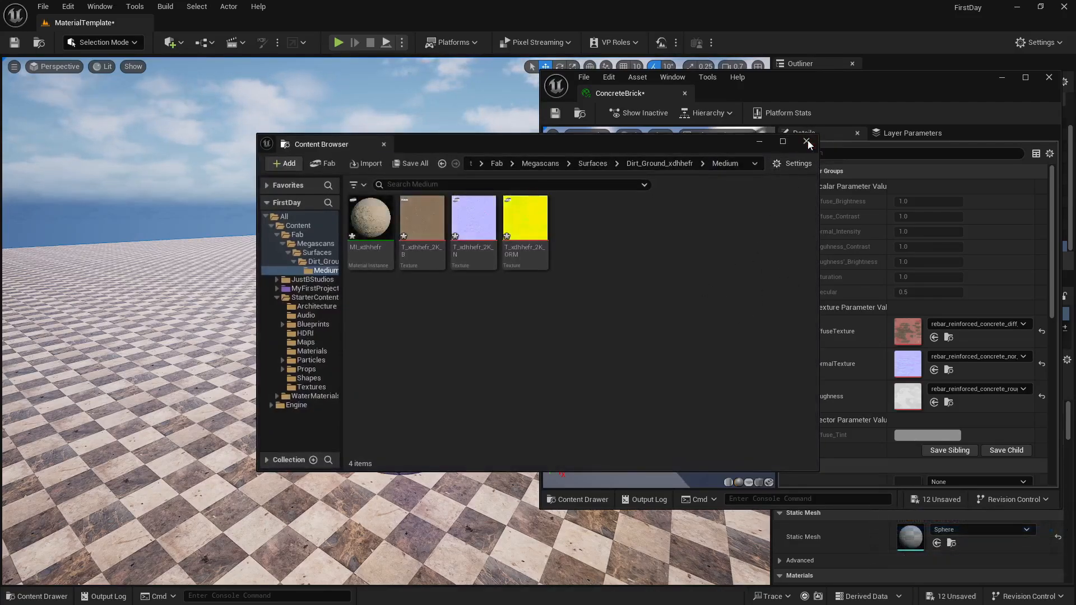
left_click(807, 141)
left_click(806, 141)
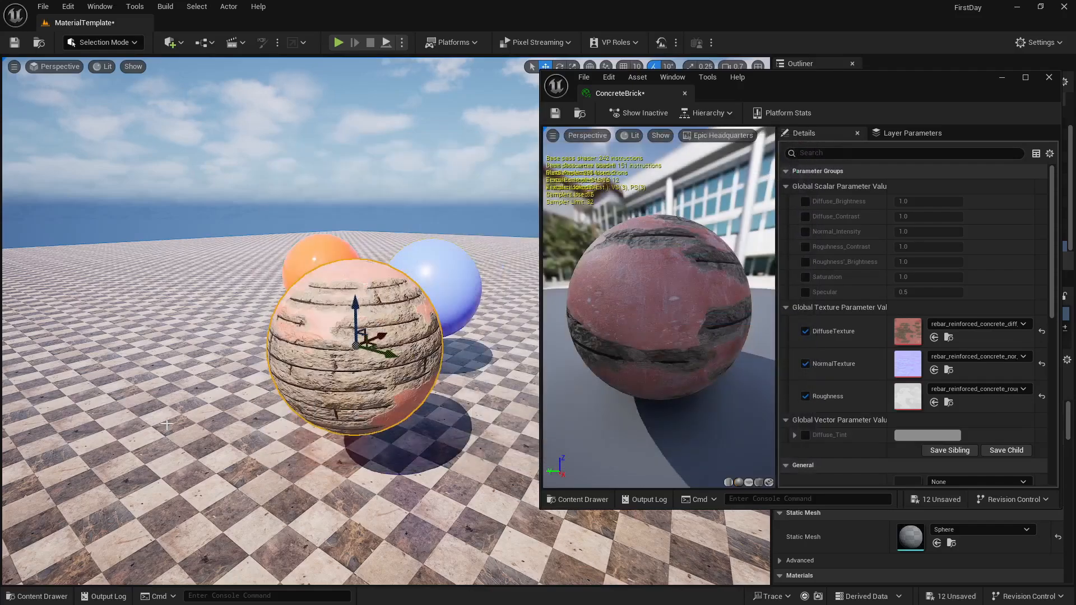
Step: Open M_TextureMaterial from the MaterialsTemplate folder and add an MF_Tiling function node in the empty graph area before the texture samples
left_click(37, 596)
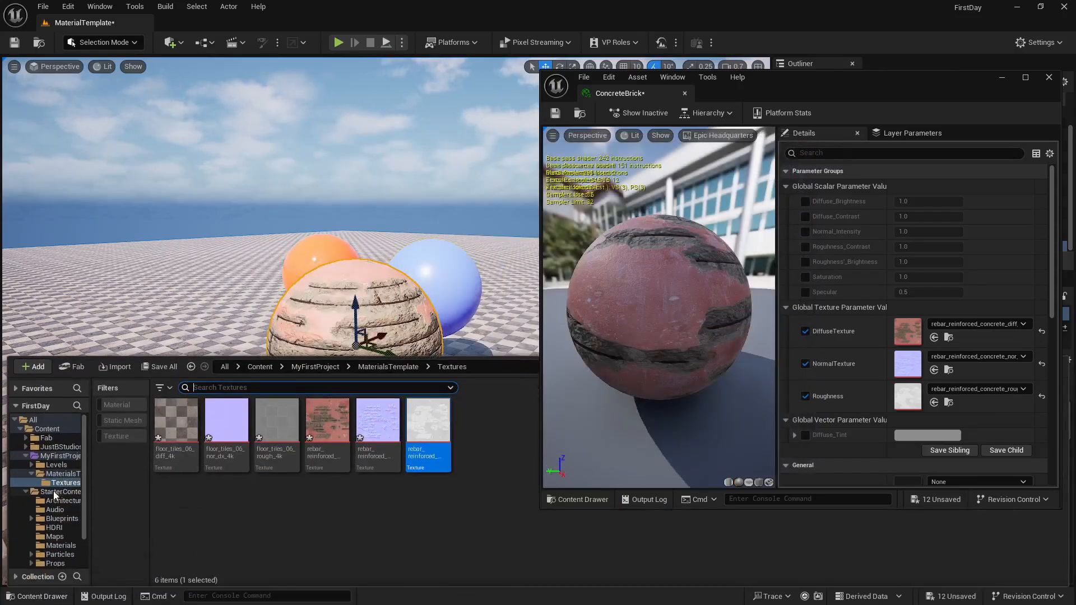
left_click(59, 474)
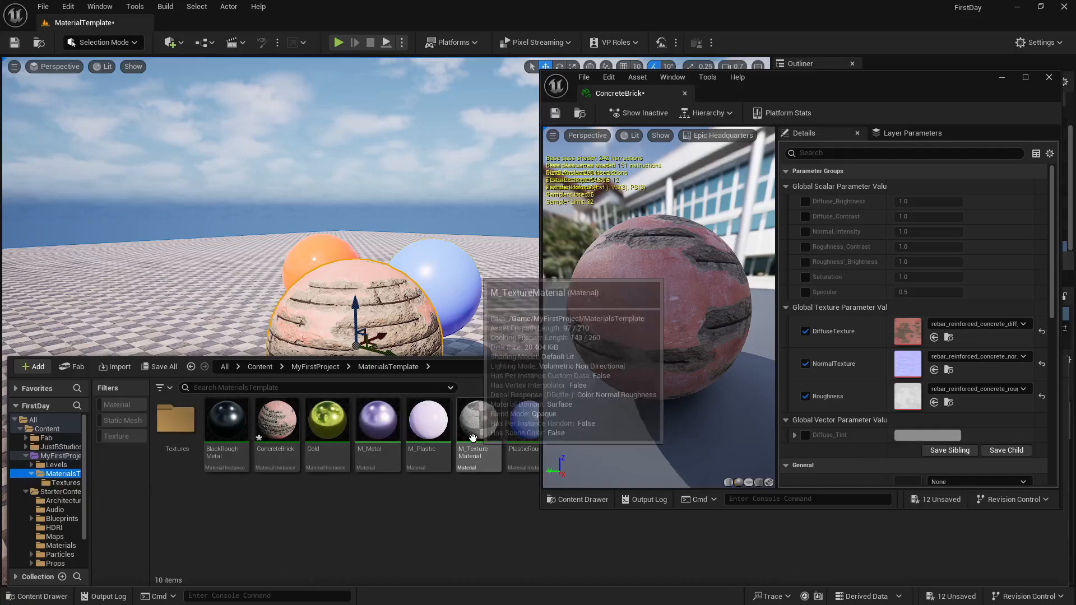
double_click(472, 437)
right_click_drag(718, 331, 1004, 333)
right_click_drag(675, 261, 883, 293)
right_click_drag(779, 256, 843, 319)
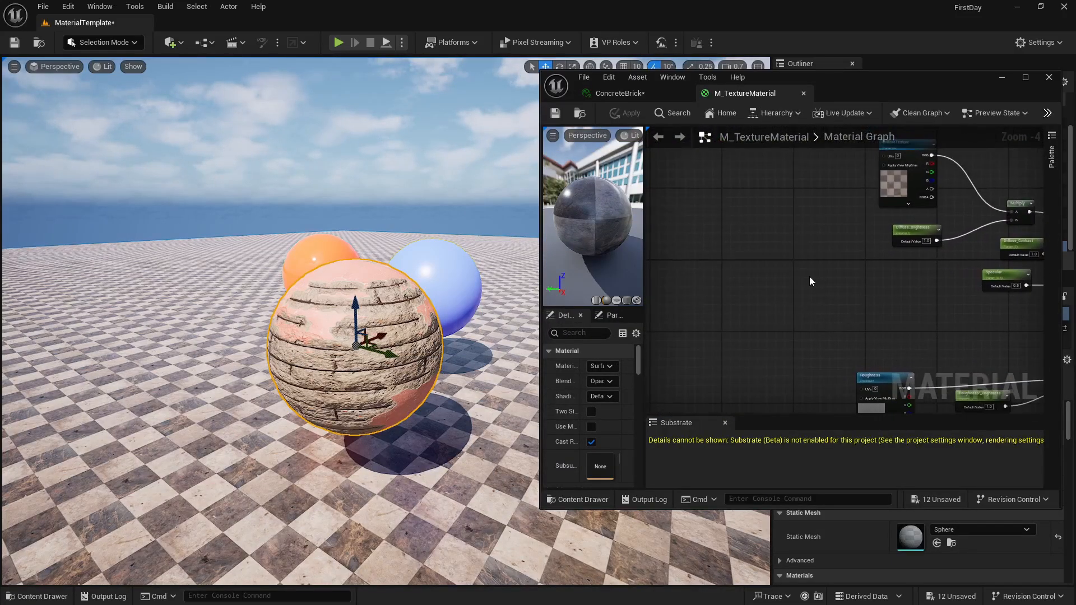
right_click(721, 258)
type("m")
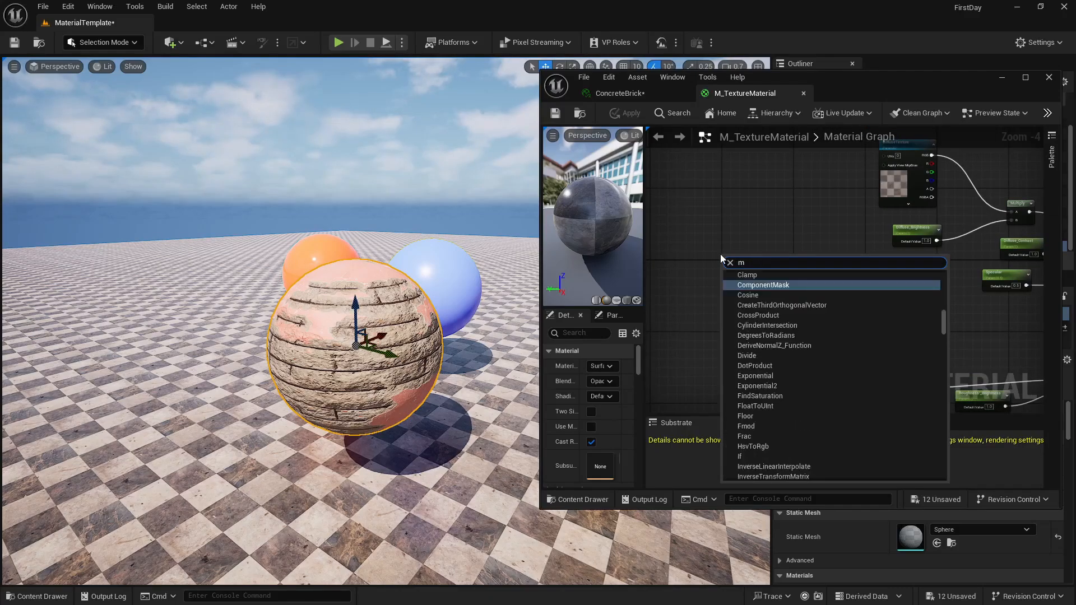
type("f_t")
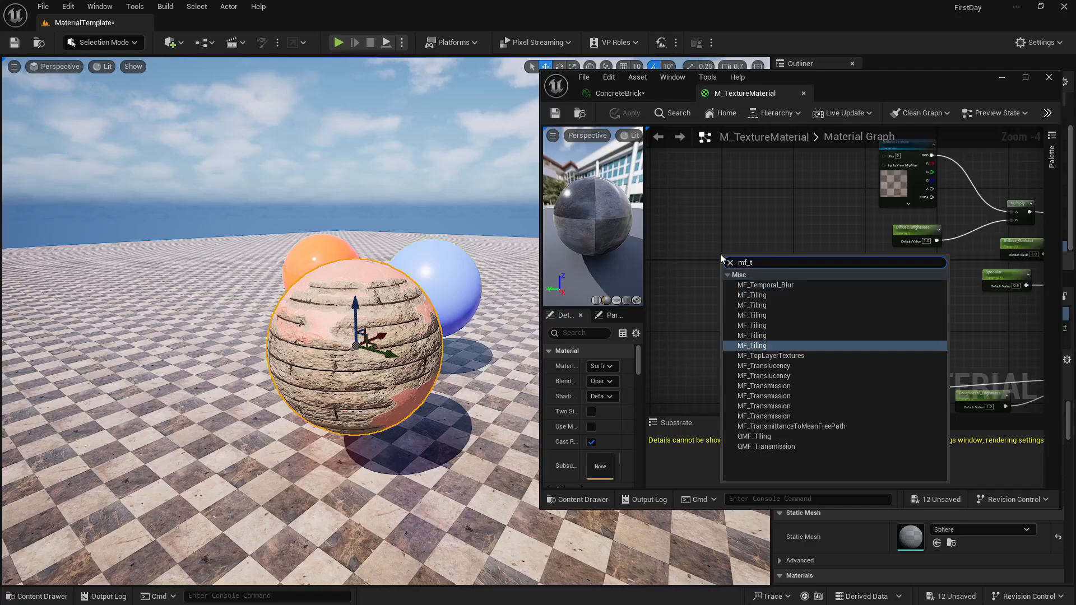
left_click(761, 346)
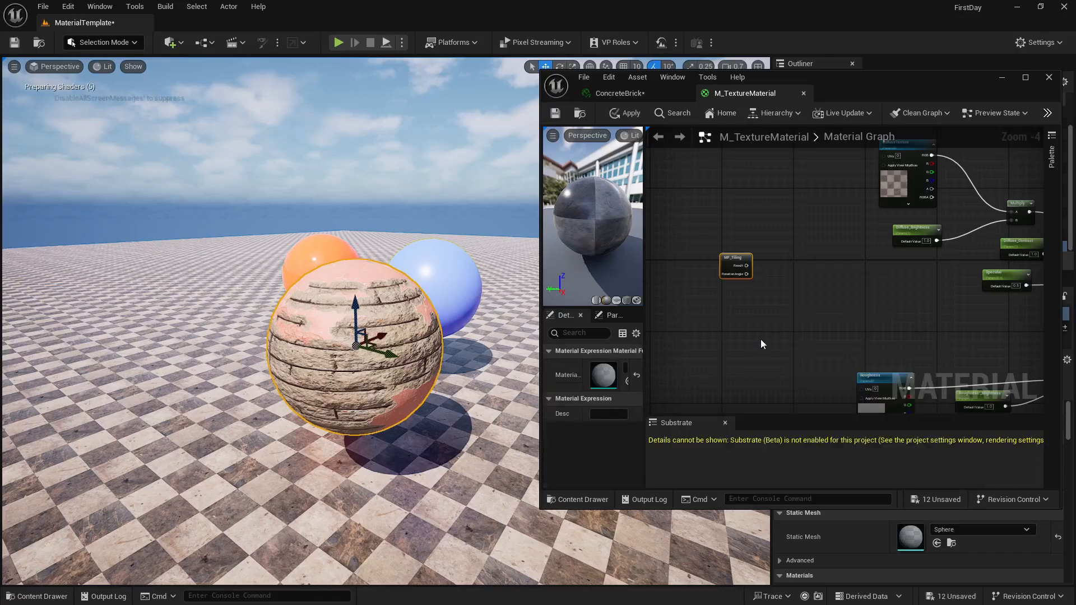
Step: Connect MF_Tiling's Result output to the UVs inputs of the diffuse, Roughness and normal texture samples, and save the material
scroll(751, 259, "up", 2)
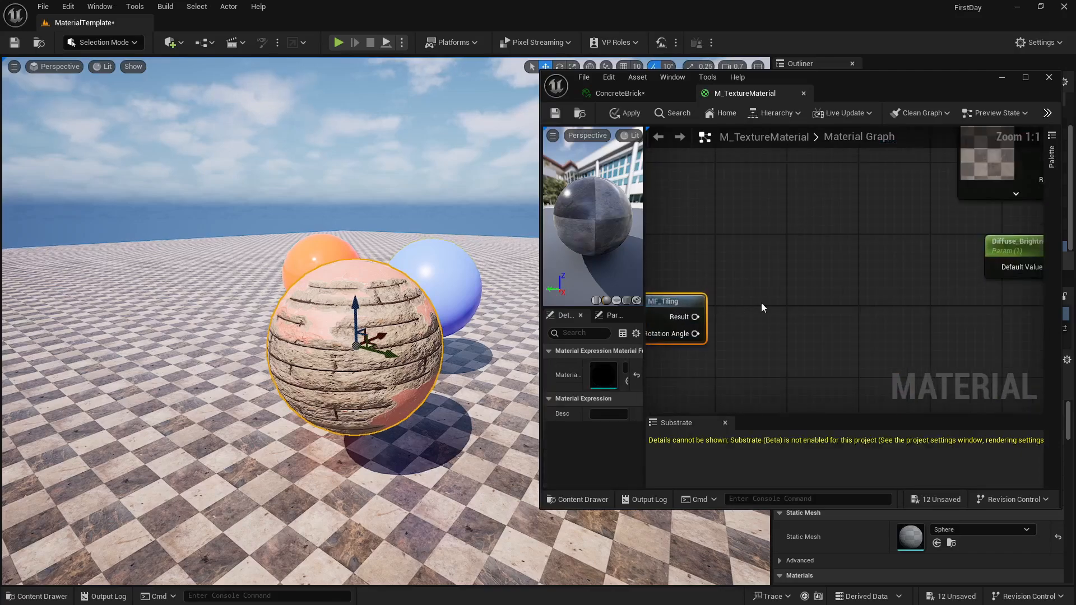
left_click_drag(711, 313, 915, 148)
right_click_drag(886, 291, 842, 227)
scroll(842, 227, "down", 5)
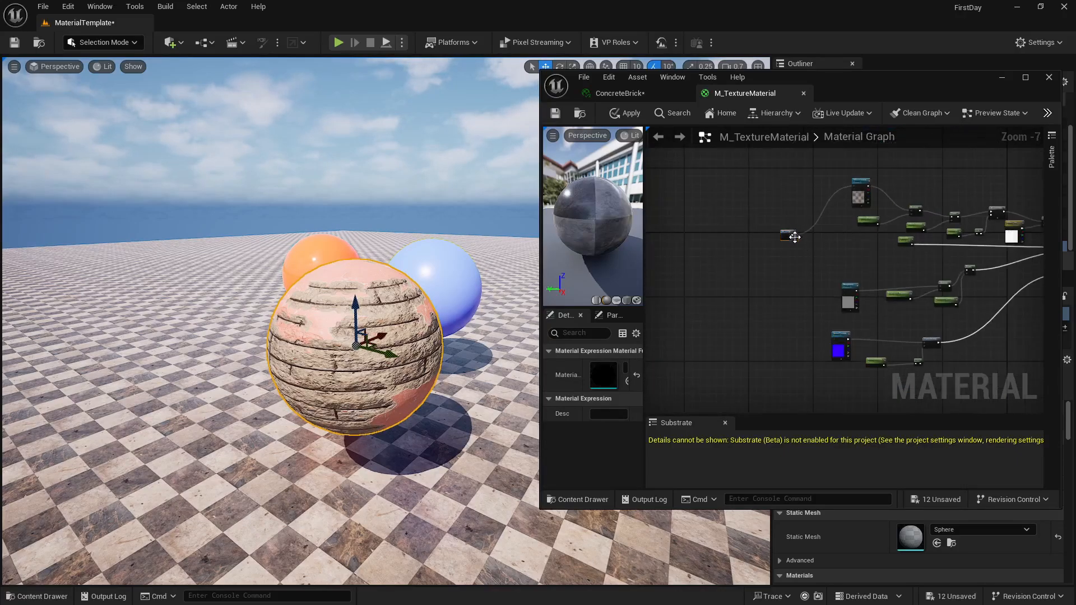
scroll(802, 251, "up", 4)
left_click_drag(772, 202, 926, 368)
right_click_drag(836, 380, 862, 300)
scroll(861, 300, "down", 2)
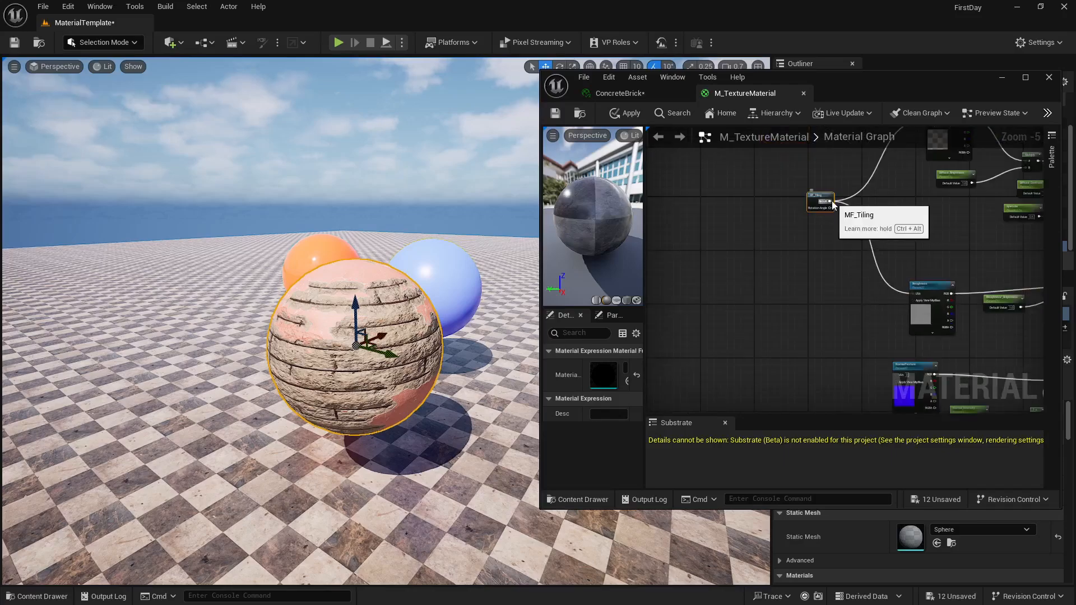
left_click_drag(832, 202, 895, 374)
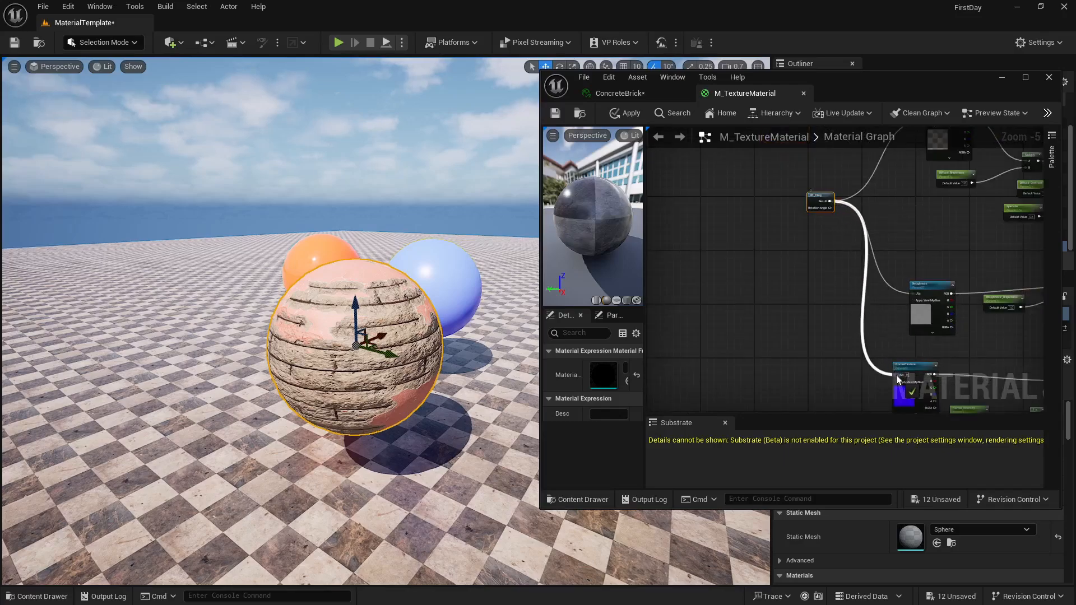
left_click(560, 114)
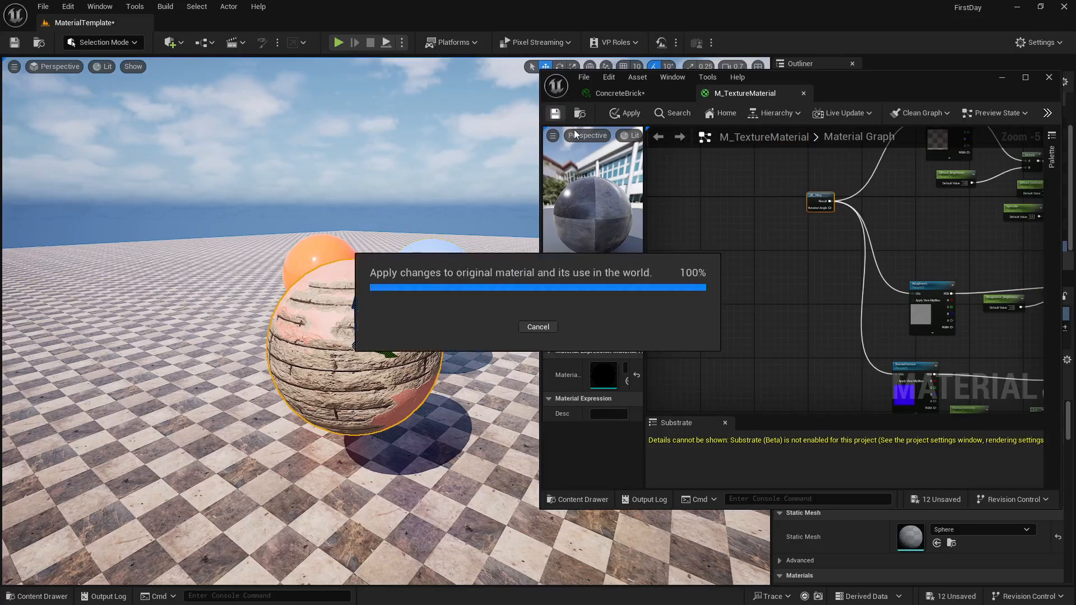
Step: Return to the ConcreteBrick instance and enable its Tiling/Offset and Rotation Angle overrides in the 00 - Global group
left_click(630, 93)
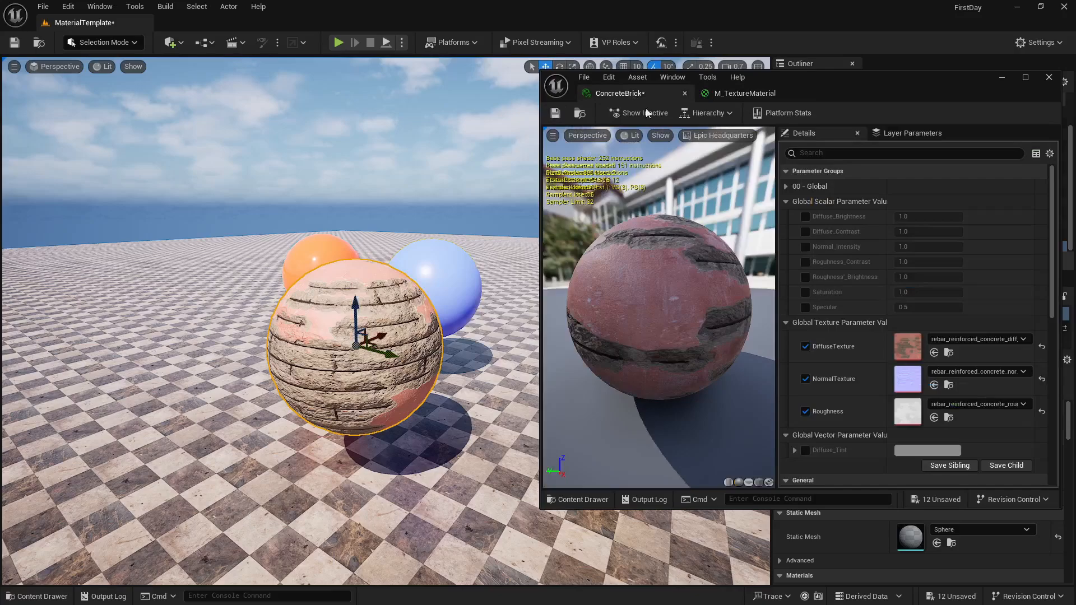
left_click(786, 186)
left_click(795, 201)
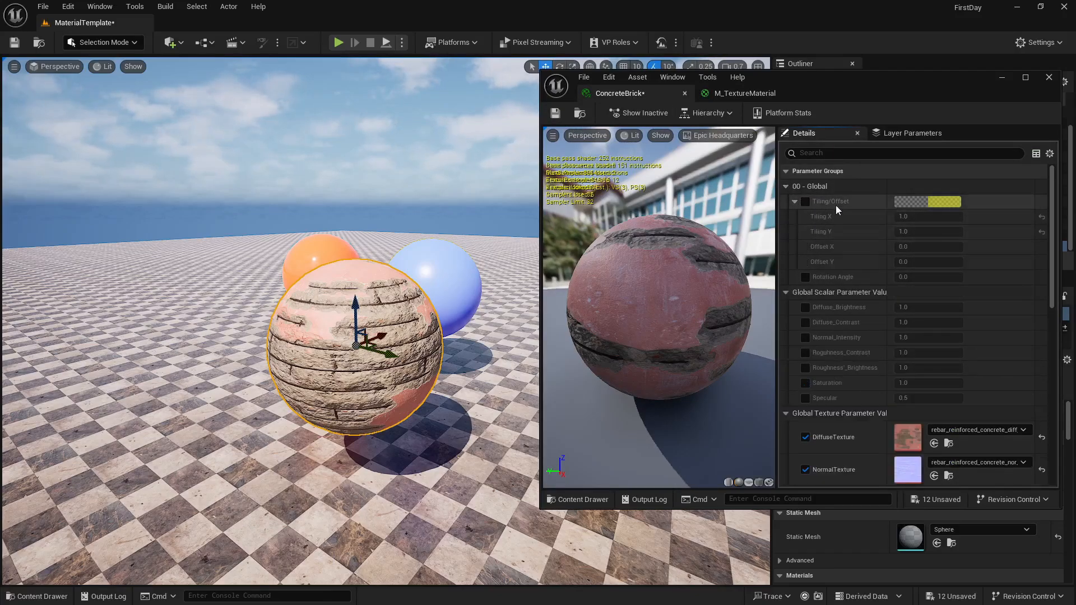
left_click(805, 277)
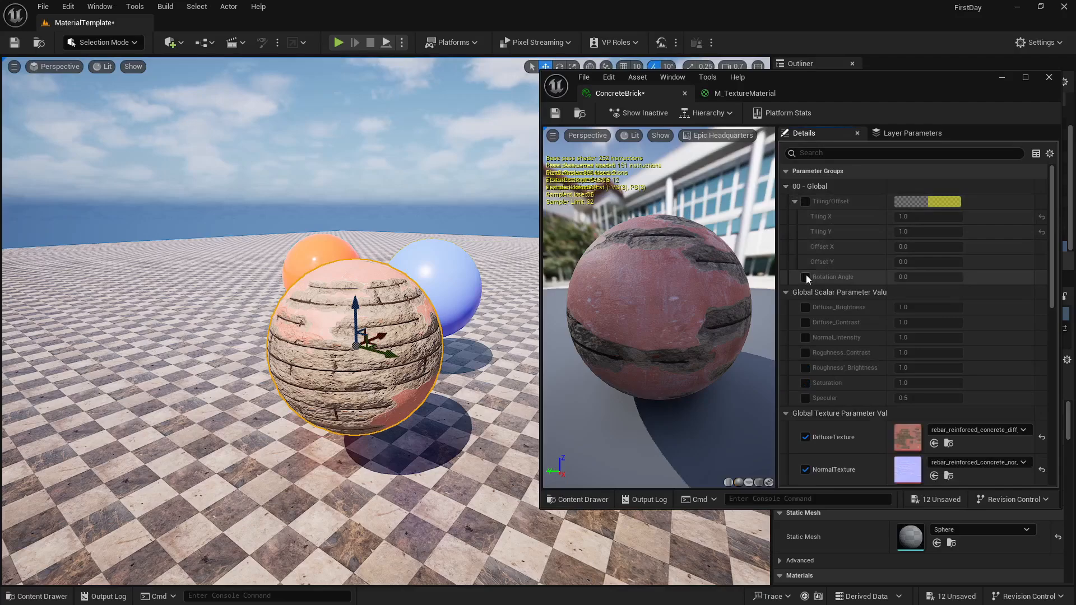
left_click(805, 201)
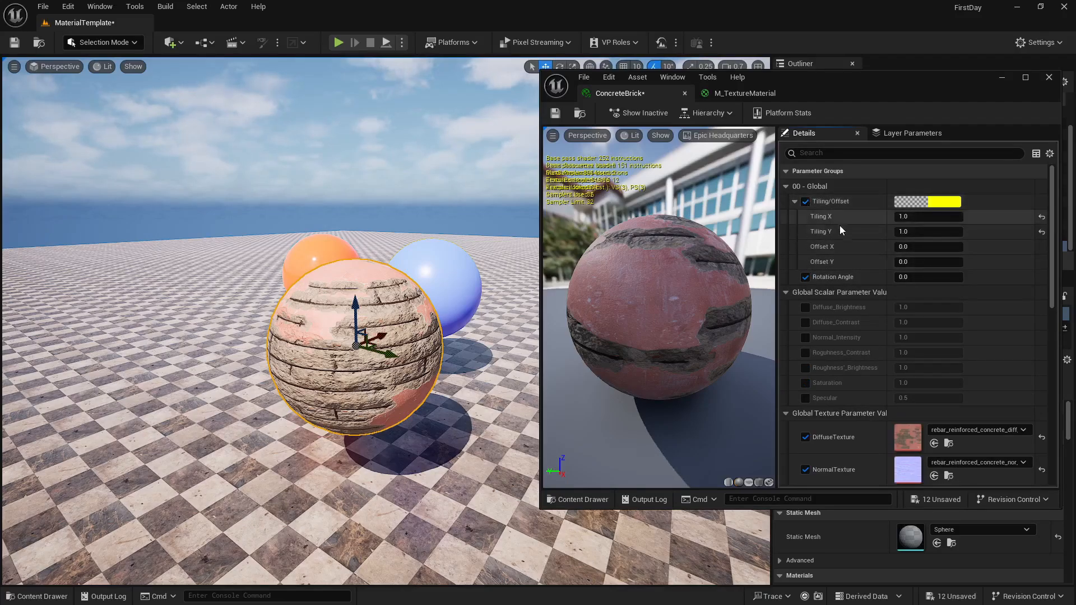
Step: Open the MF_Tiling function from M_TextureMaterial to examine how its tiling, offset and rotation nodes are built
left_click(724, 94)
left_click(813, 196)
double_click(814, 196)
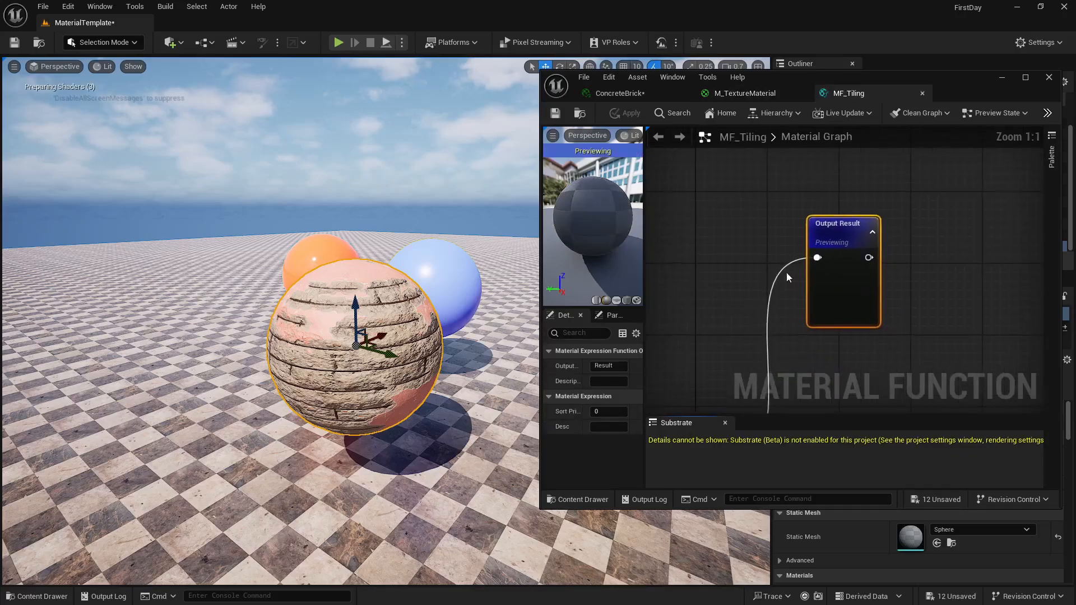
scroll(752, 275, "down", 8)
scroll(745, 312, "up", 5)
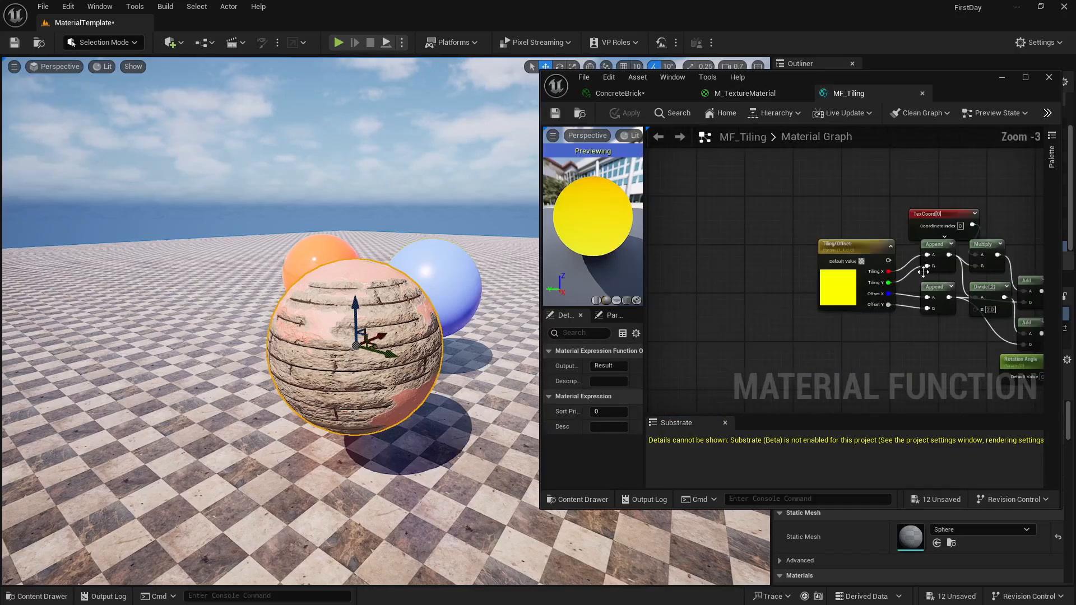
left_click(731, 94)
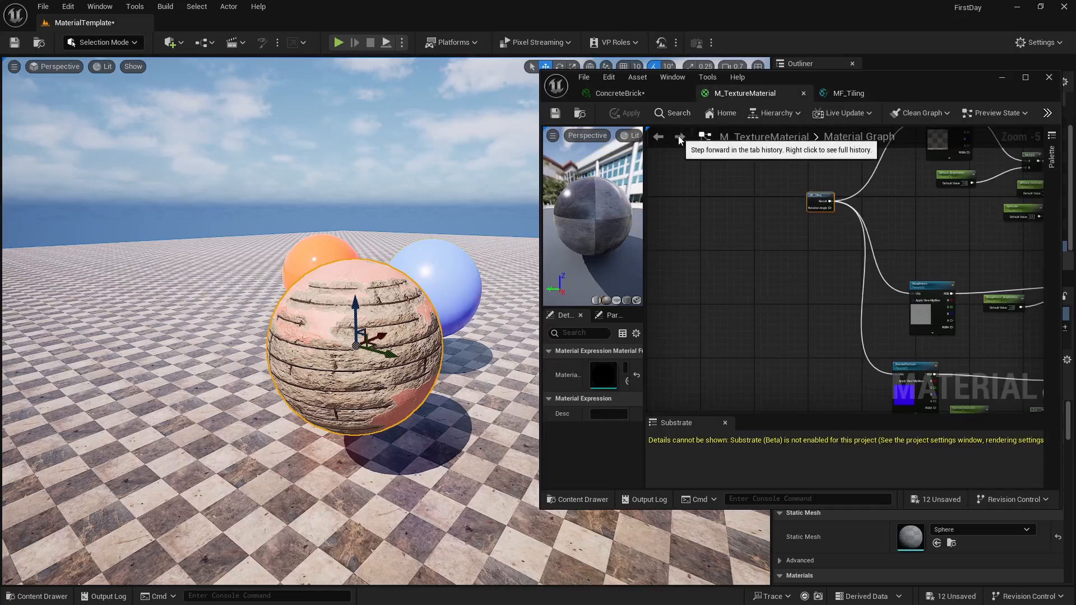
scroll(813, 199, "up", 3)
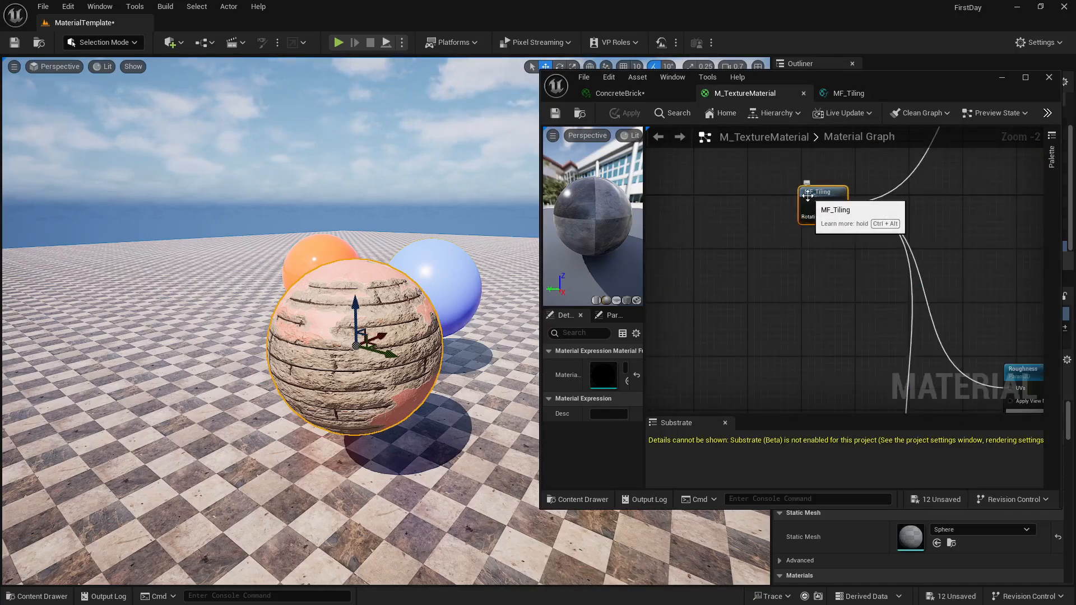
Step: Set Tiling X and Tiling Y of the ConcreteBrick instance to 4.0
left_click(628, 93)
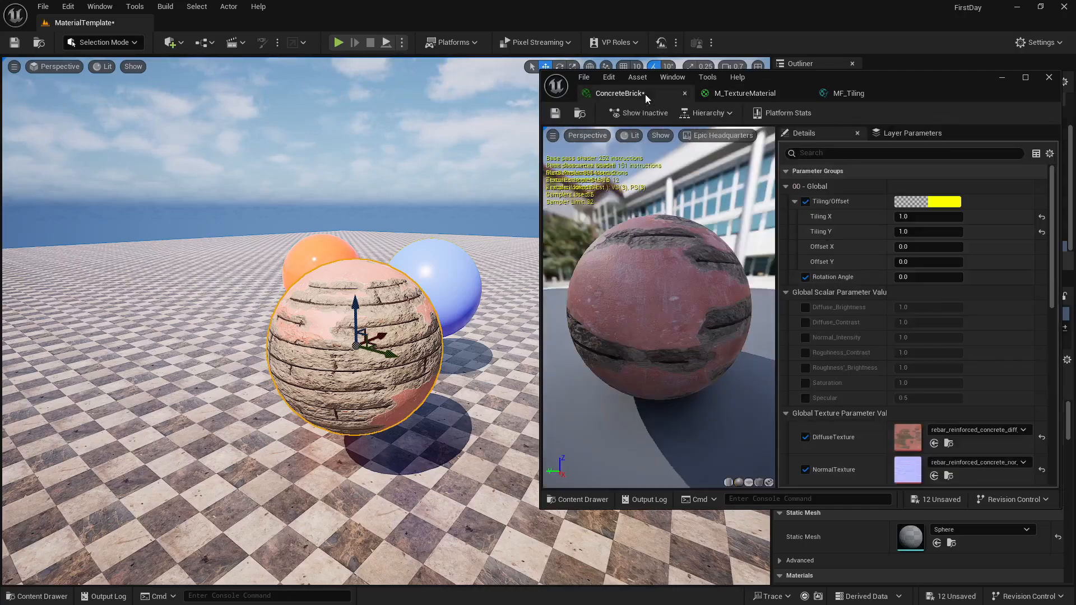
left_click_drag(911, 217, 860, 217)
left_click(924, 219)
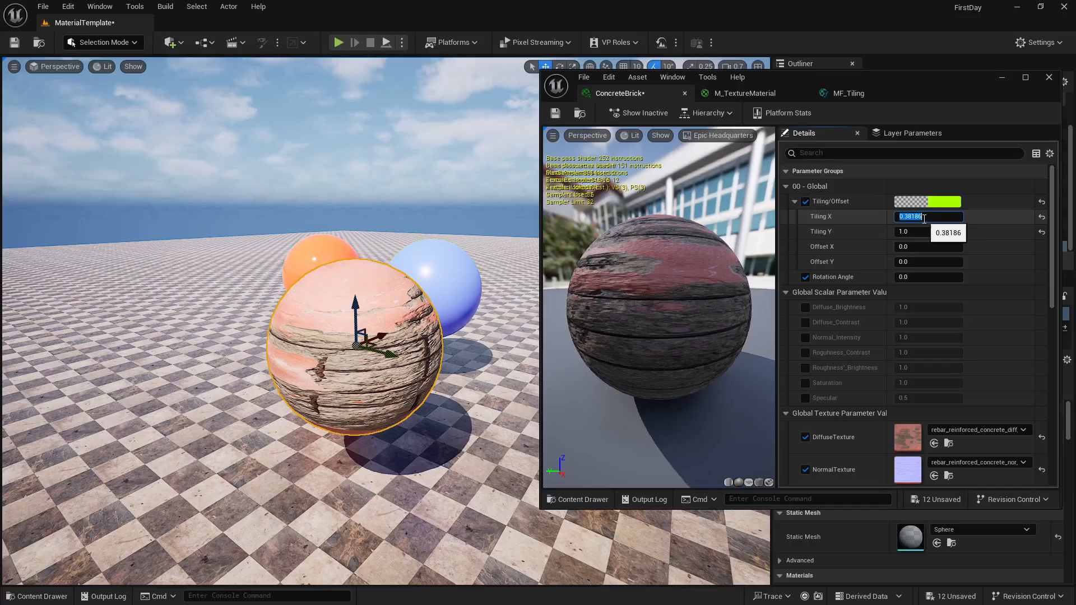
key("Tab")
type("4")
key("Tab")
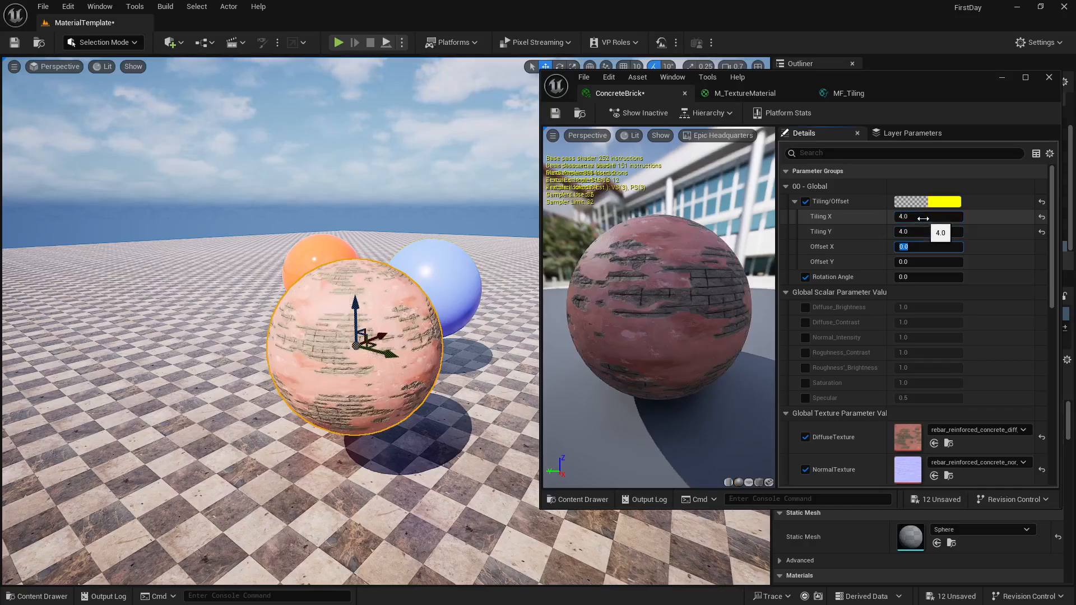
Step: Inspect the concrete sphere up close and shift ConcreteBrick's Offset X to about 1.26
right_click_drag(477, 358, 381, 359)
key("w")
key("d")
key("s")
key("w")
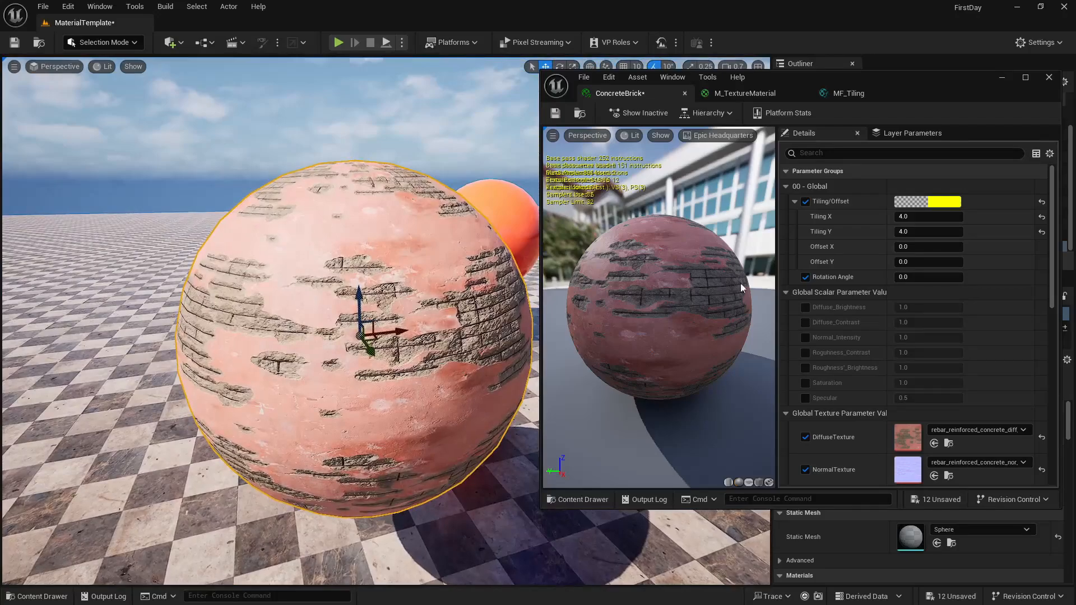
left_click_drag(902, 248, 986, 248)
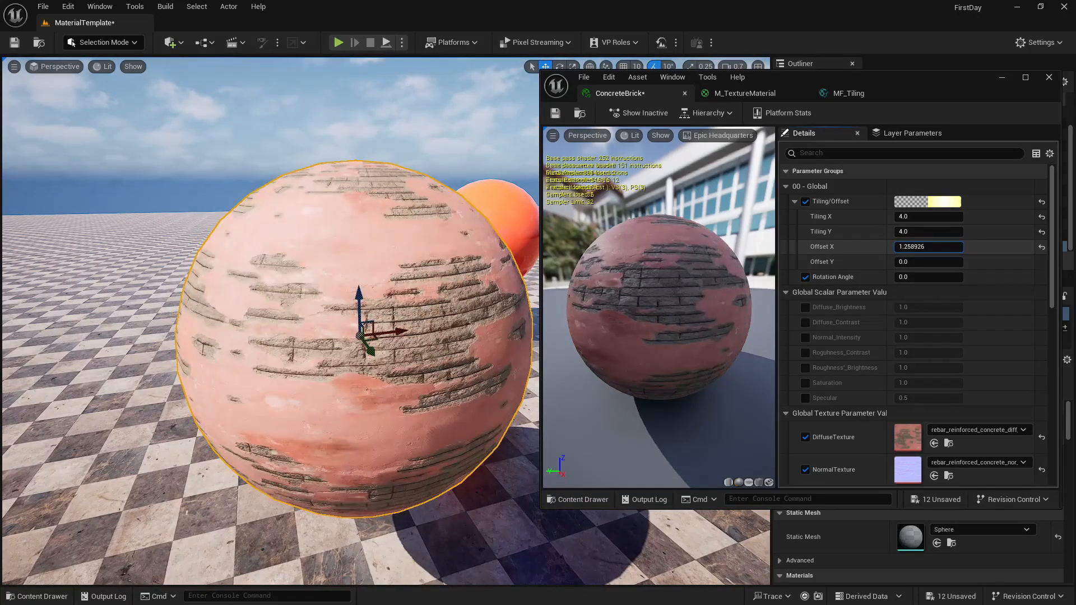
Step: Shift ConcreteBrick's Offset Y to 0.72, try a different Rotation Angle and undo the rotation change
left_click_drag(905, 263, 947, 276)
key("ctrl+z")
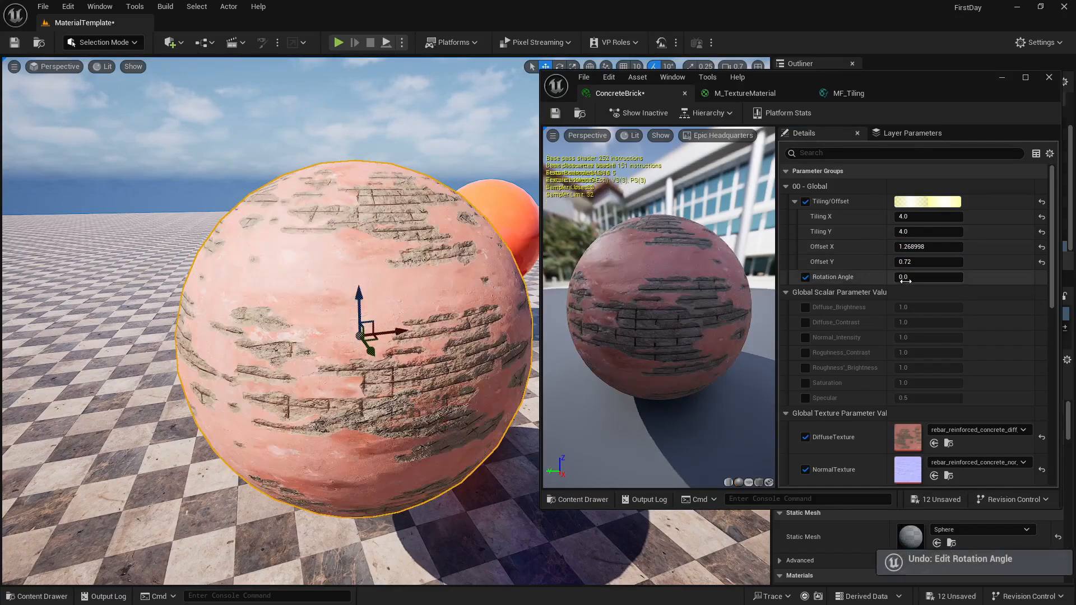
Step: Enable all seven Global Scalar Parameter overrides on the ConcreteBrick instance, from Diffuse_Brightness through Specular
left_click(805, 307)
left_click(804, 323)
left_click(805, 337)
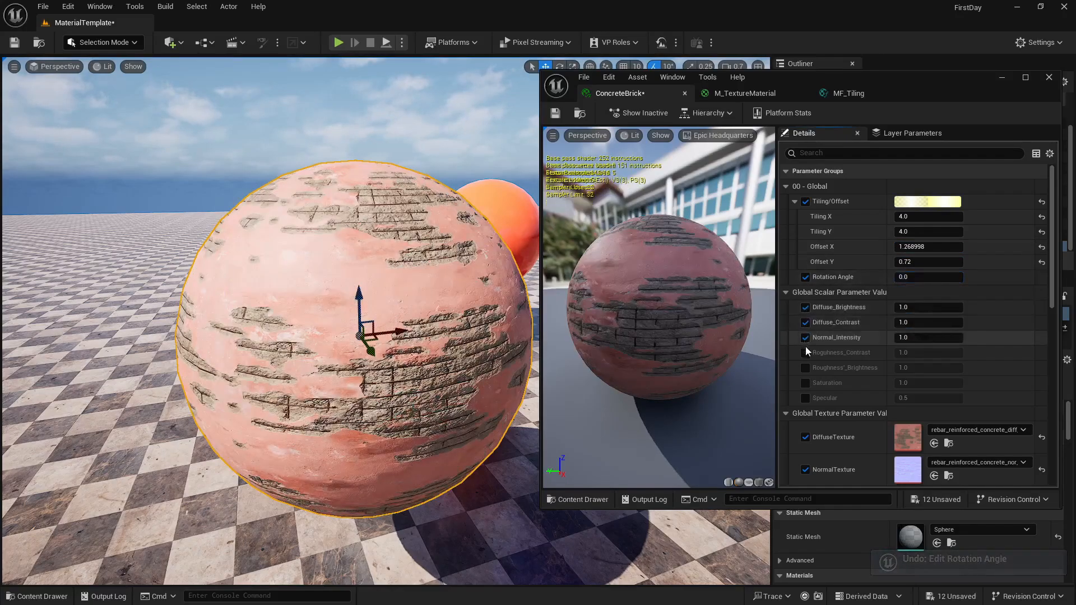
left_click(806, 353)
left_click(805, 368)
left_click(804, 382)
left_click(805, 398)
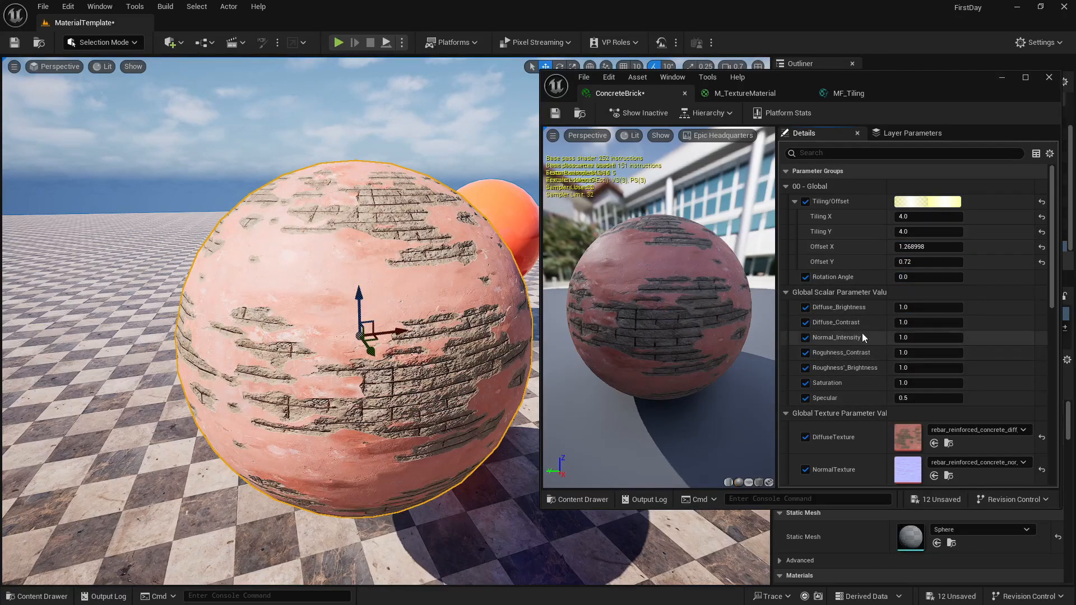
Step: Tune ConcreteBrick to about diffuse brightness 0.512, diffuse contrast 1.35, normal intensity 1.92, roughness contrast 1.11, roughness brightness 1.17, saturation 0.752 and specular 0.708
mouse_move(929, 308)
left_mouse_down()
mouse_move(904, 308)
mouse_move(941, 322)
mouse_move(912, 323)
left_mouse_up()
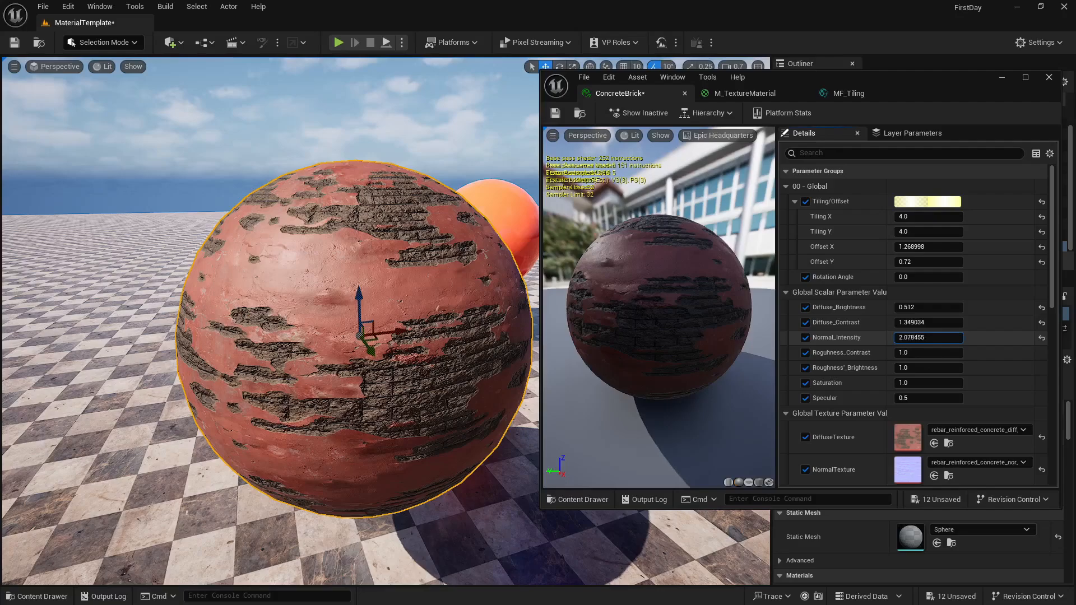
mouse_move(913, 354)
left_mouse_down()
mouse_move(930, 368)
mouse_move(920, 369)
left_mouse_up()
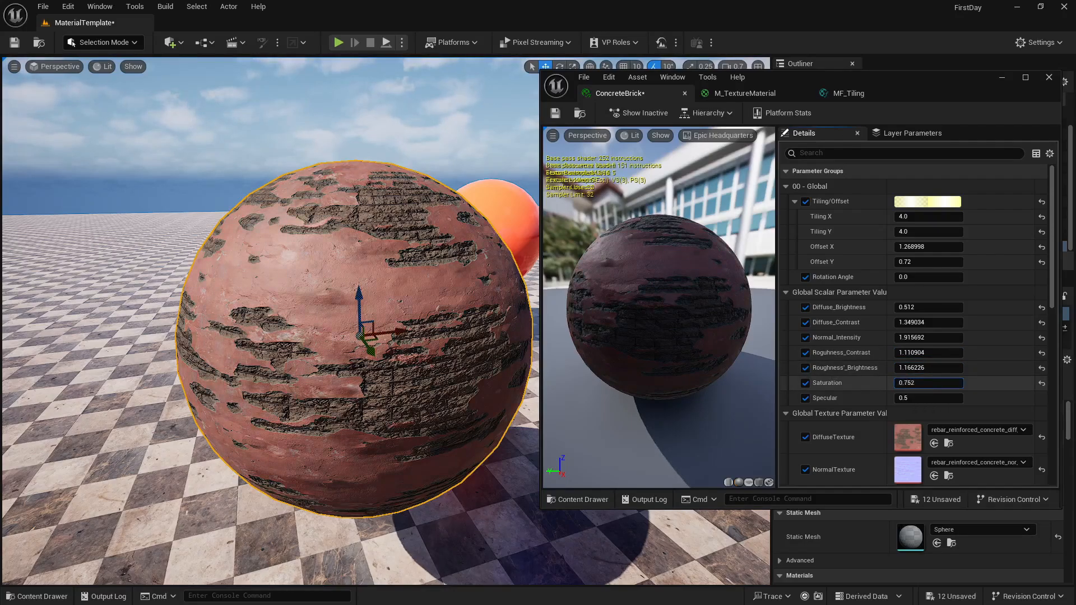
left_click_drag(904, 398, 924, 398)
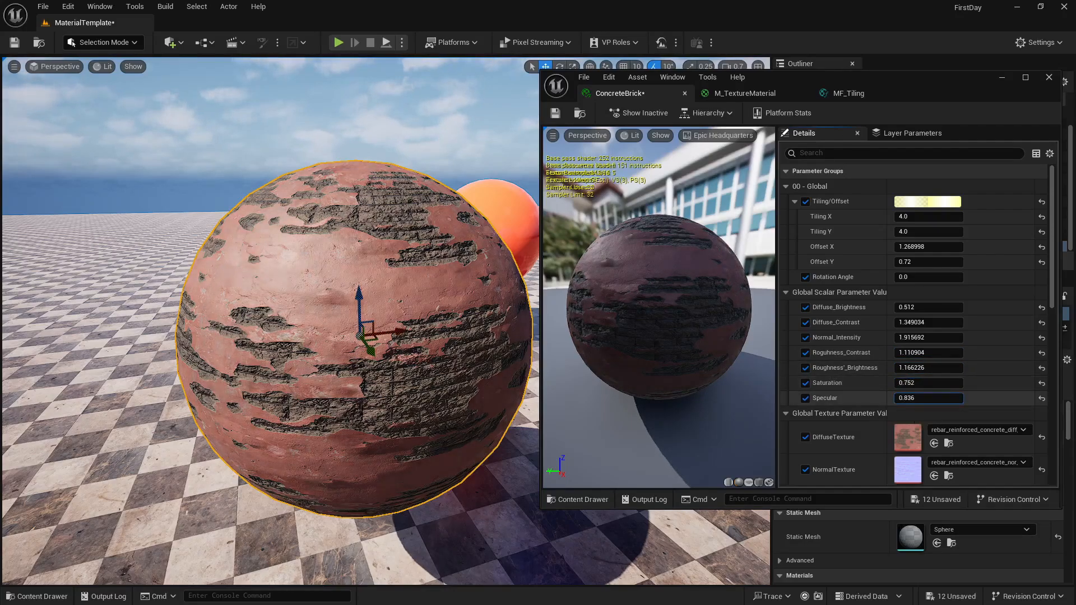
Step: Examine the retuned ConcreteBrick sphere in the level from different angles and from farther away
right_click_drag(392, 337, 431, 343)
key("s")
key("w")
key("a")
key("w")
key("d")
right_click_drag(316, 188, 314, 204)
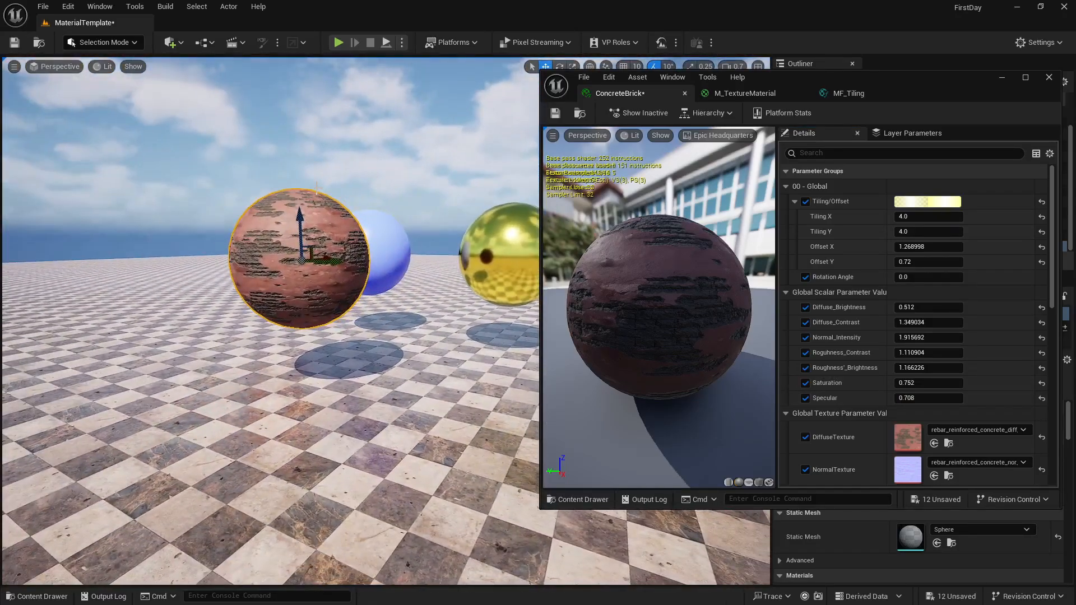